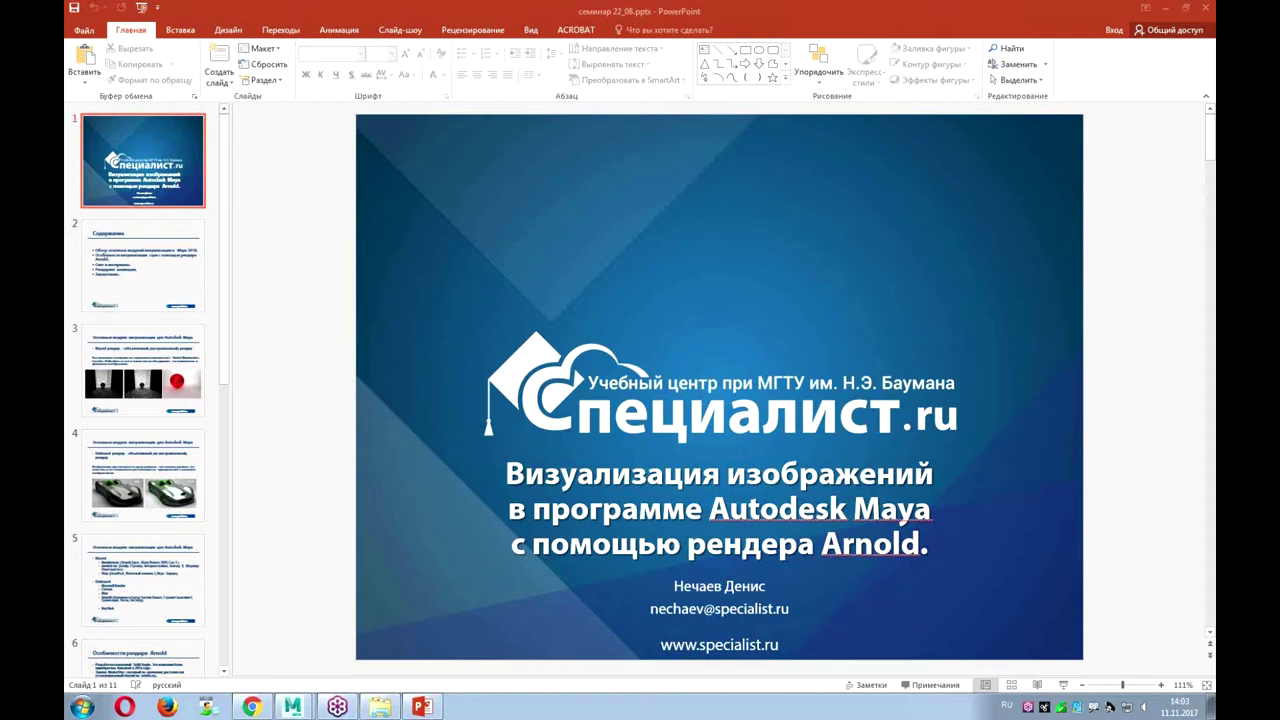
Go to slide 2, the «Содержание» contents slide listing the five seminar topics
click(179, 282)
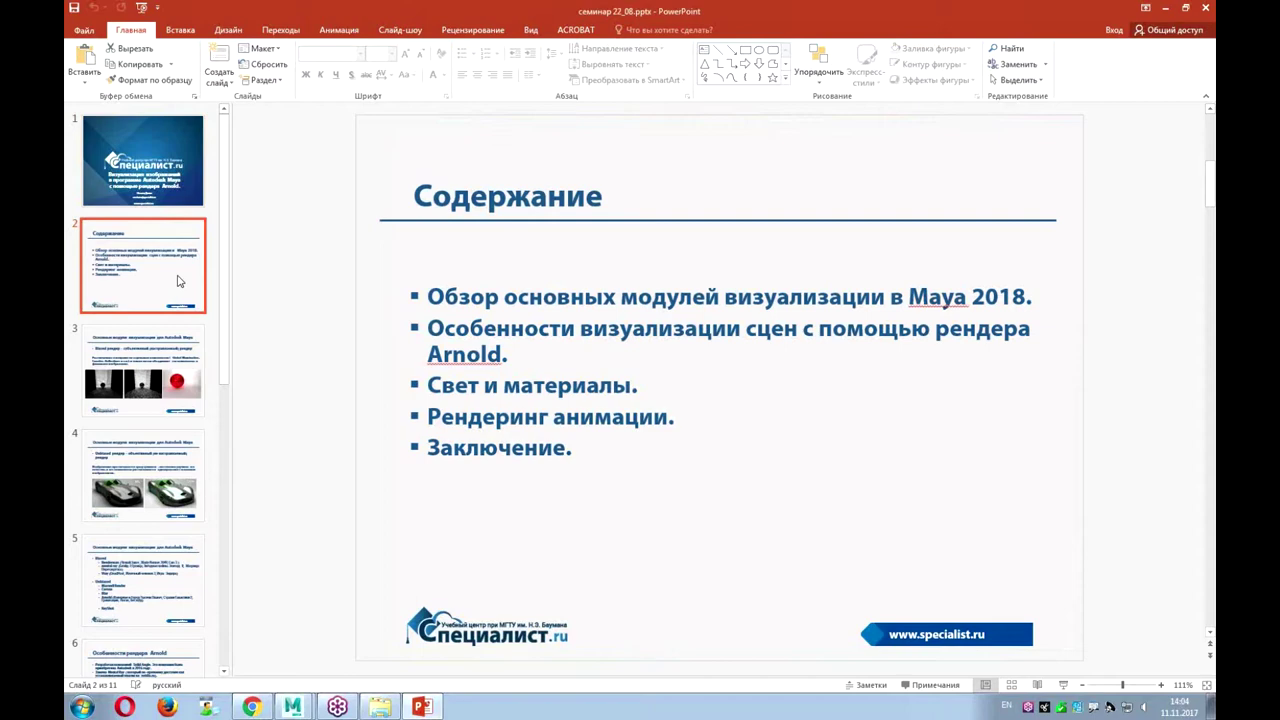
Go to slide 3 on biased rendering, with its three sphere render images
click(172, 356)
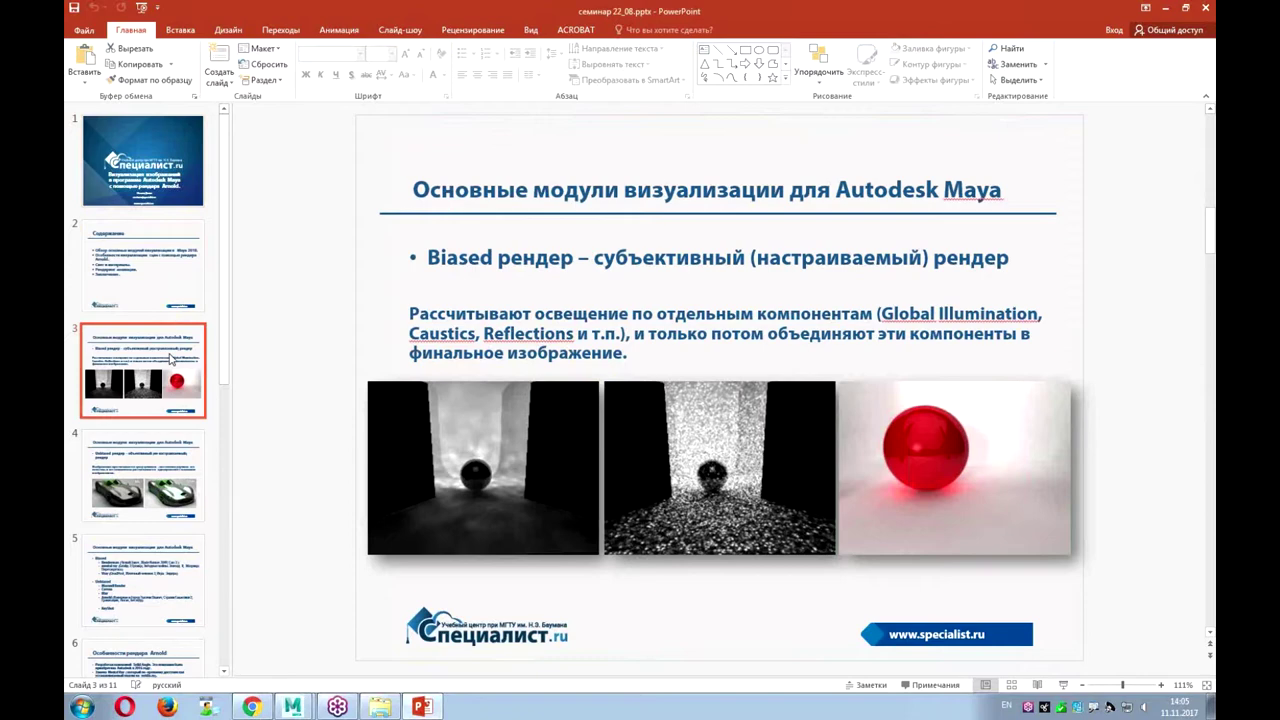
Move from slide 4's car renders on to slide 5 listing the renderers
click(195, 495)
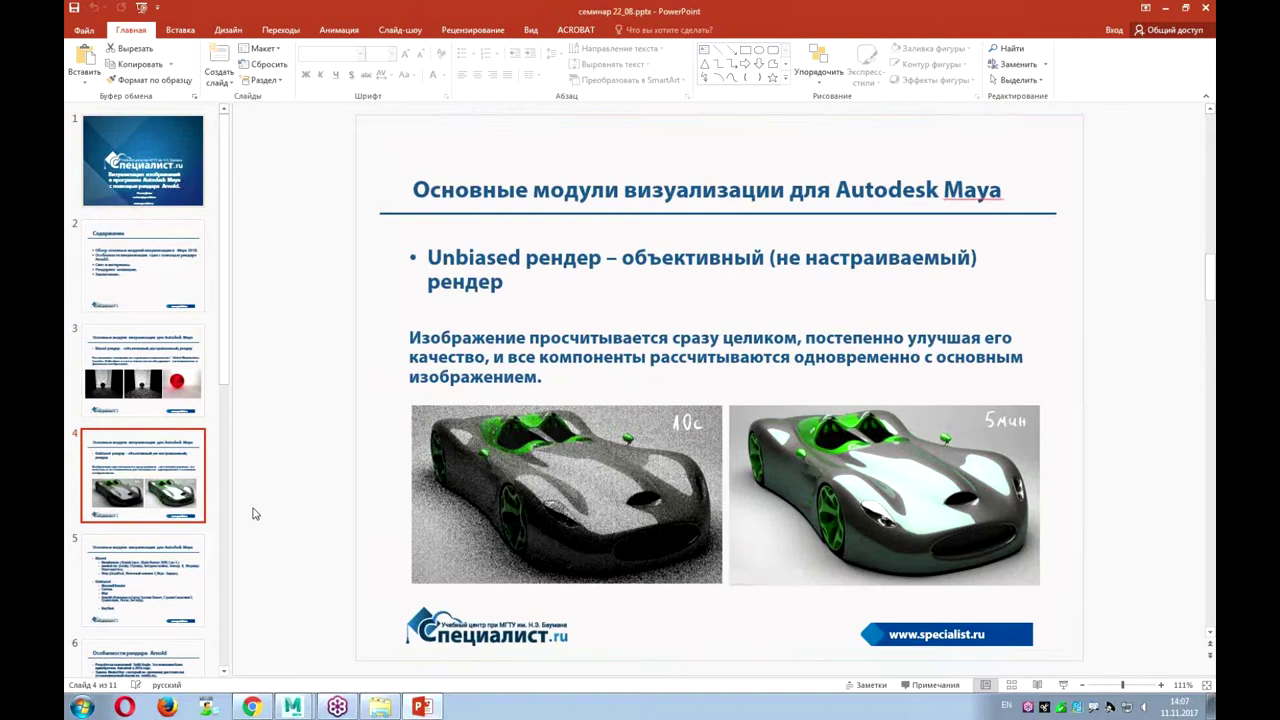
click(131, 587)
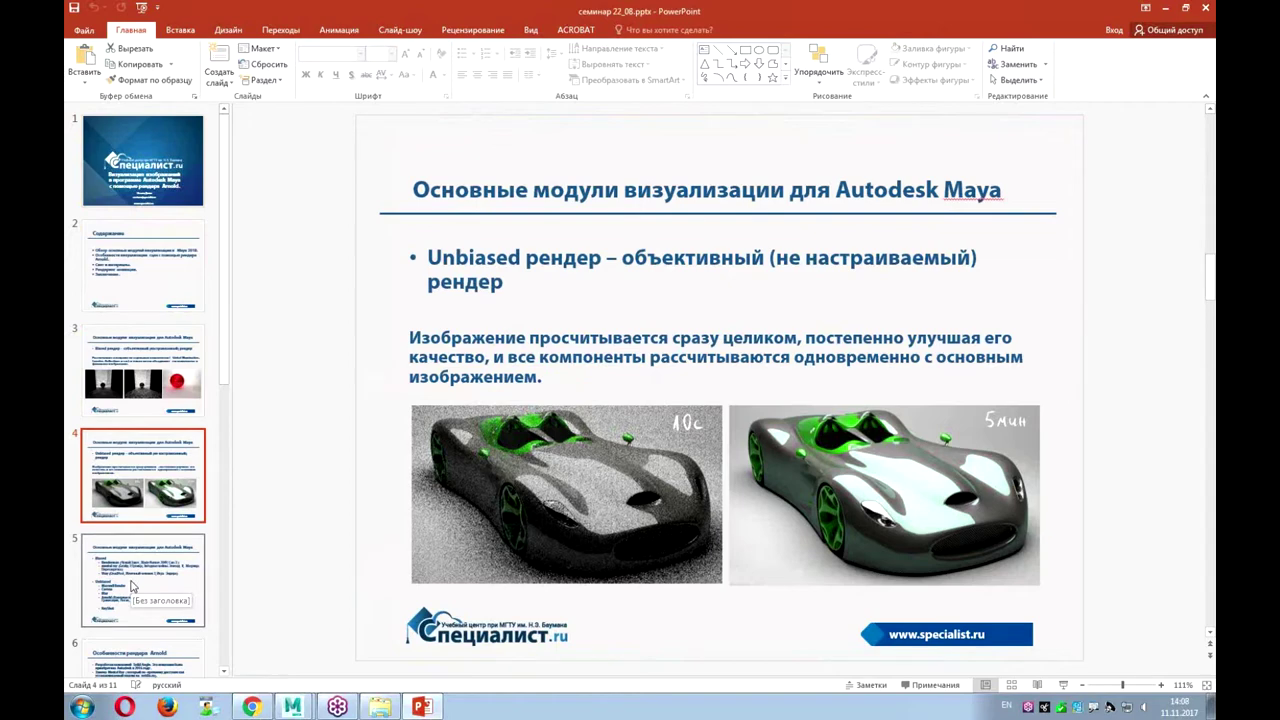
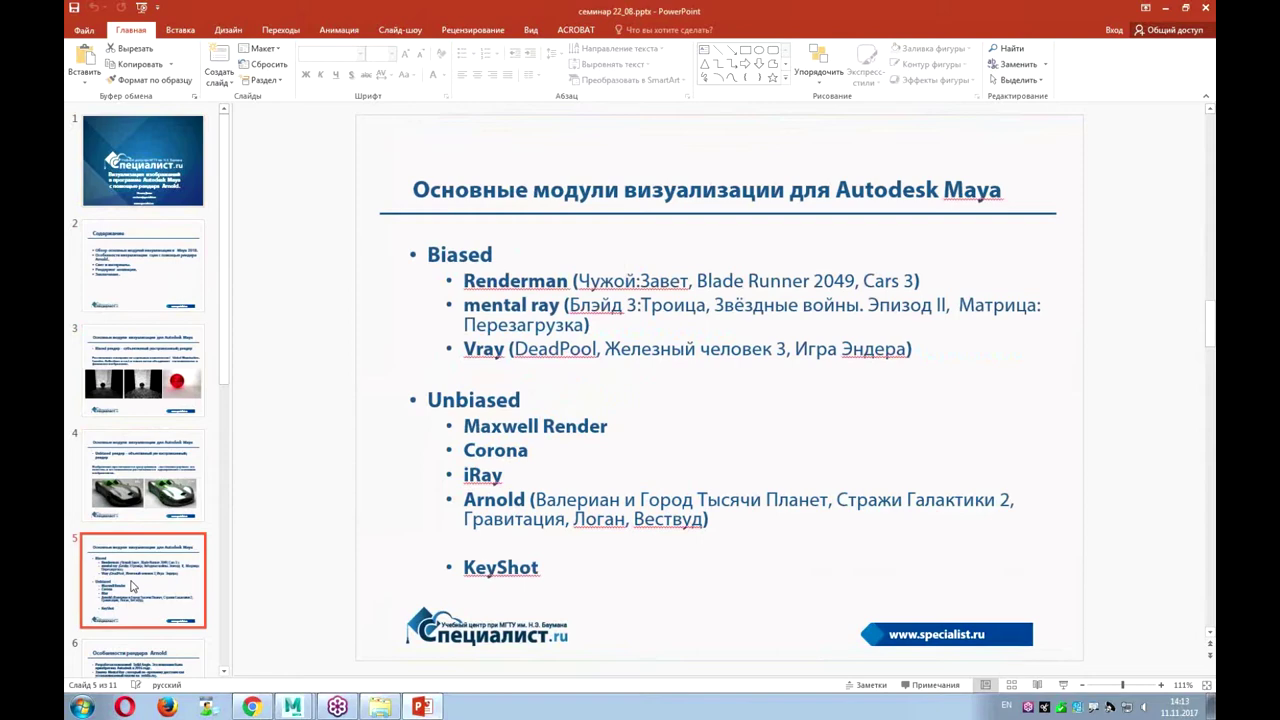
Display slide 6, 'Особенности рендера Arnold', with the renderer's features and limitations
click(165, 655)
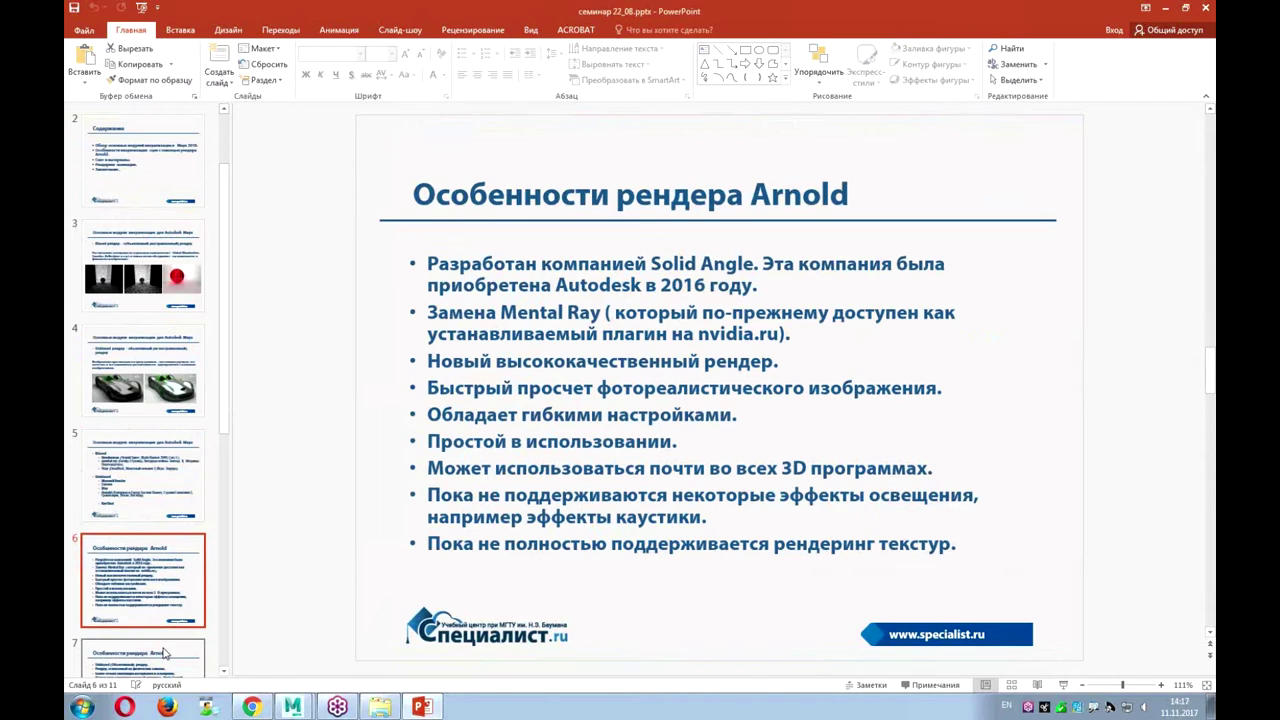
Advance the presentation past slide 7 to slide 8, 'Свет и материалы'
click(166, 654)
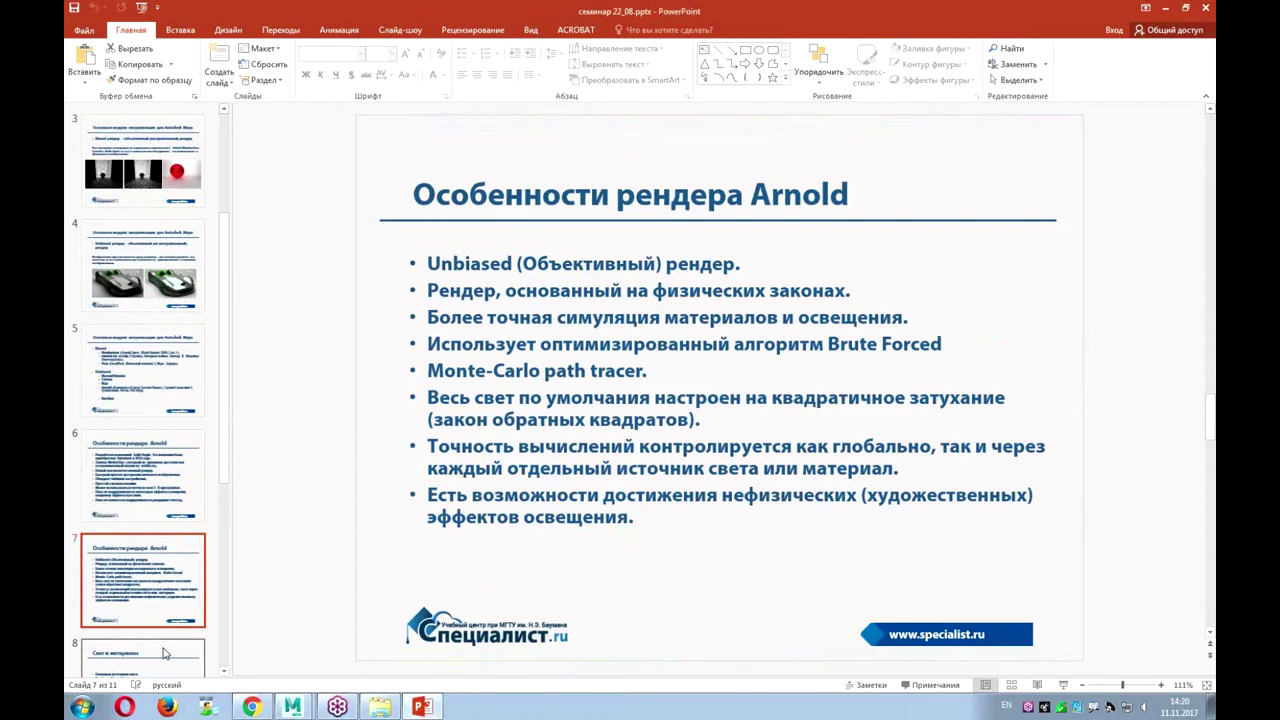
click(165, 653)
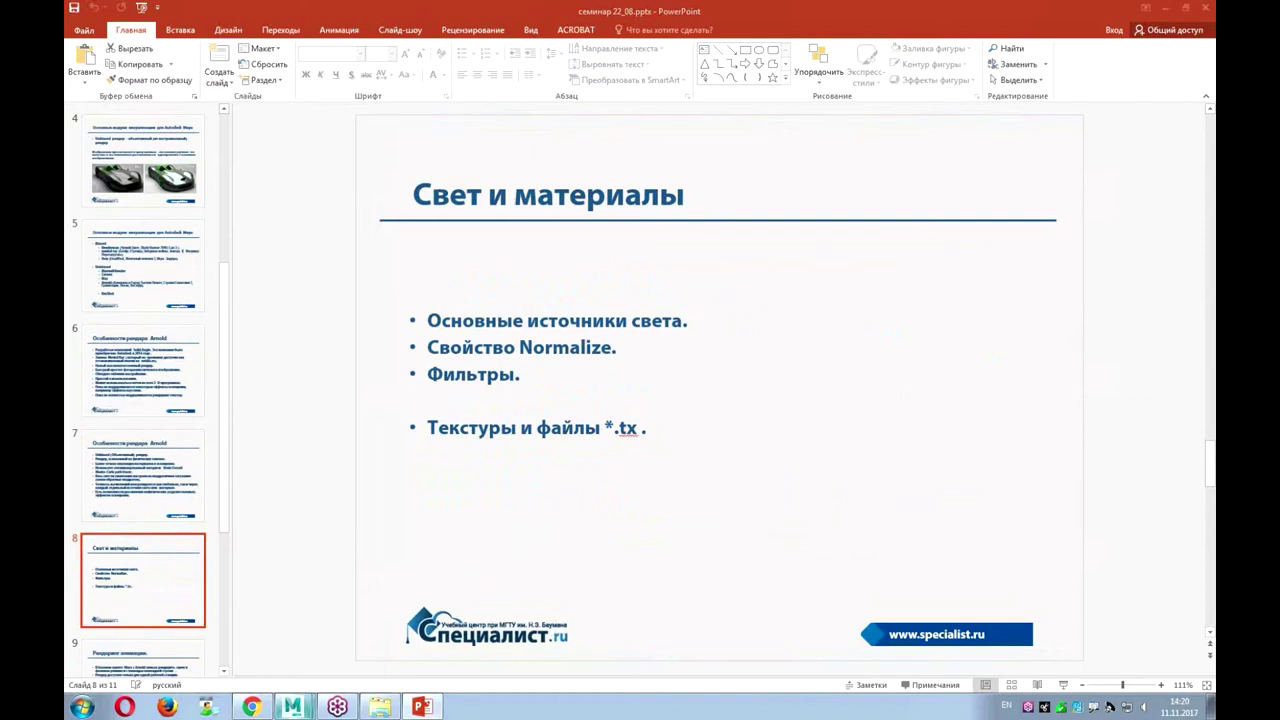
Switch from PowerPoint to the empty untitled Maya 2018 scene
click(285, 678)
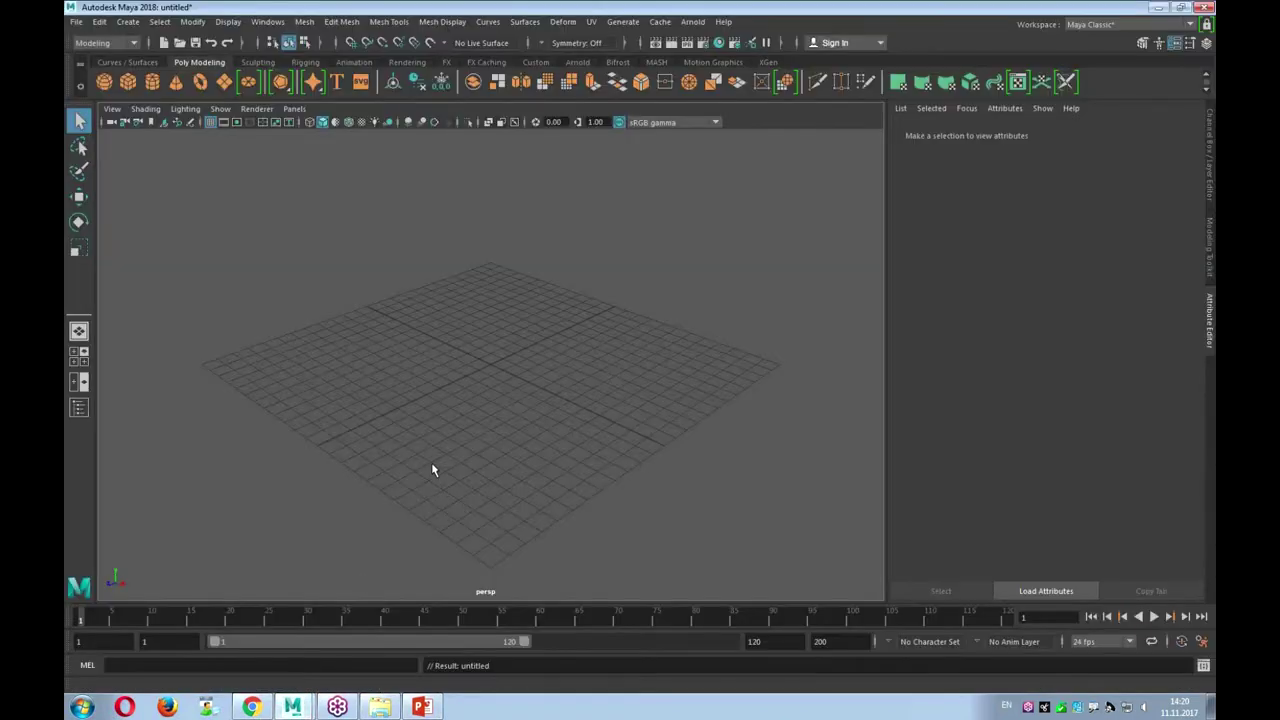
Create a polygon plane, pPlane1, and scale it well beyond the grid
click(224, 84)
key(r)
mouse_move(490, 364)
mouse_down()
mouse_move(563, 368)
mouse_move(557, 354)
mouse_up()
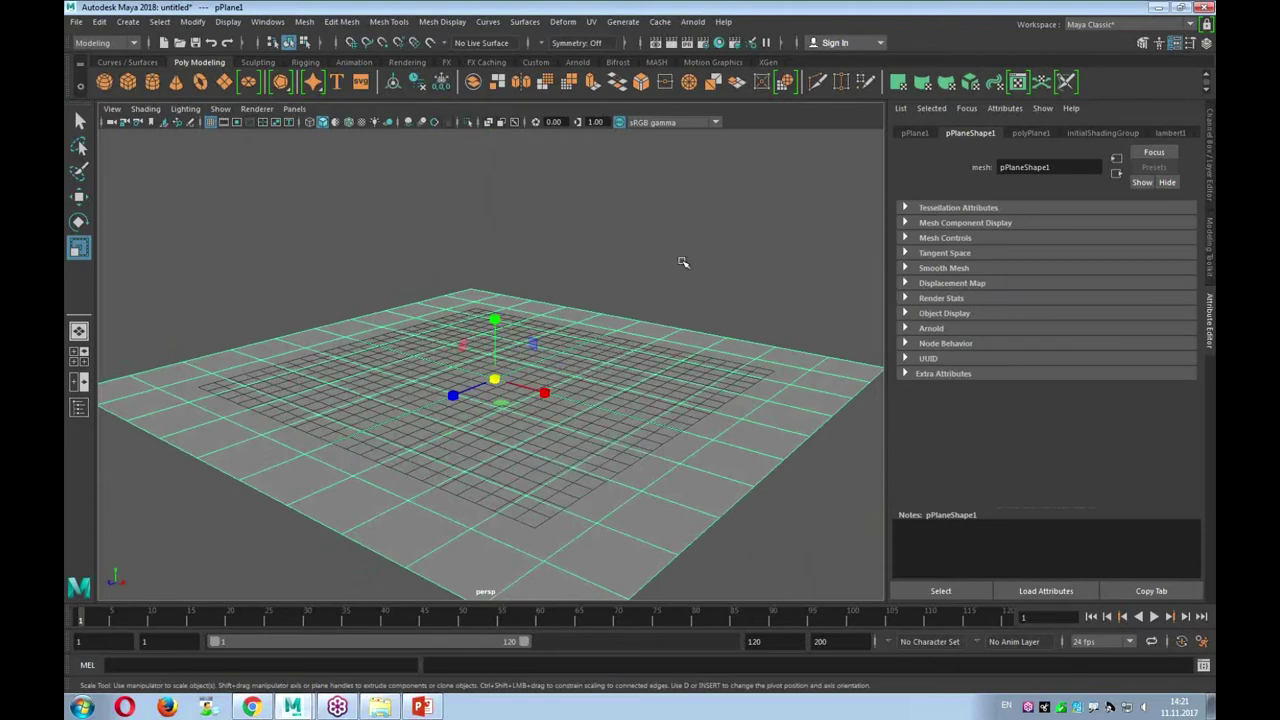
click(693, 22)
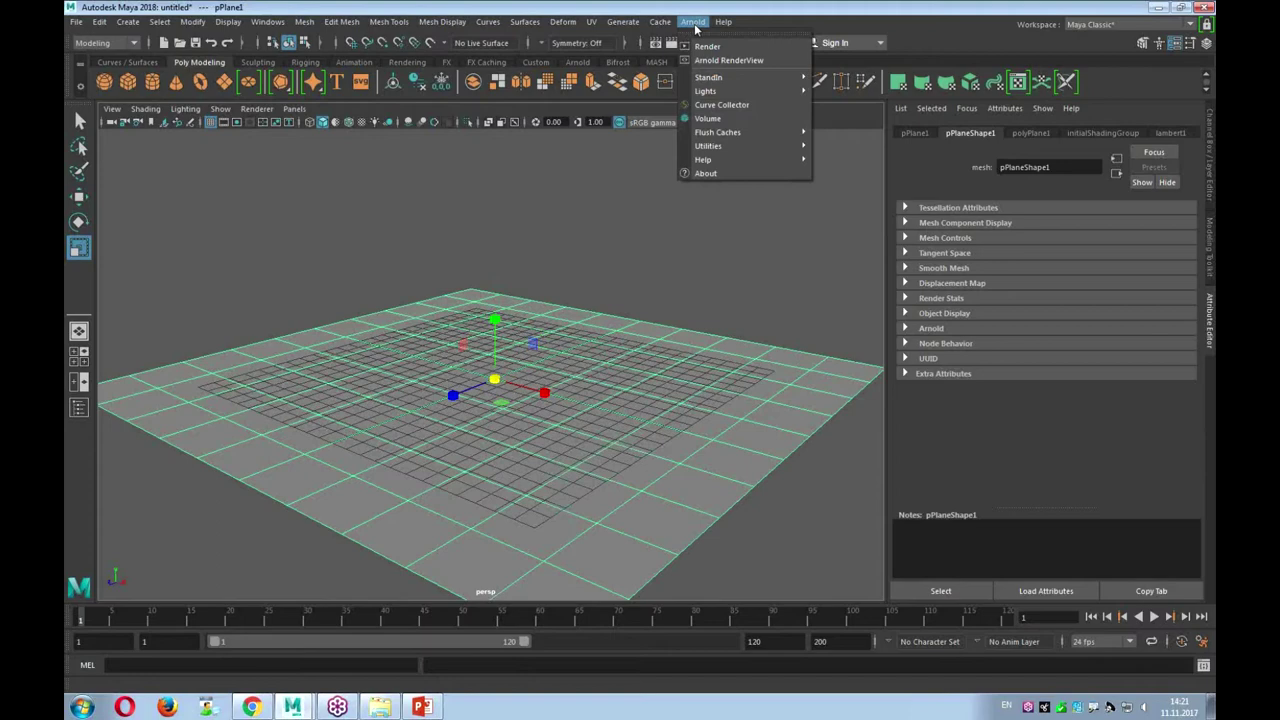
mouse_move(706, 91)
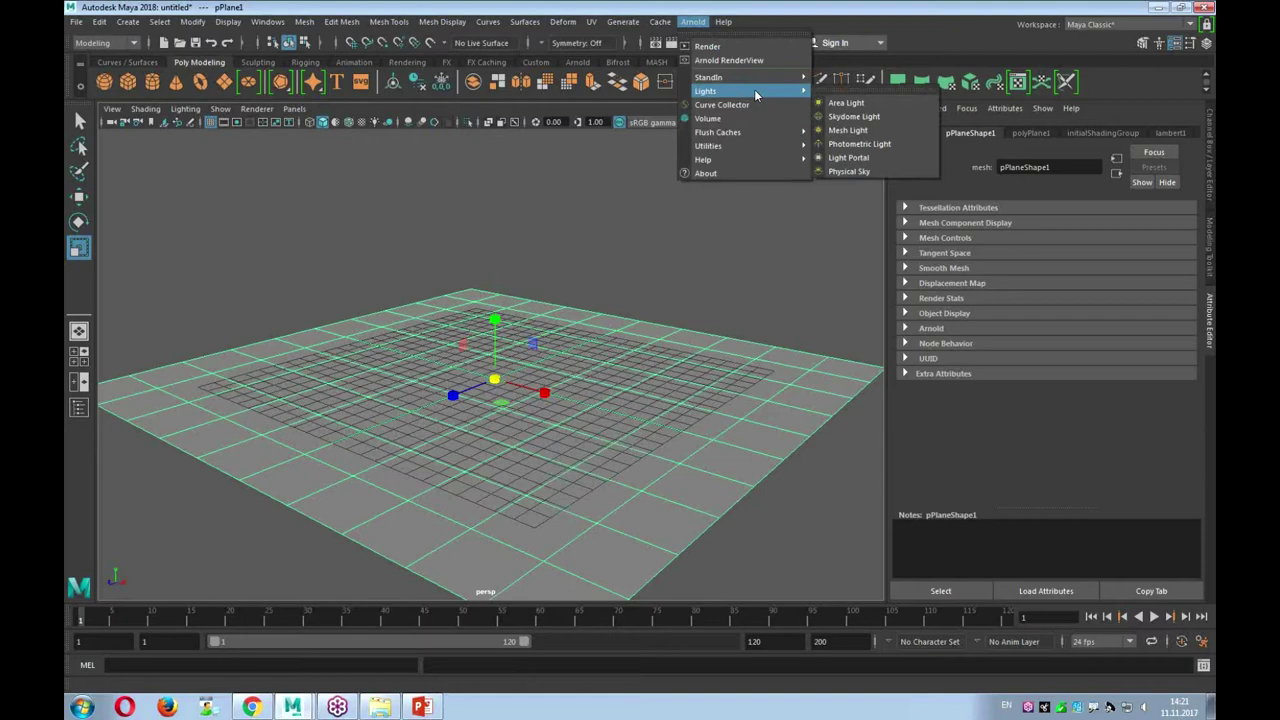
Add an Arnold area light, raise it above the plane, tilt it flat and resize it
click(848, 103)
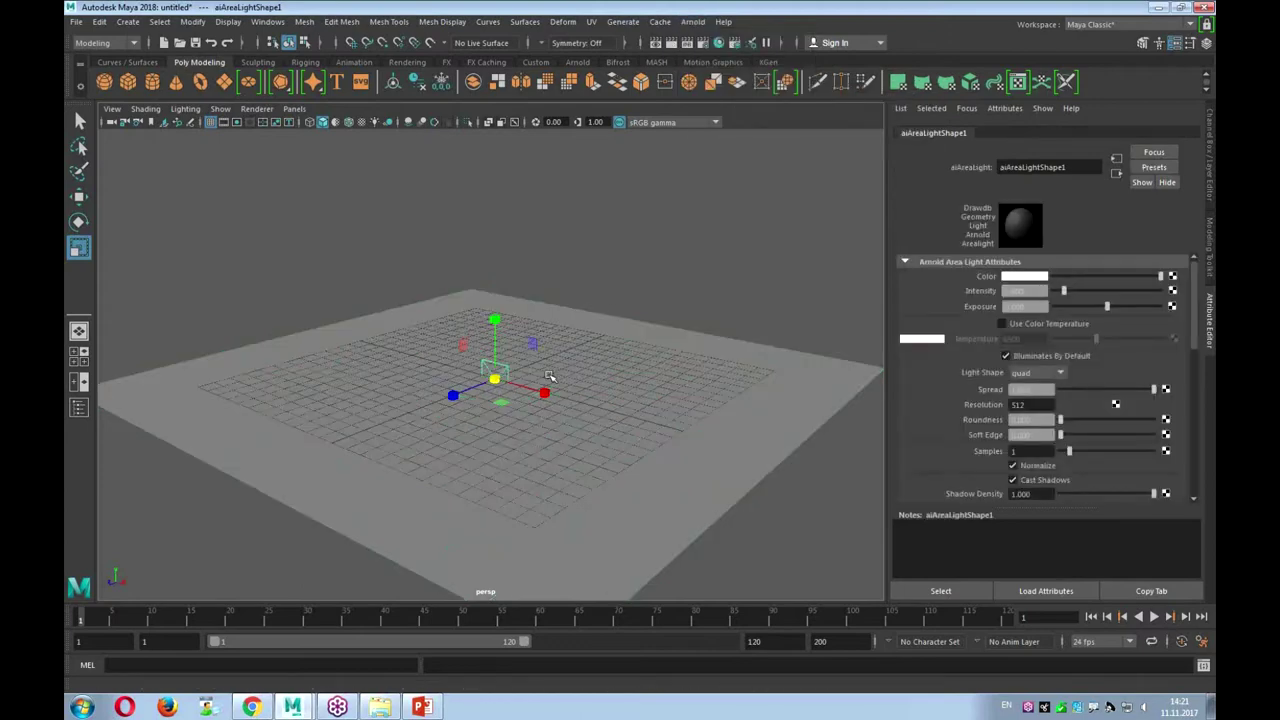
key(w)
mouse_move(496, 322)
mouse_down()
mouse_move(496, 222)
mouse_move(400, 309)
mouse_up()
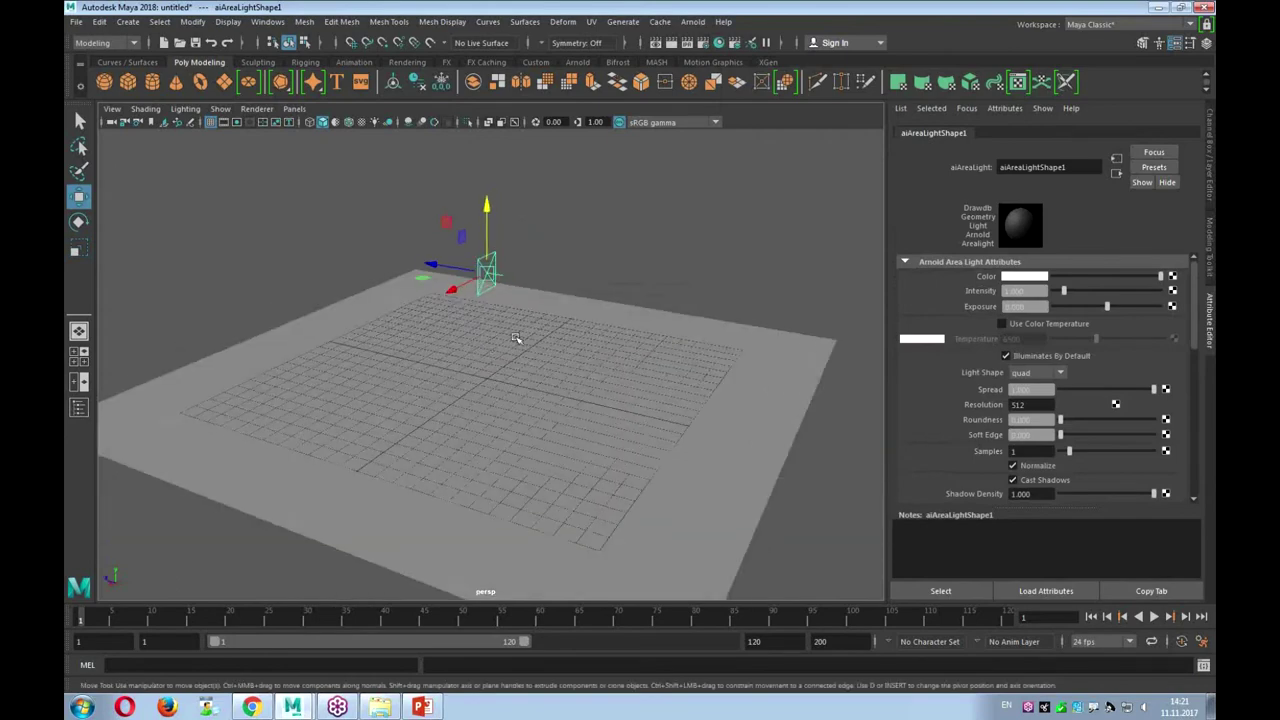
key(e)
mouse_move(510, 236)
mouse_down()
mouse_move(545, 300)
mouse_move(581, 310)
mouse_up()
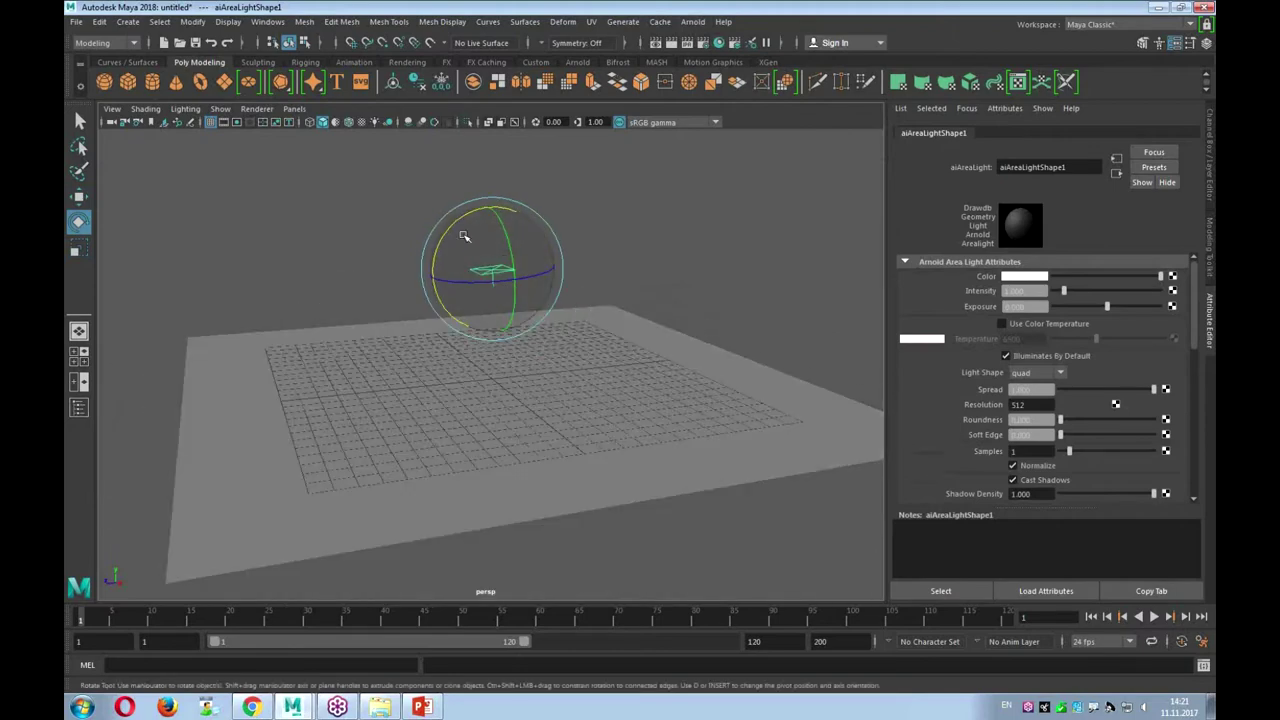
mouse_move(428, 293)
alt+mouse_down()
mouse_move(470, 300)
mouse_move(603, 222)
mouse_move(560, 245)
alt+mouse_up()
key(r)
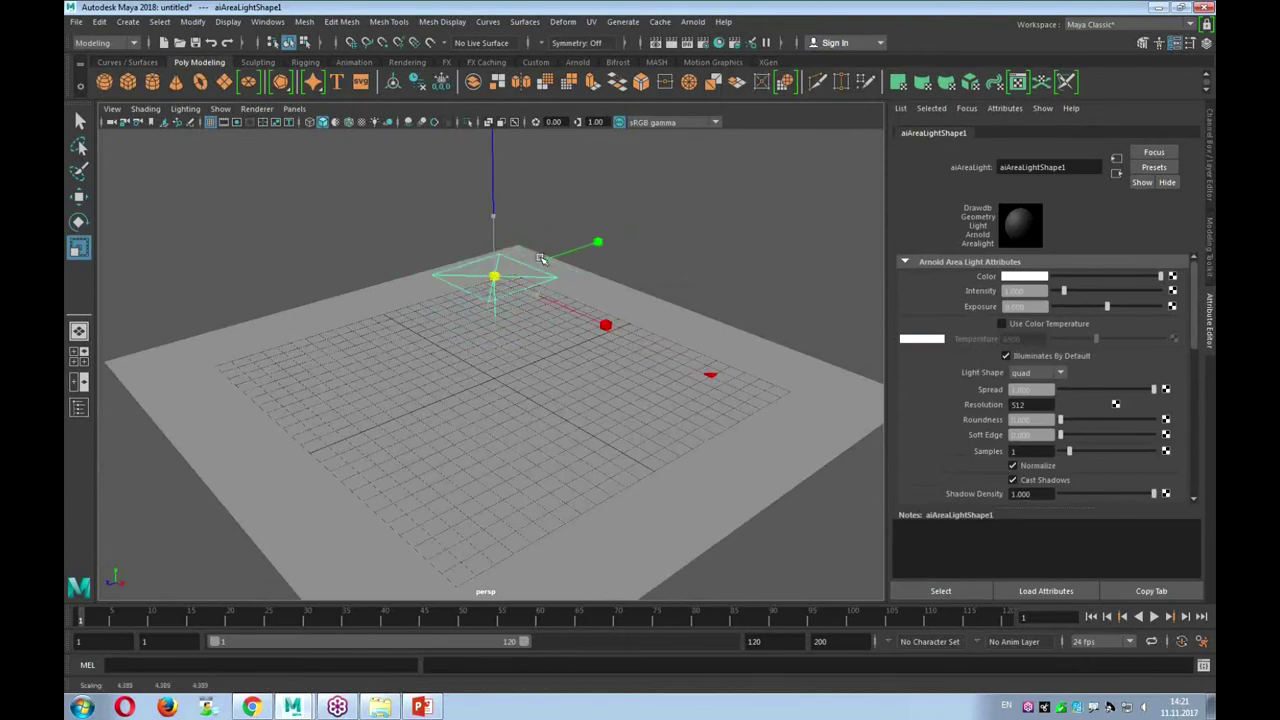
alt+drag(530, 300, 520, 327)
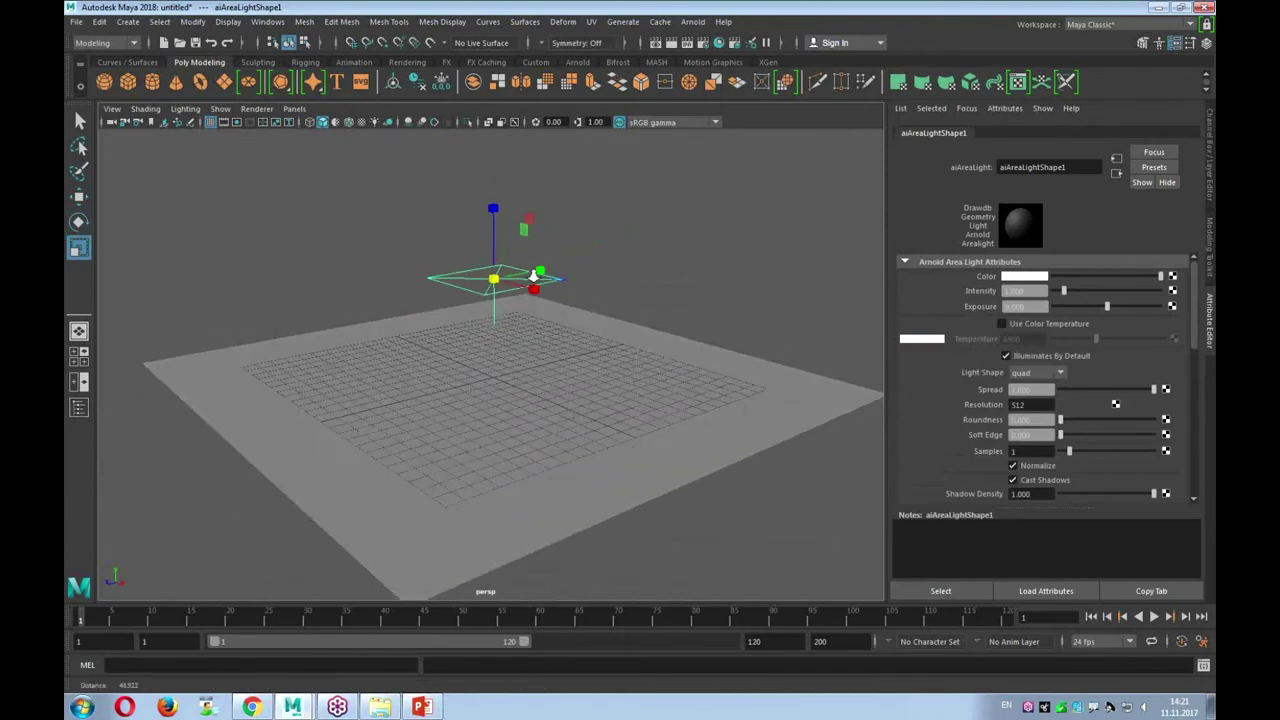
alt+right_drag(520, 327, 531, 457)
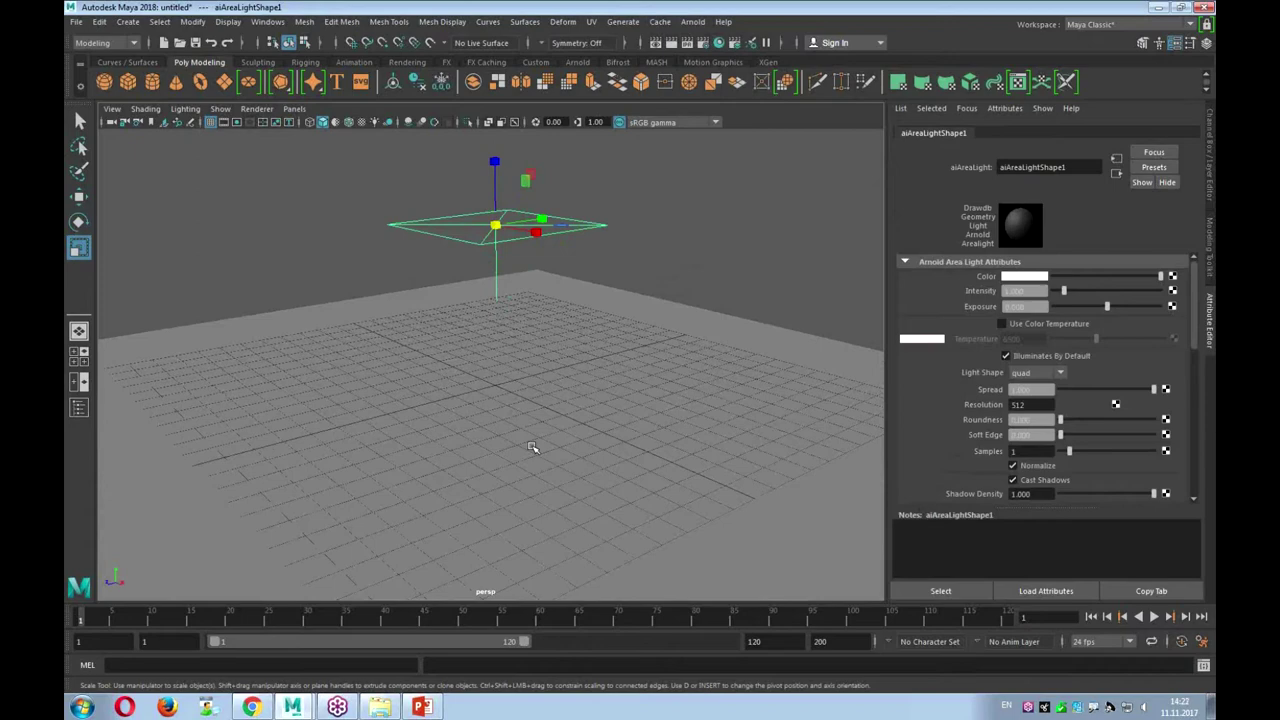
click(694, 22)
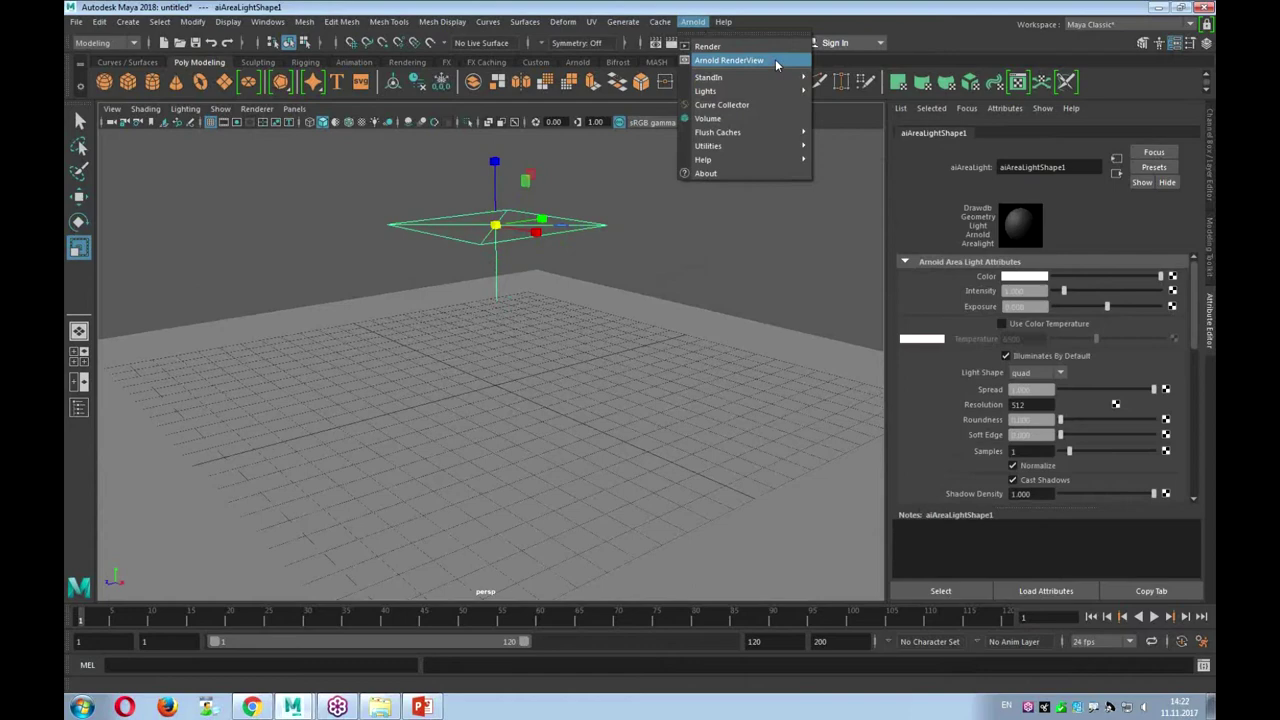
Start an Arnold RenderView IPR render in a smaller window and select the area light
click(777, 64)
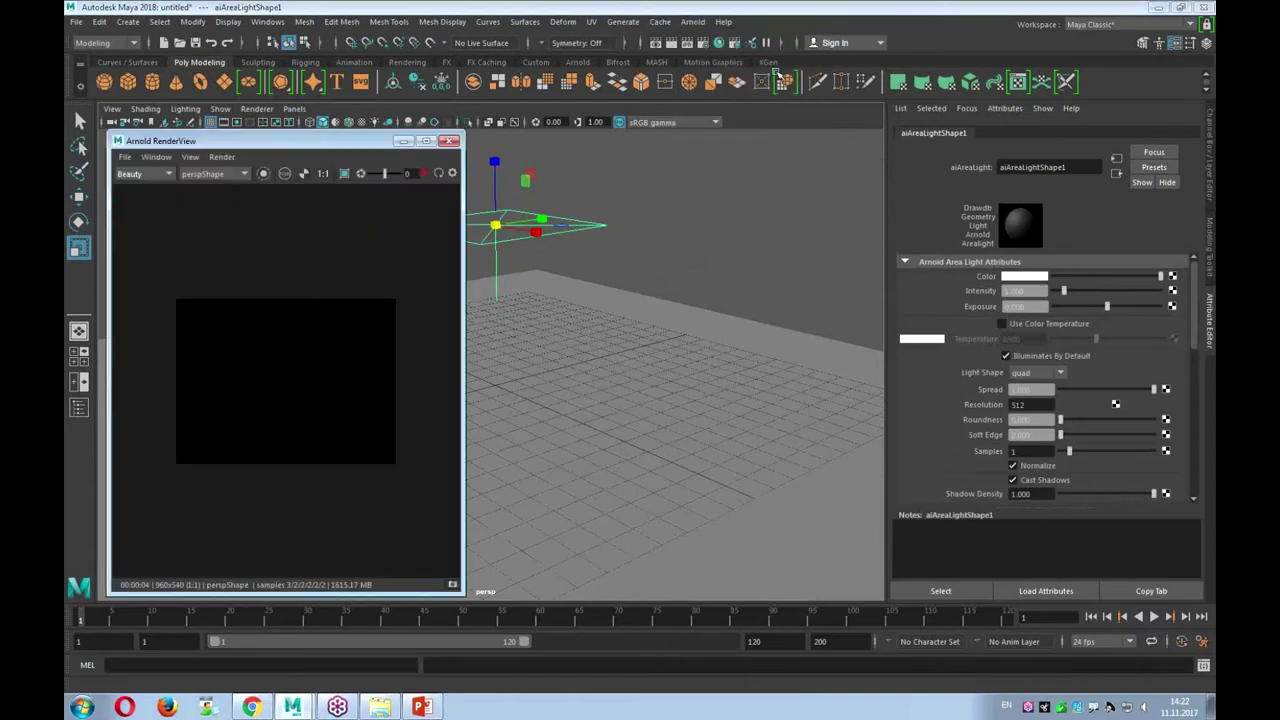
click(425, 174)
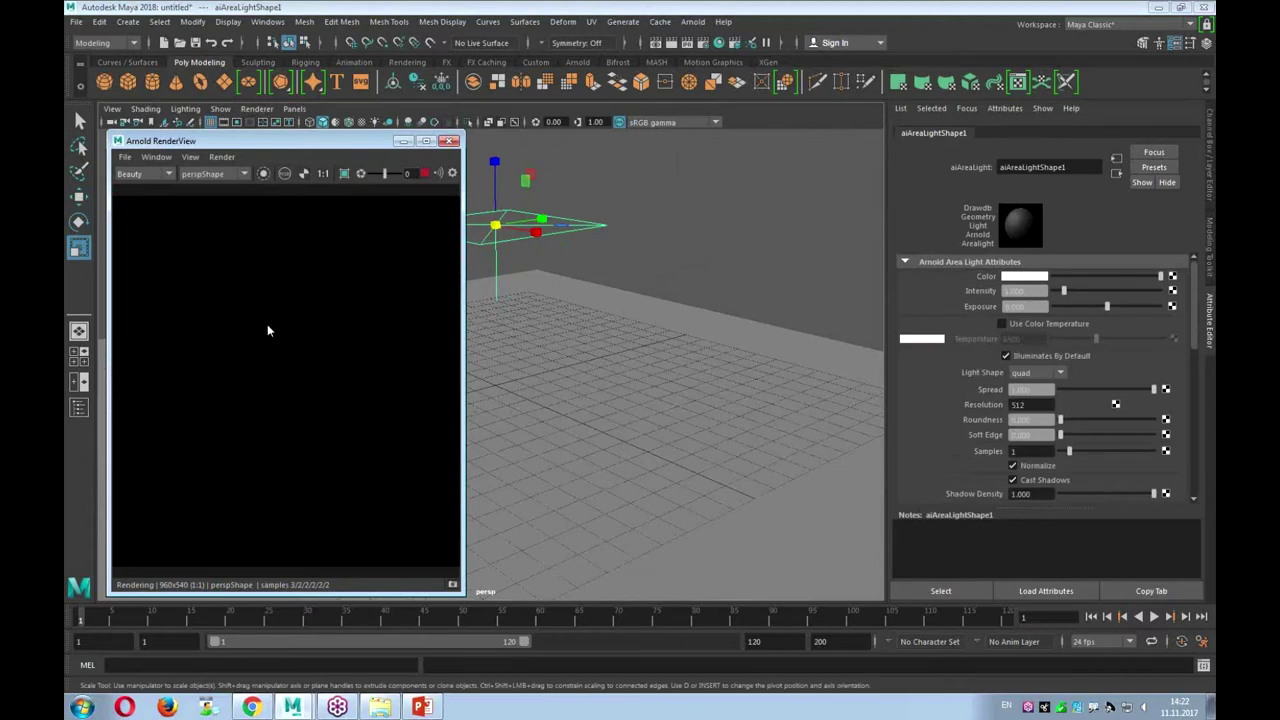
key(ctrl+z)
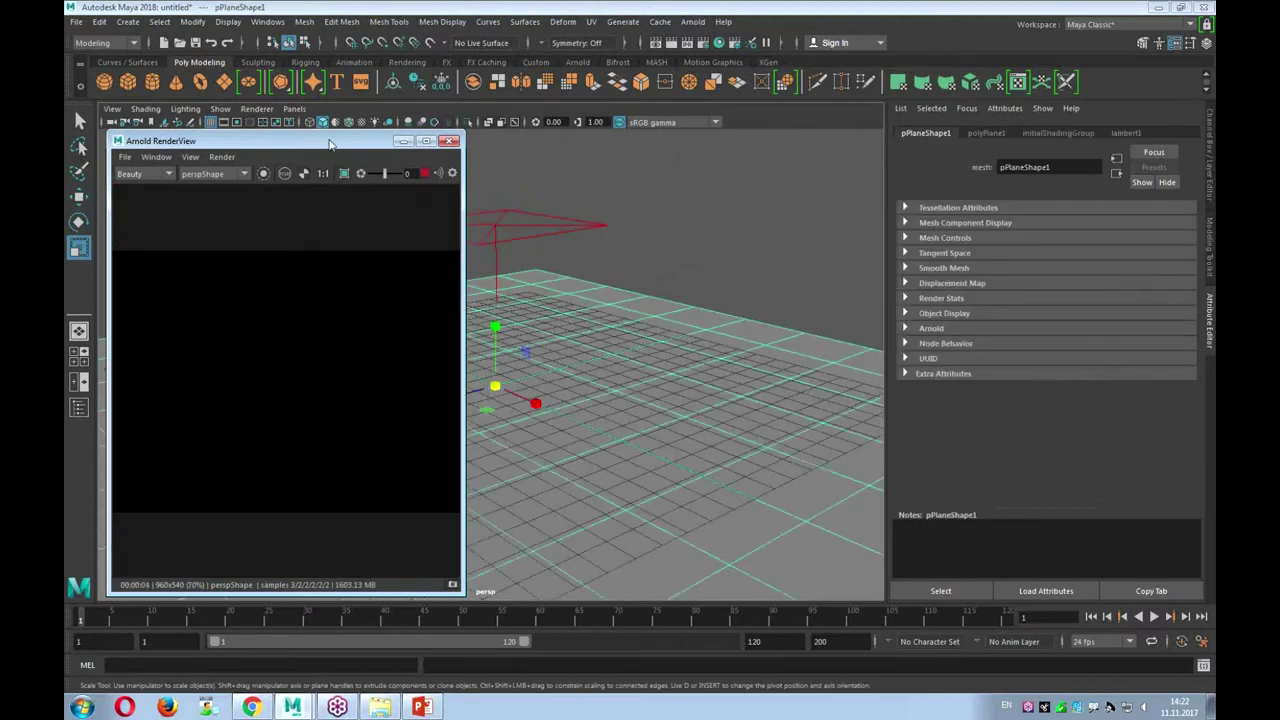
drag(330, 145, 322, 115)
drag(458, 568, 455, 446)
mouse_move(610, 388)
alt+mouse_down()
mouse_move(703, 383)
mouse_move(601, 376)
alt+mouse_up()
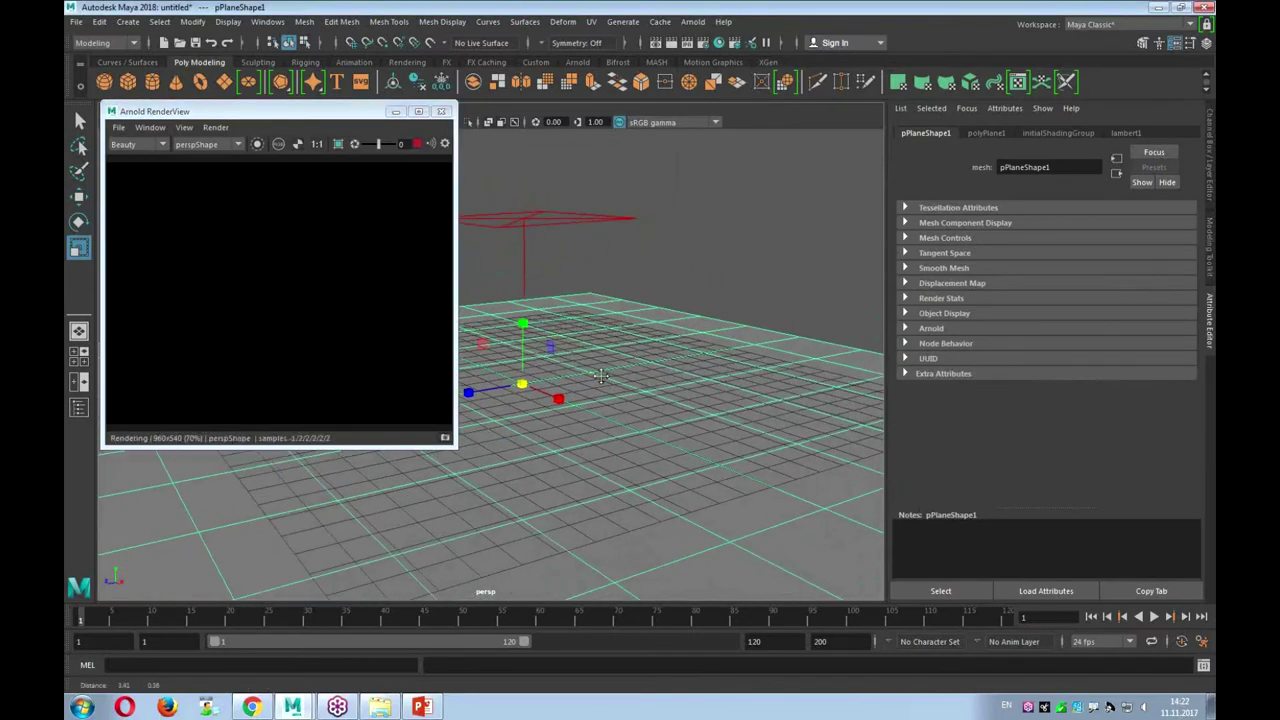
key(w)
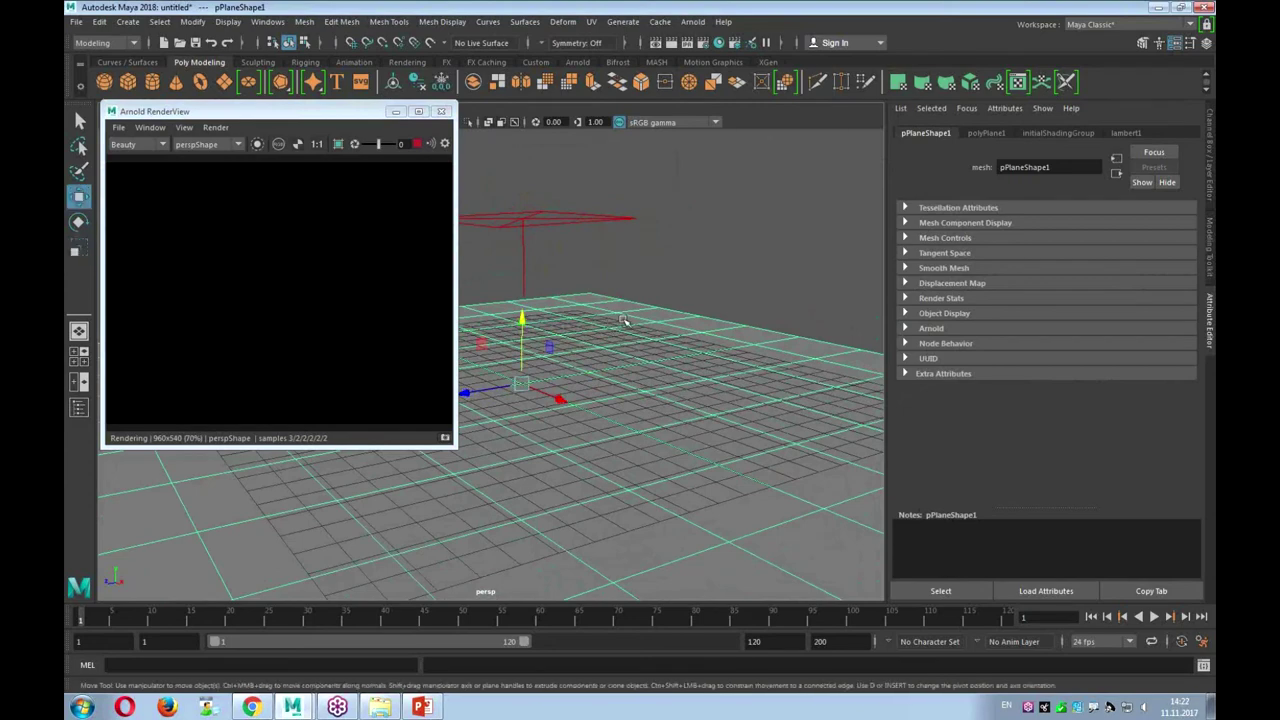
click(523, 217)
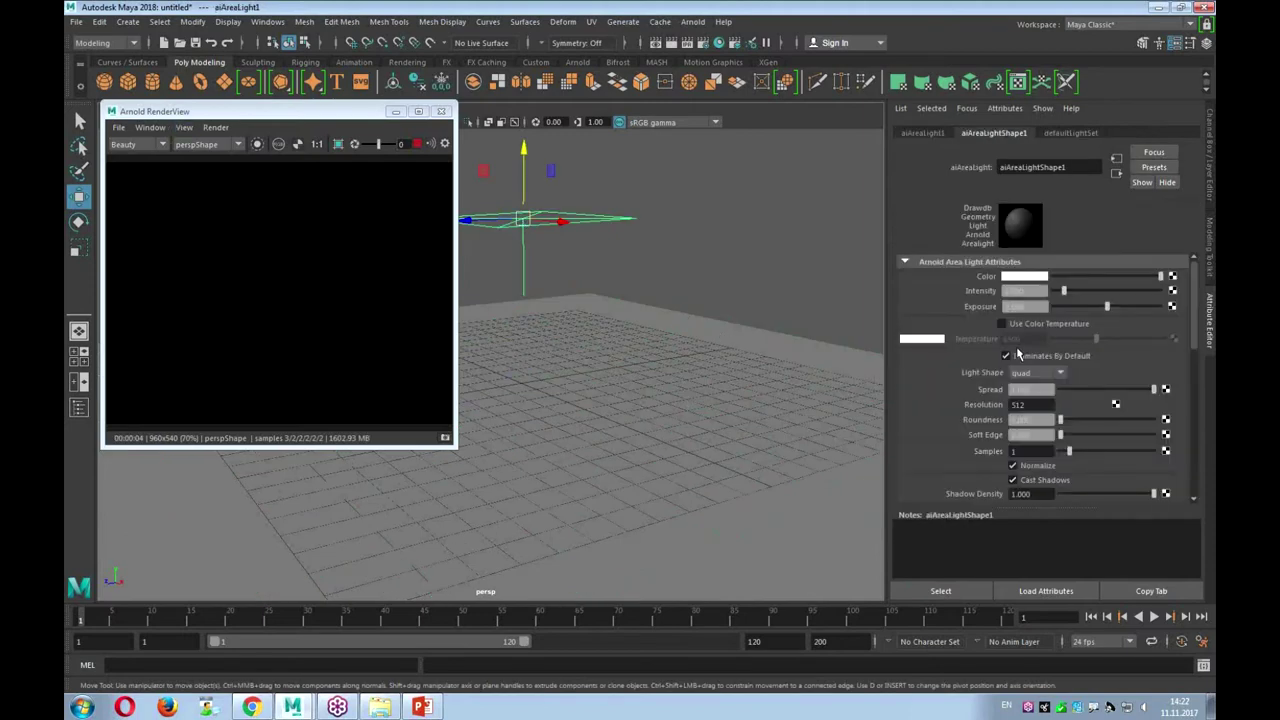
Experiment with the area light's intensity and size, settling on Intensity 1
drag(1063, 290, 1066, 292)
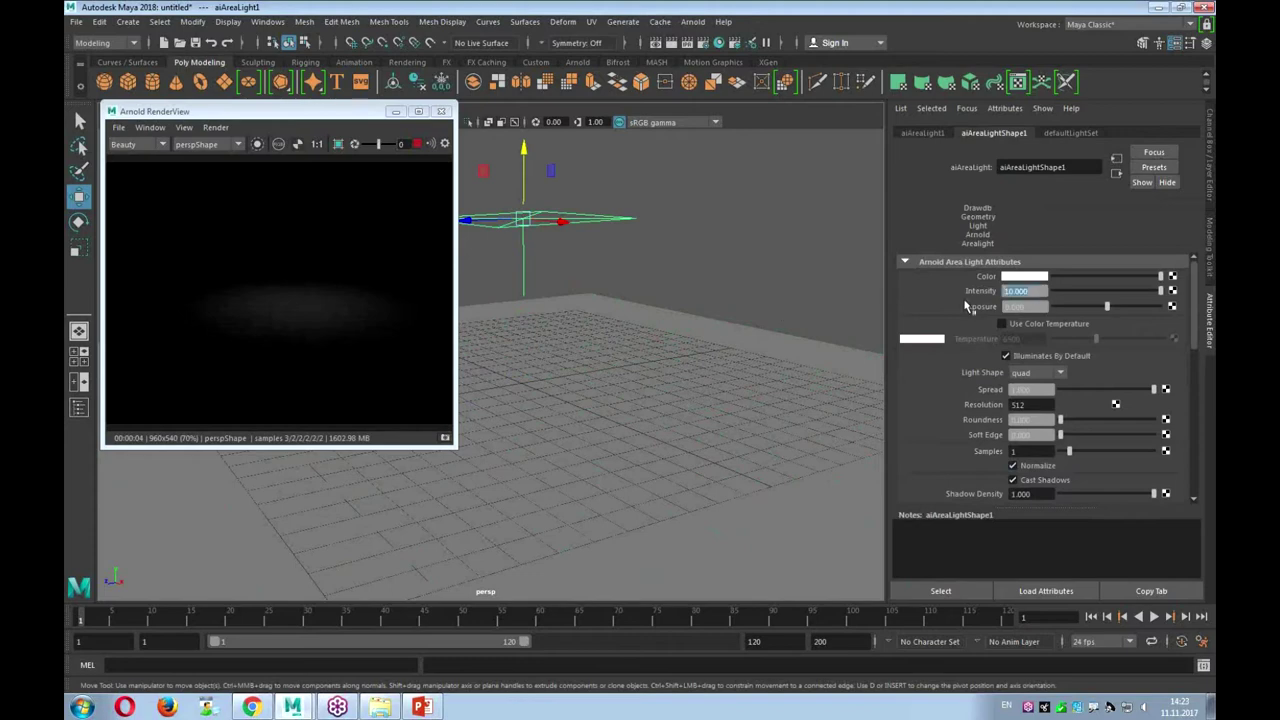
ctrl+drag(1025, 290, 755, 314)
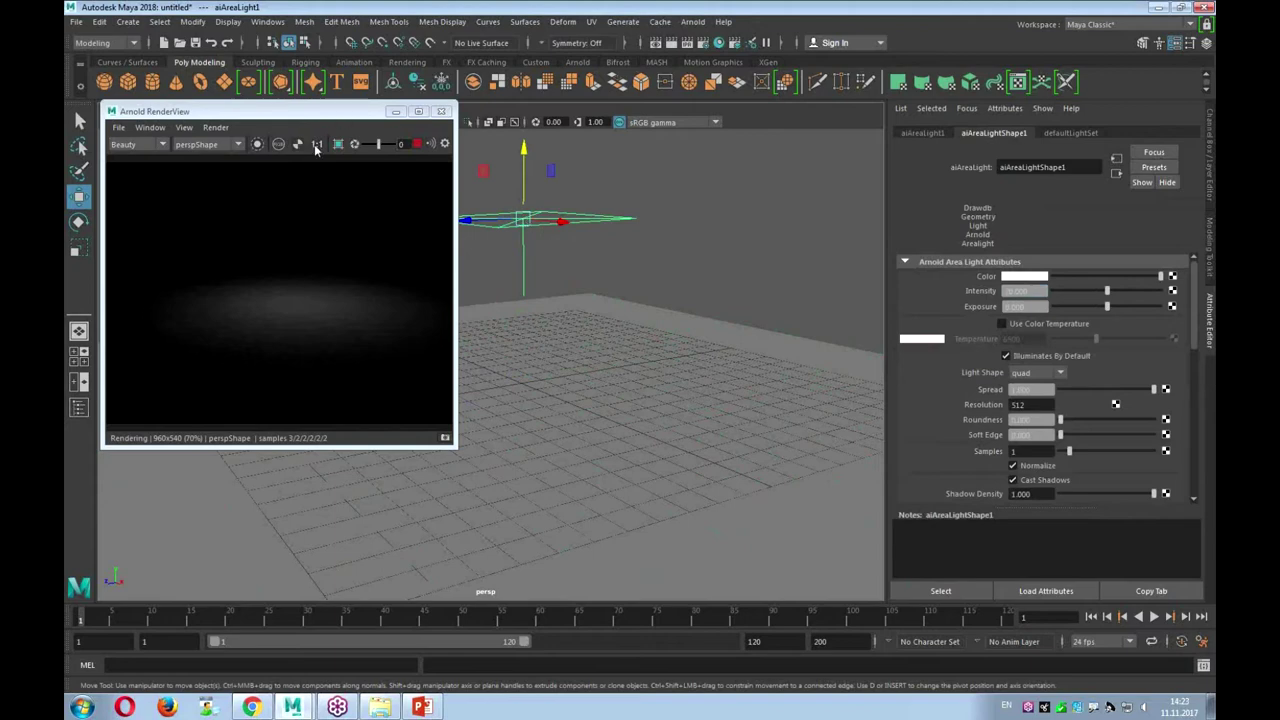
key(r)
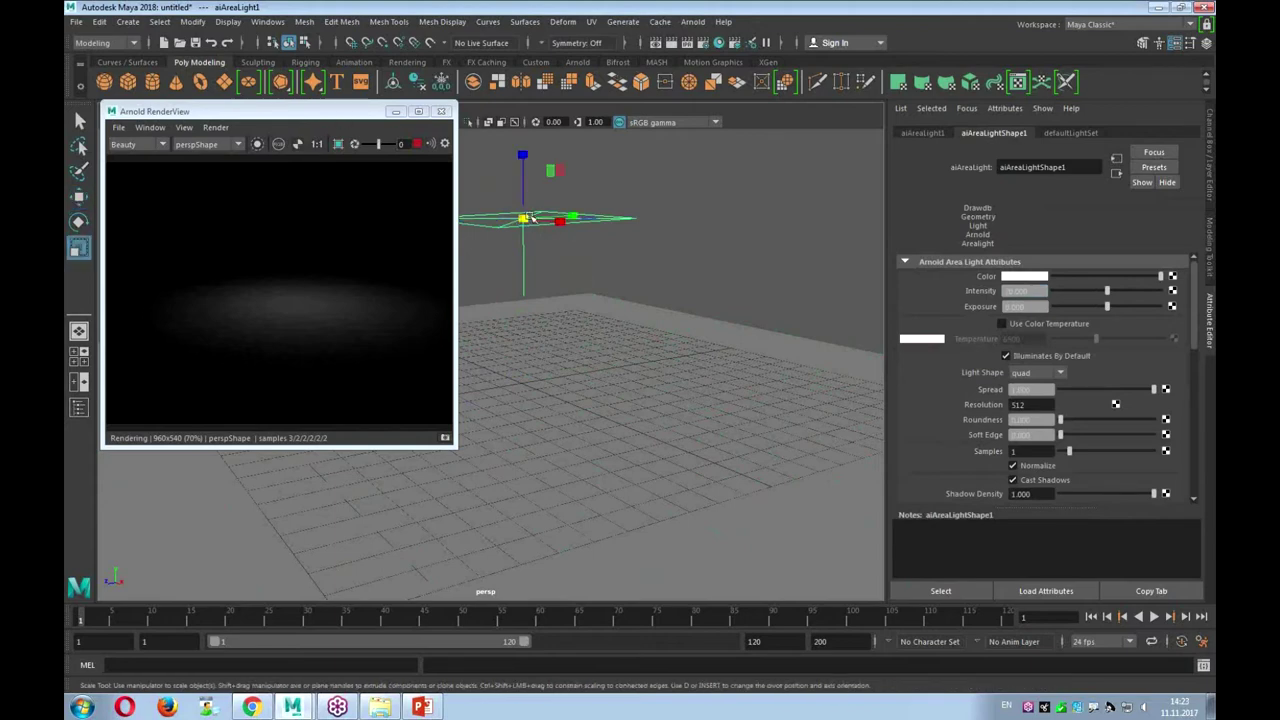
click(523, 219)
mouse_move(523, 219)
mouse_down()
mouse_move(835, 110)
mouse_move(814, 140)
mouse_up()
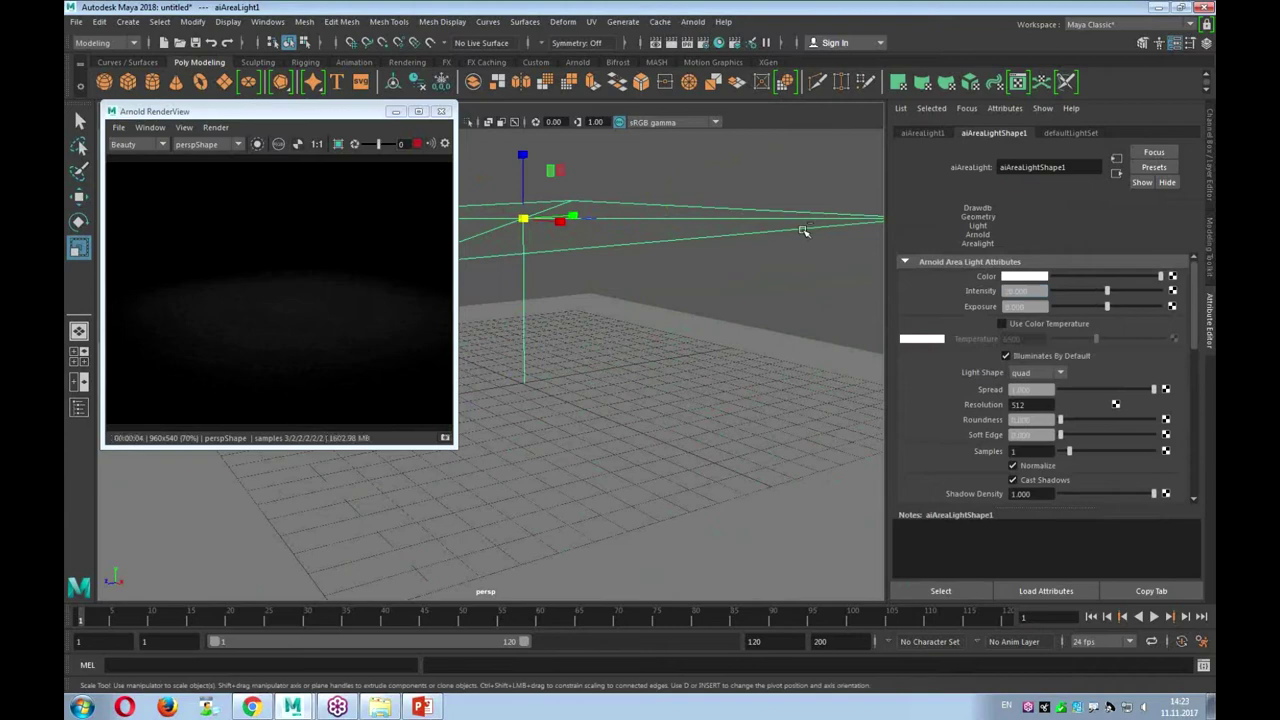
key(ctrl+z)
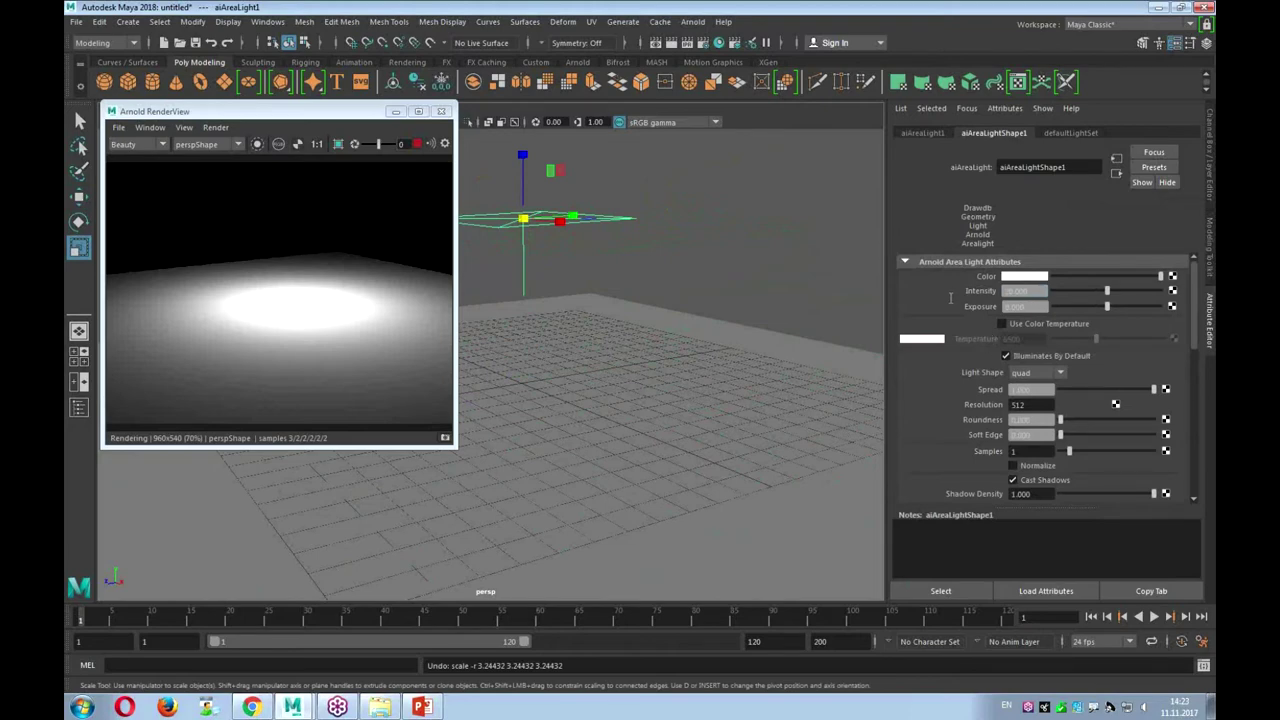
double_click(1016, 290)
text(1)
key(Tab)
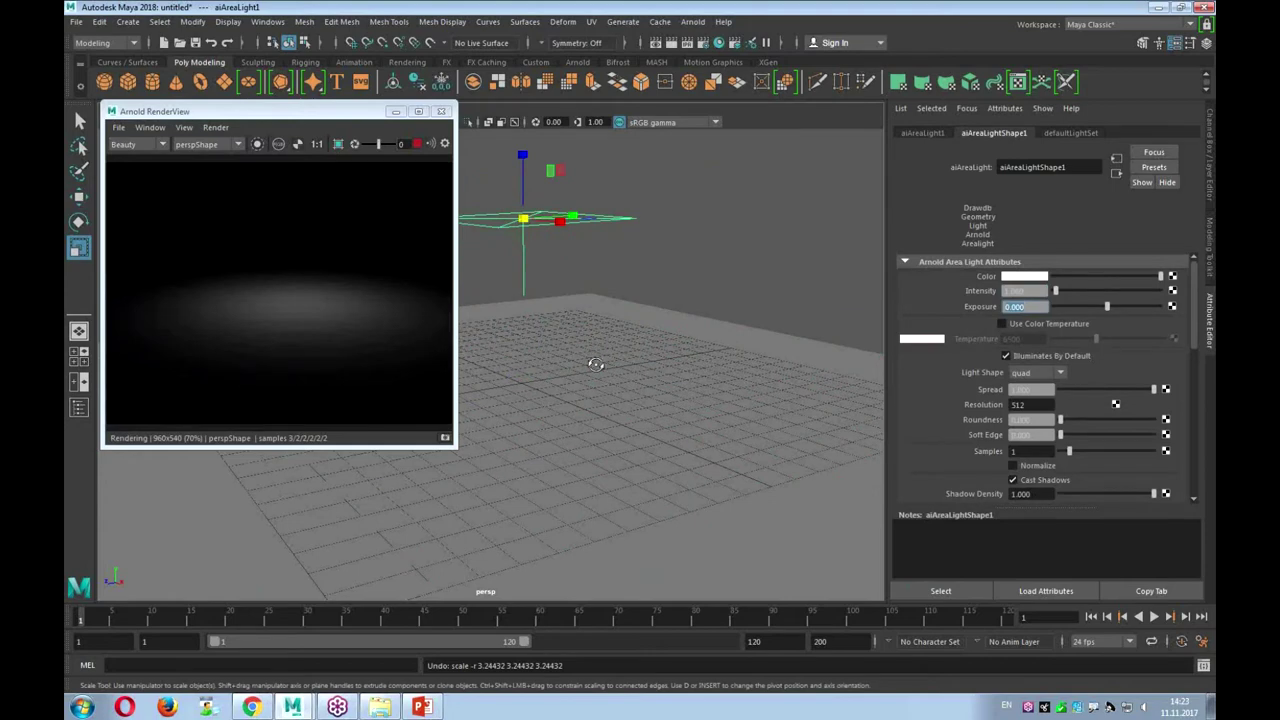
Raise the area light's exposure to brighten the render and add a polygon cylinder
alt+drag(585, 366, 677, 397)
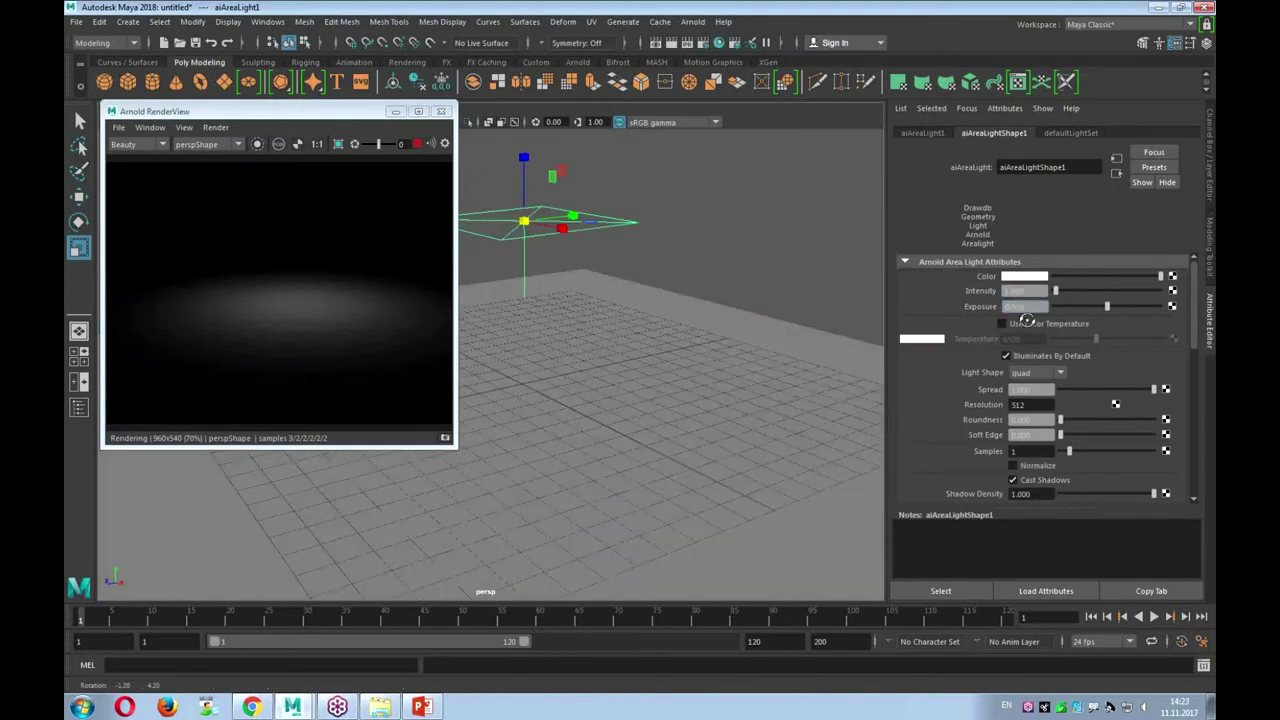
alt+drag(1027, 321, 1035, 325)
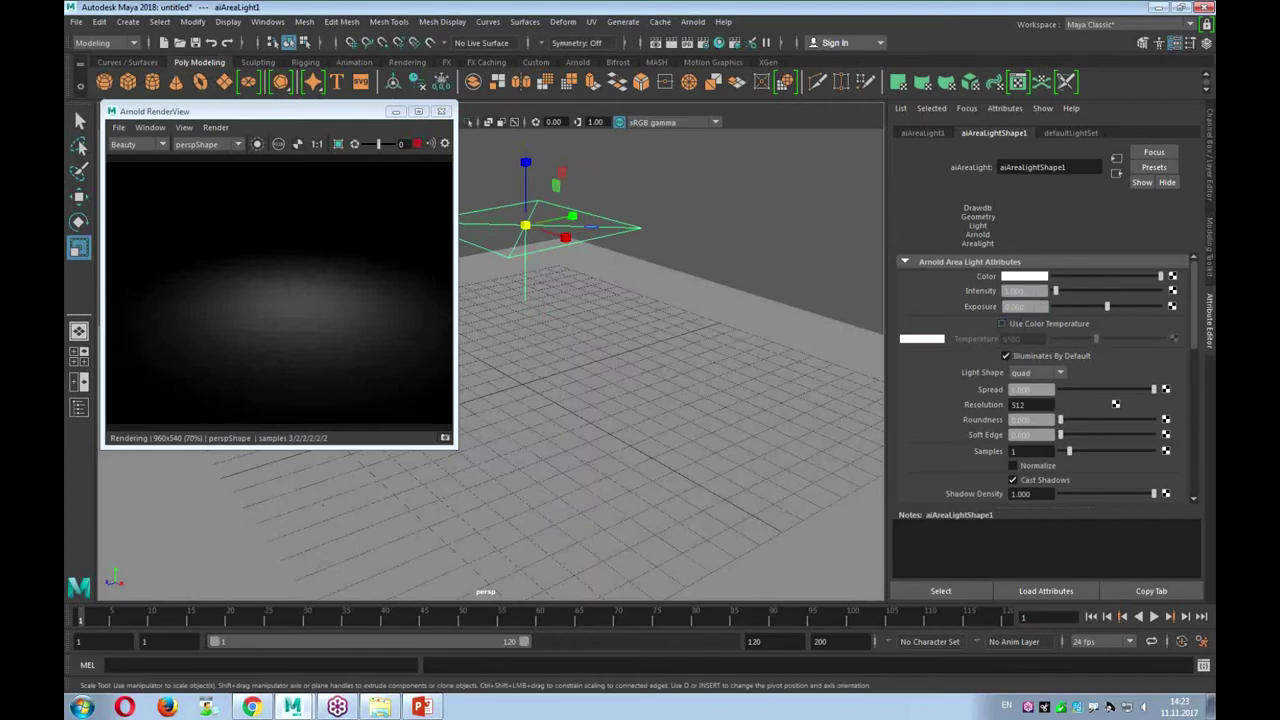
drag(1105, 311, 1138, 311)
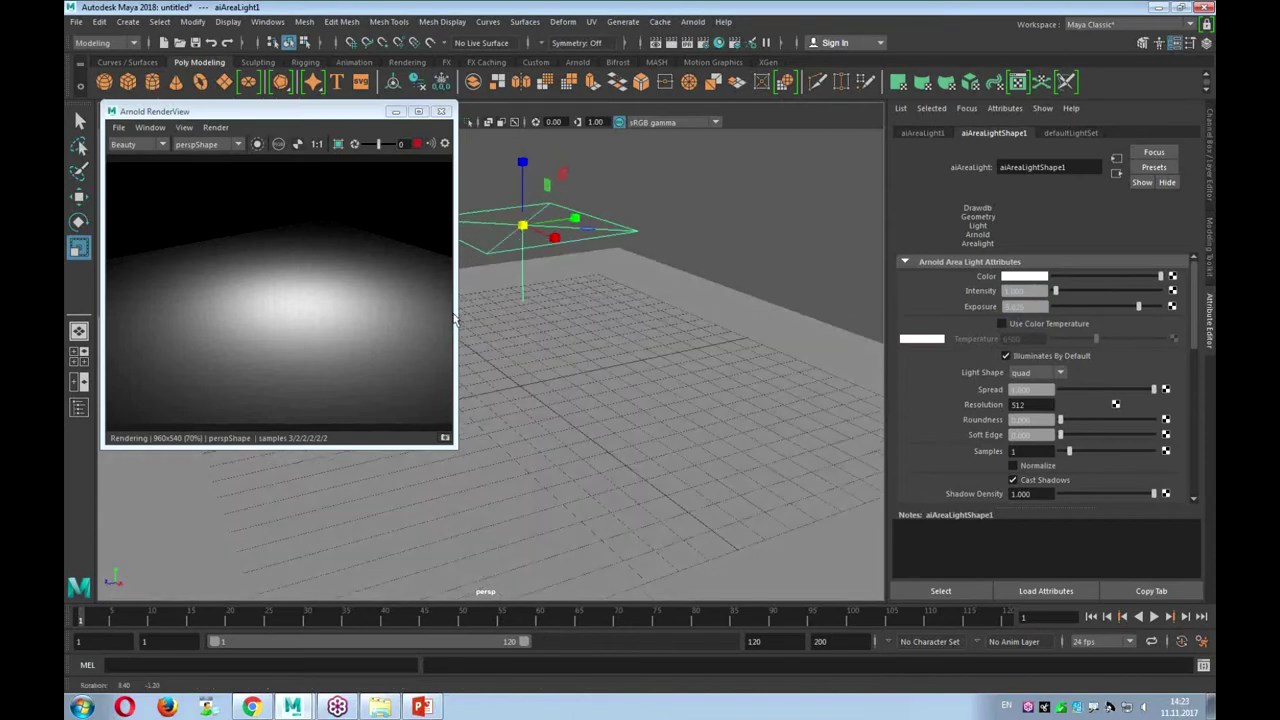
click(153, 83)
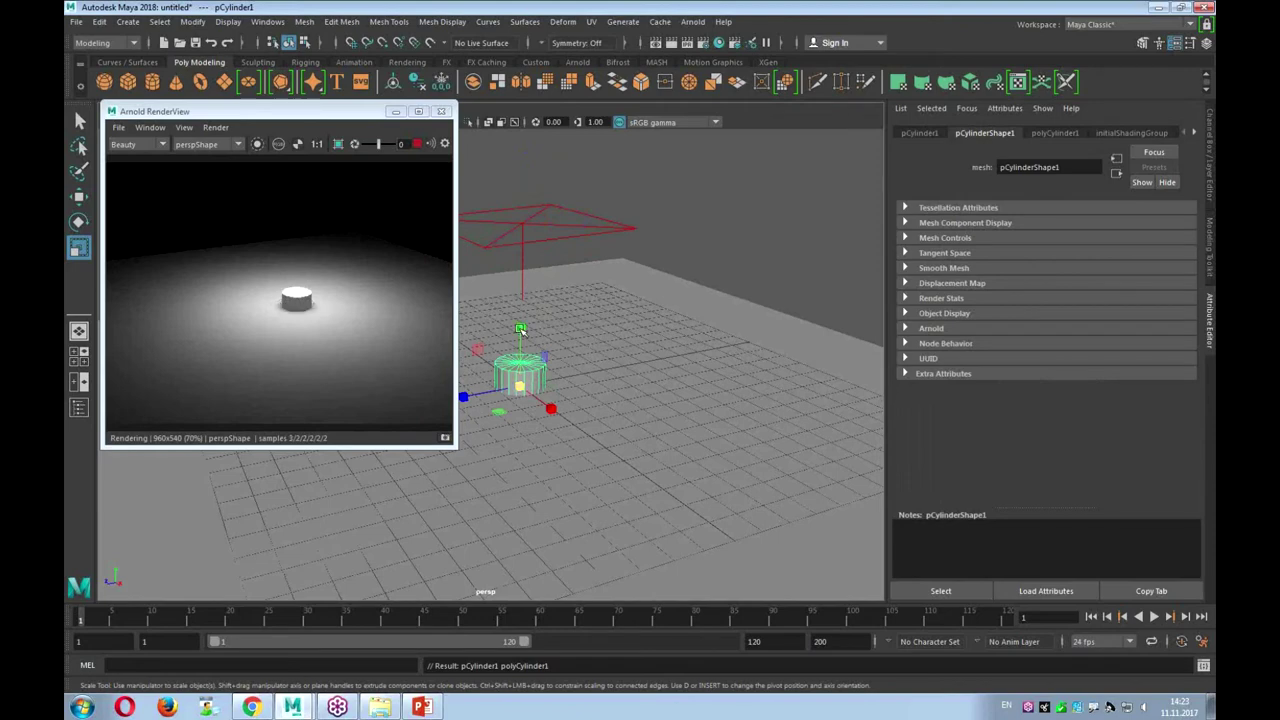
Make the cylinder taller and narrower in width and depth
key(w)
drag(522, 330, 536, 309)
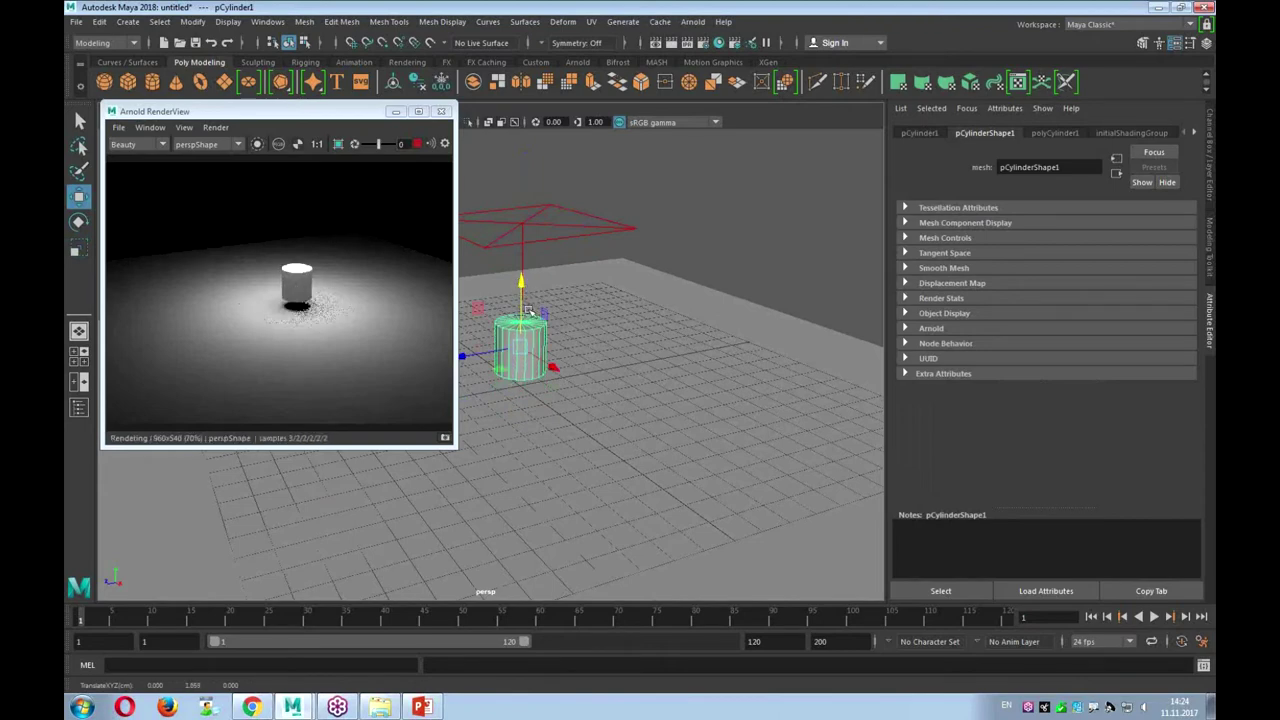
key(r)
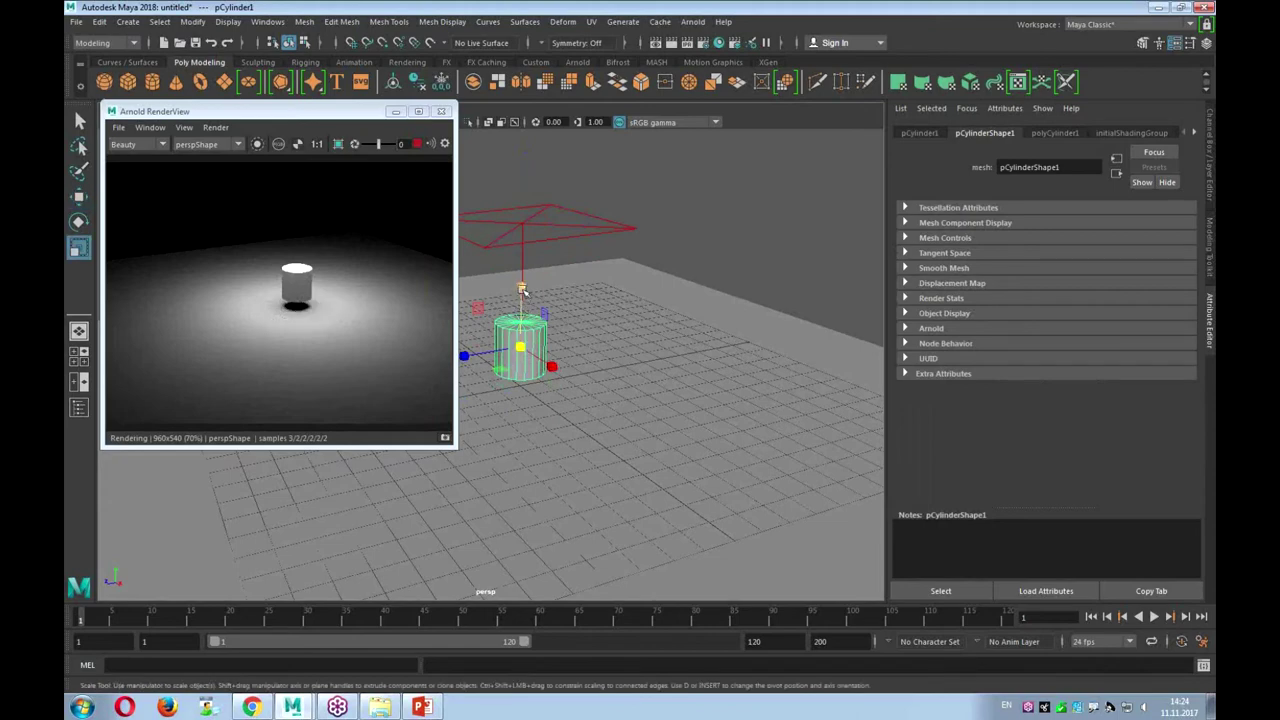
ctrl+drag(520, 288, 492, 311)
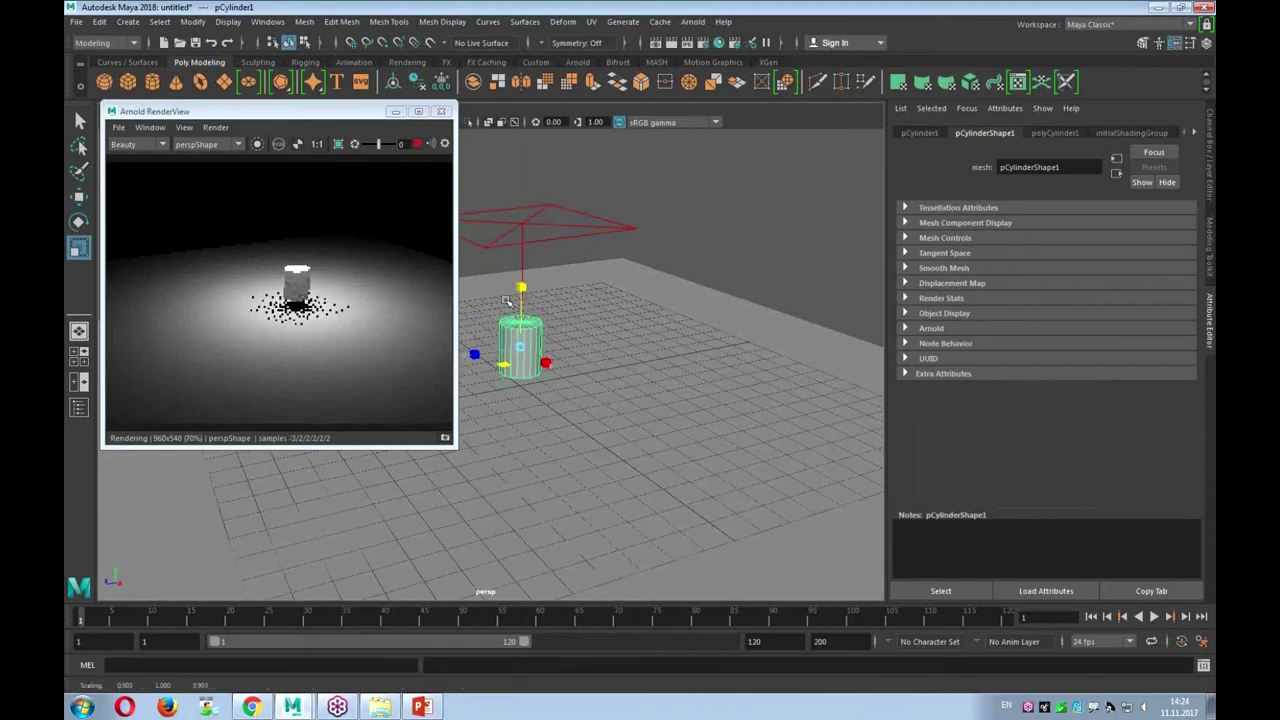
ctrl+drag(560, 366, 543, 356)
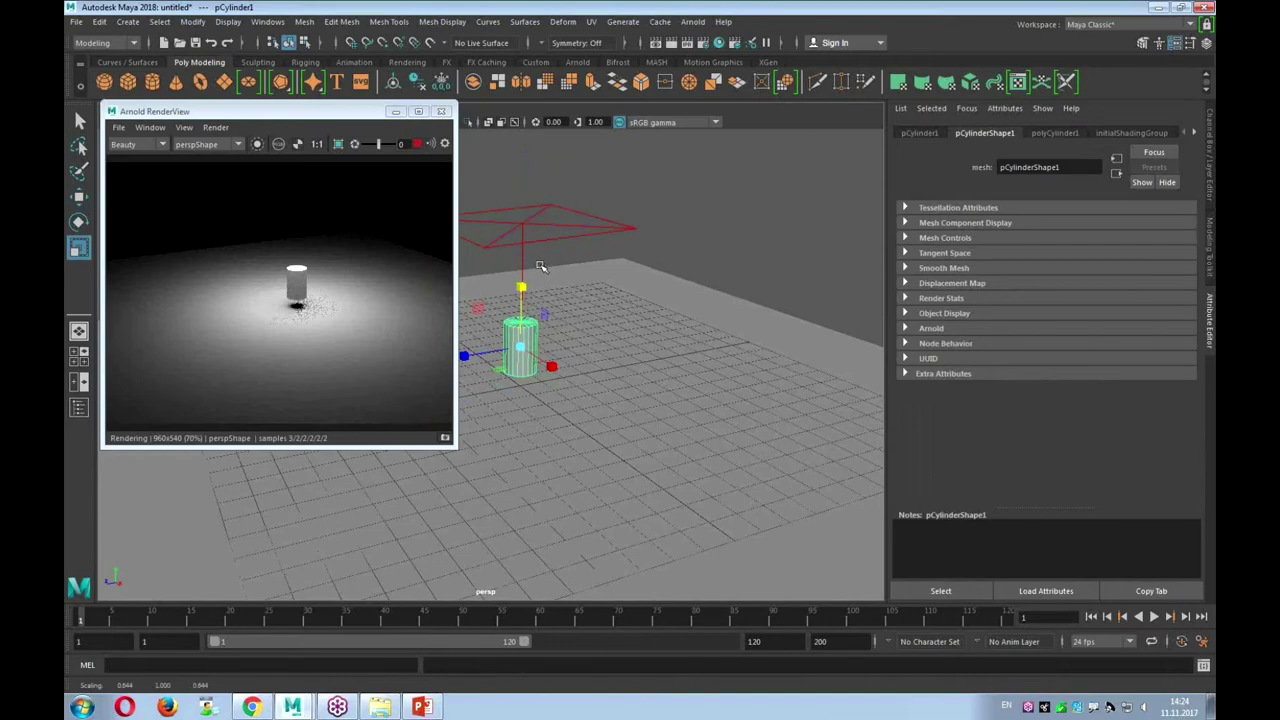
Reframe the view around the cylinder and select the area light
mouse_move(692, 267)
alt+right_down()
mouse_move(578, 421)
mouse_move(611, 540)
alt+right_up()
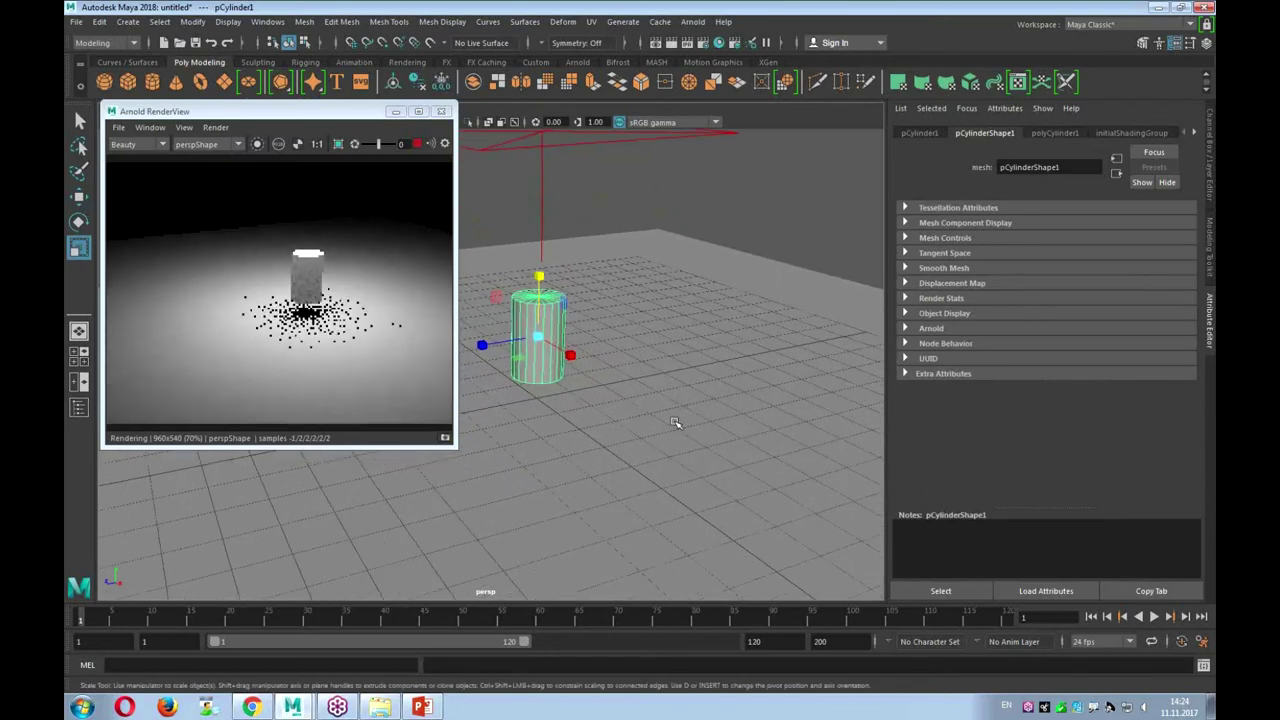
mouse_move(676, 423)
alt+middle_down()
mouse_move(657, 458)
mouse_move(667, 466)
alt+middle_up()
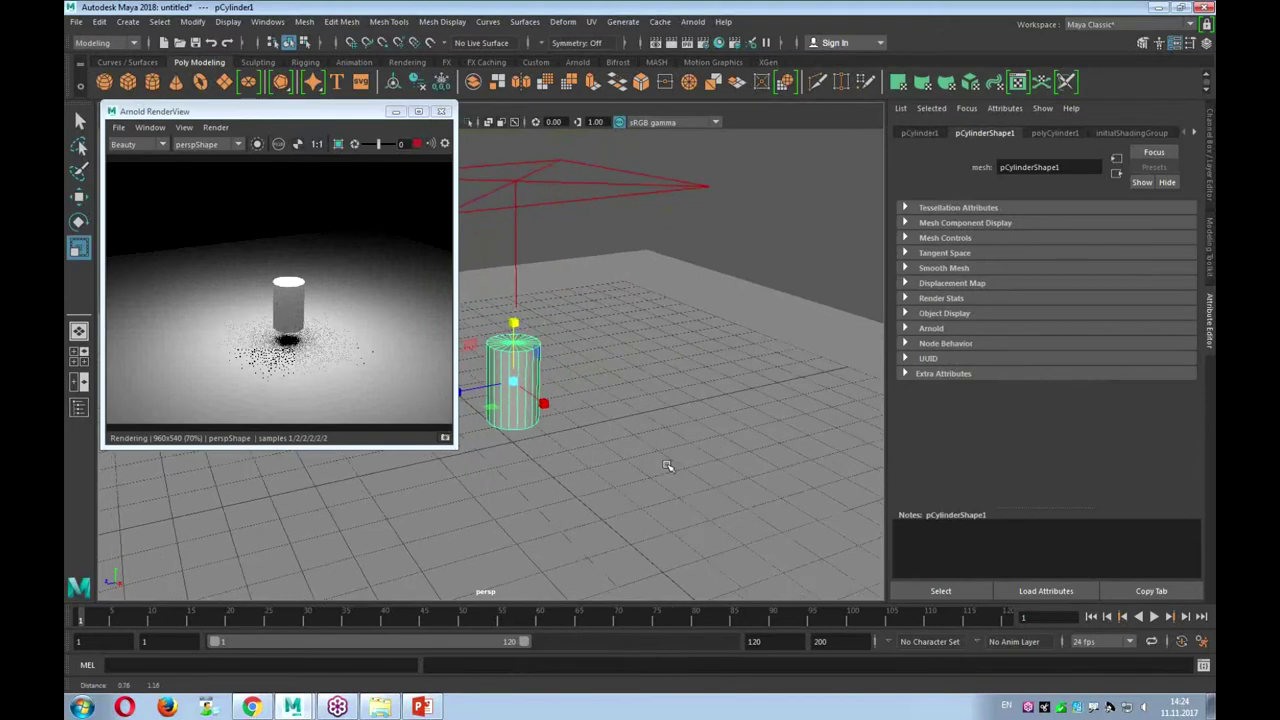
alt+right_drag(667, 466, 663, 461)
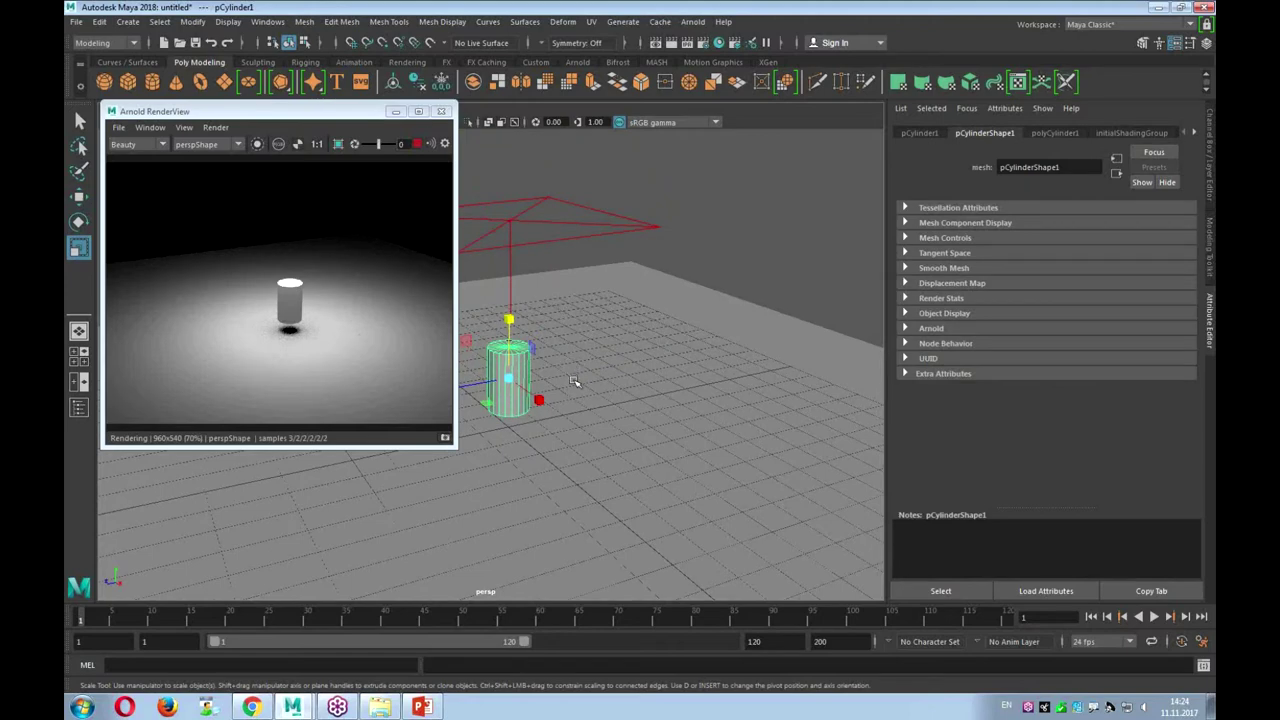
click(514, 220)
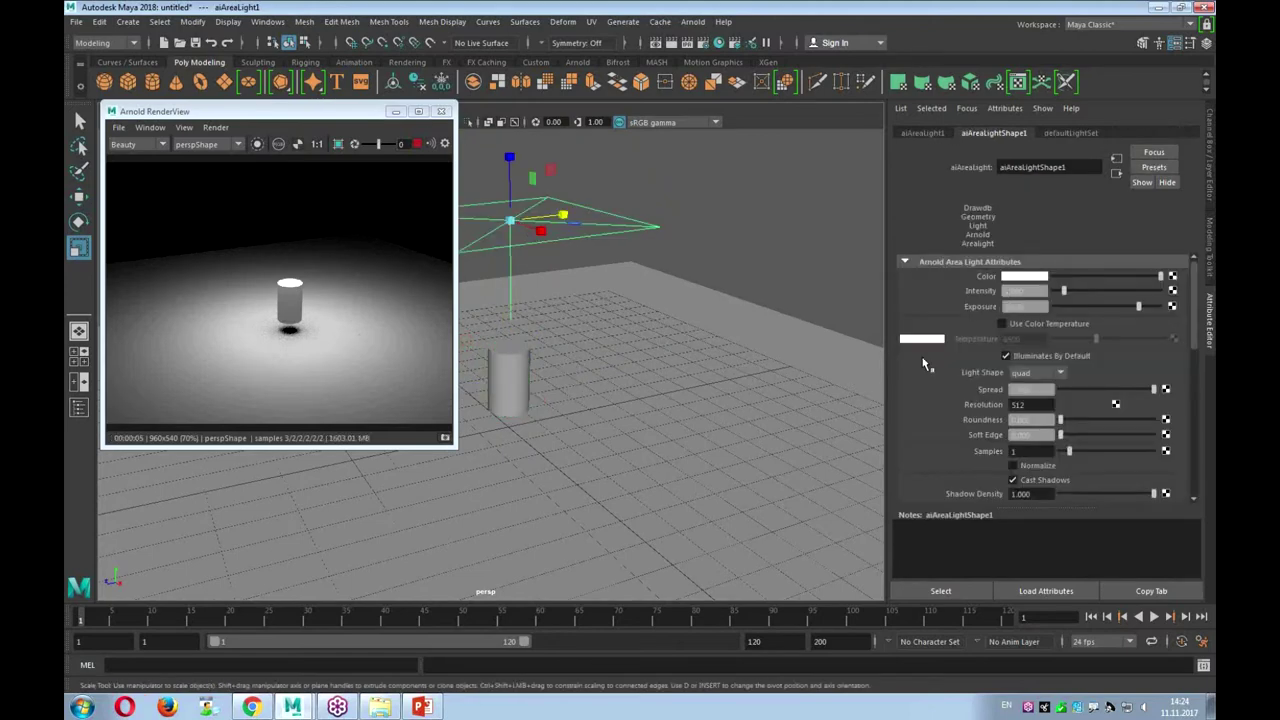
Try disk and cylinder light shapes, return to quad, and close the RenderView
click(1062, 374)
click(1037, 414)
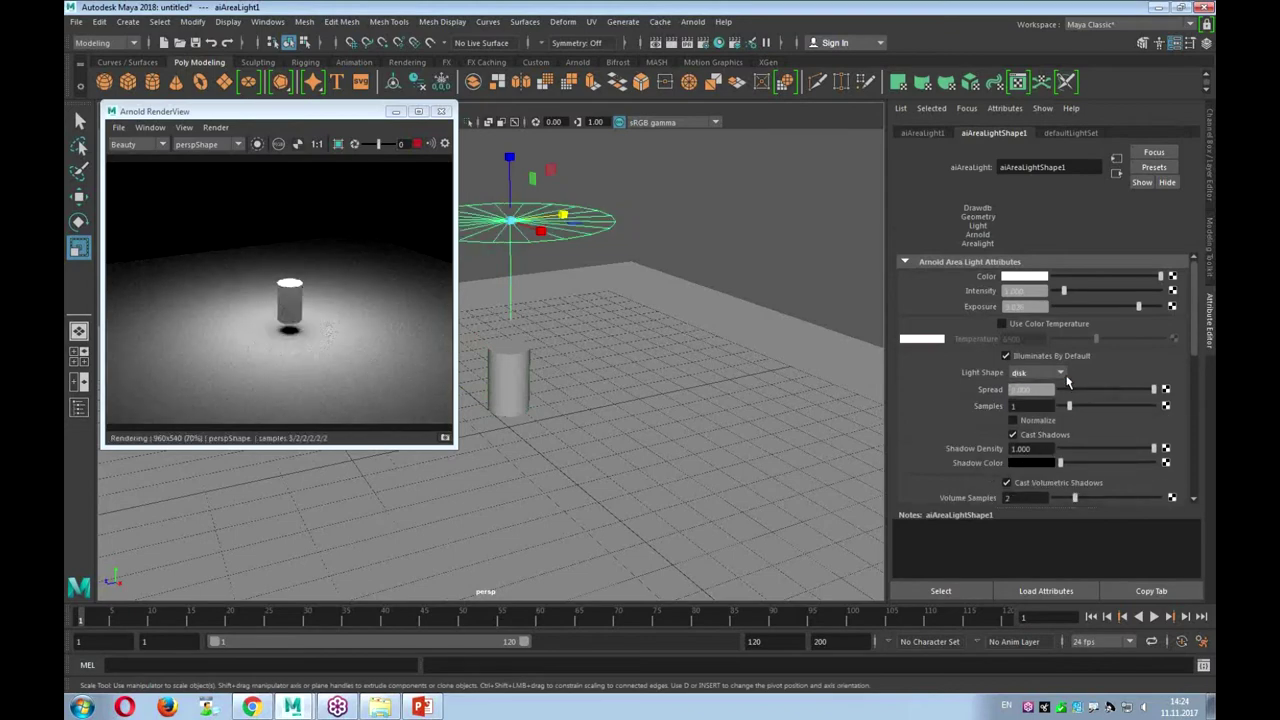
click(1037, 373)
click(1030, 402)
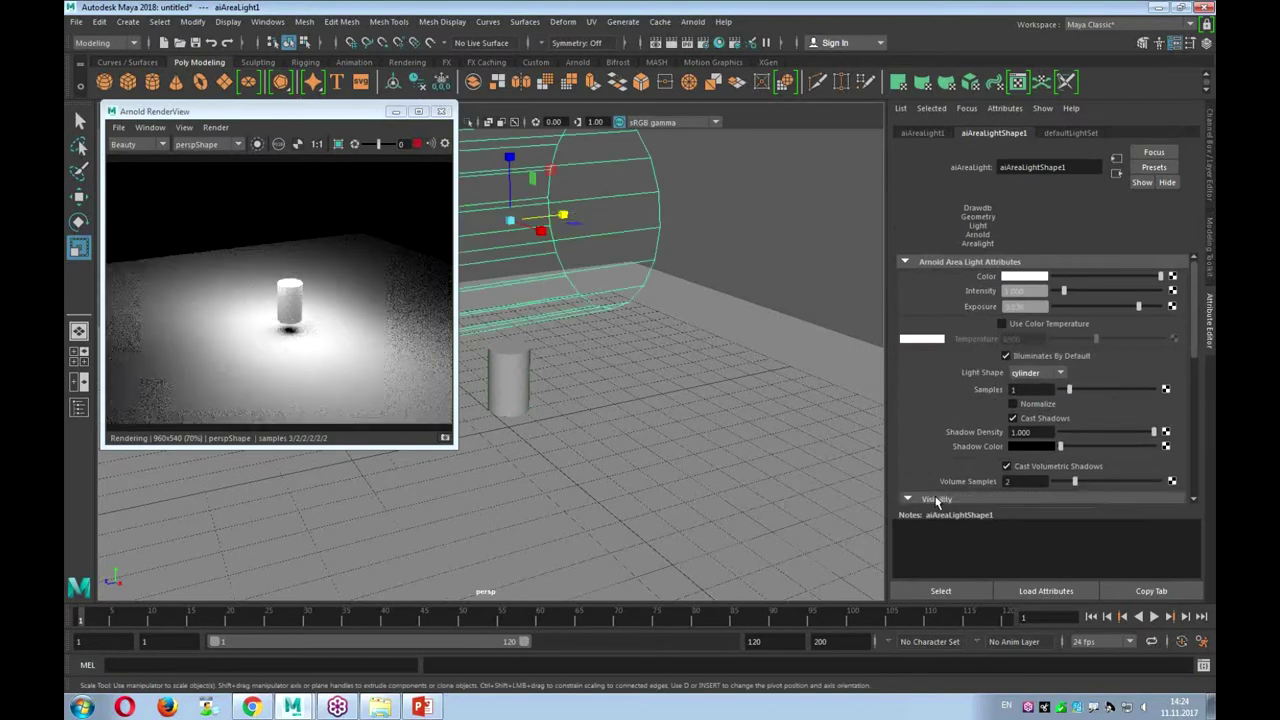
click(1059, 375)
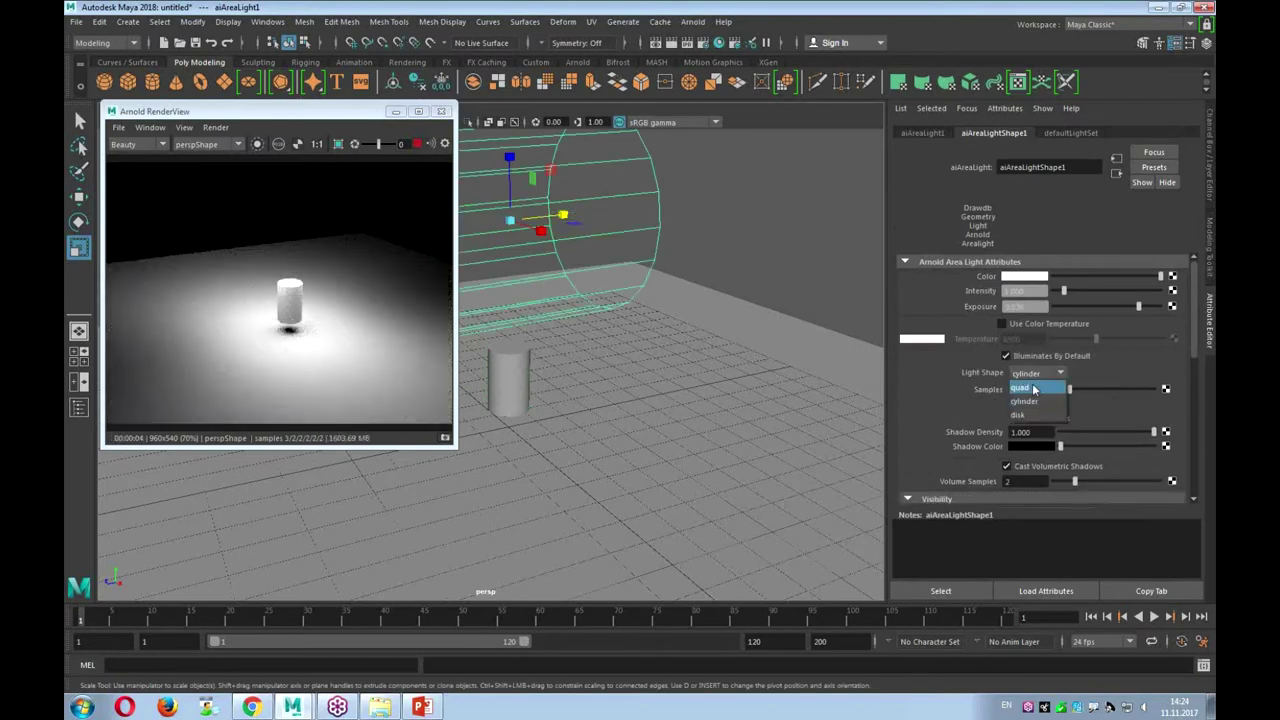
click(1028, 386)
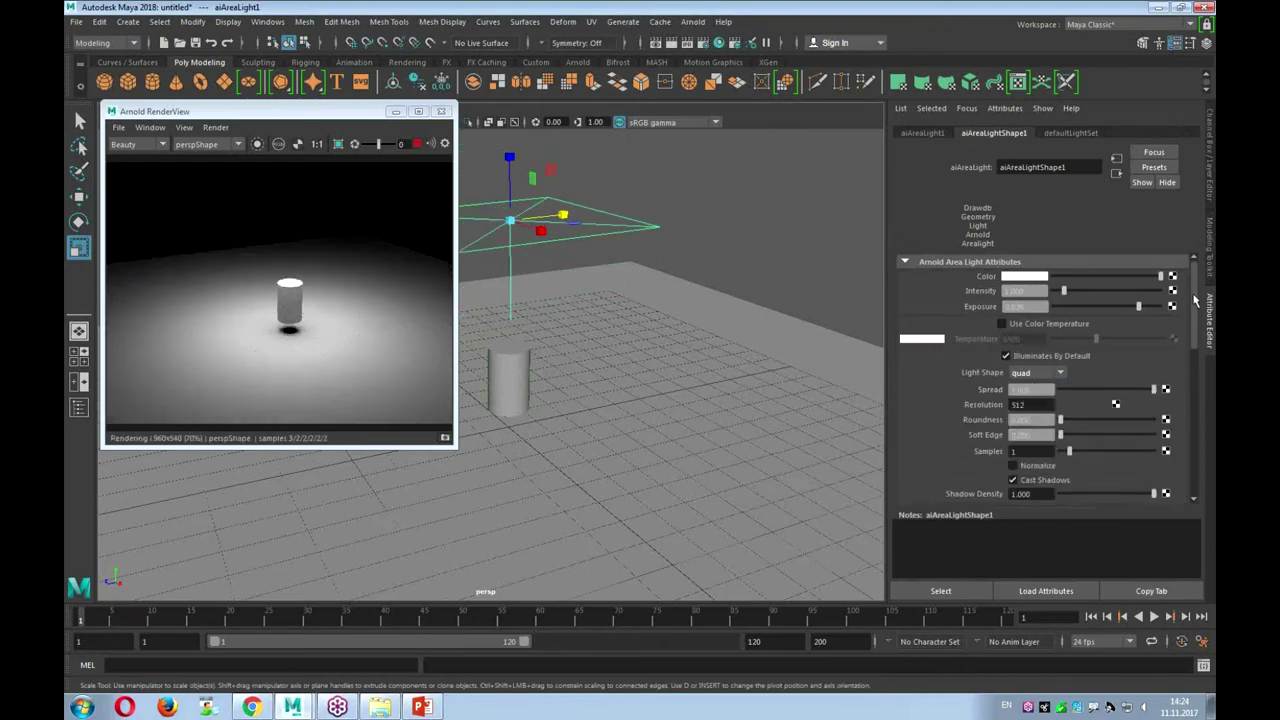
drag(1198, 287, 1203, 423)
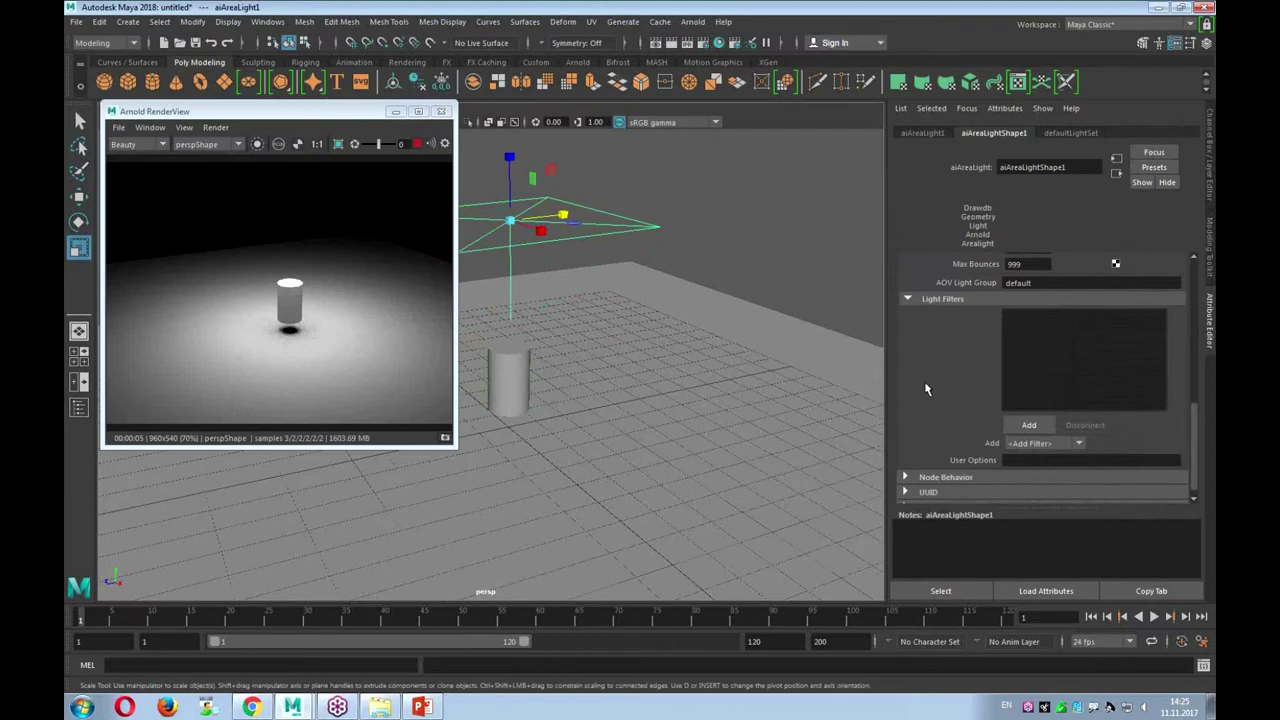
click(446, 112)
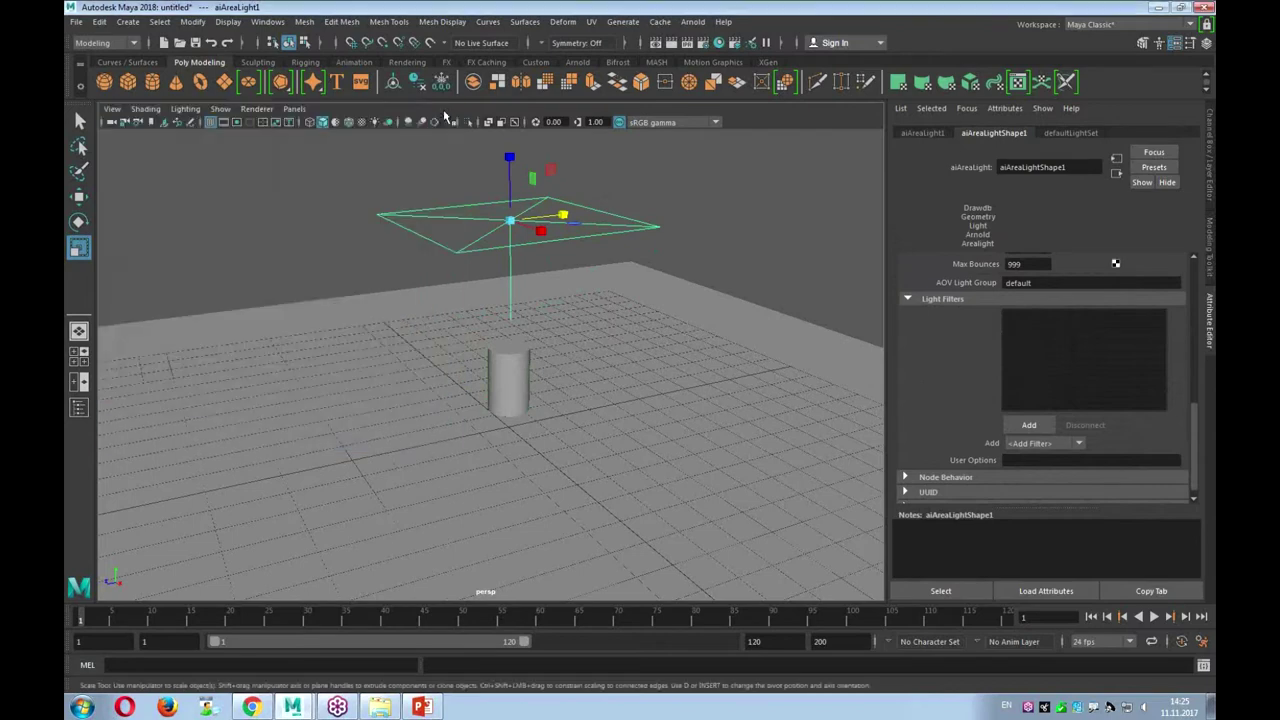
Open well.mb without saving the test scene and orbit around the well model
click(76, 24)
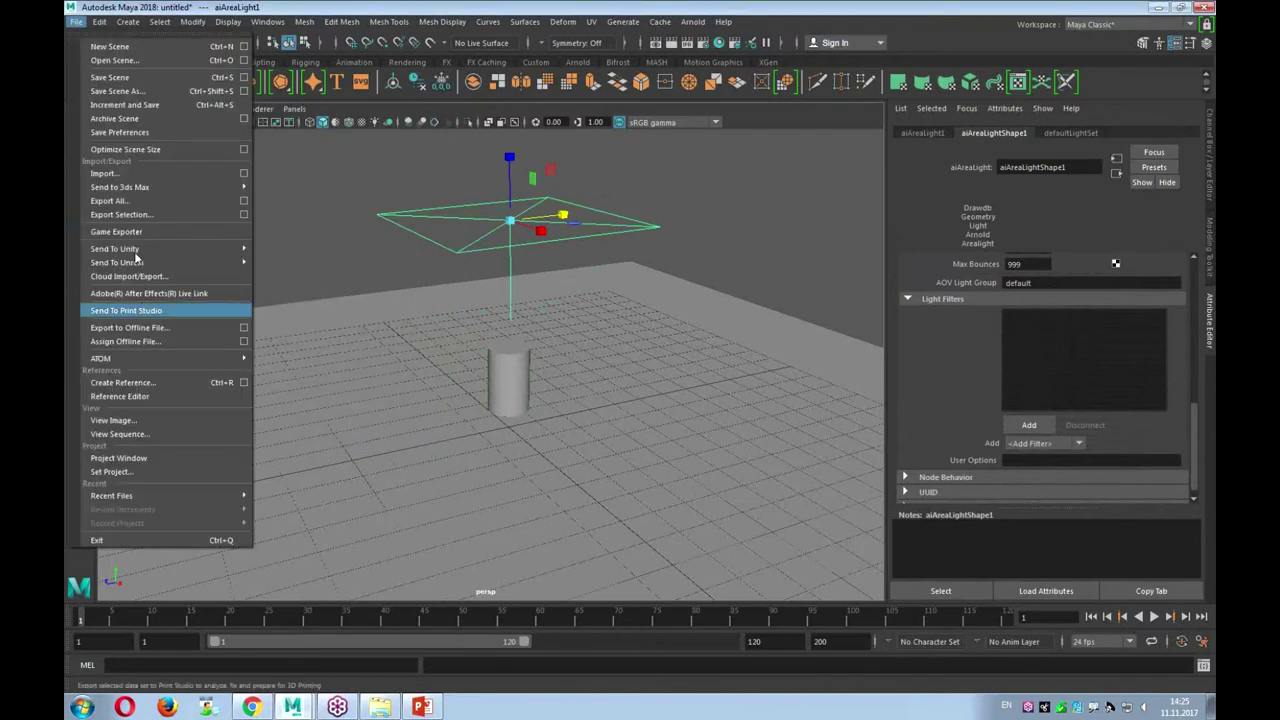
click(115, 60)
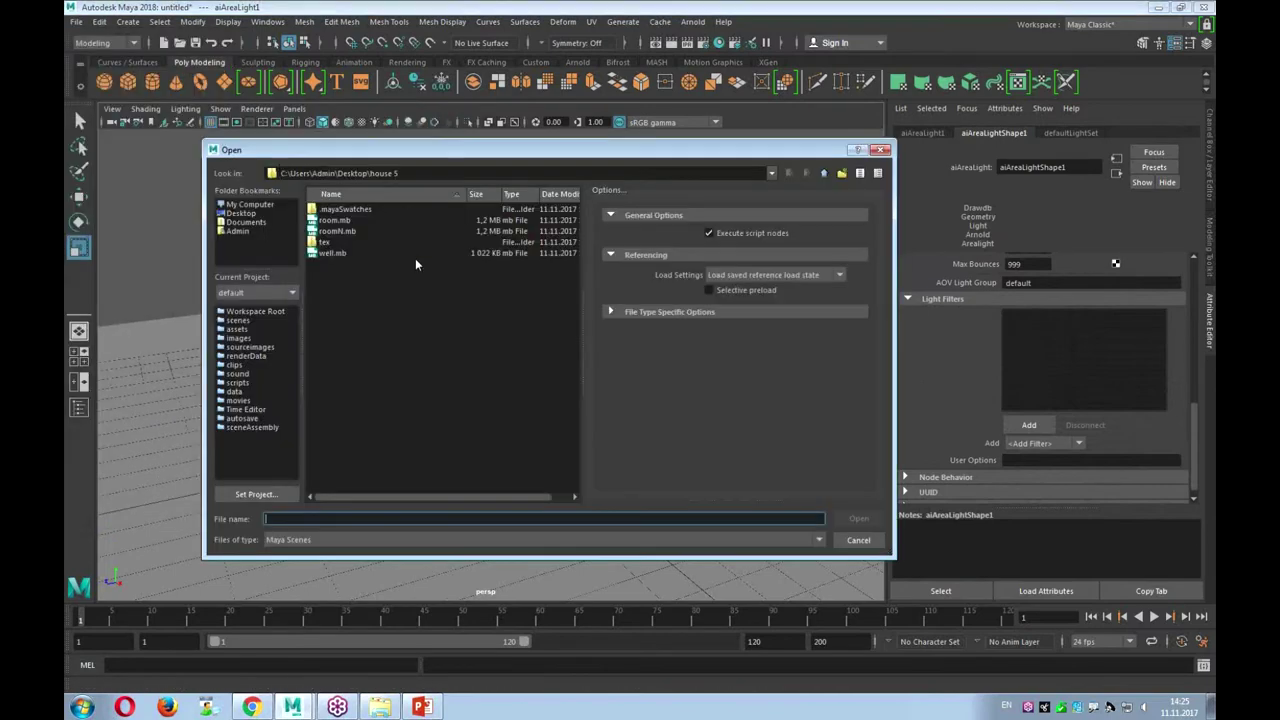
double_click(333, 254)
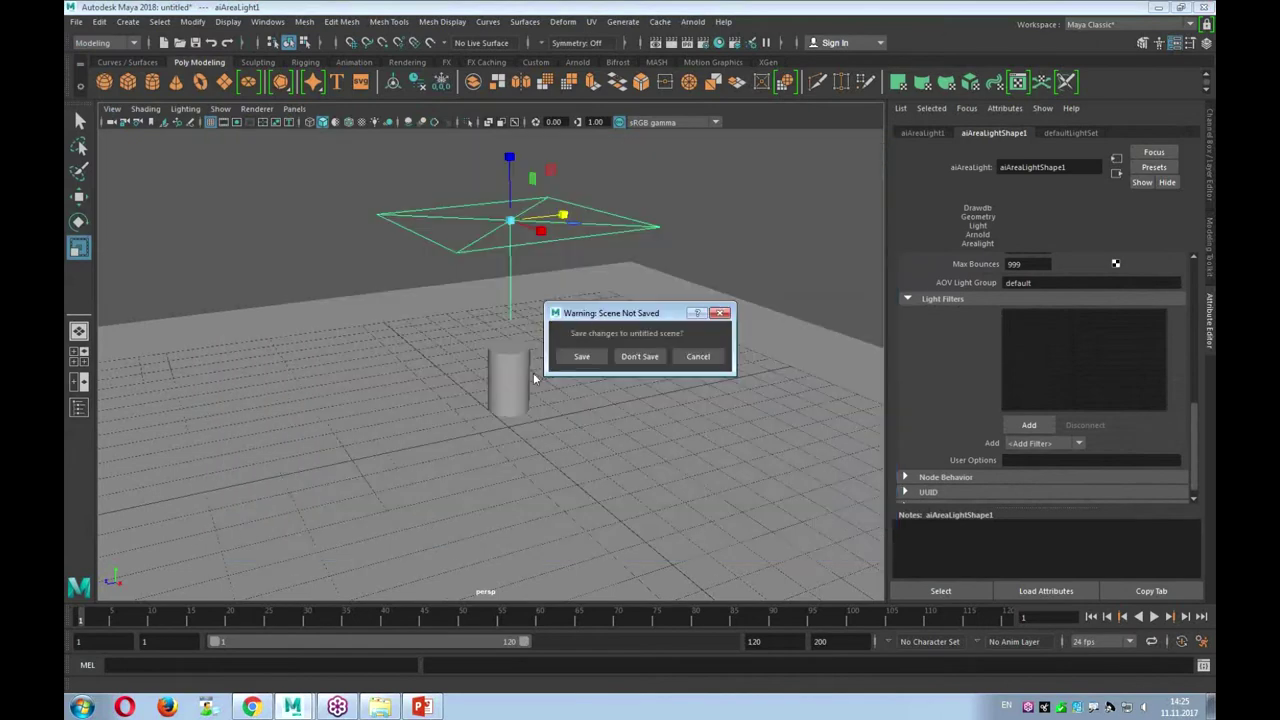
click(630, 360)
alt+drag(519, 433, 619, 404)
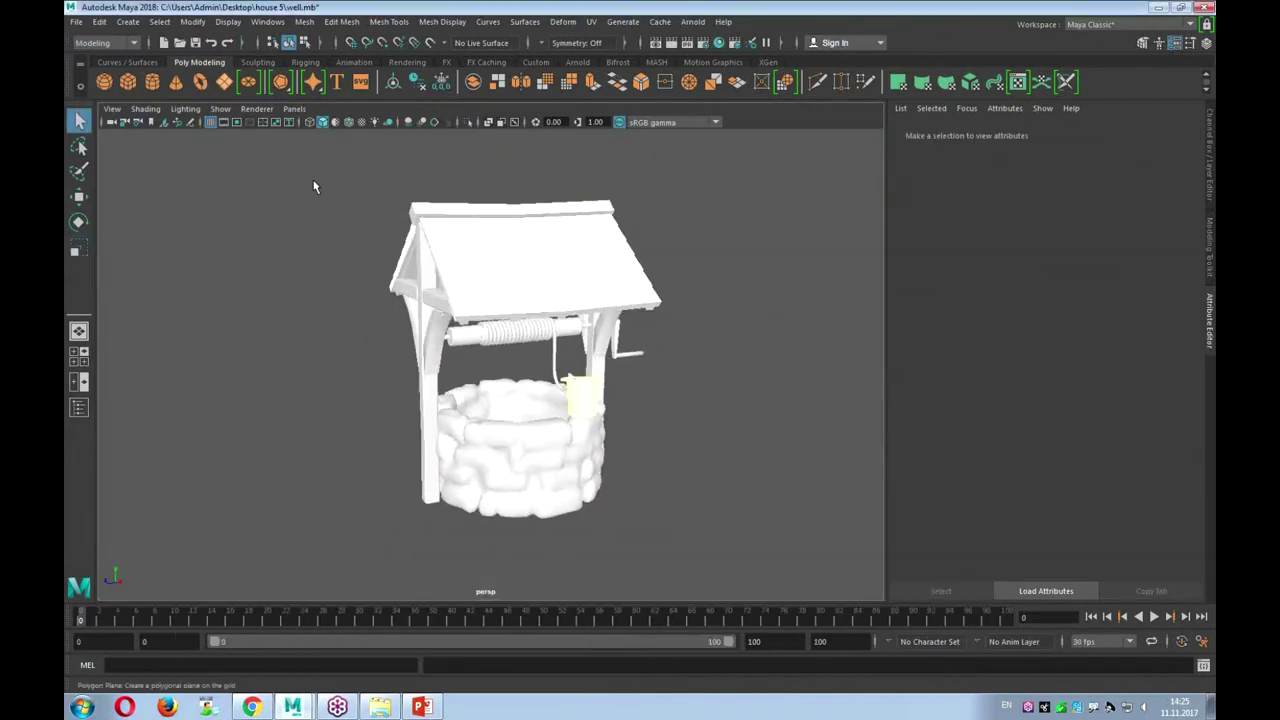
Select the ground plane under the well and orbit the view around it
click(522, 400)
key(r)
alt+drag(522, 480, 789, 325)
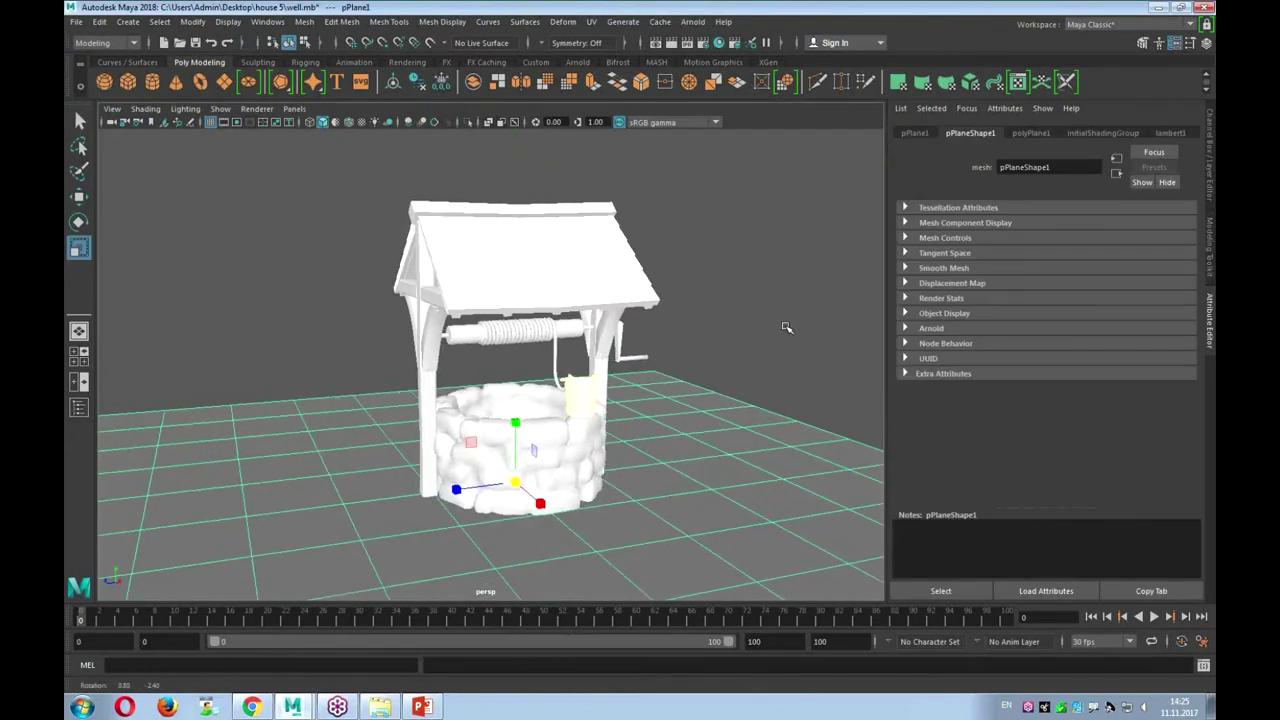
alt+drag(789, 325, 766, 320)
Add an Arnold area light, enlarge it around the well and tilt it flat
click(693, 21)
mouse_move(706, 91)
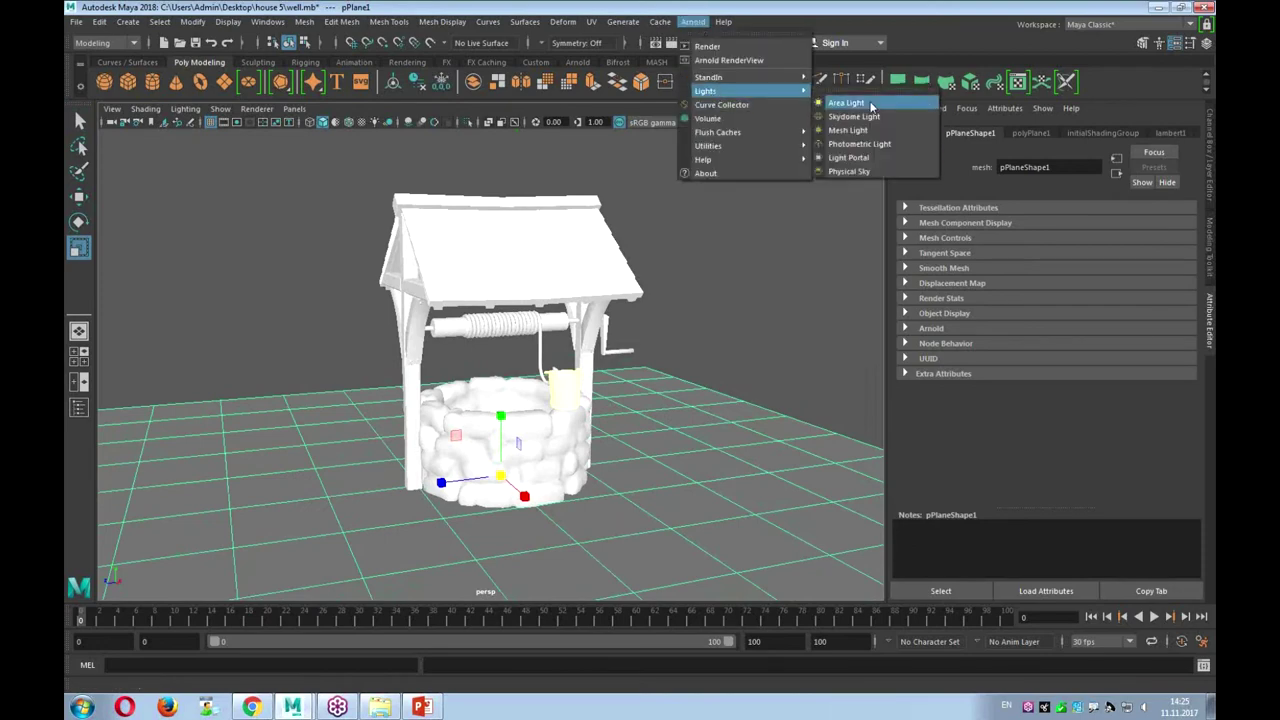
click(875, 105)
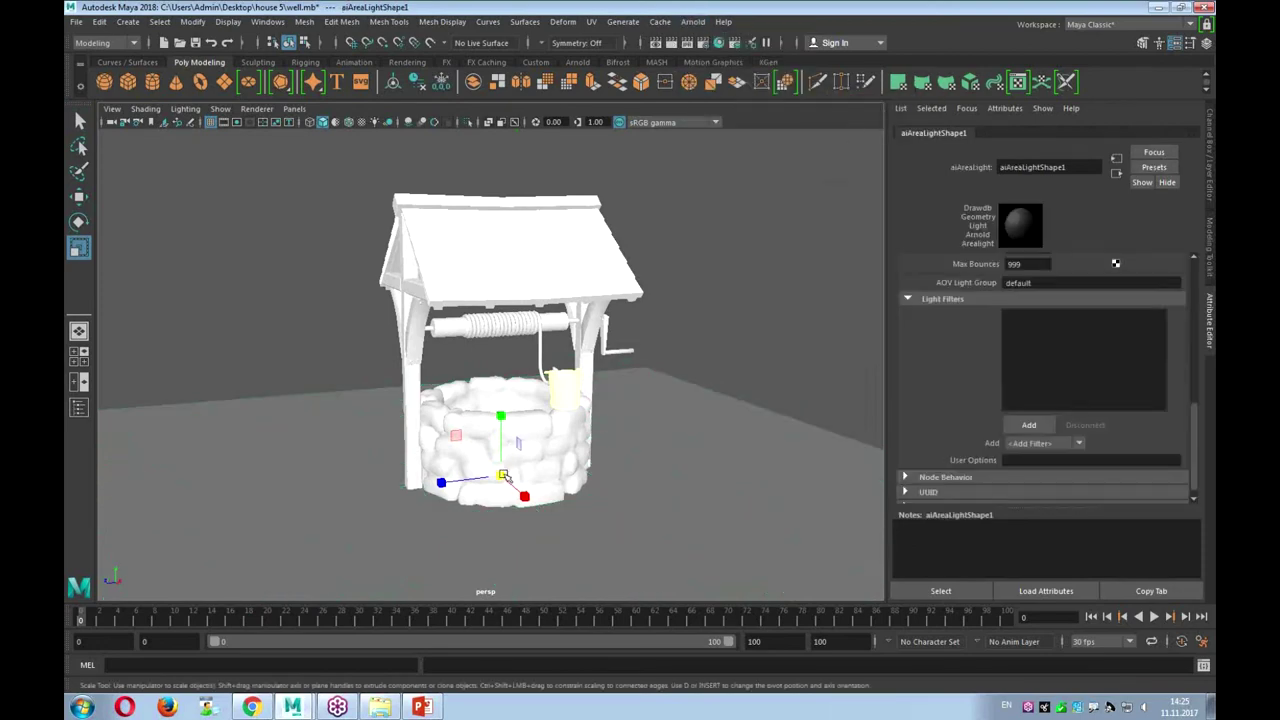
middle_drag(573, 434, 751, 346)
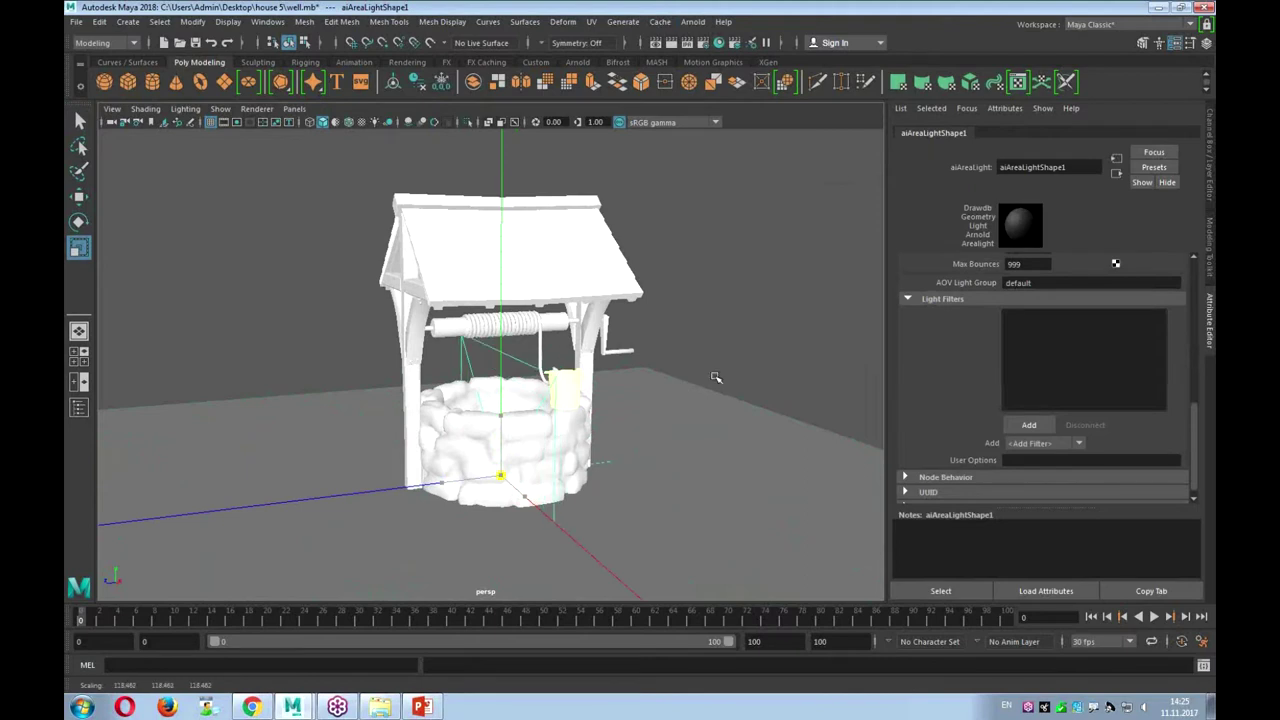
key(e)
mouse_move(557, 432)
middle_down()
mouse_move(586, 408)
mouse_move(570, 420)
middle_up()
key(w)
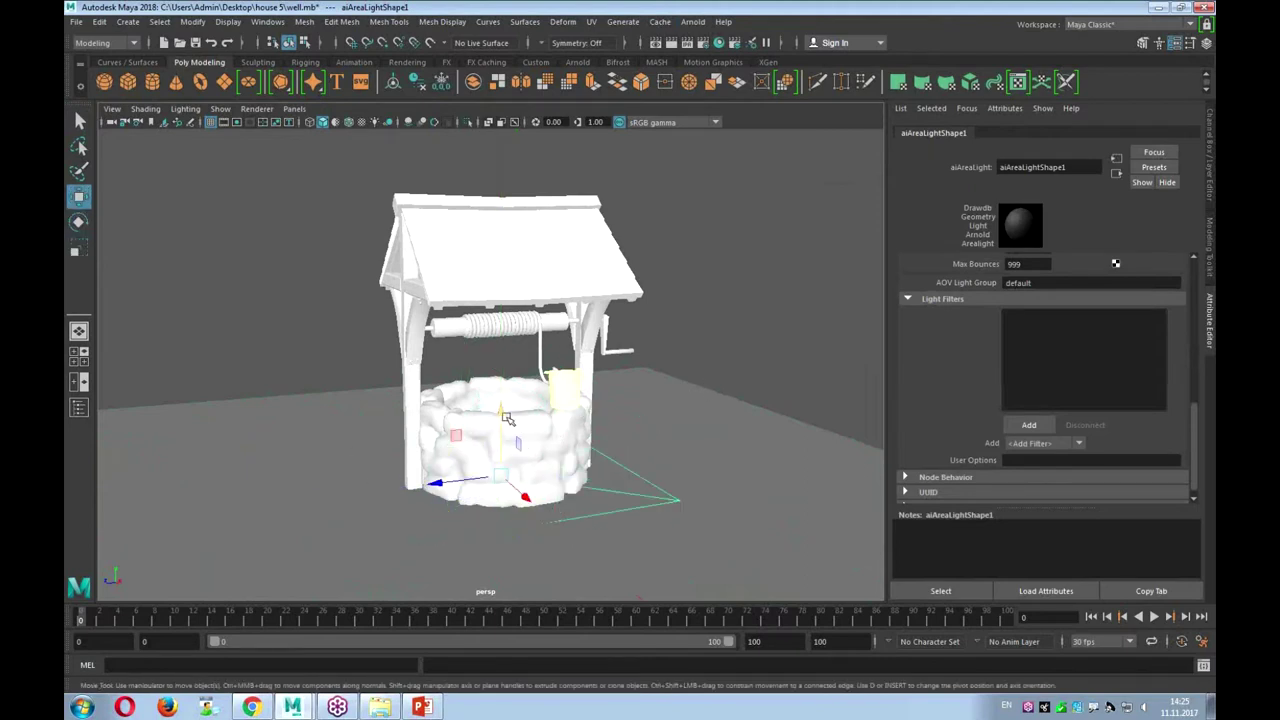
Raise the area light above the roof, turn off Normalize, and open Arnold RenderView
middle_drag(500, 383, 504, 105)
scroll(502, 172, down, 3)
alt+drag(504, 105, 530, 206)
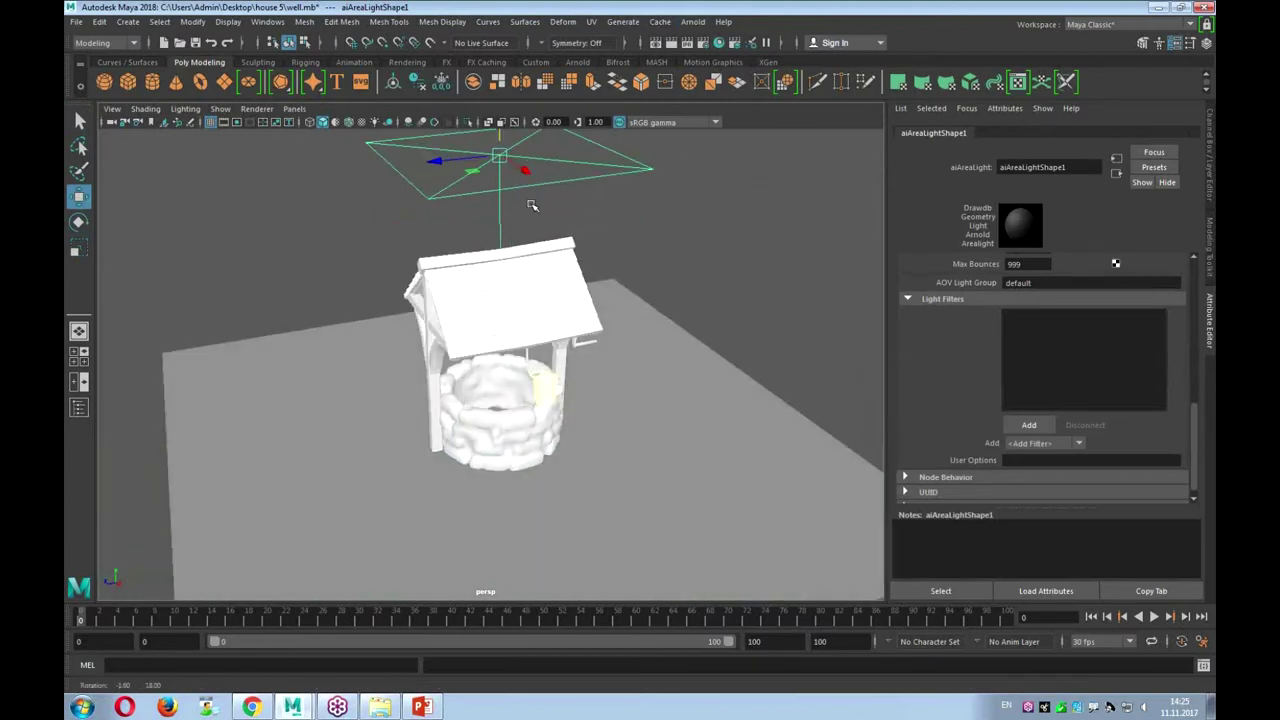
drag(1192, 430, 1203, 282)
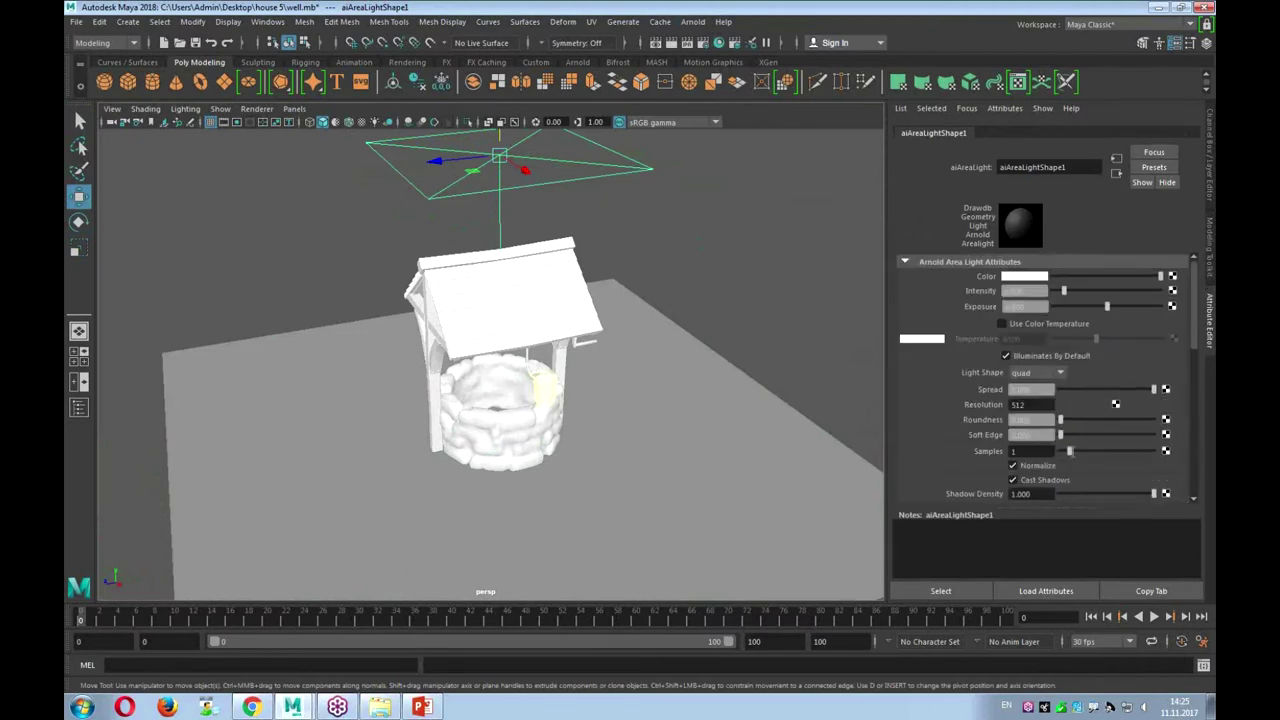
click(1012, 465)
click(692, 21)
click(711, 61)
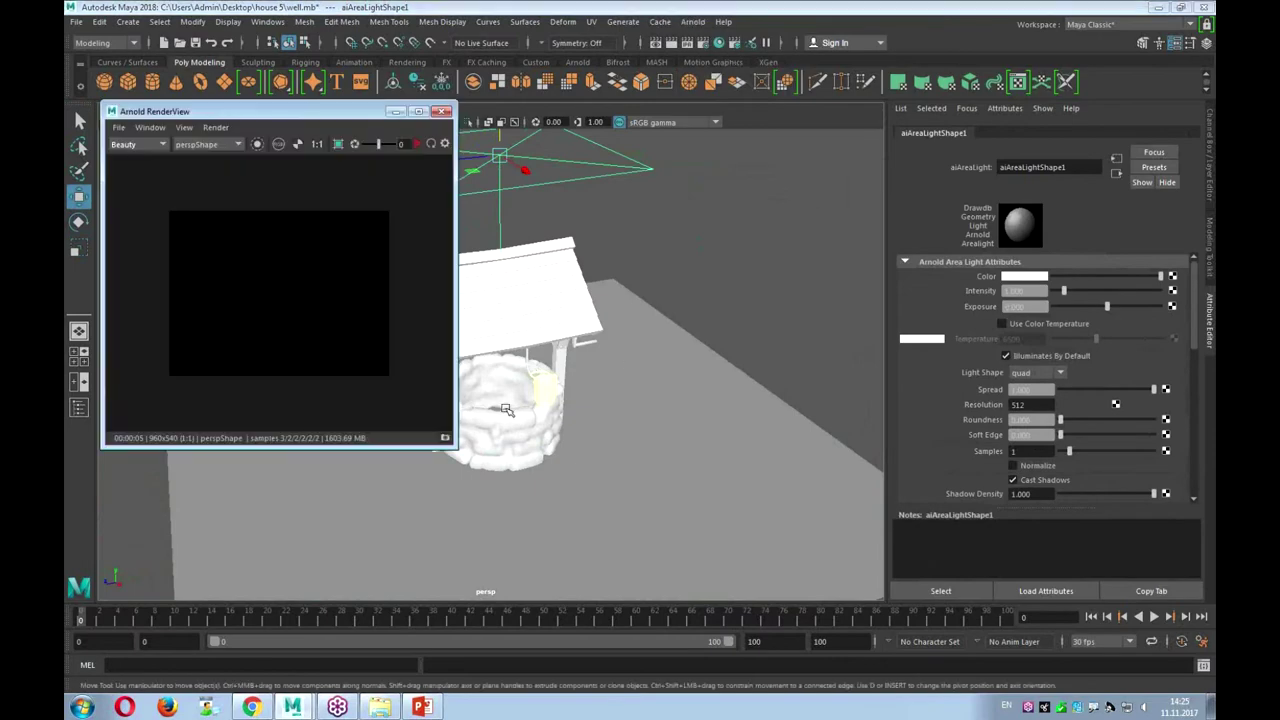
Render the well in Arnold RenderView and orbit the viewport toward its front
click(418, 146)
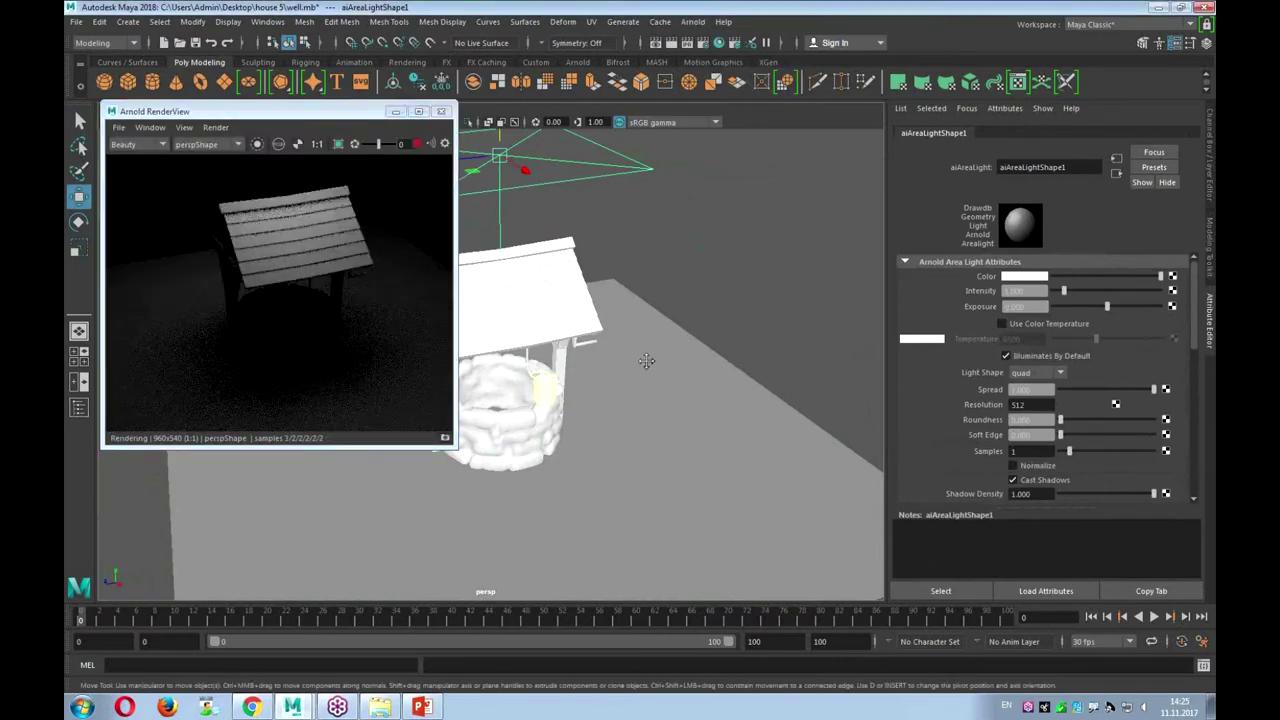
alt+middle_drag(646, 360, 646, 359)
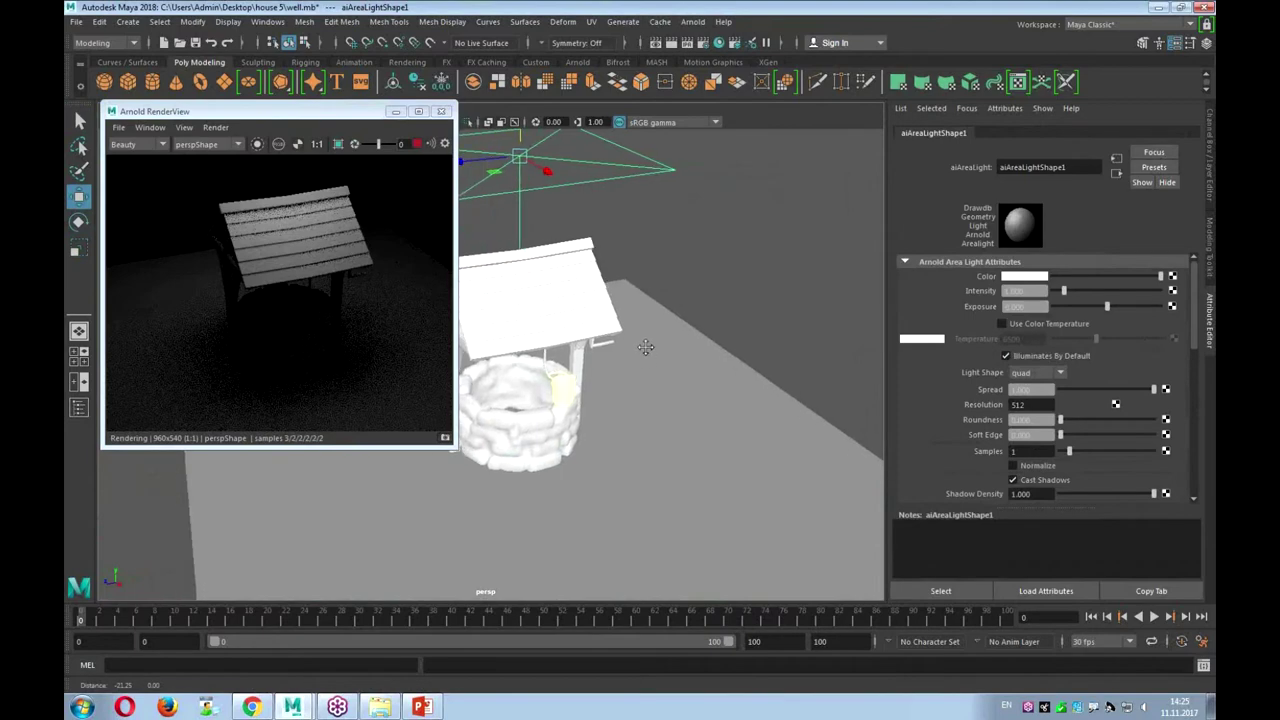
alt+drag(646, 347, 638, 347)
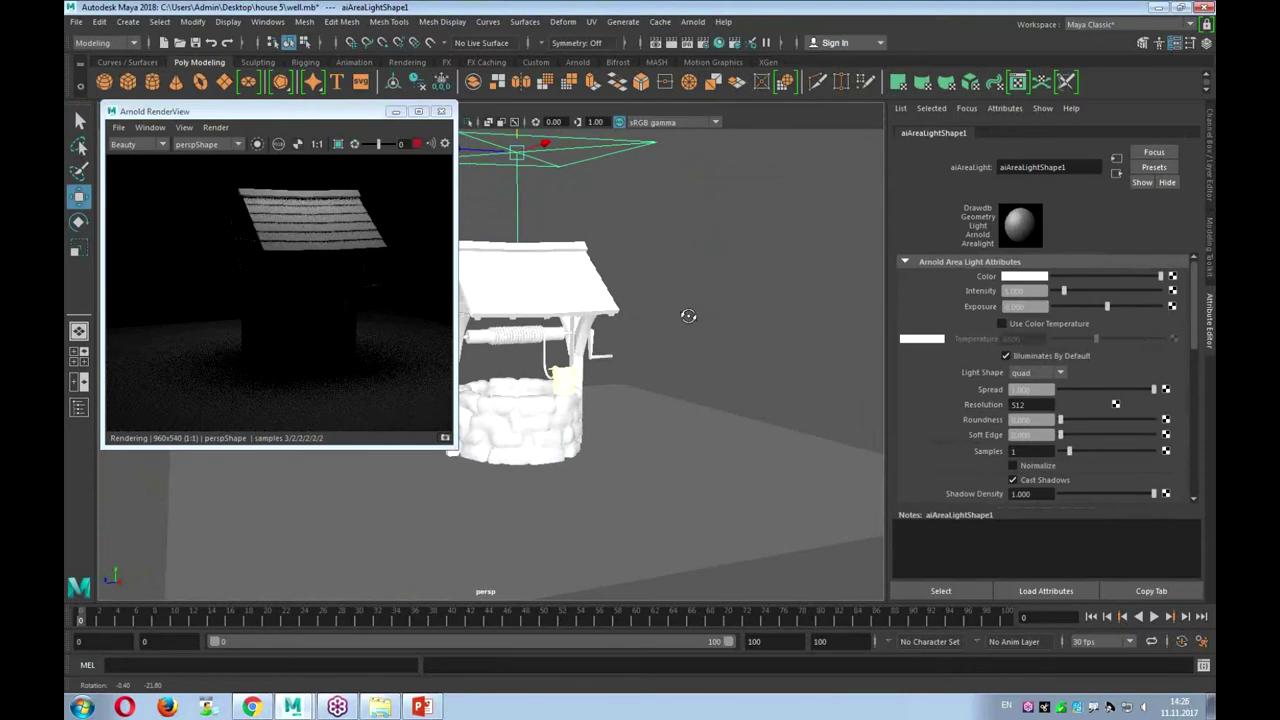
scroll(693, 324, up, 1)
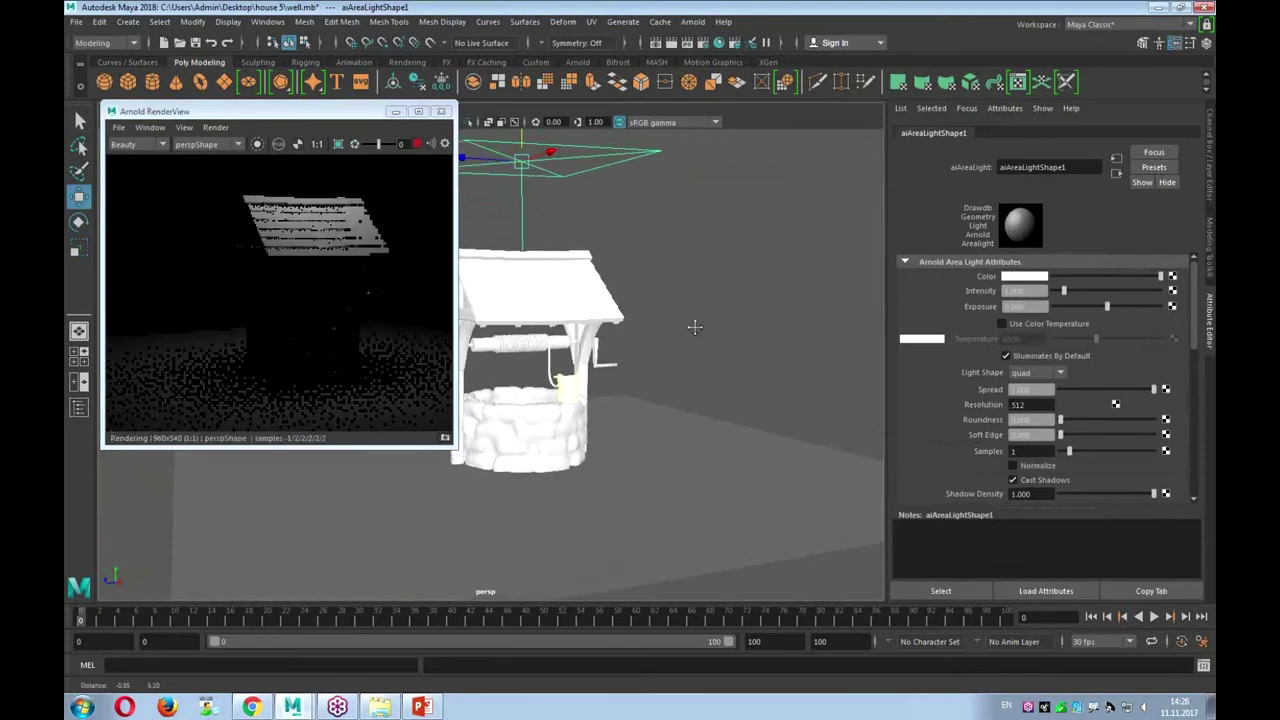
scroll(560, 274, up, 1)
key(r)
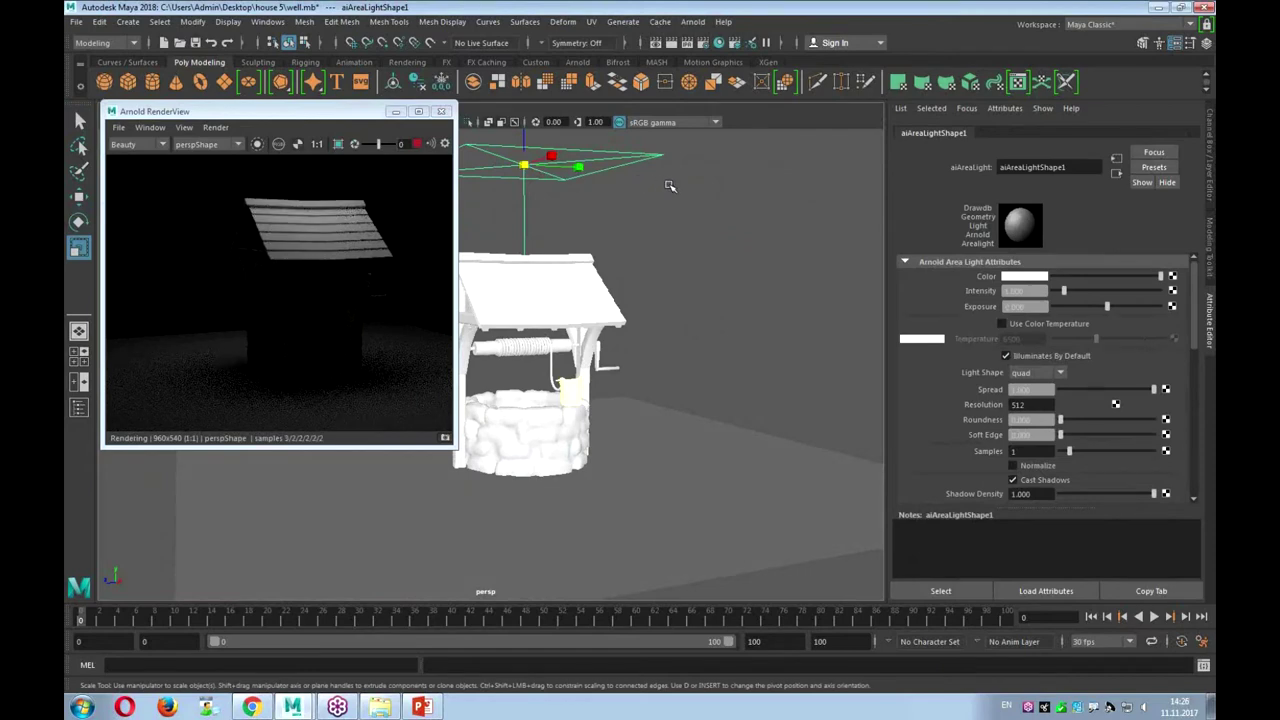
Stretch the area light much wider along X and nudge its Exposure up slightly
middle_drag(671, 186, 700, 192)
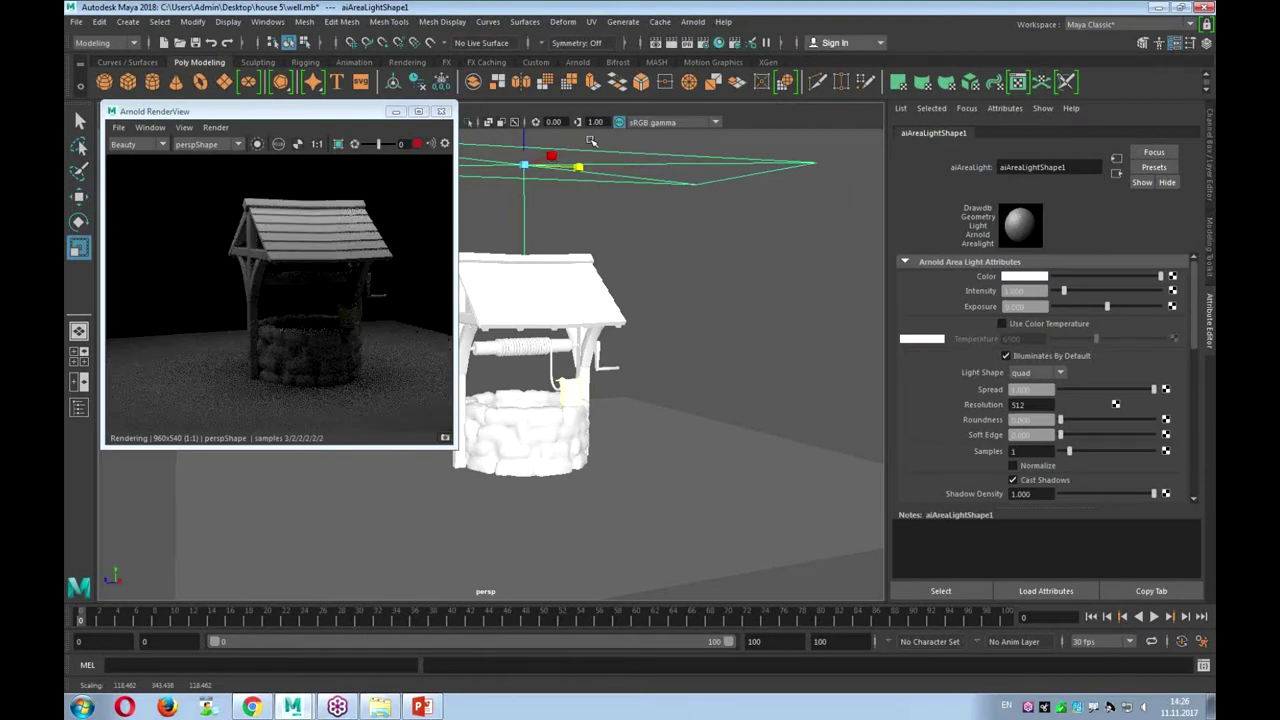
middle_drag(640, 130, 652, 128)
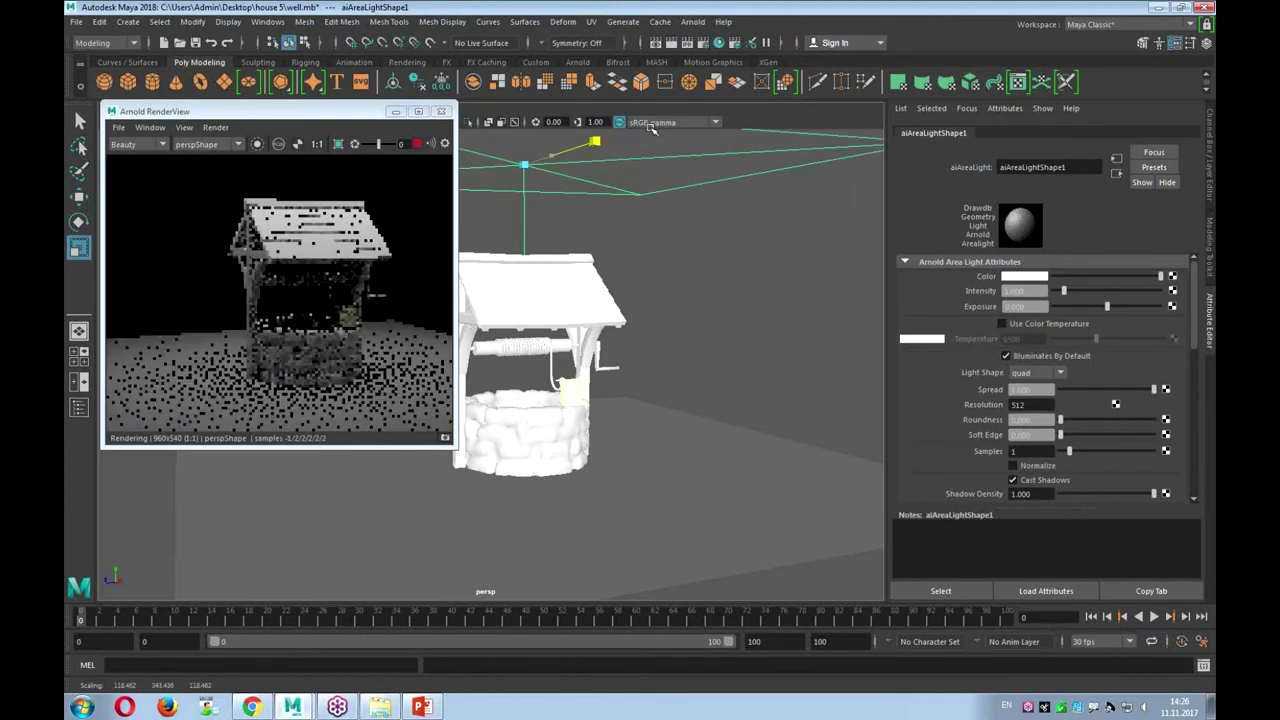
middle_drag(652, 128, 703, 337)
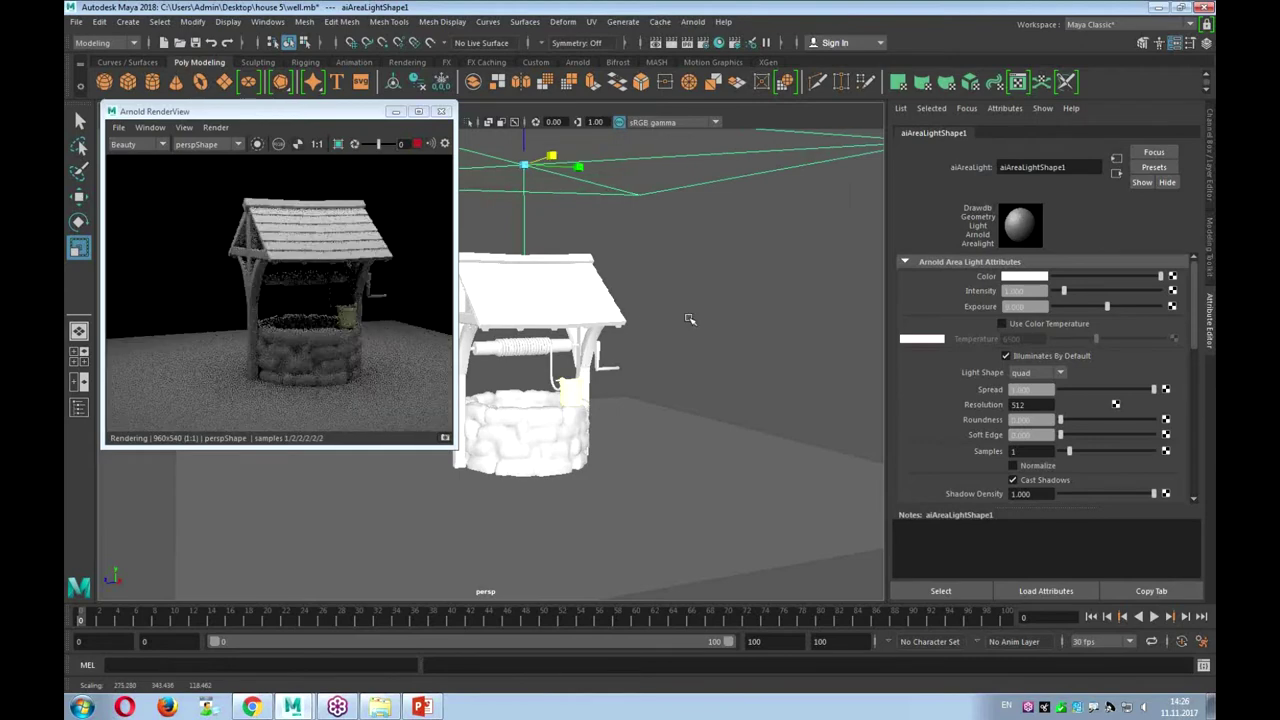
alt+middle_drag(670, 316, 655, 330)
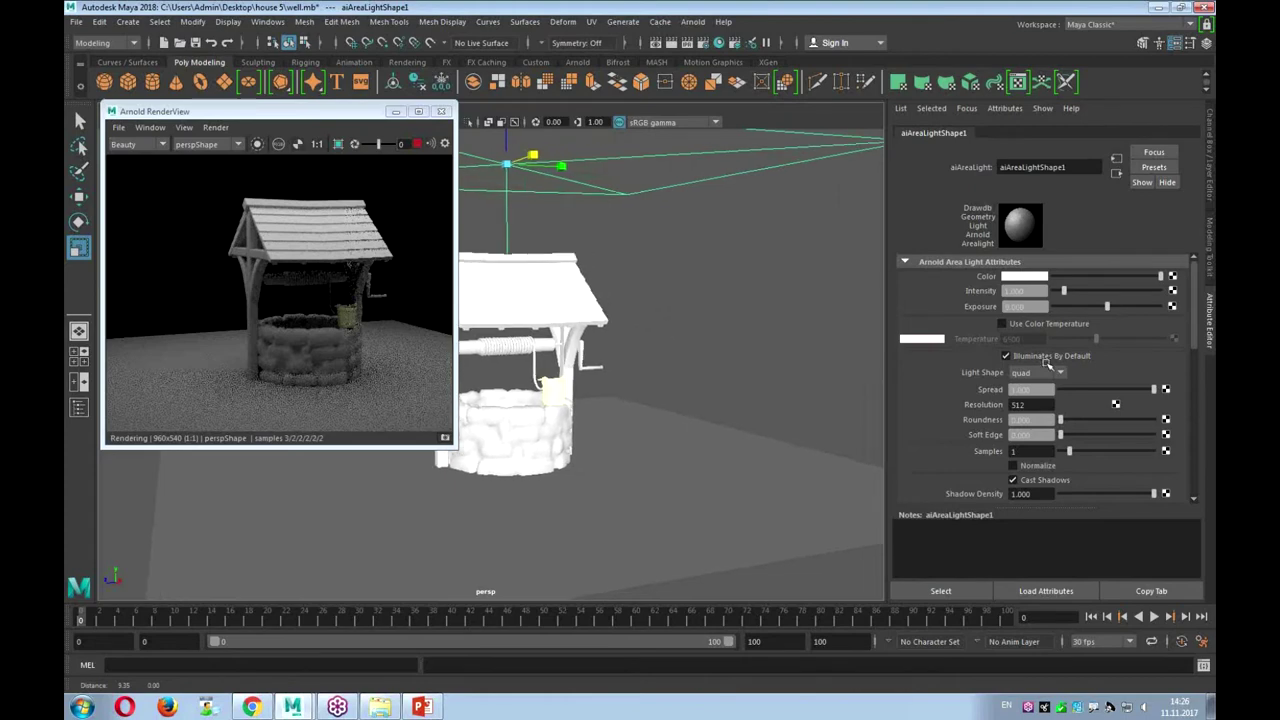
drag(1114, 304, 1117, 309)
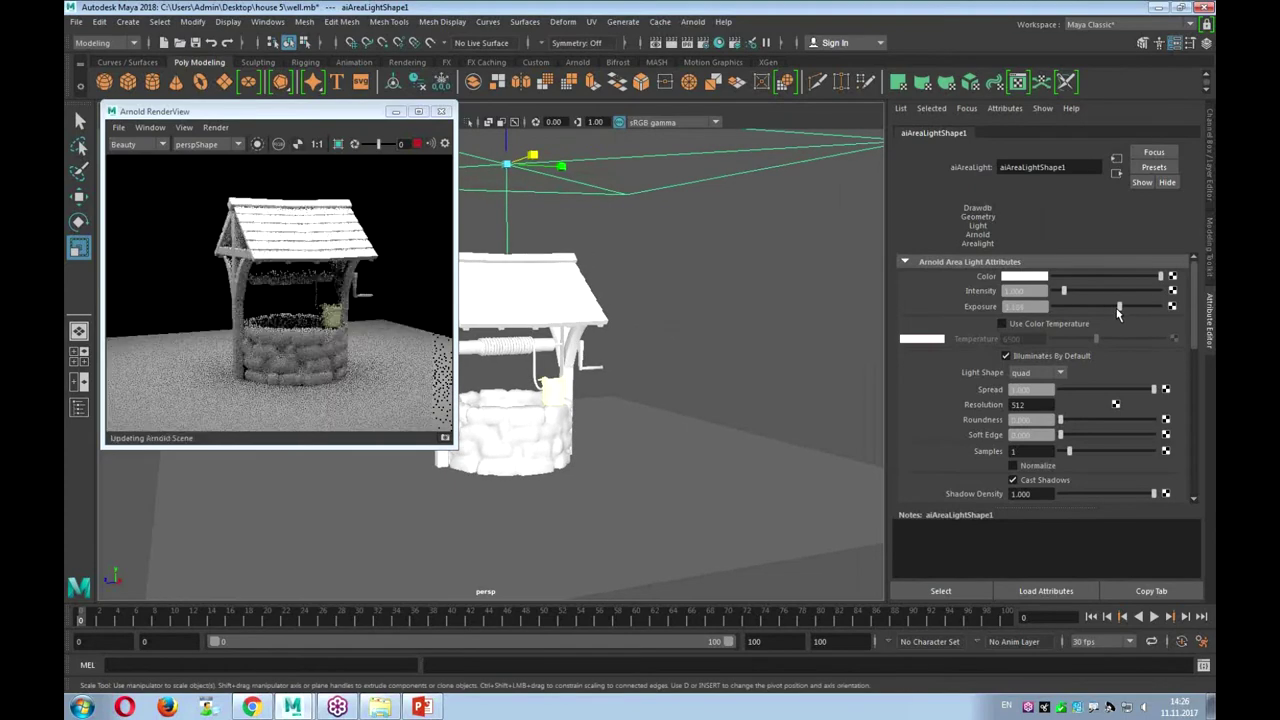
drag(1118, 310, 1121, 309)
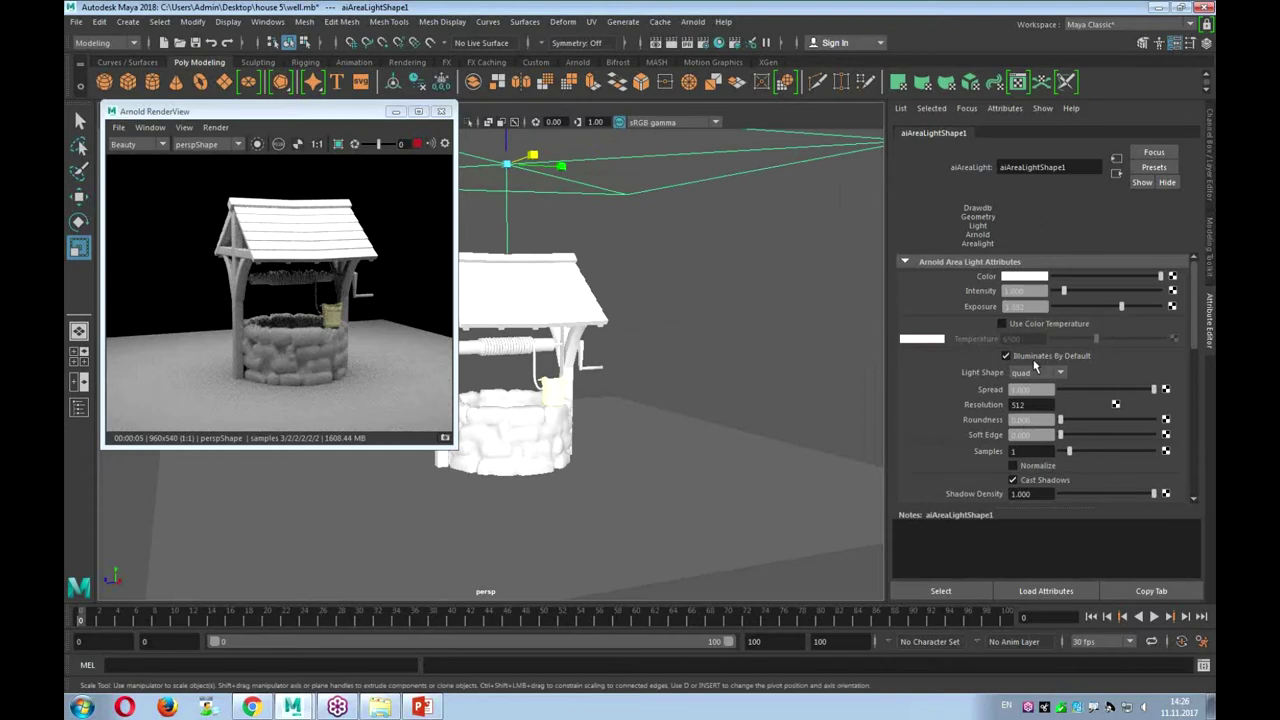
Add a Light Decay filter (aiLightDecay1) under the area light's Light Filters
drag(1193, 288, 1198, 427)
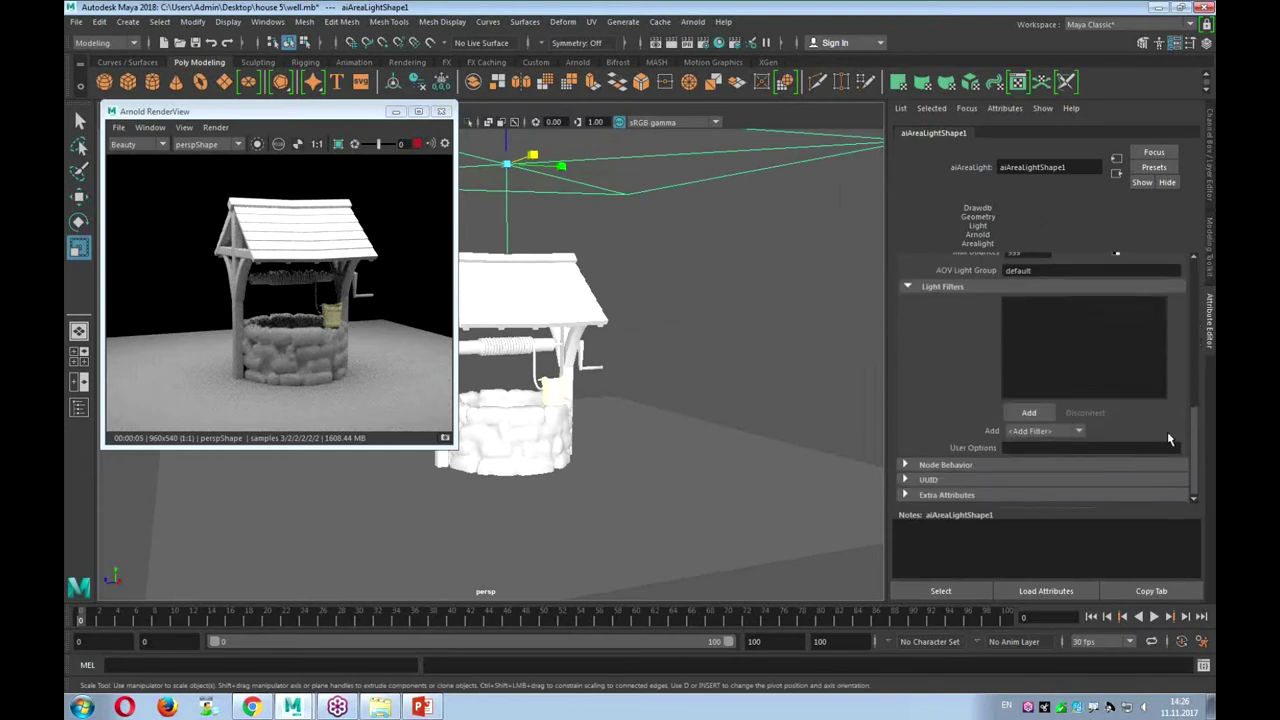
click(1030, 413)
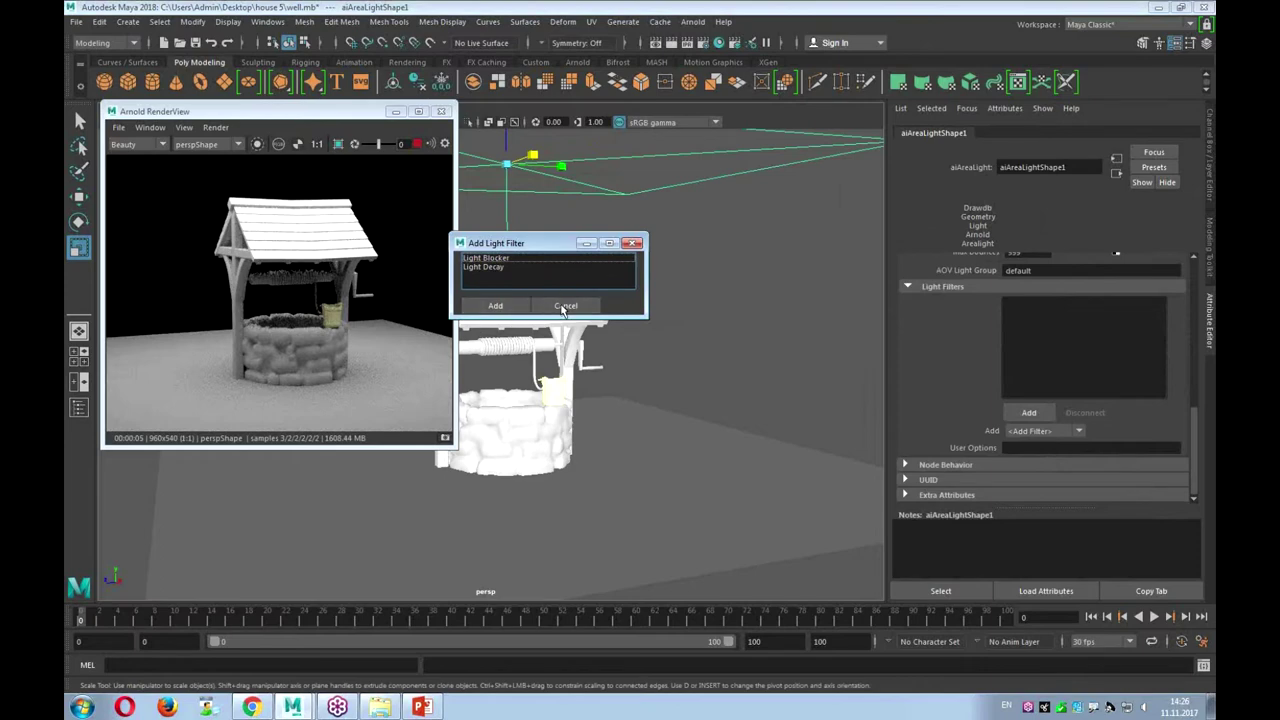
click(482, 268)
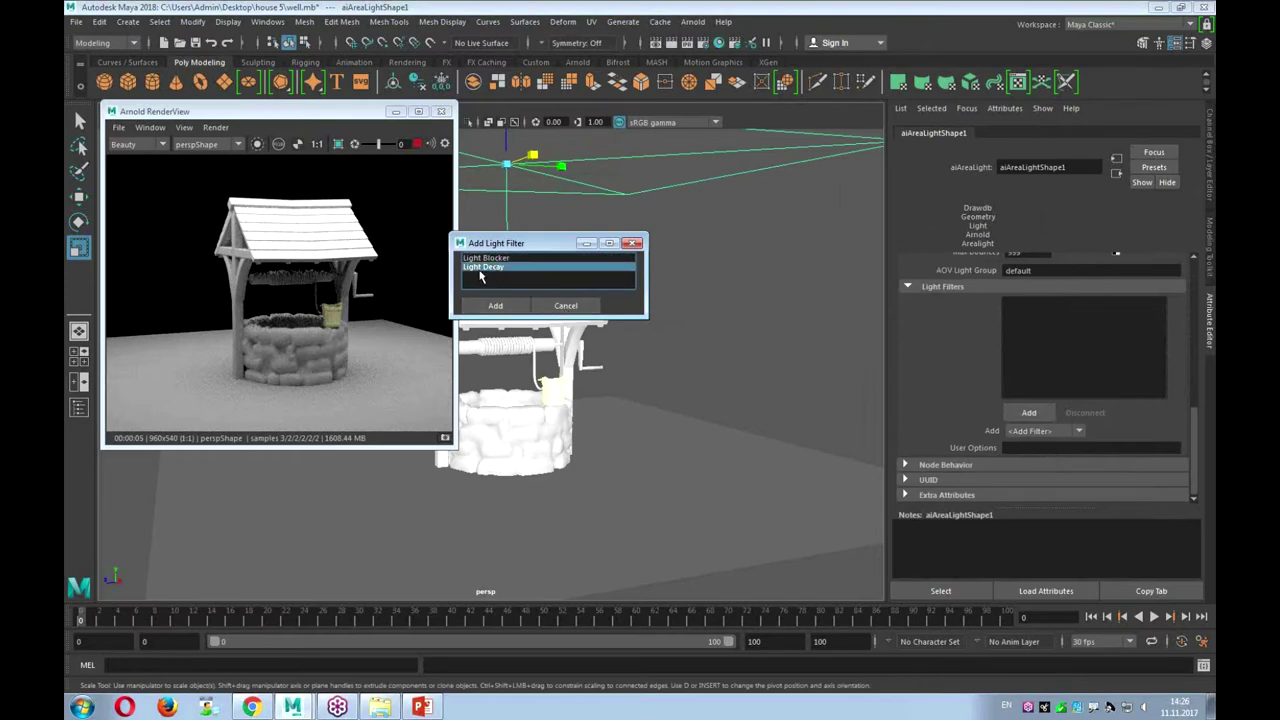
click(497, 306)
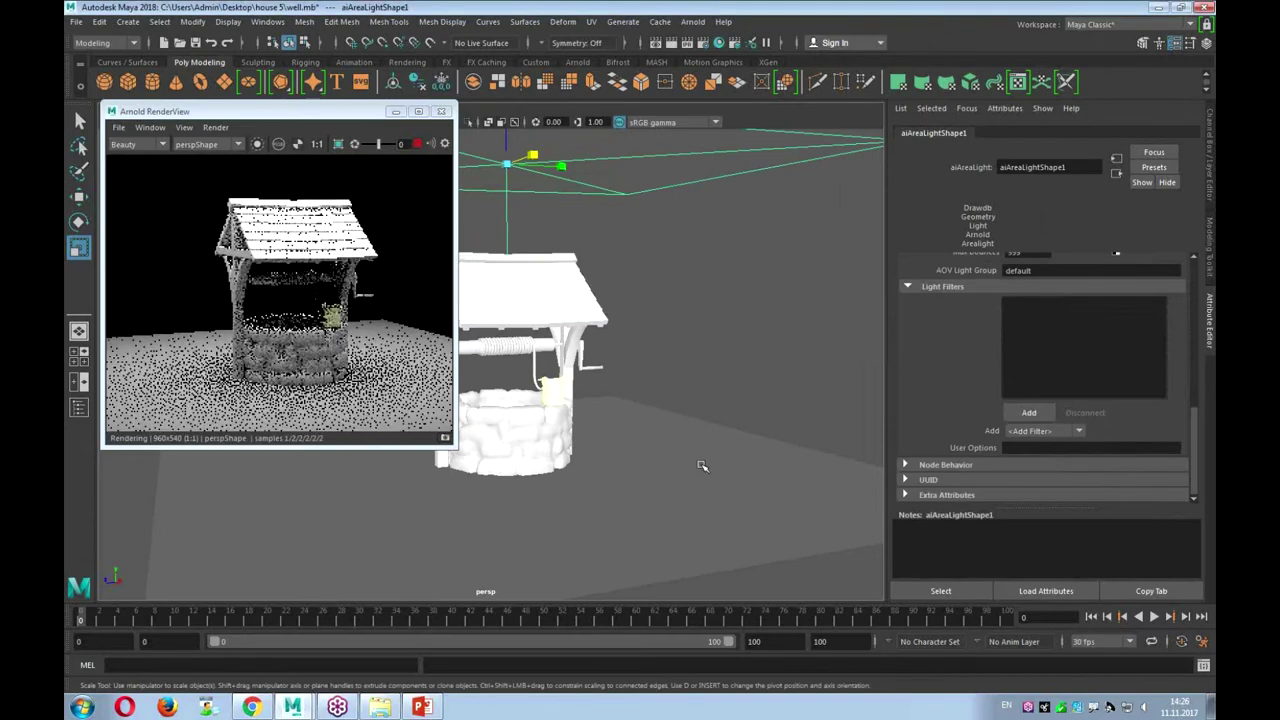
Enable Use Far Attenuation on aiLightDecay1 and set Far End to 439.759
click(1014, 385)
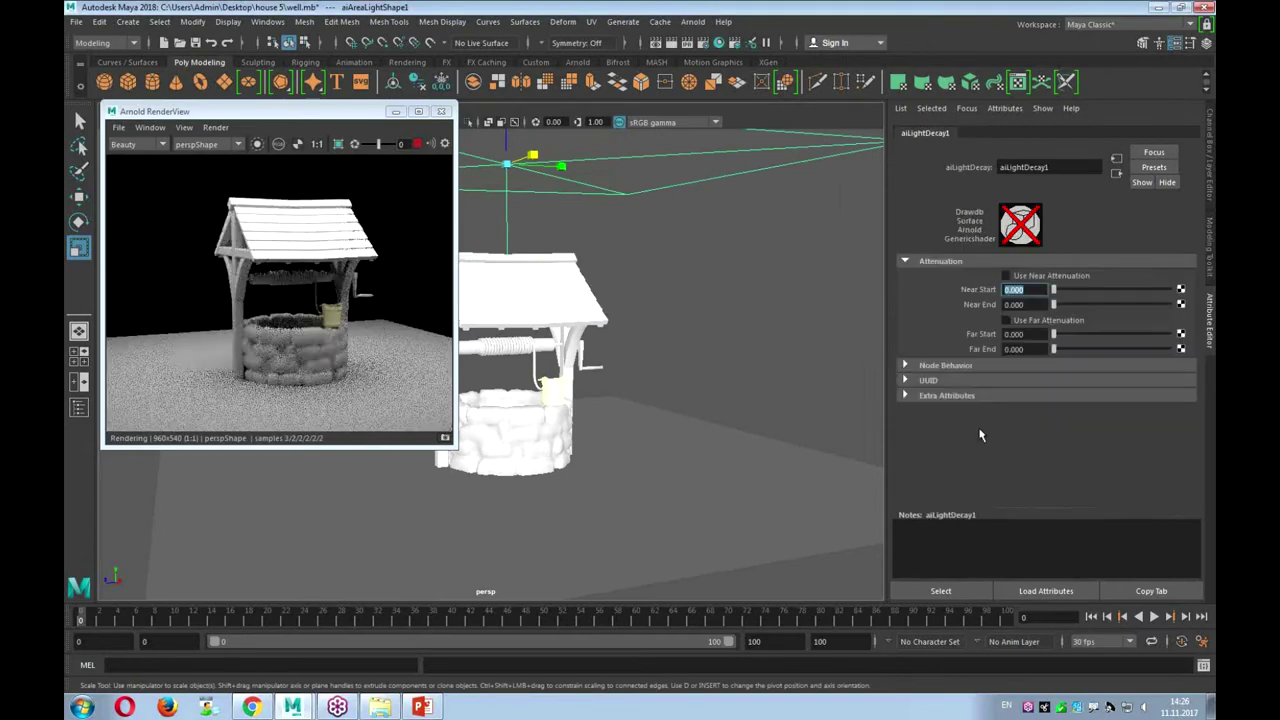
click(1007, 320)
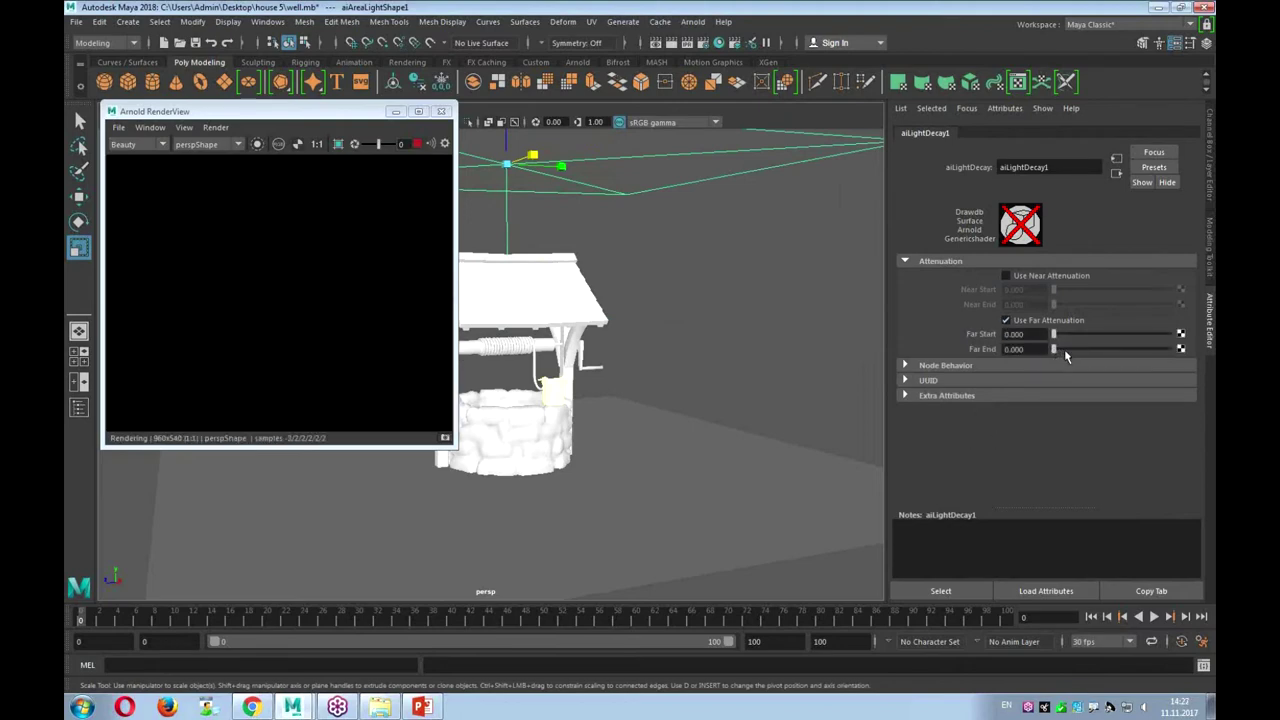
drag(1069, 350, 1105, 355)
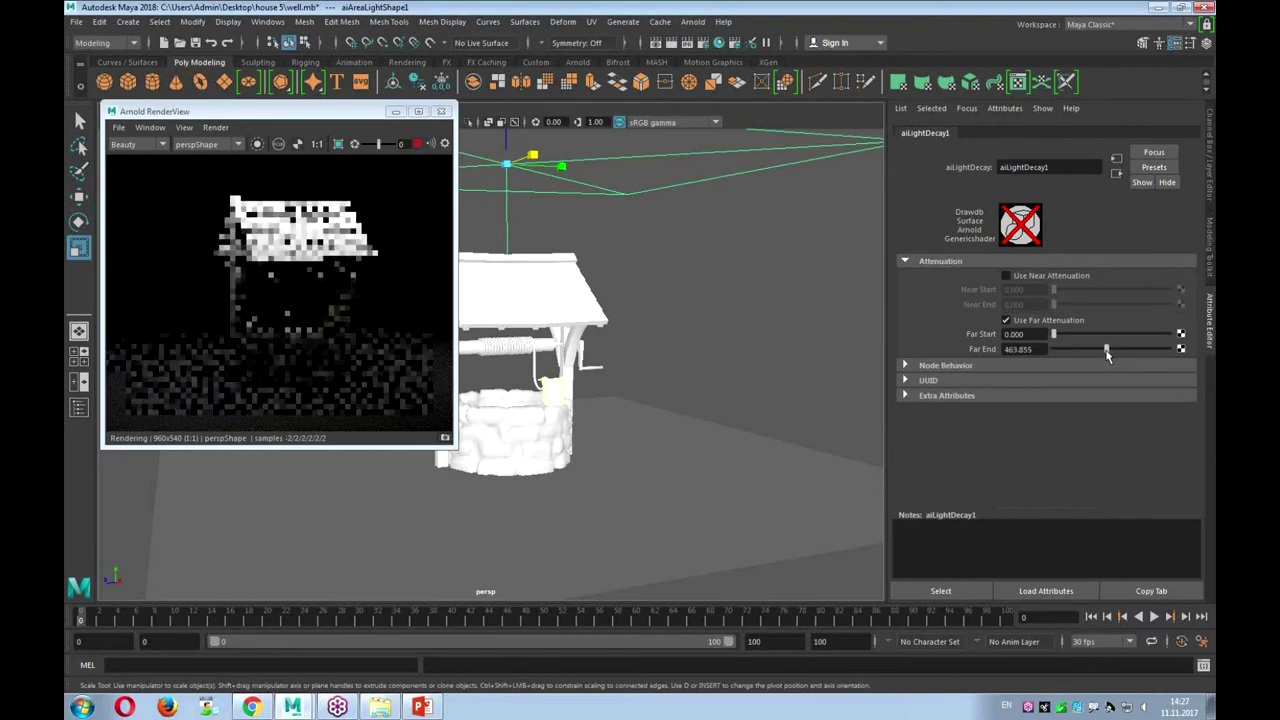
drag(1105, 355, 1101, 352)
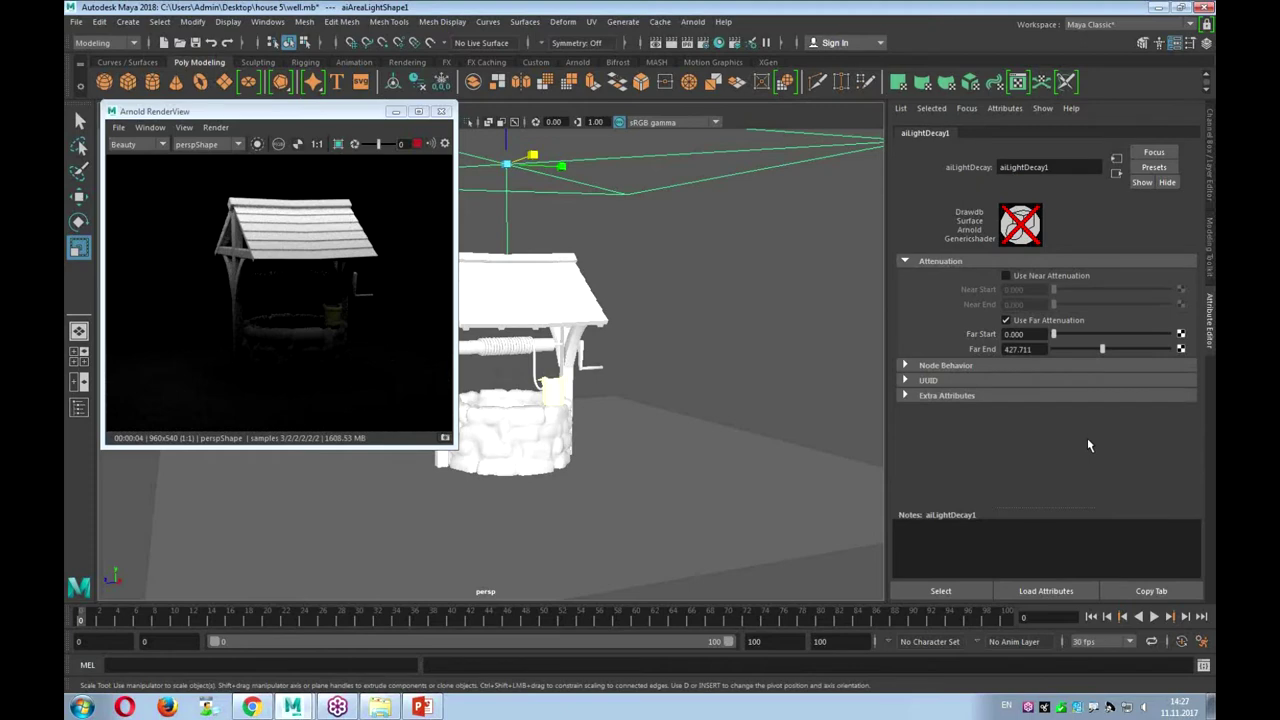
drag(1095, 349, 1100, 350)
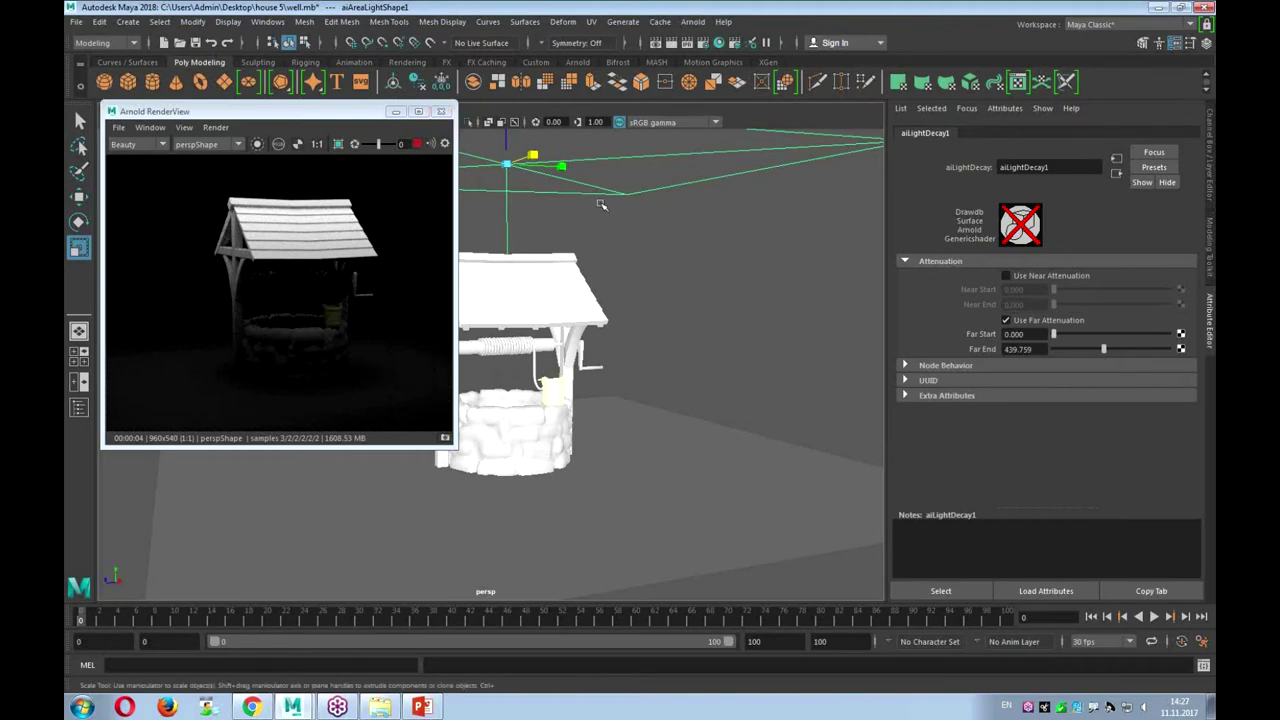
Delete the area light and create an Arnold photometric light
key(Delete)
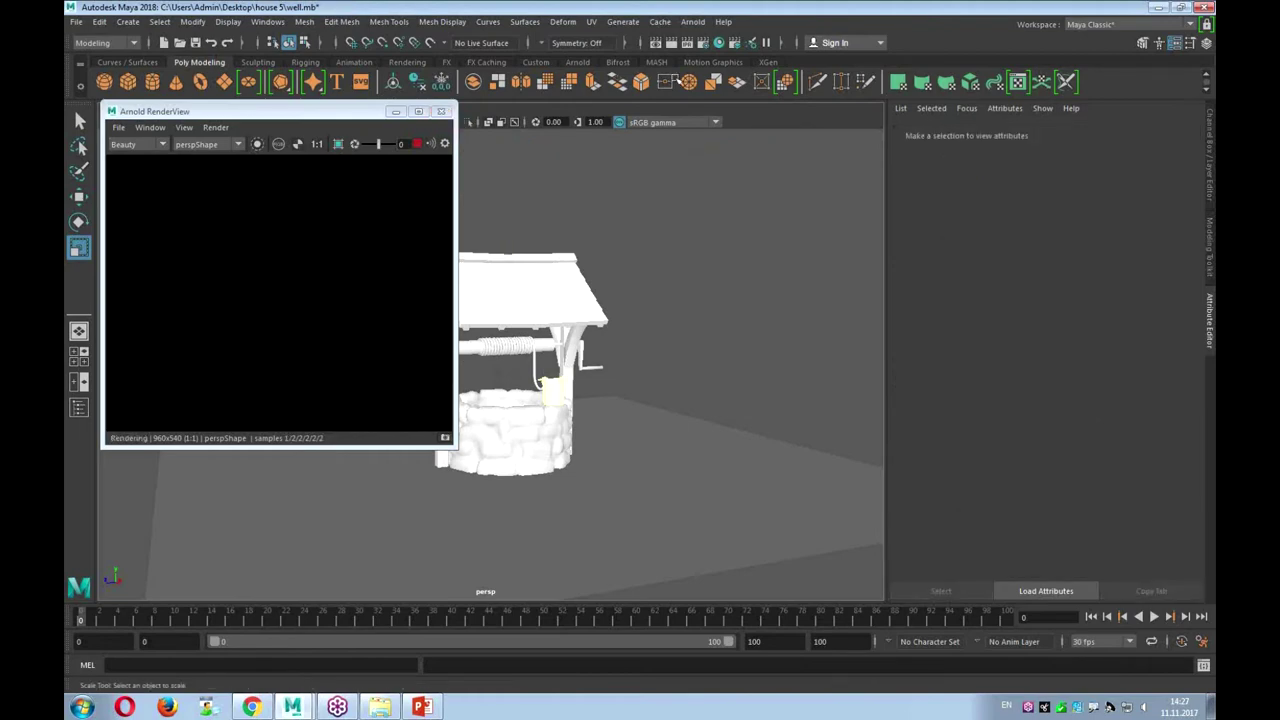
click(690, 24)
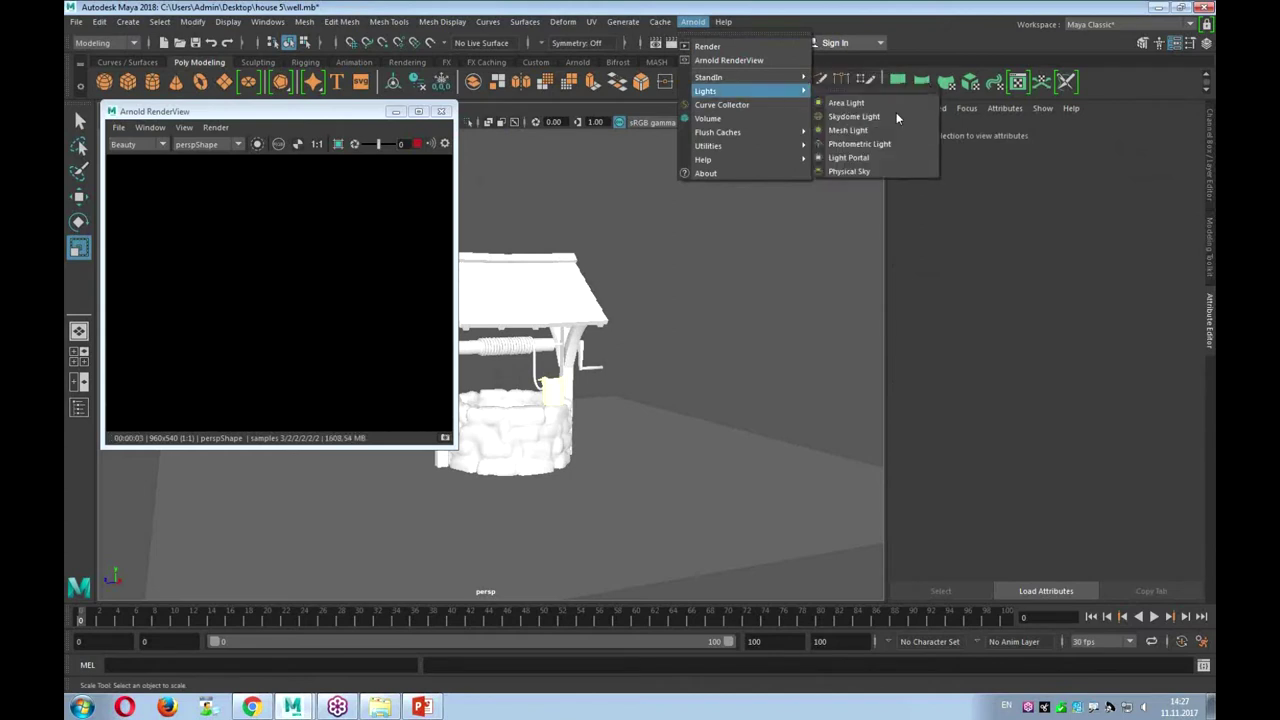
mouse_move(706, 91)
click(899, 144)
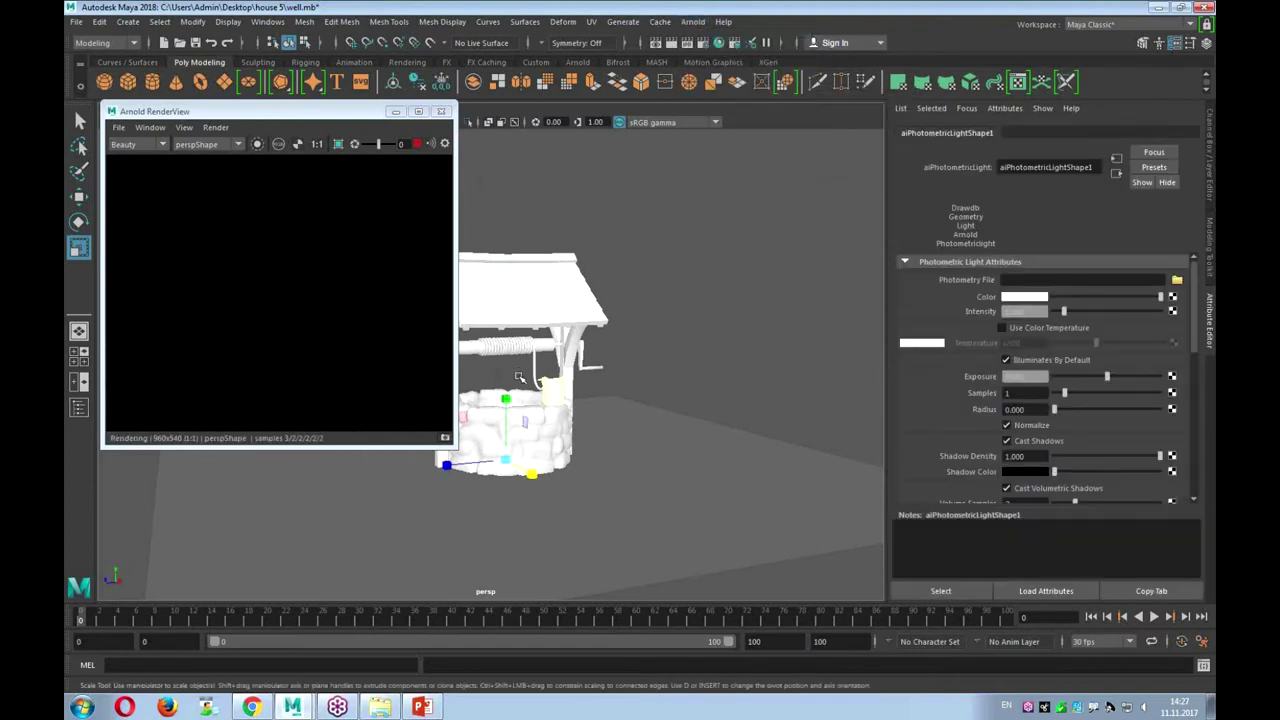
Raise the photometric light high above the well and scale it up
key(w)
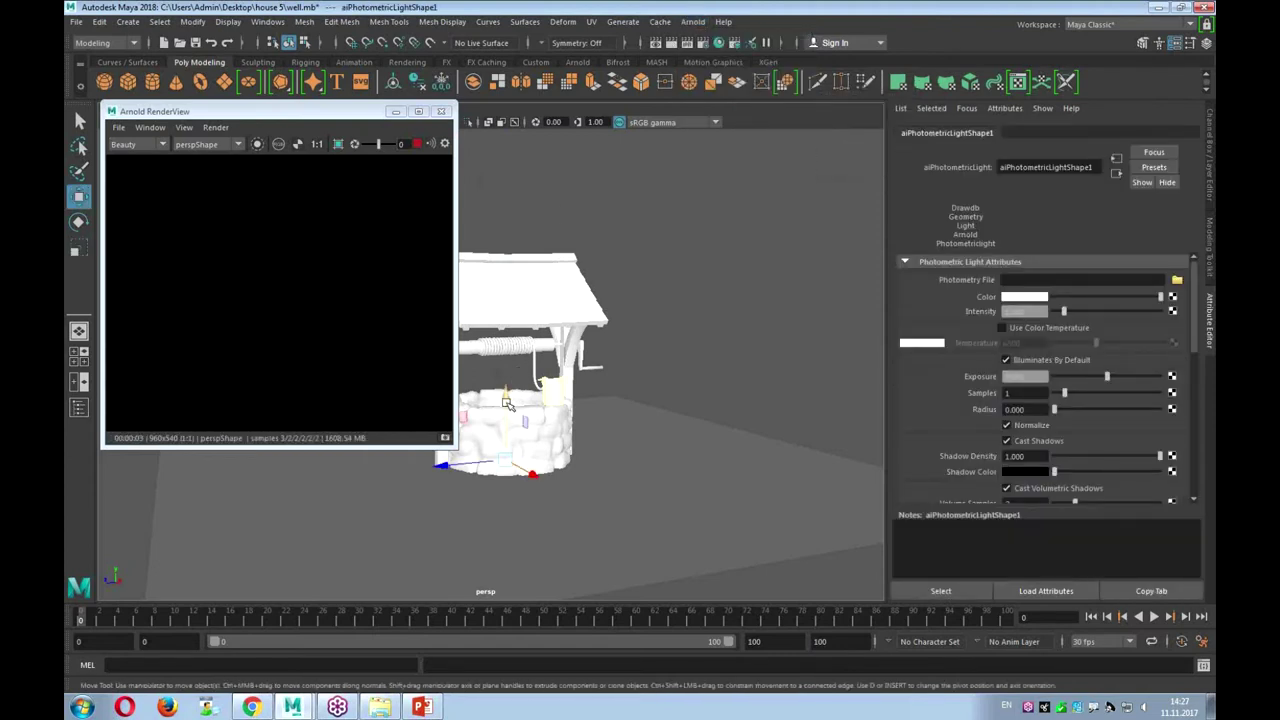
drag(507, 401, 528, 68)
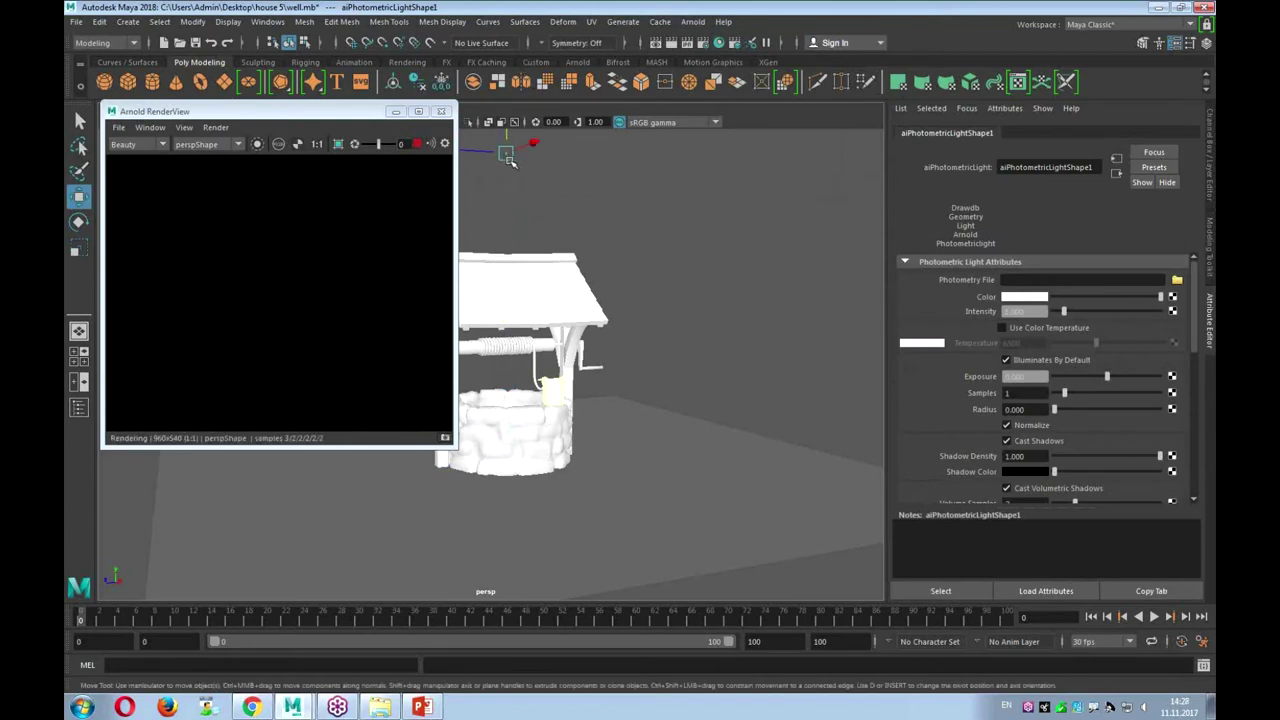
key(r)
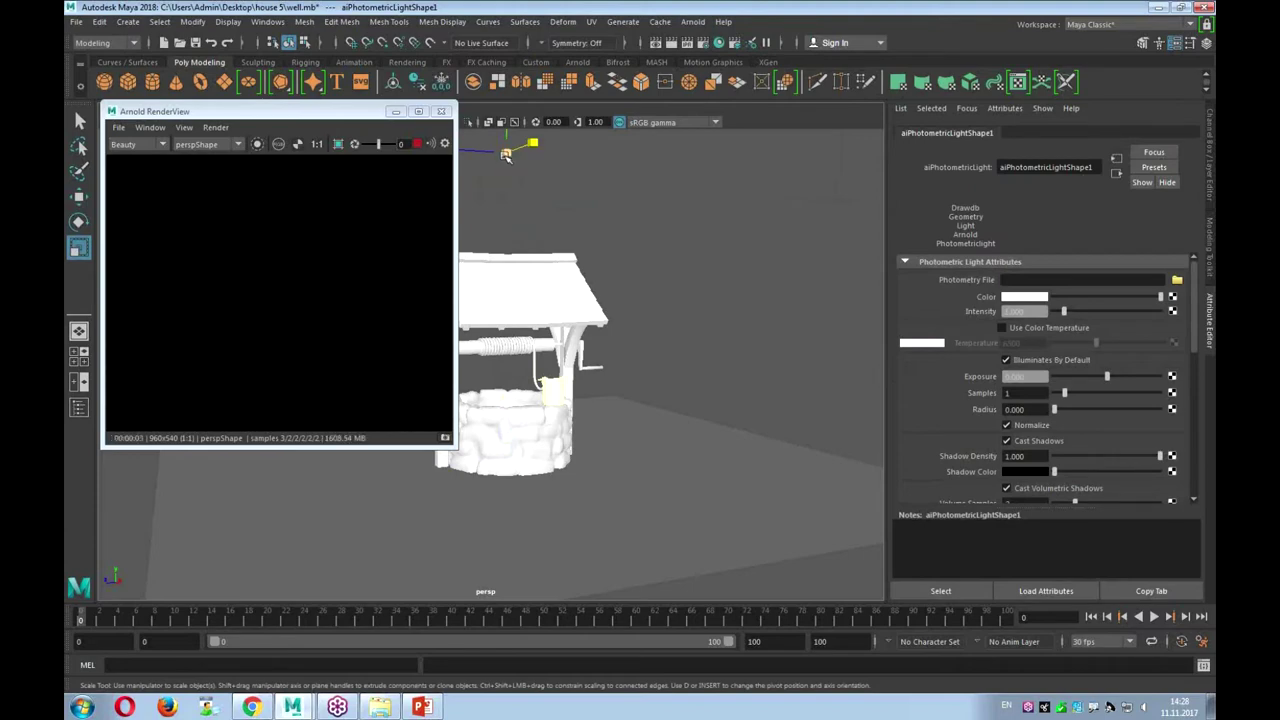
drag(506, 155, 671, 262)
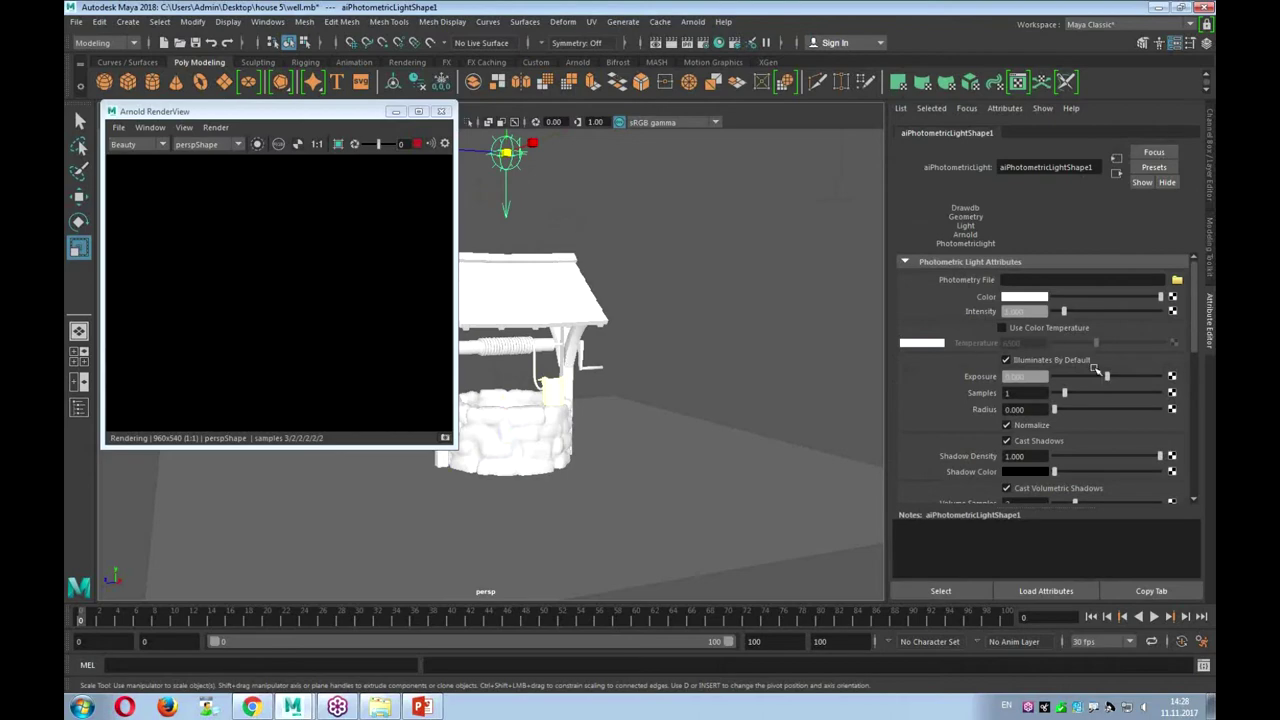
Load IES spotlight 3.ies from D:\...\Lighting\Daylight as the light's Photometry File
click(1177, 281)
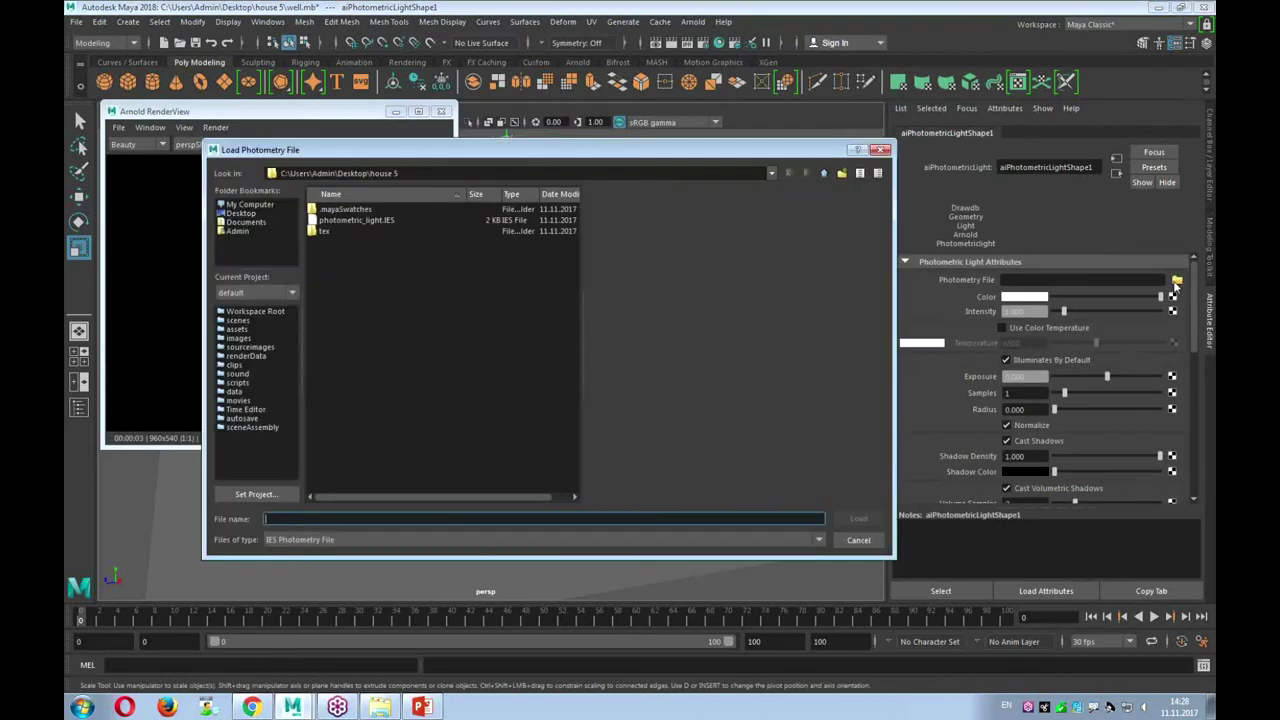
click(247, 205)
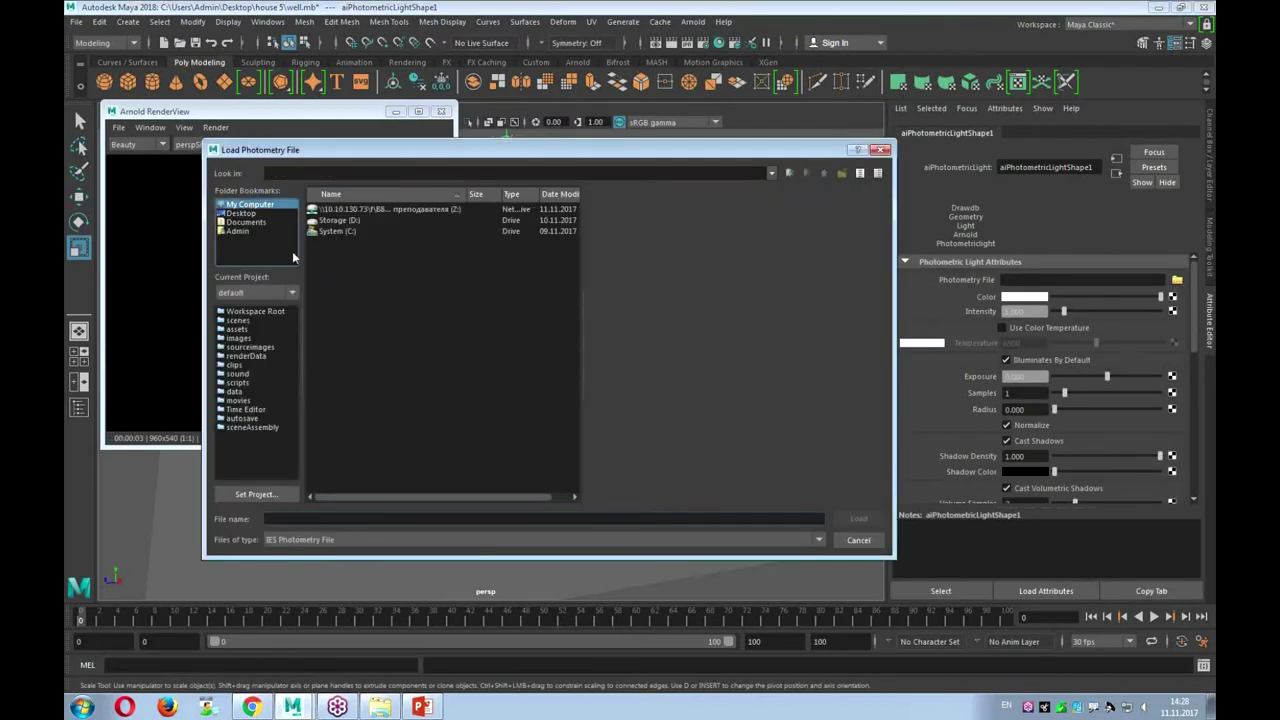
double_click(338, 220)
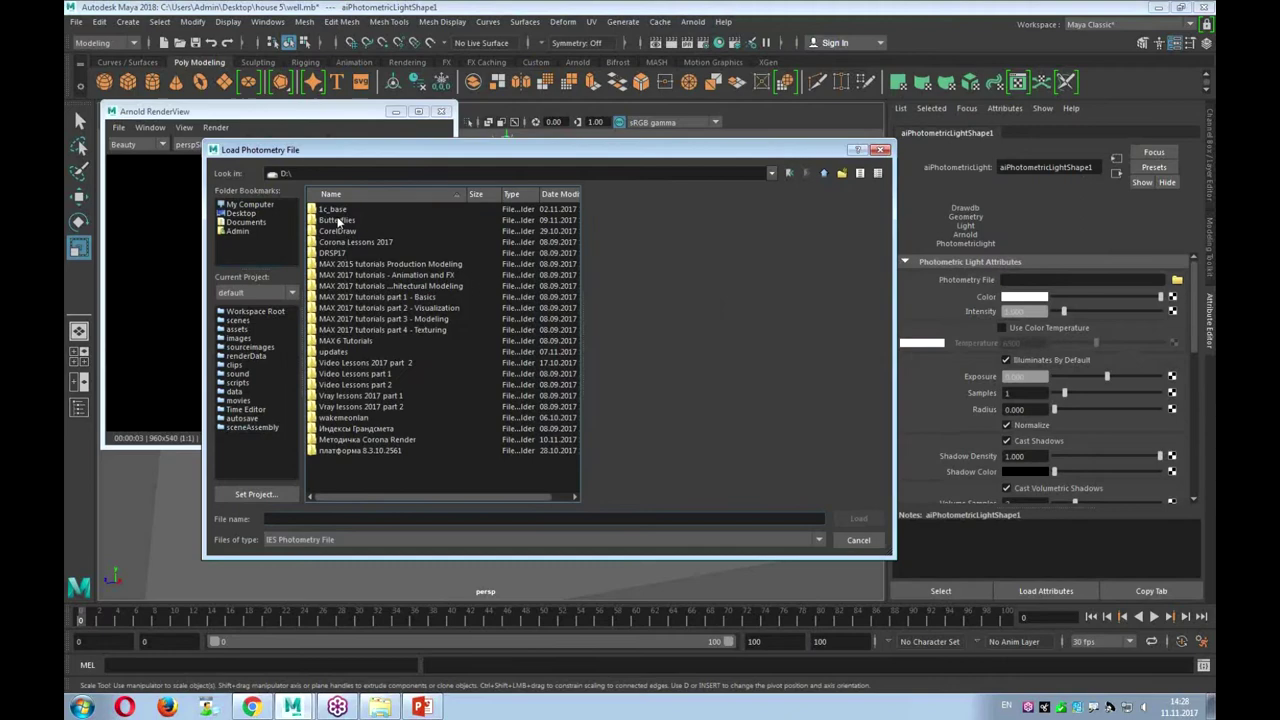
double_click(422, 307)
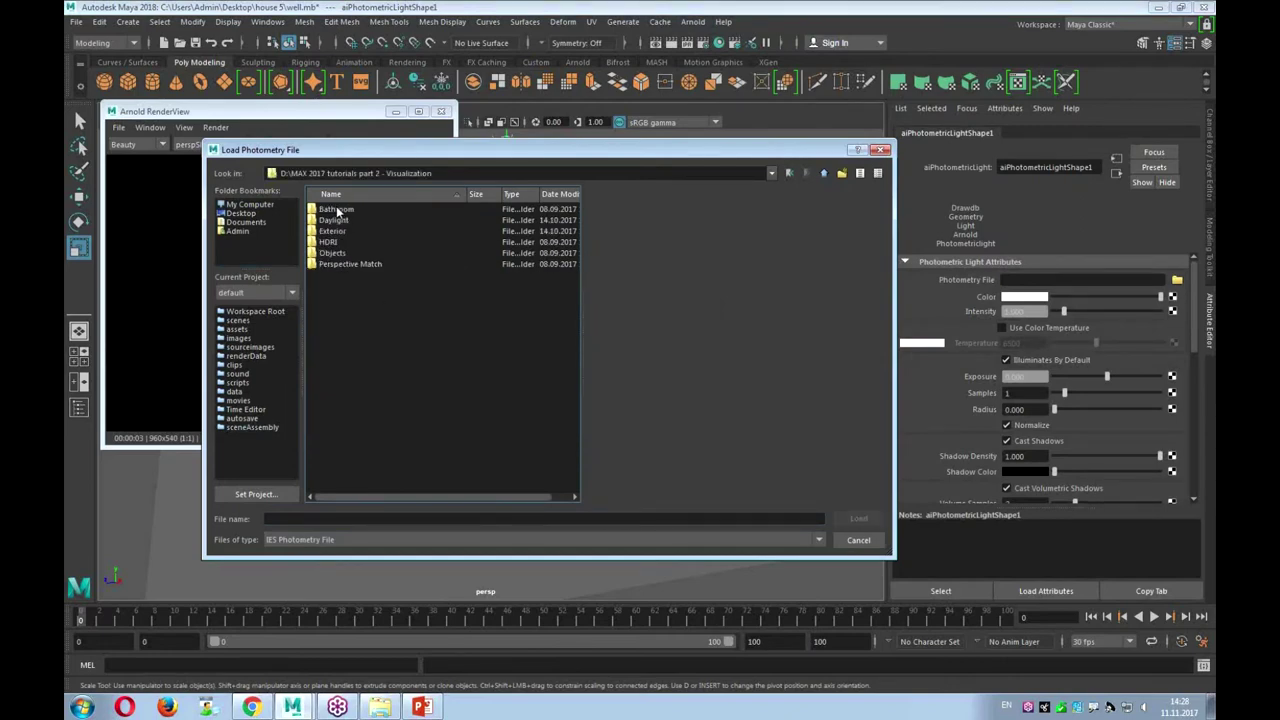
double_click(335, 221)
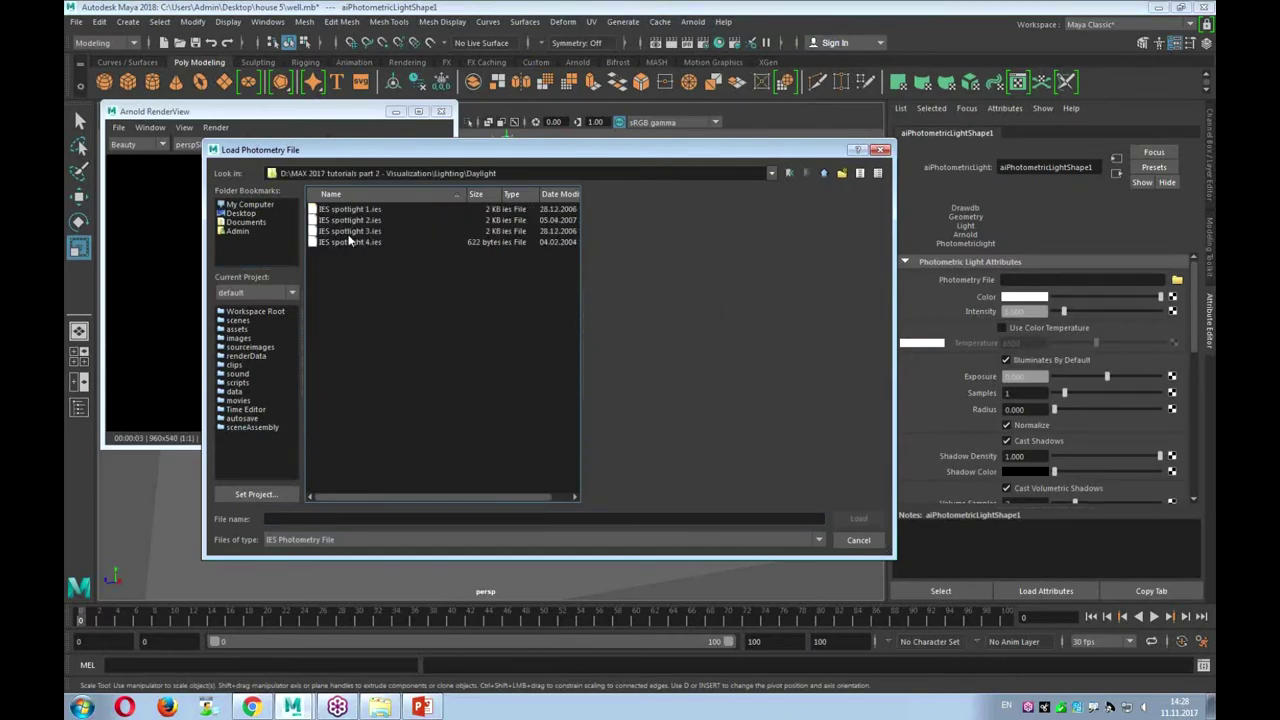
click(349, 231)
click(858, 518)
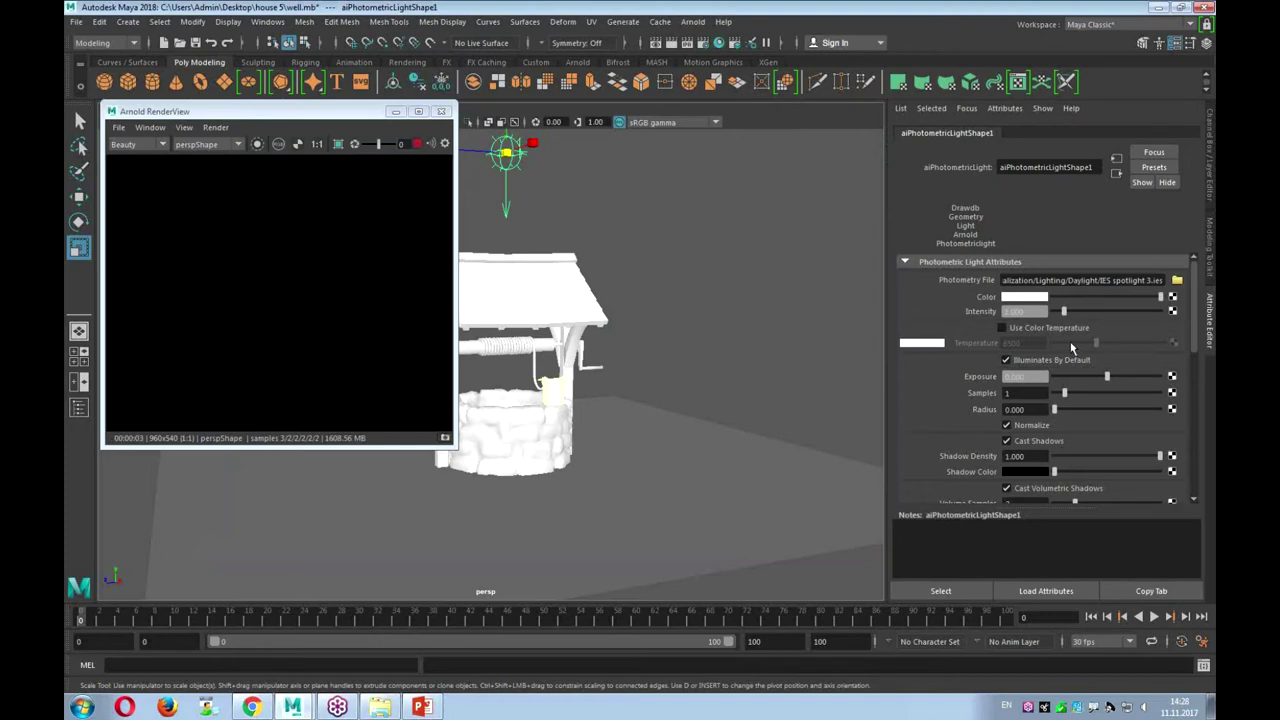
click(1055, 410)
Set the photometric light's Radius to 1.579, raise its Intensity, and switch Normalize off
drag(1055, 410, 1061, 415)
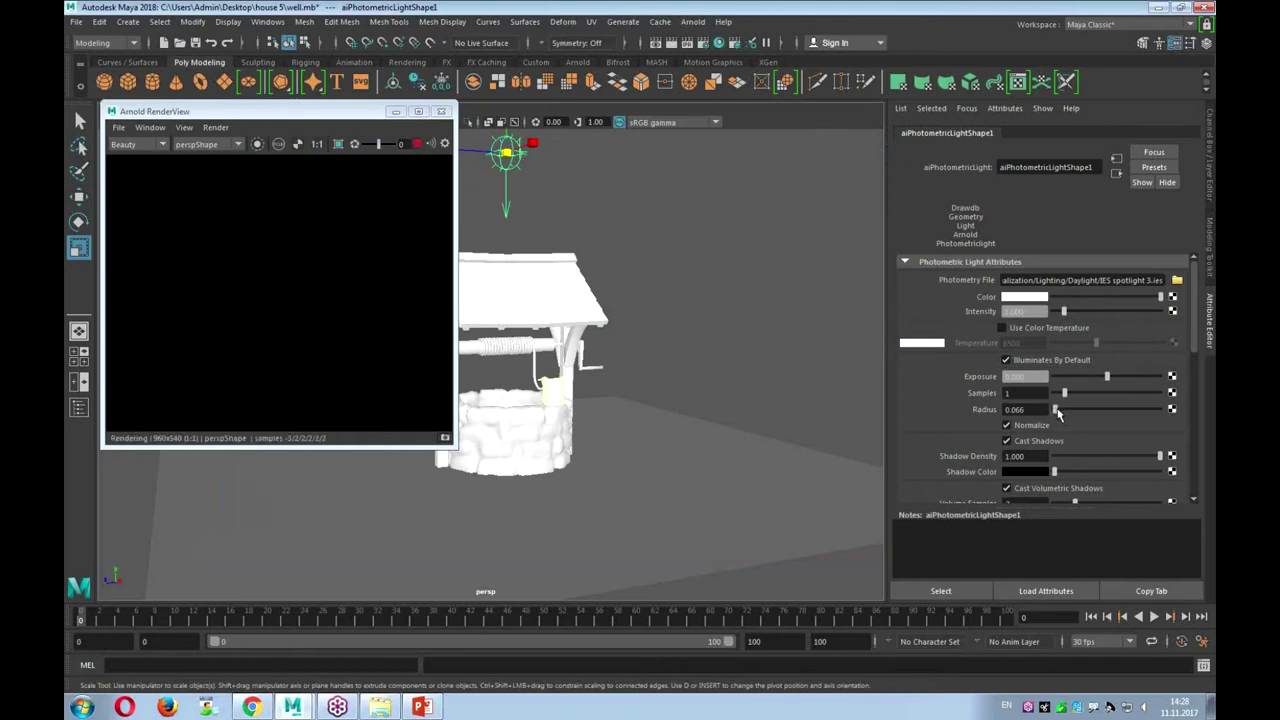
drag(1062, 415, 1072, 418)
drag(1065, 312, 1144, 314)
alt+drag(645, 374, 646, 323)
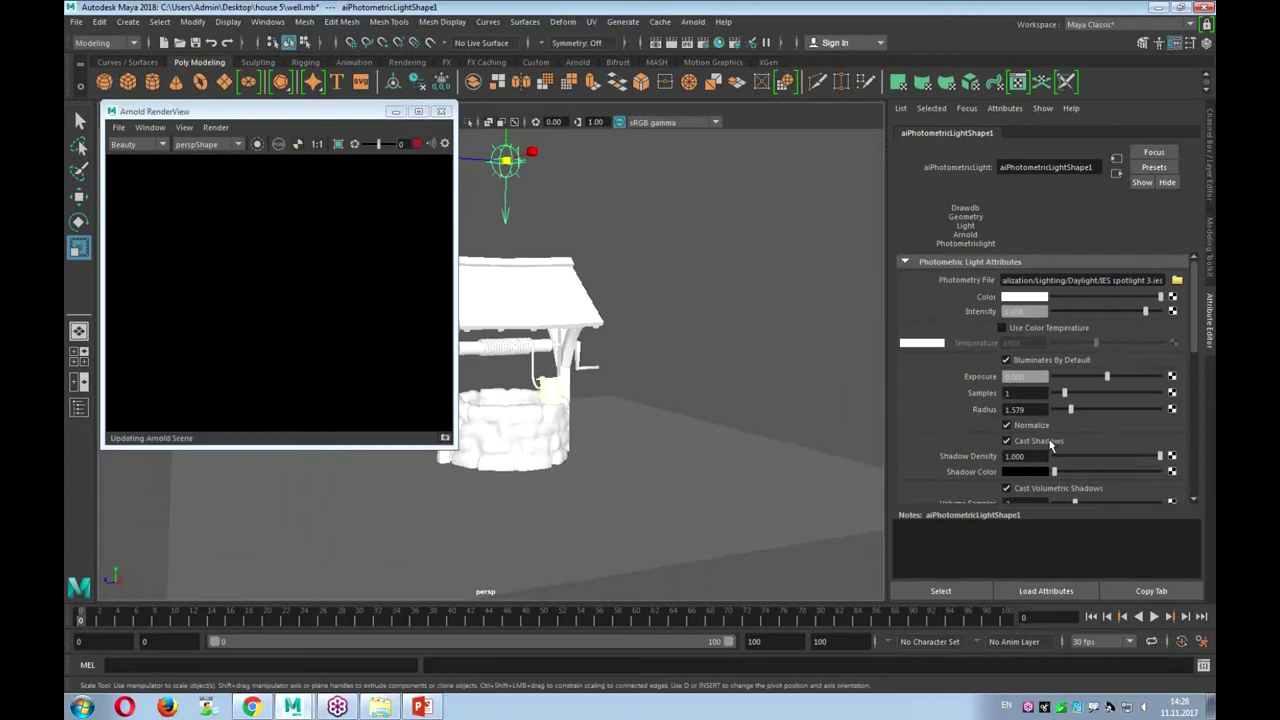
click(1006, 426)
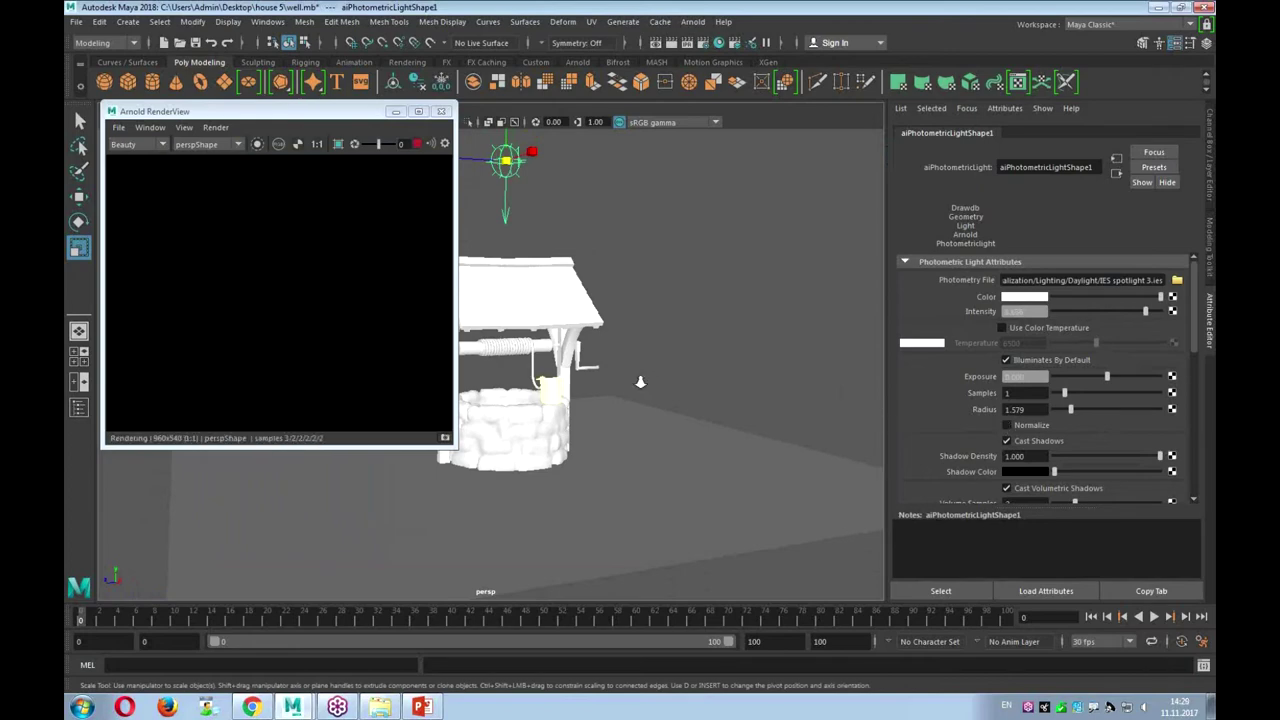
Raise the photometric light higher and push its Radius up to 10
alt+right_drag(640, 381, 622, 347)
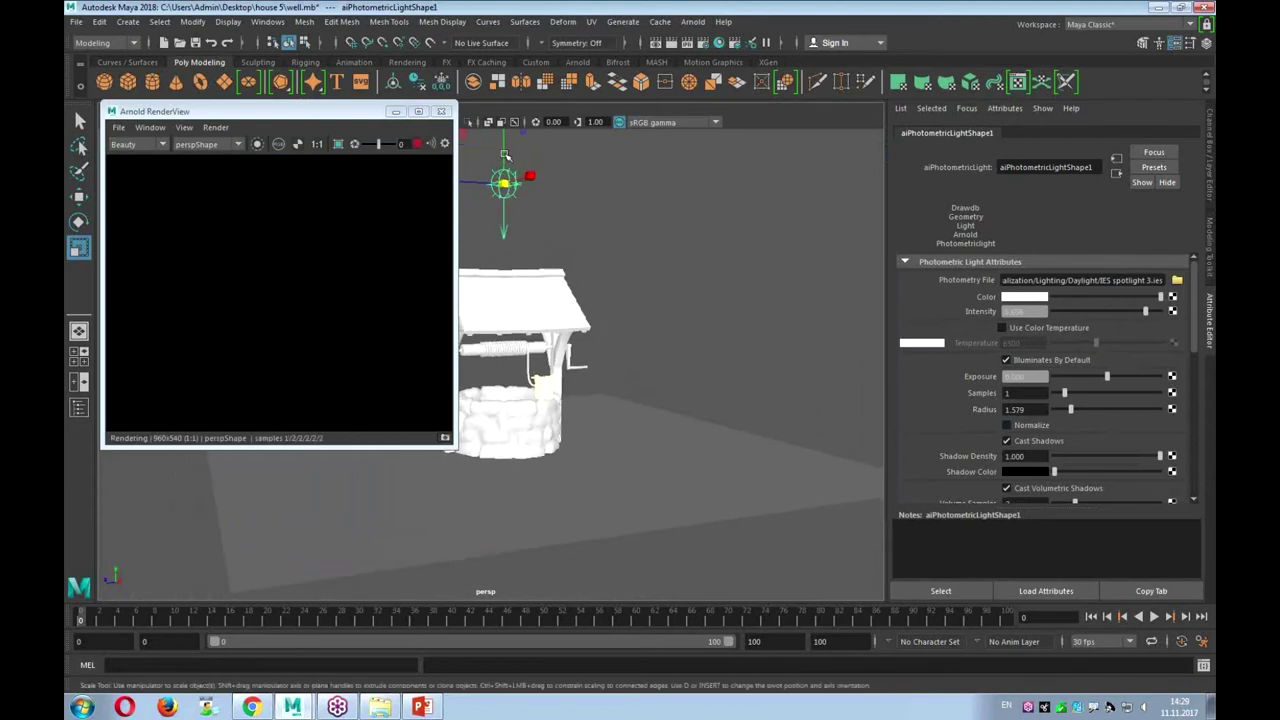
key(w)
drag(505, 155, 510, 125)
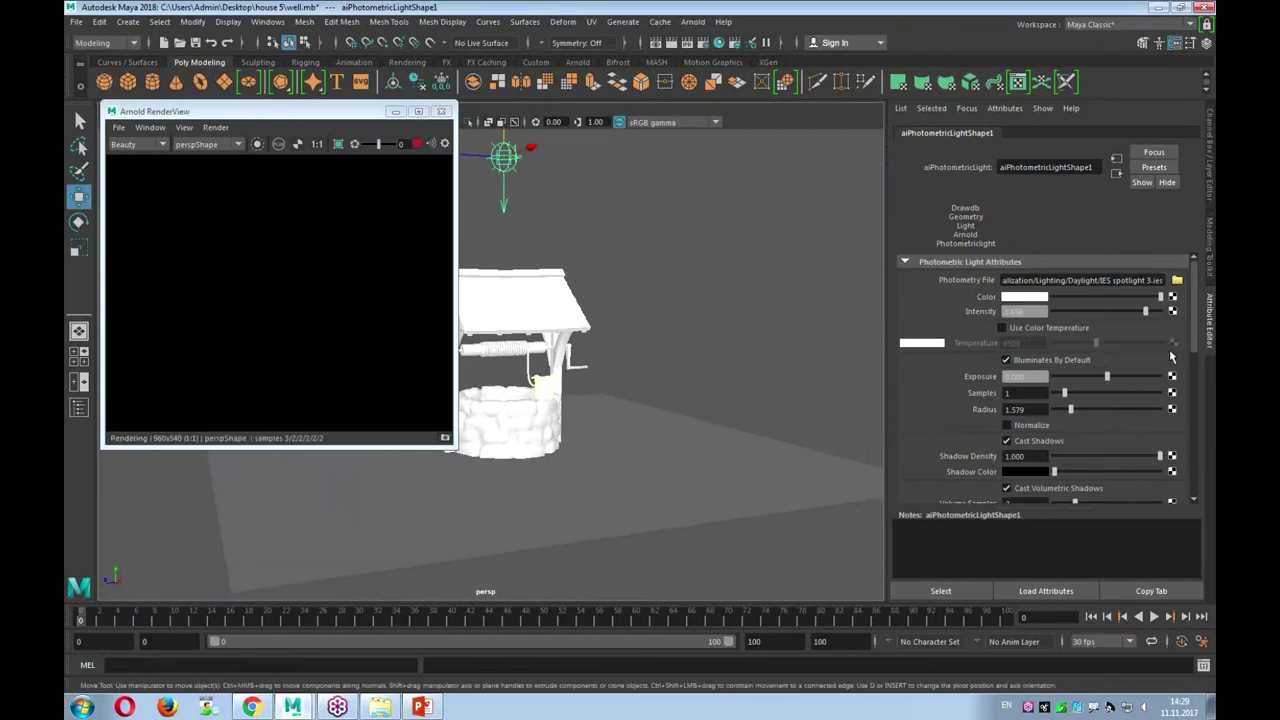
click(1081, 410)
click(1104, 410)
drag(1120, 408, 1132, 416)
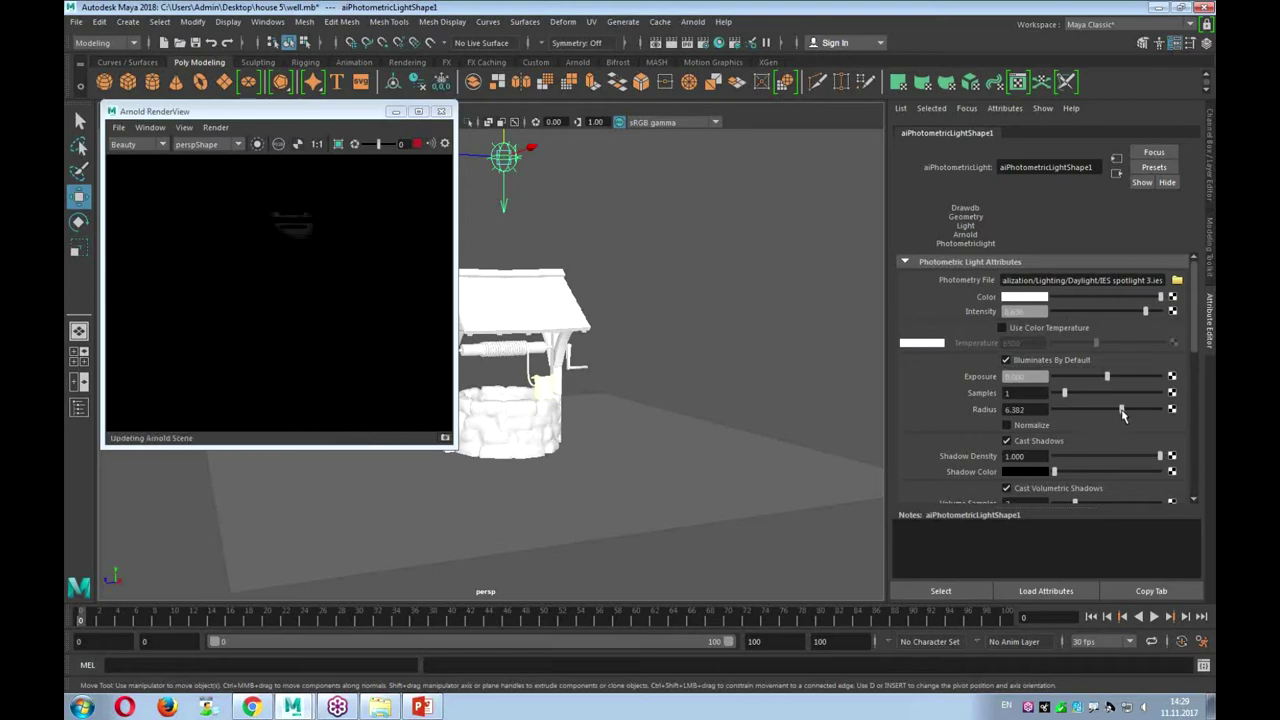
drag(1132, 416, 1176, 413)
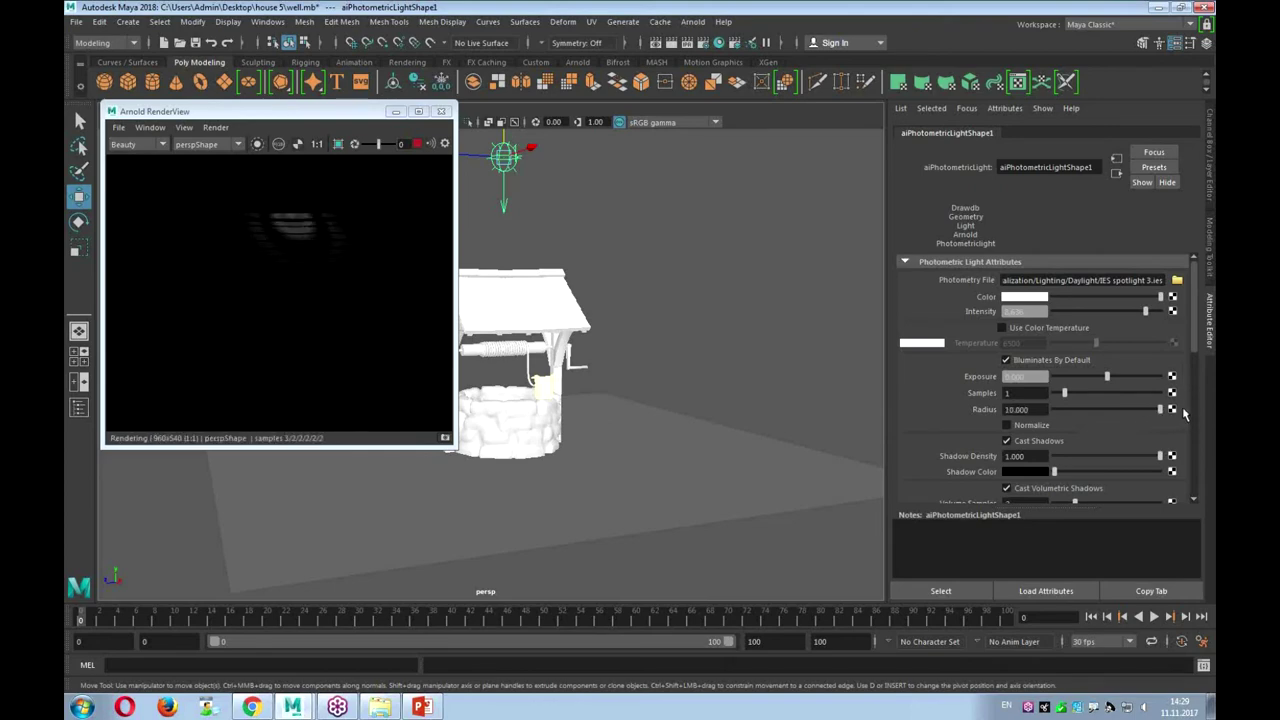
Set the light's Radius to 40 and lower its Intensity
click(1002, 410)
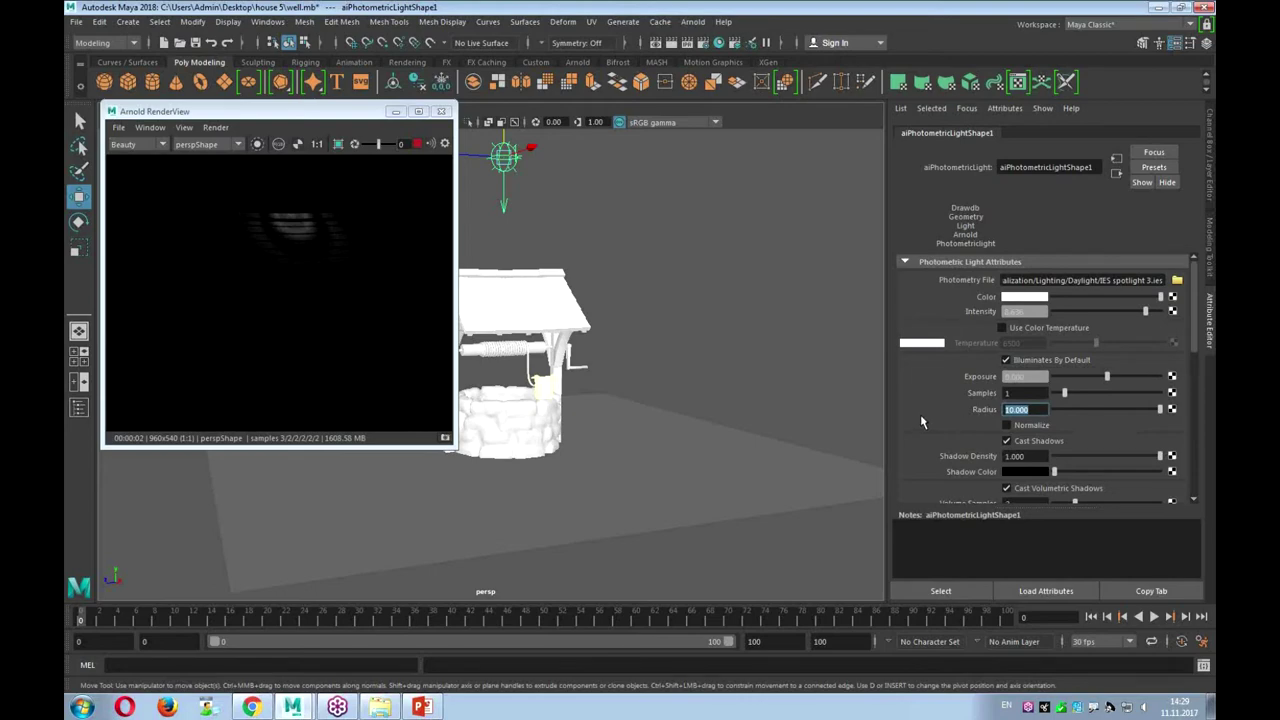
text(40)
key(Return)
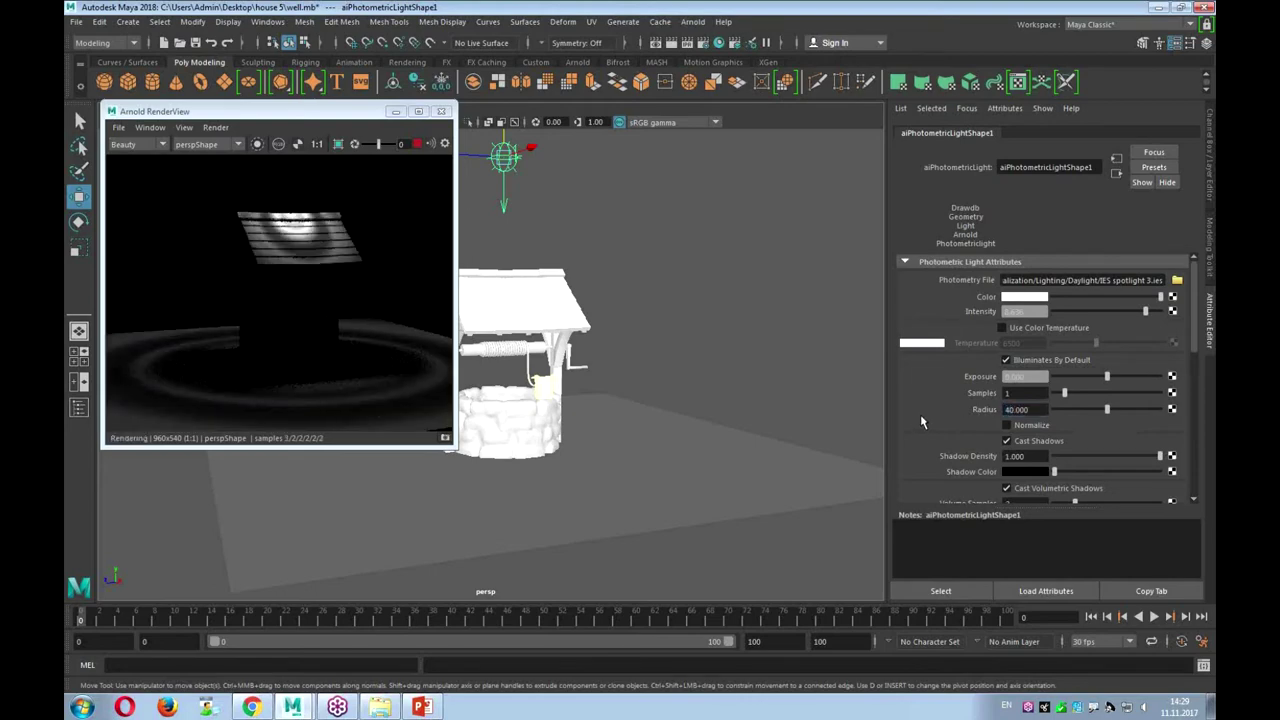
click(1012, 311)
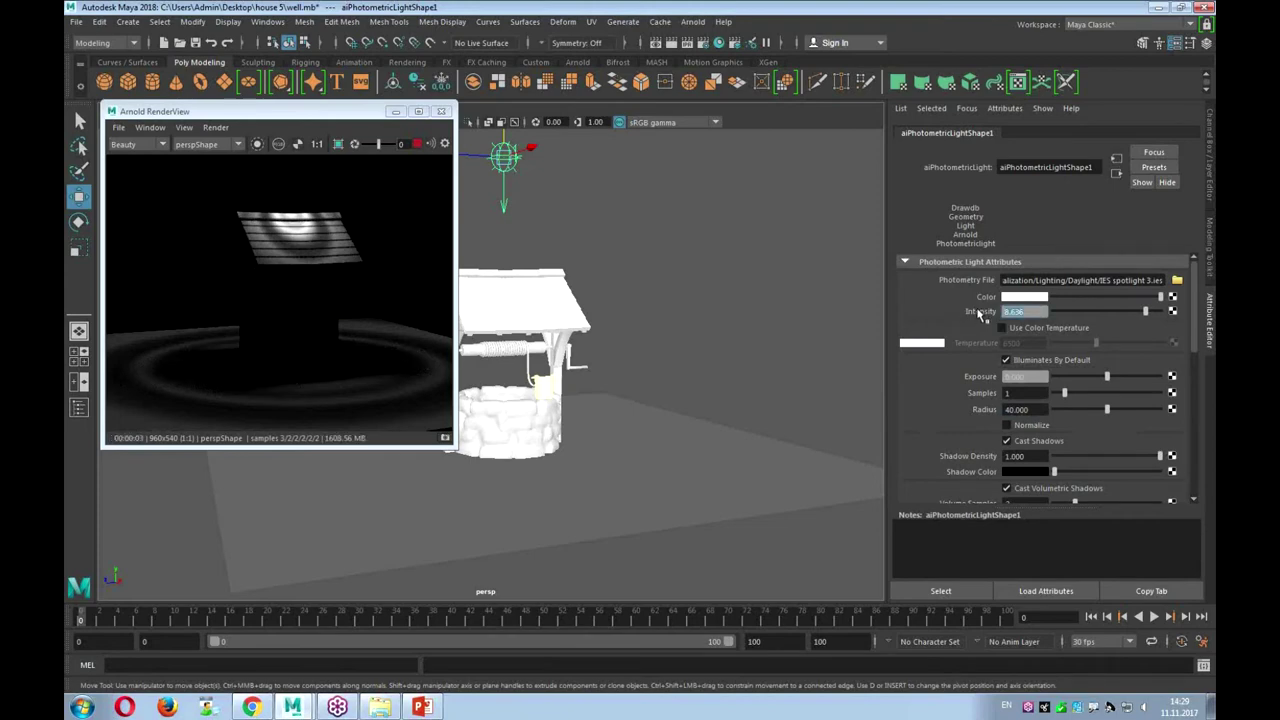
text(1.000)
key(Return)
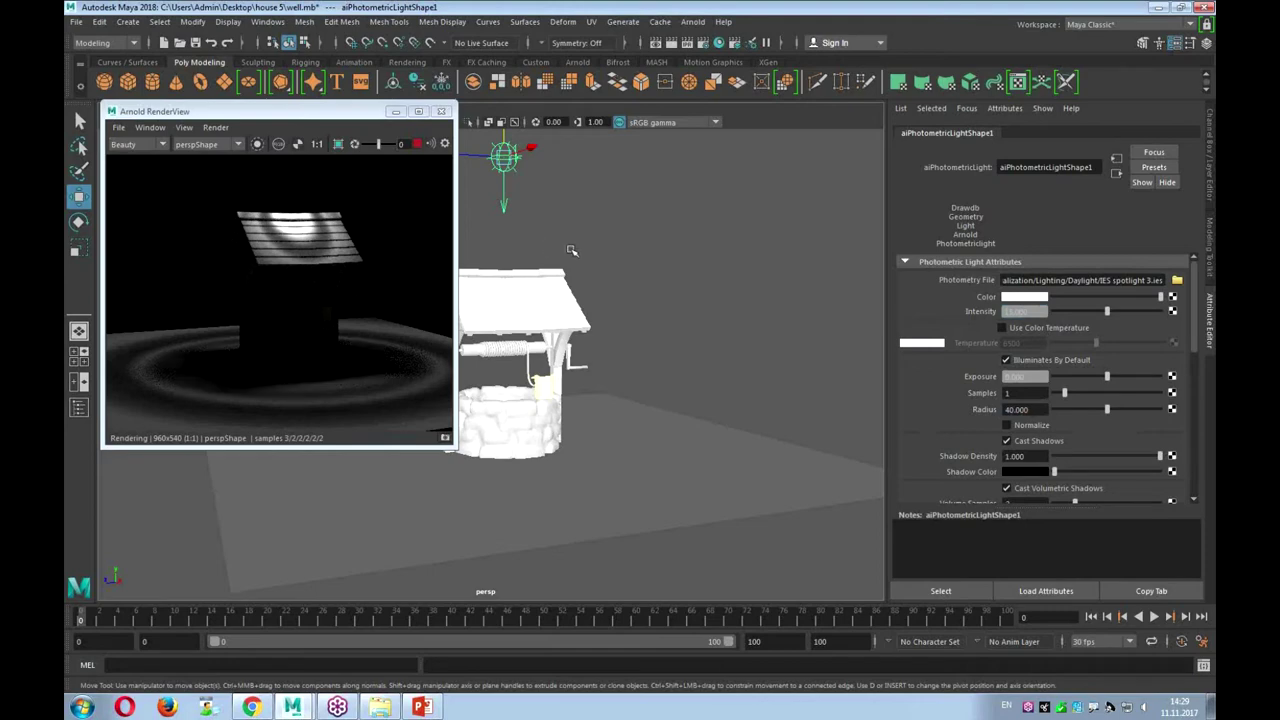
Slide the photometric light sideways along X, then delete it from the scene
alt+drag(578, 251, 591, 248)
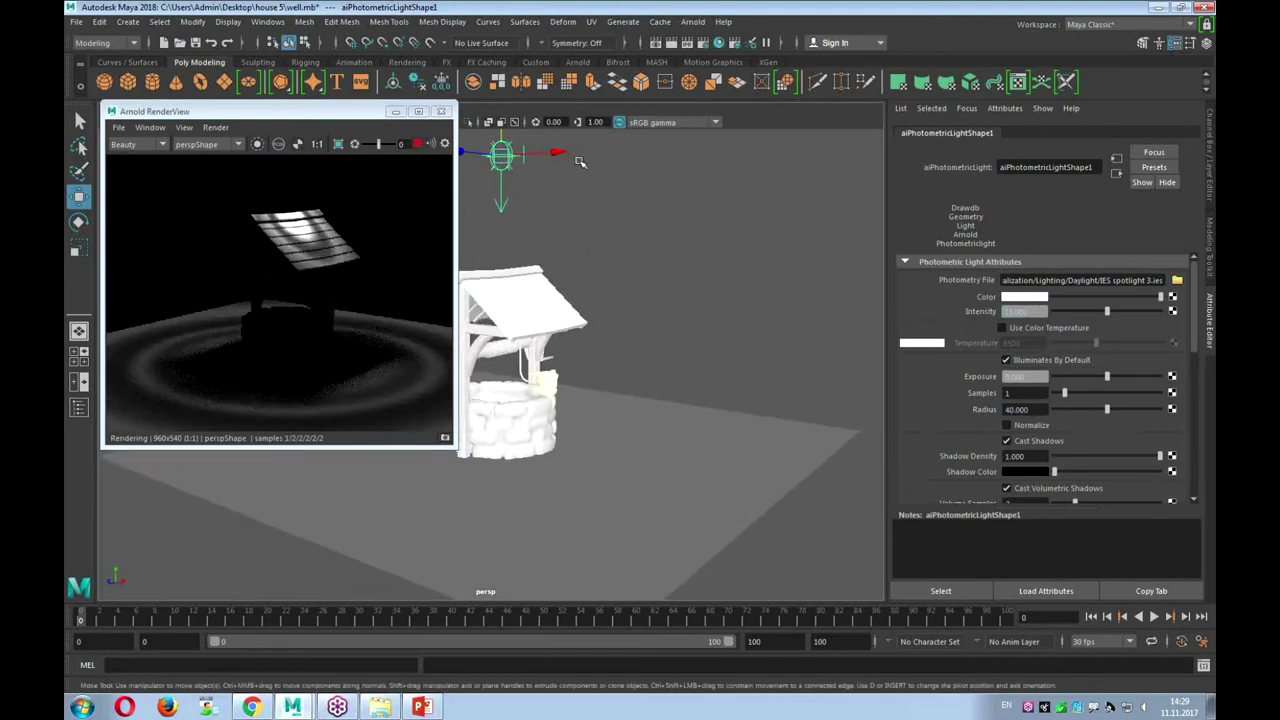
drag(580, 162, 632, 168)
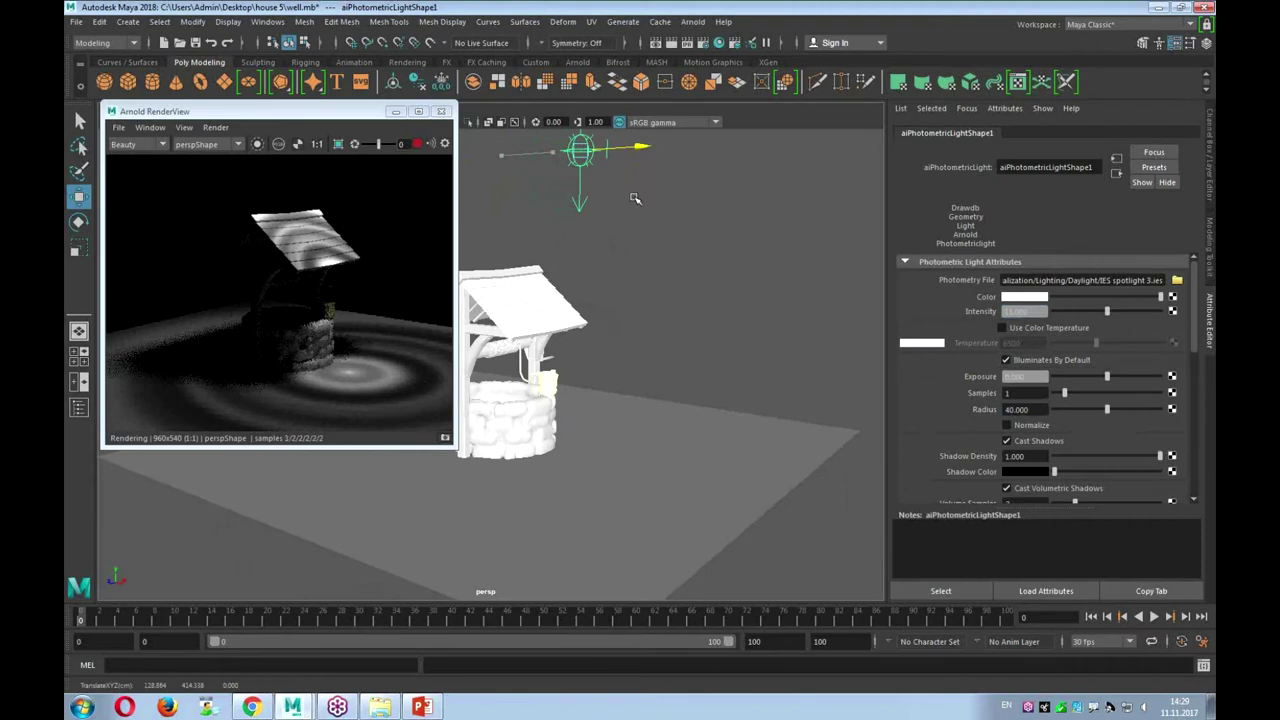
alt+drag(647, 294, 648, 298)
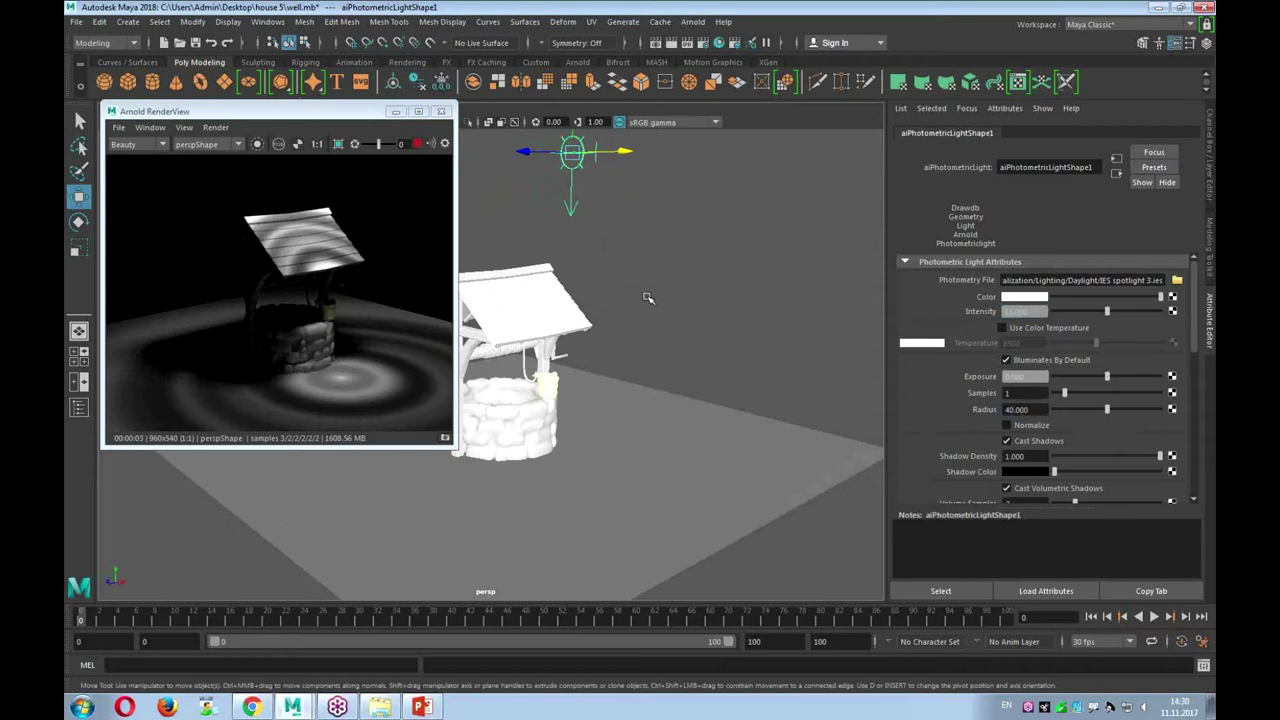
click(648, 298)
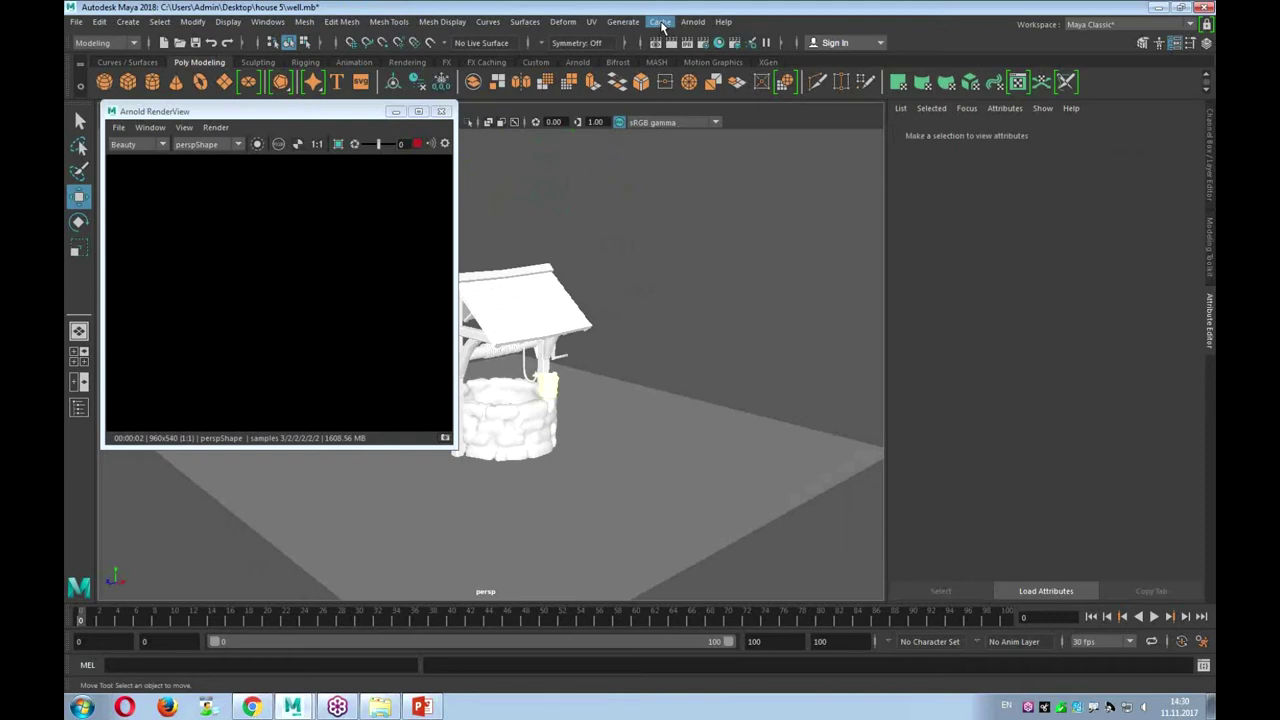
Add an Arnold Skydome Light around the well and adjust the view
click(661, 27)
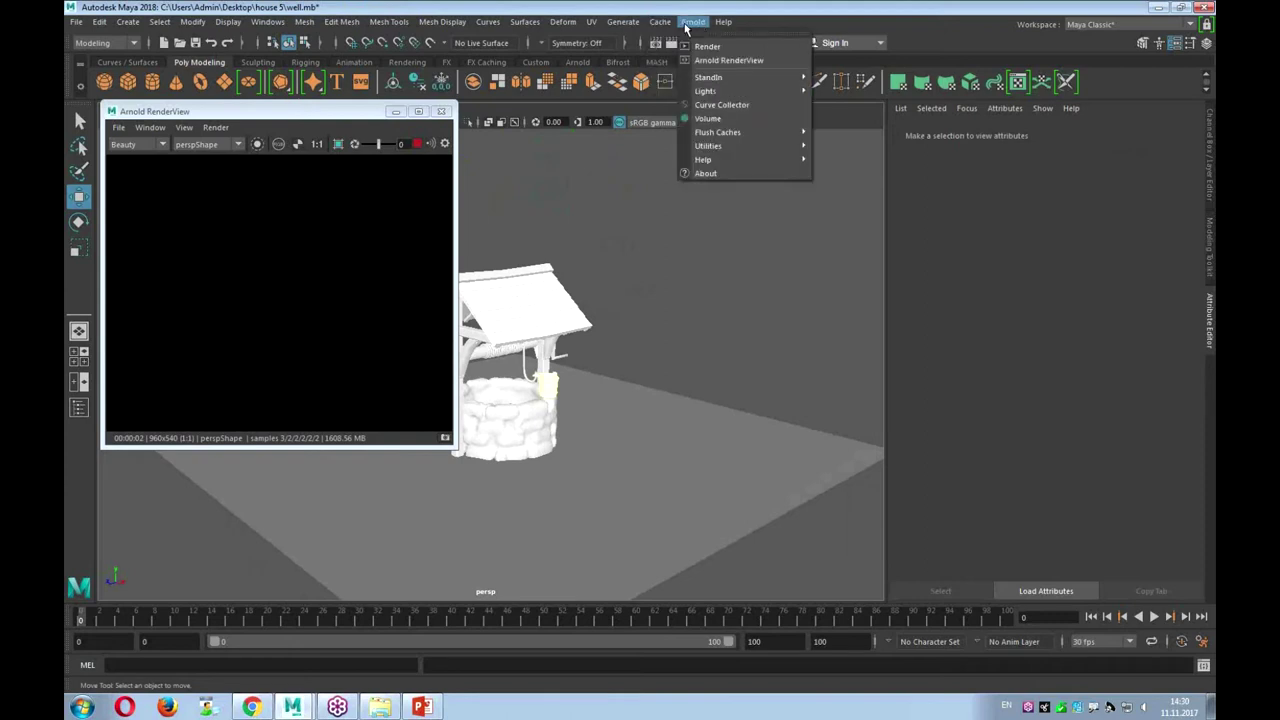
mouse_move(706, 91)
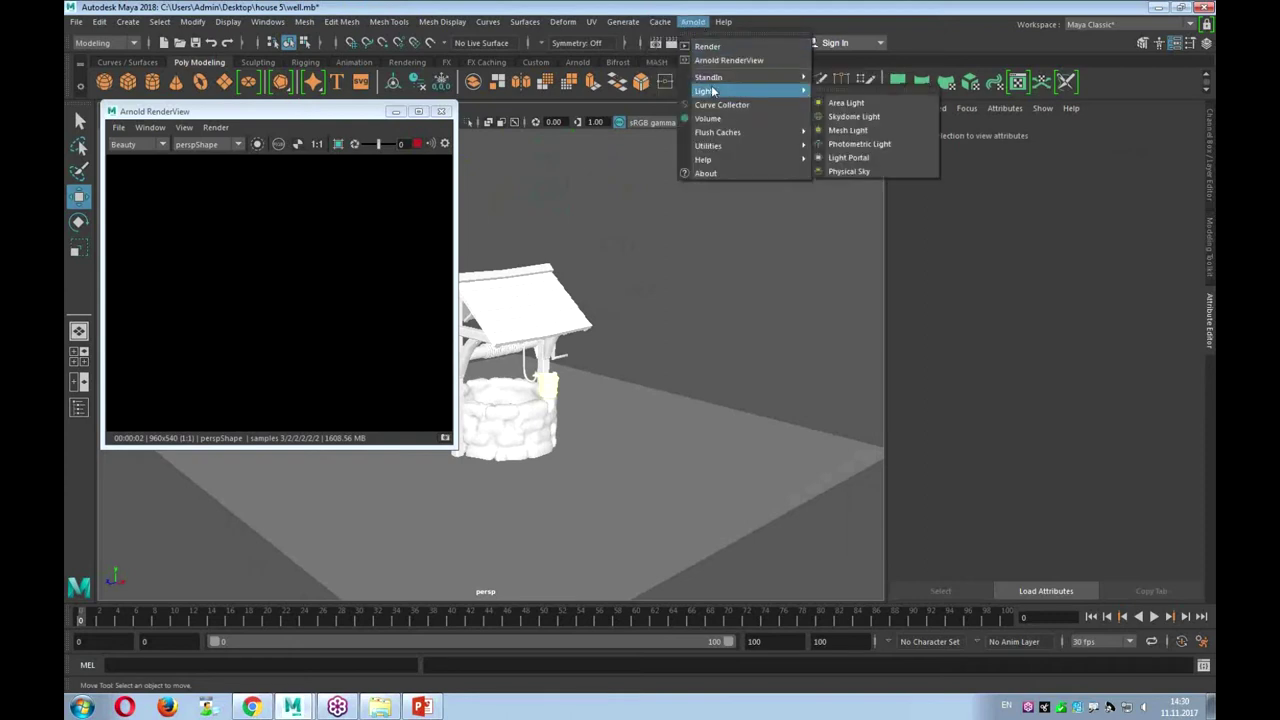
click(855, 117)
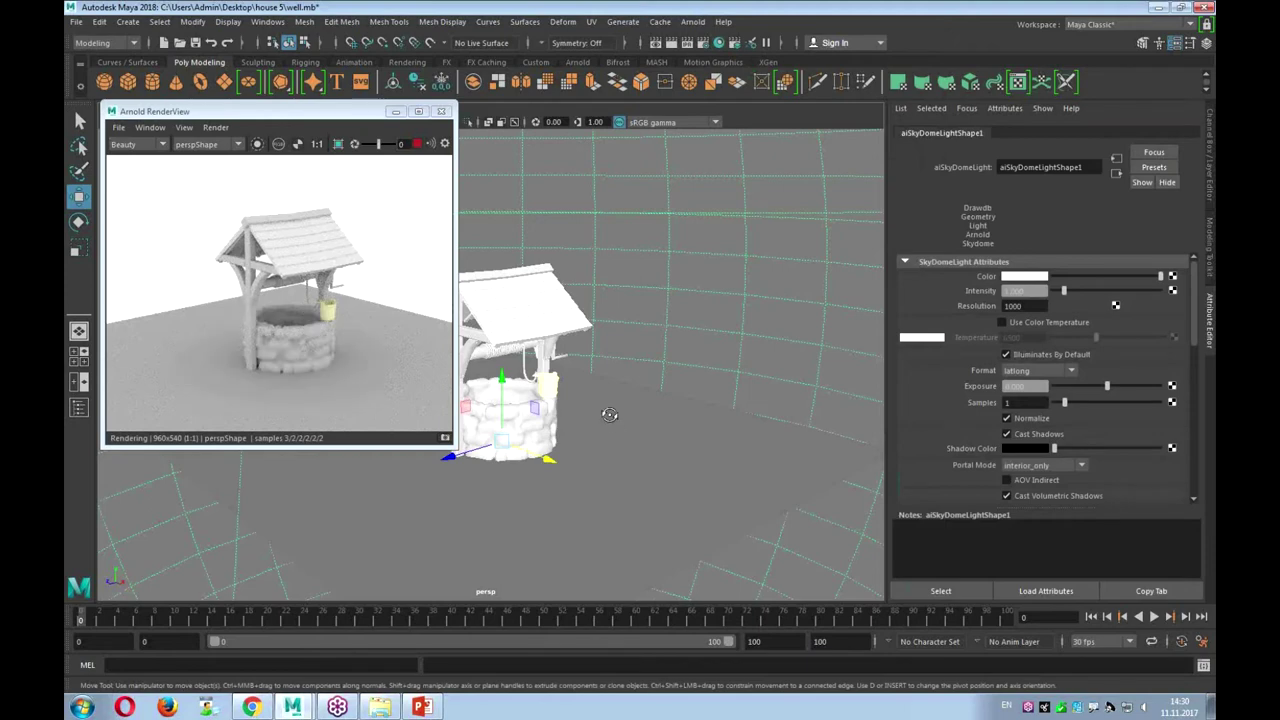
alt+drag(606, 409, 607, 401)
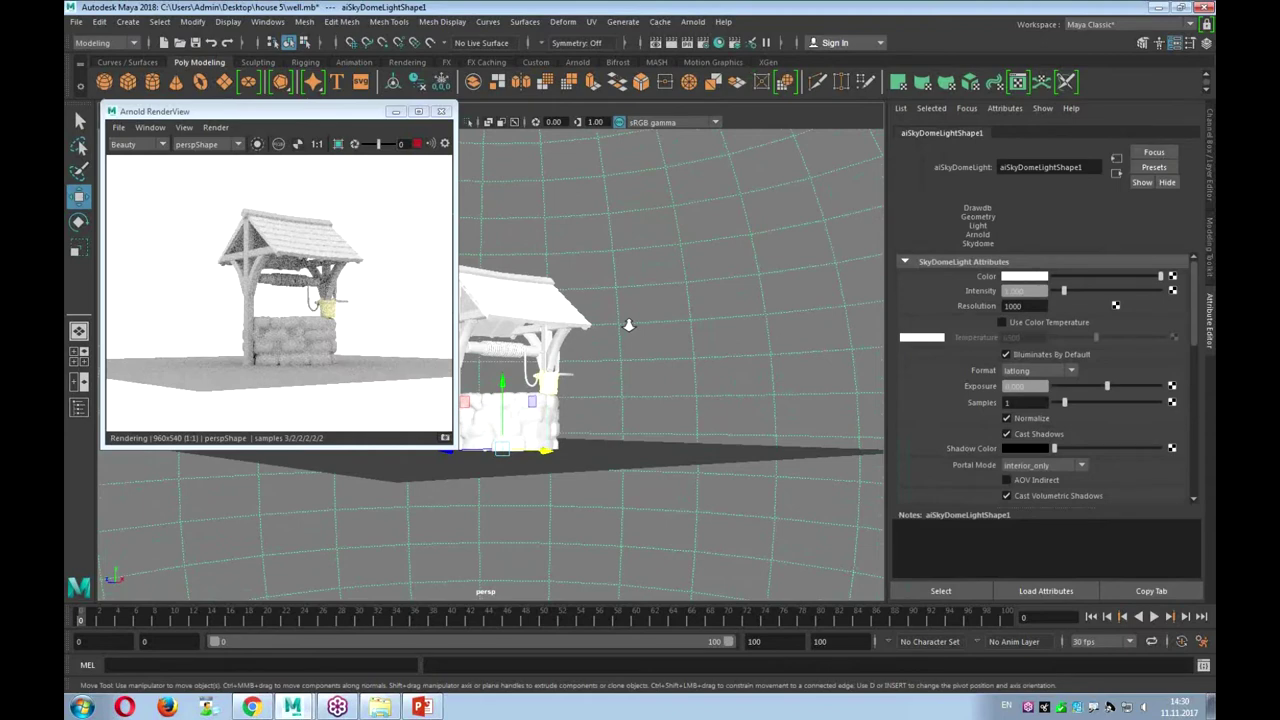
scroll(628, 325, down, 1)
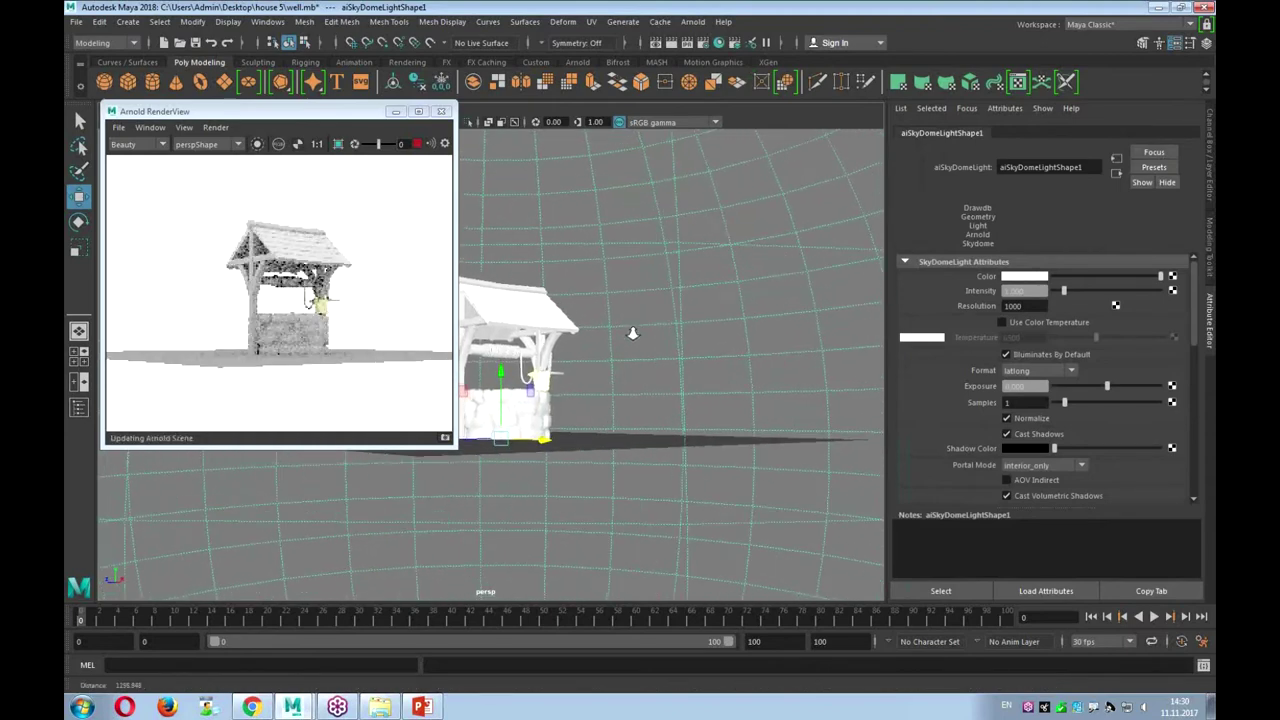
scroll(630, 350, down, 1)
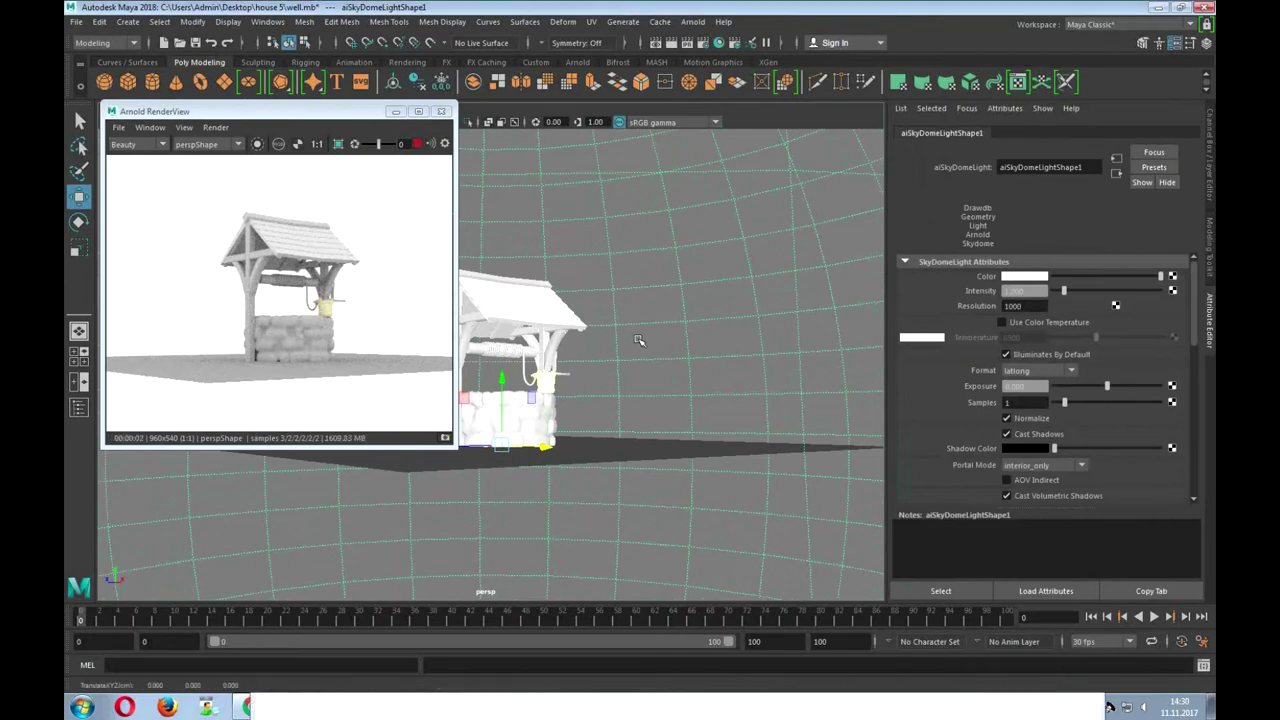
Minimize the Arnold RenderView and switch the viewport to four views
key(space)
key(space)
click(395, 111)
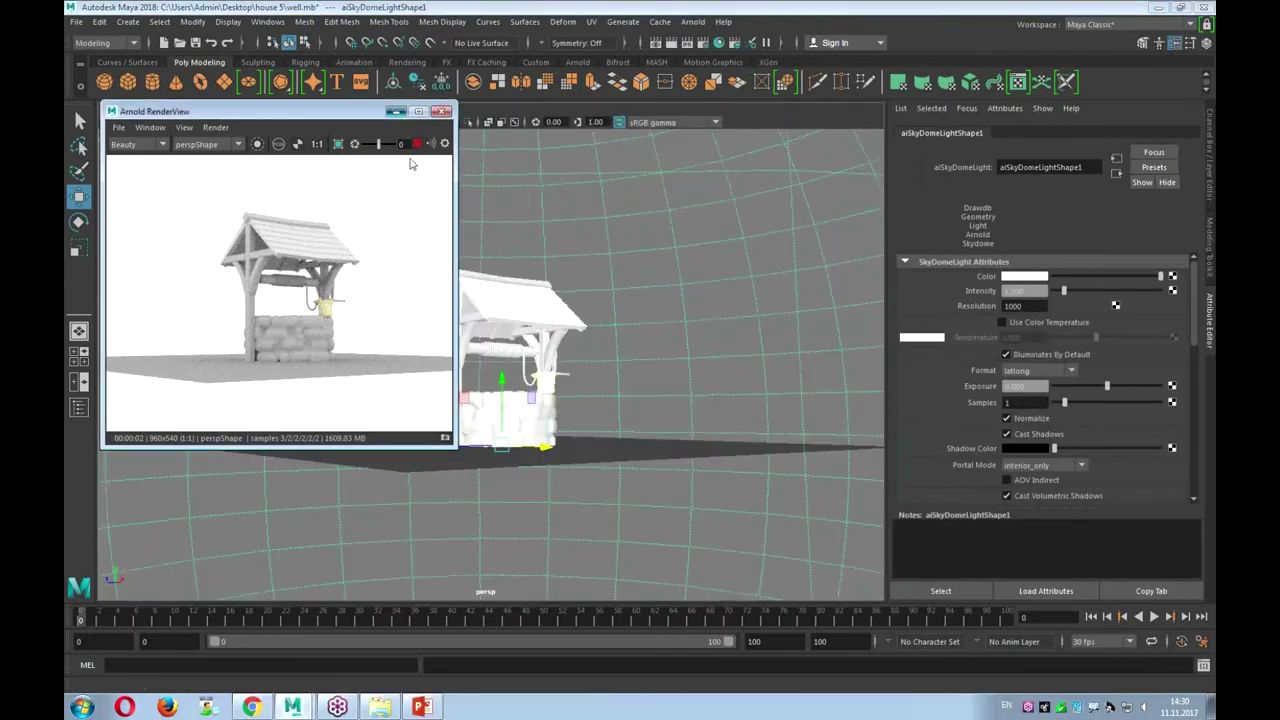
key(space)
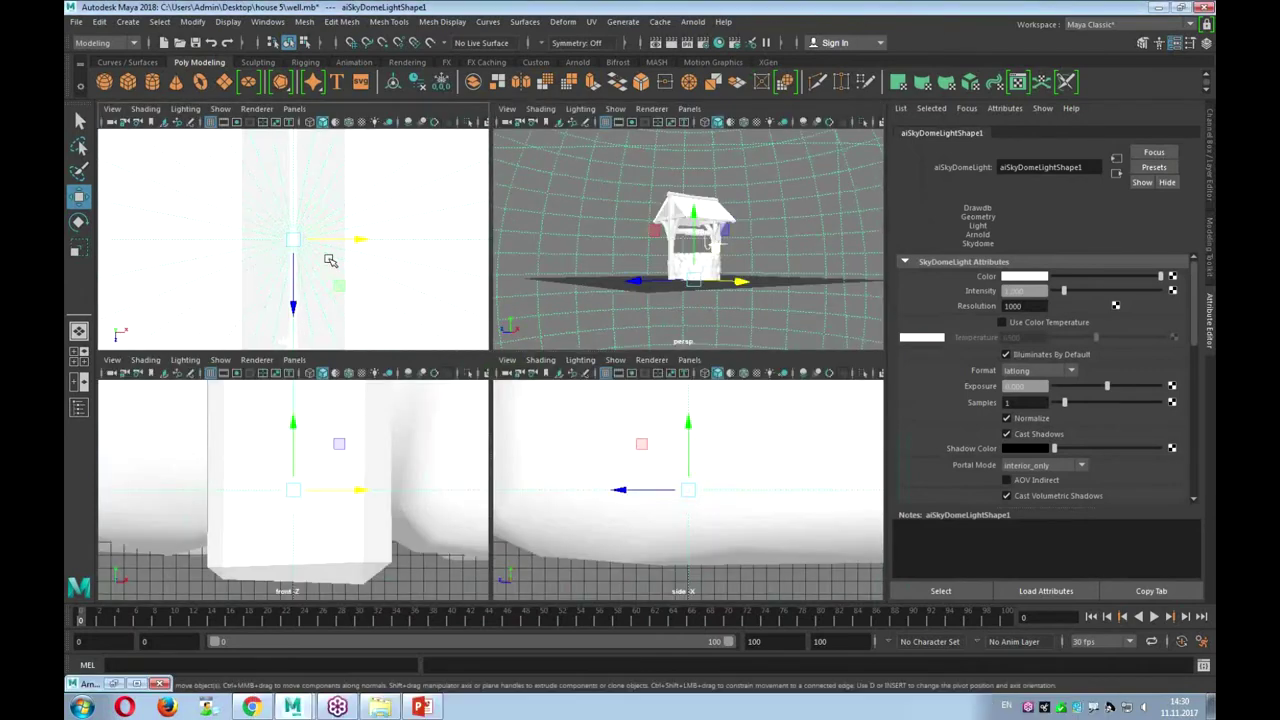
Scale the skydome light up around the scene in the top view
scroll(381, 256, down, 3)
scroll(381, 256, down, 2)
scroll(381, 256, down, 1)
scroll(381, 256, down, 2)
key(r)
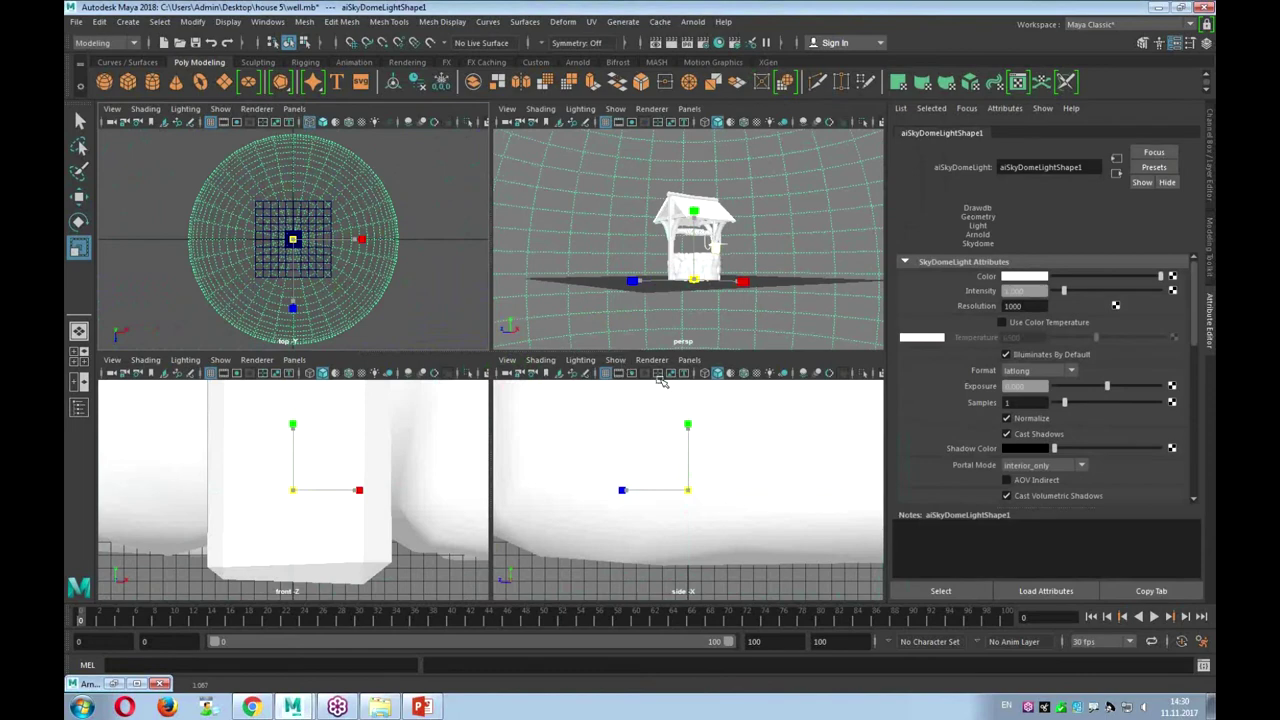
middle_drag(780, 280, 780, 281)
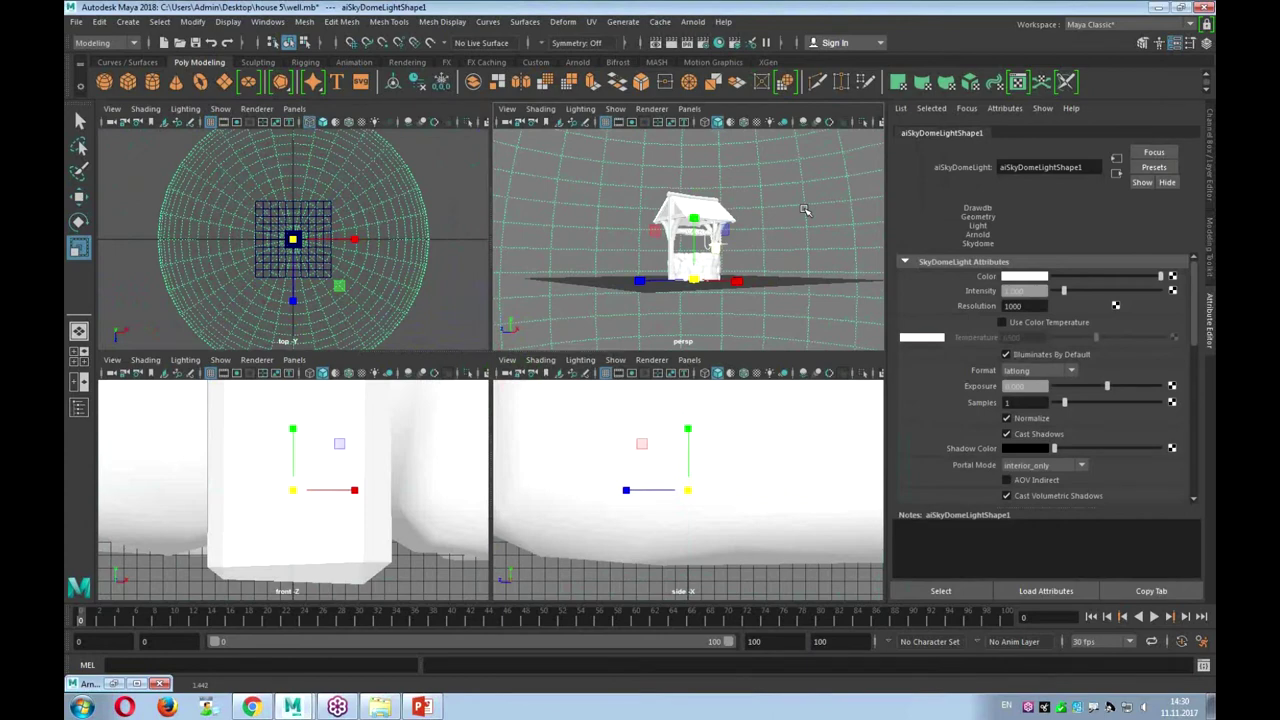
Return to the single perspective view, tilted down at the well, and open the skydome Color map
key(space)
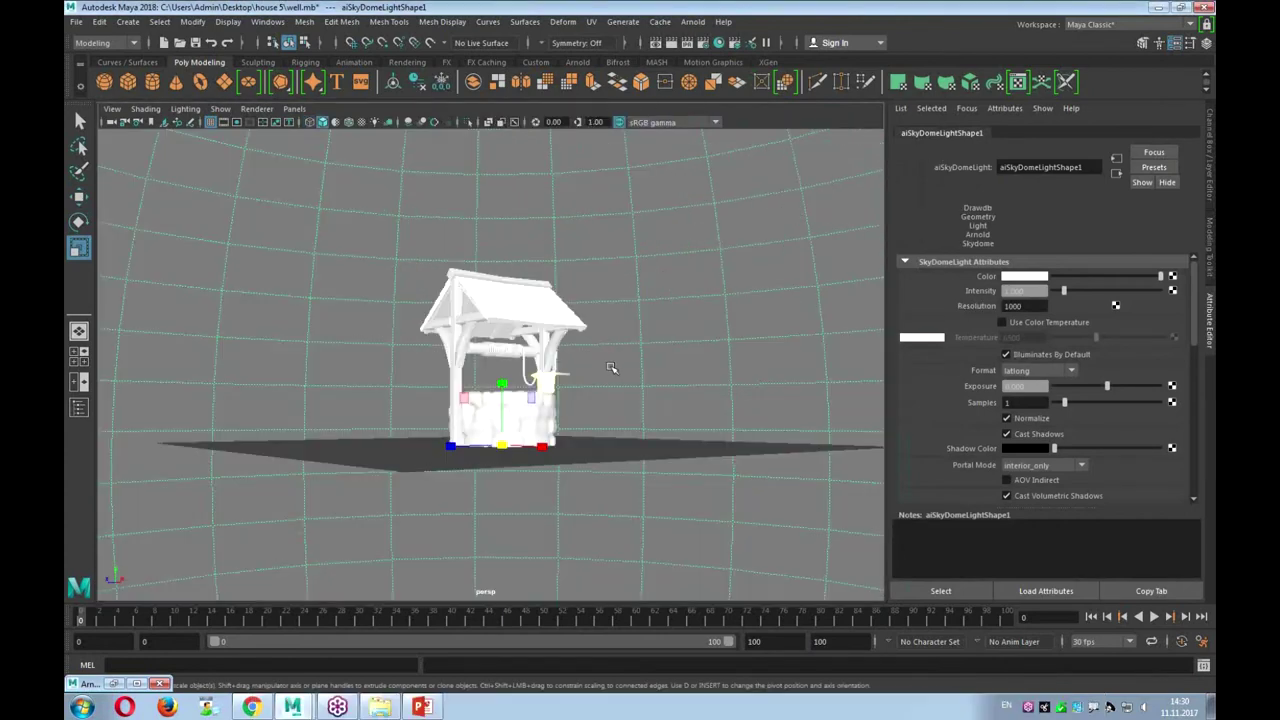
alt+drag(620, 352, 621, 352)
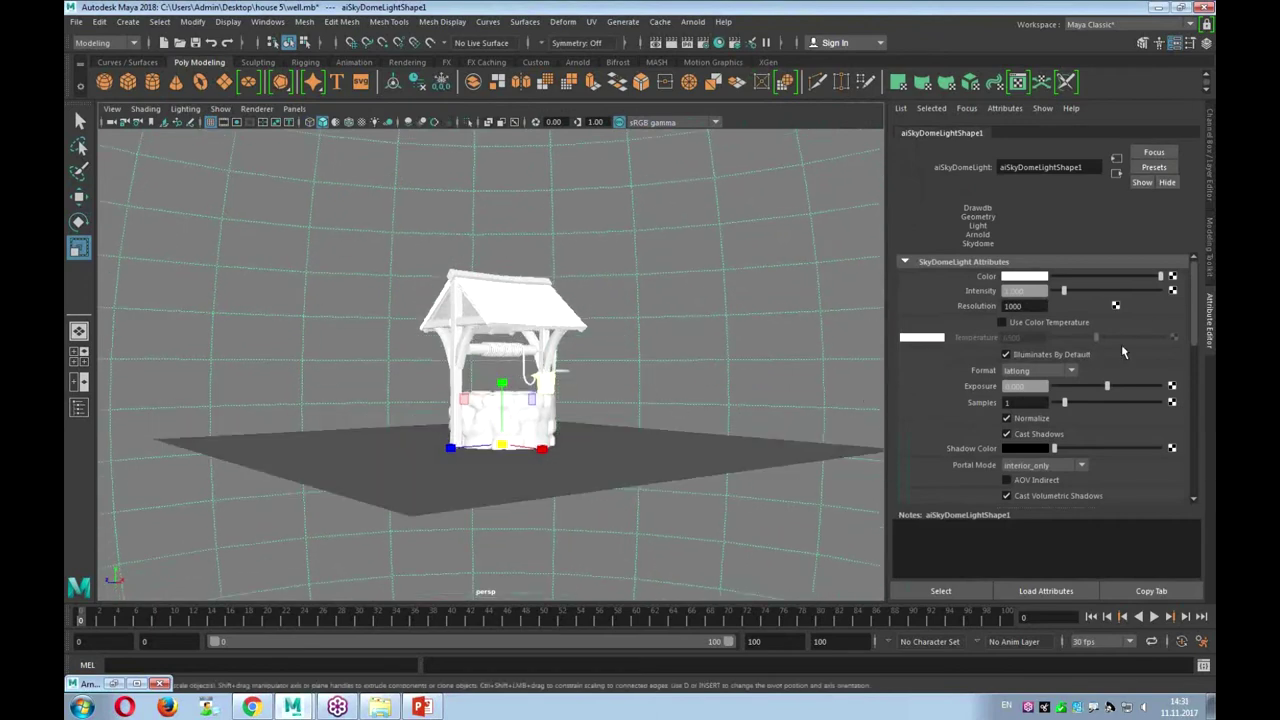
click(1172, 276)
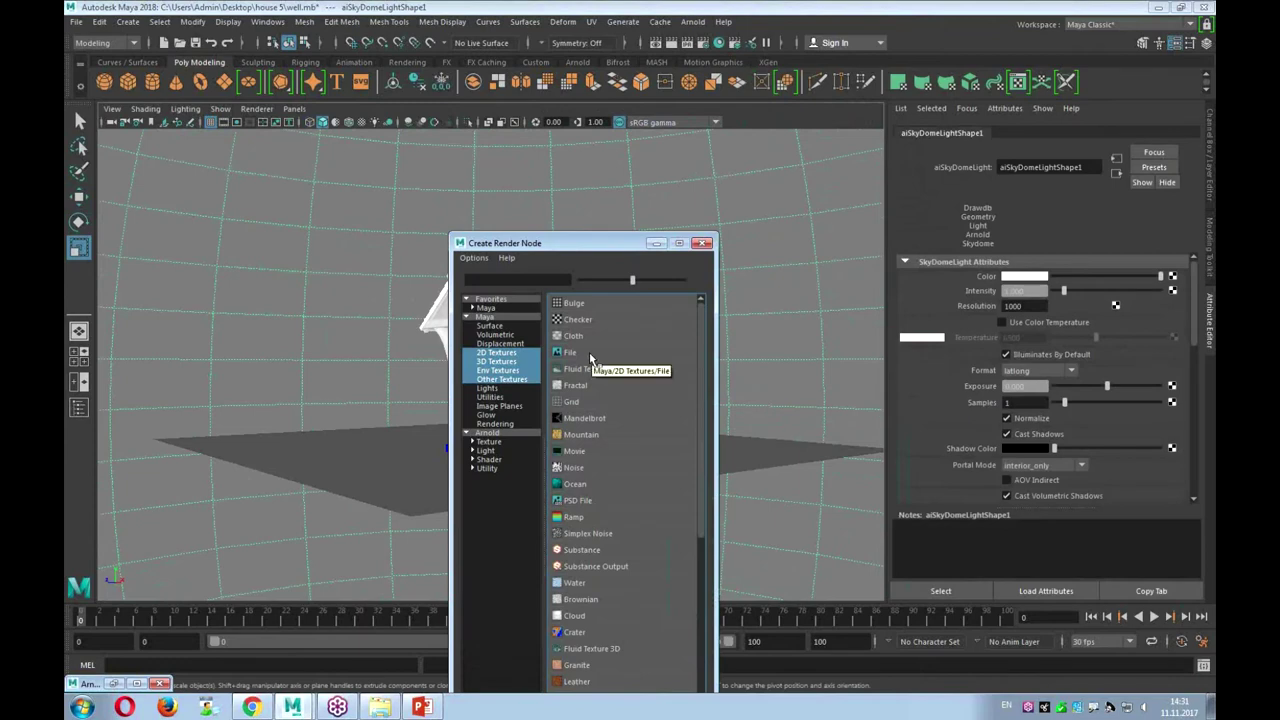
Load hiFi_sky_8192x4096.exr as a File texture on the skydome's Color
click(590, 357)
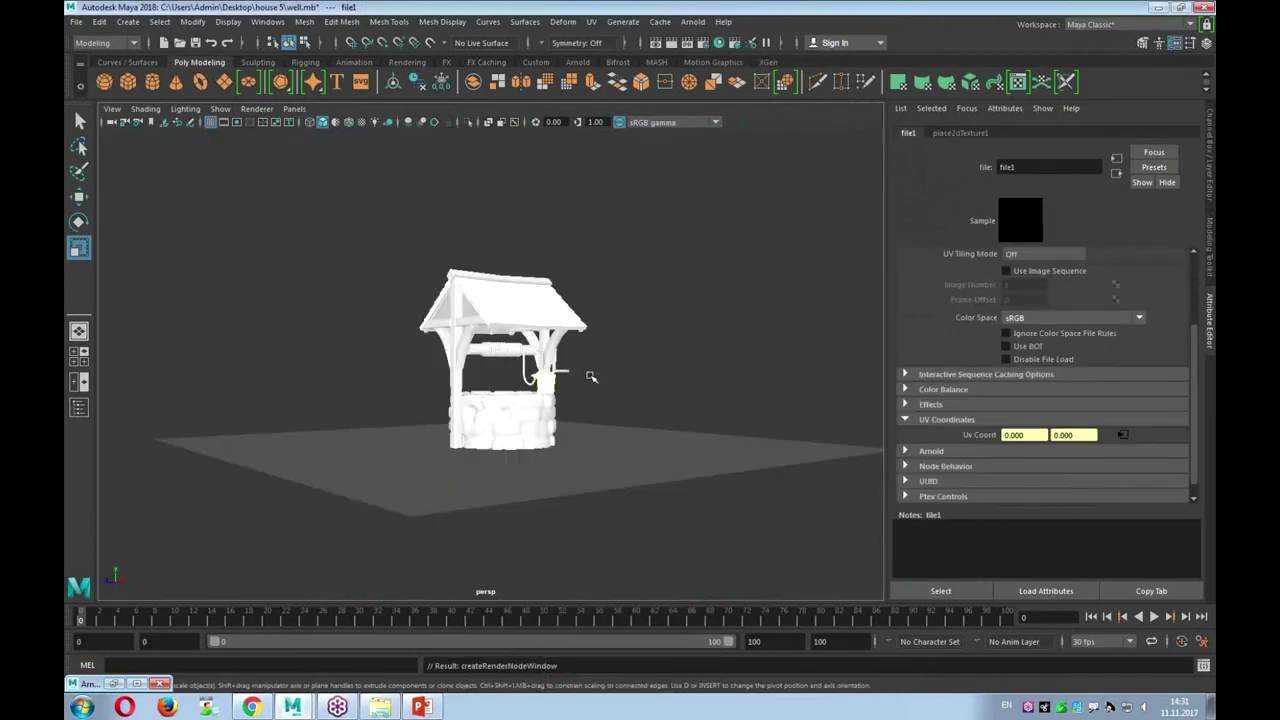
scroll(1193, 345, up, 2)
scroll(1190, 330, up, 2)
scroll(1190, 320, up, 1)
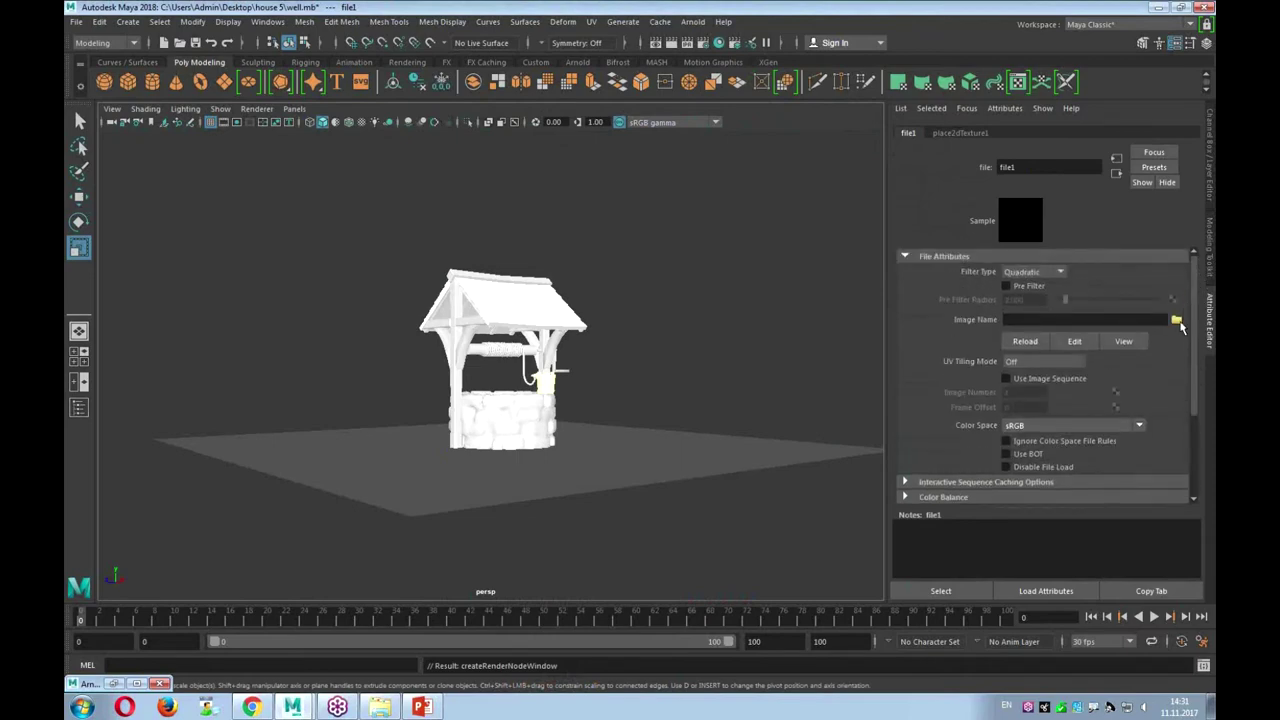
click(1177, 319)
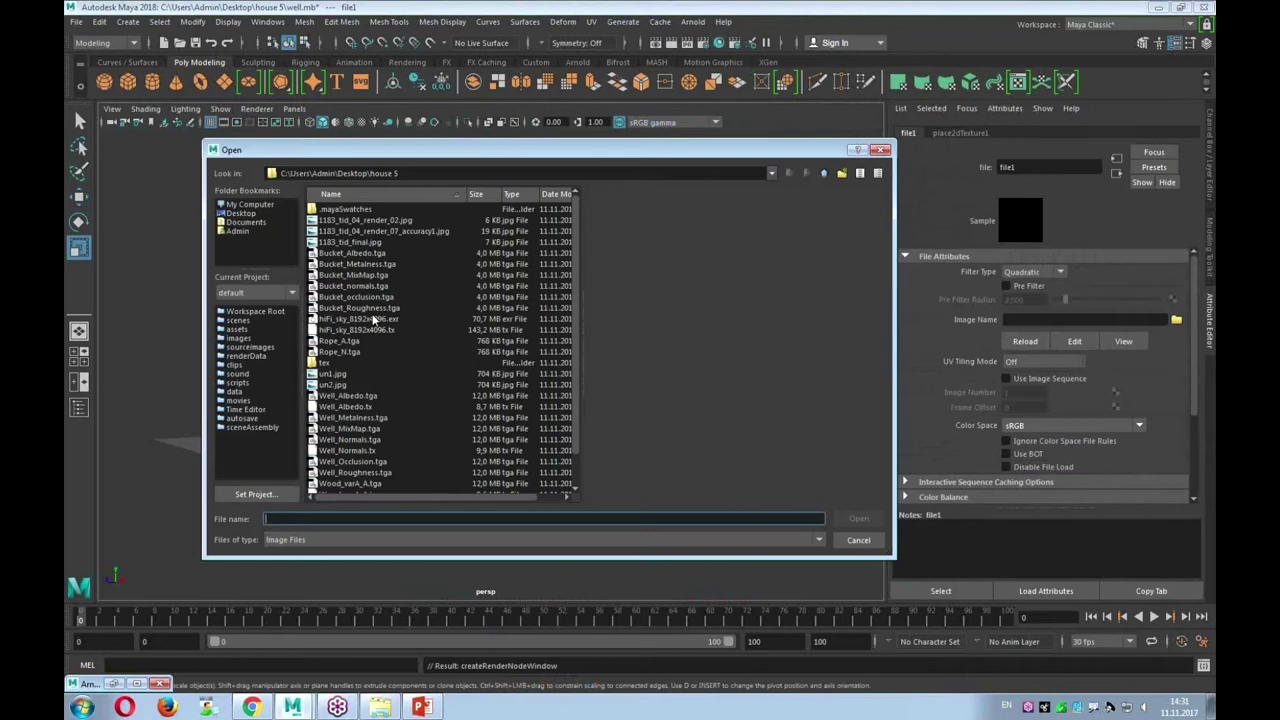
click(374, 319)
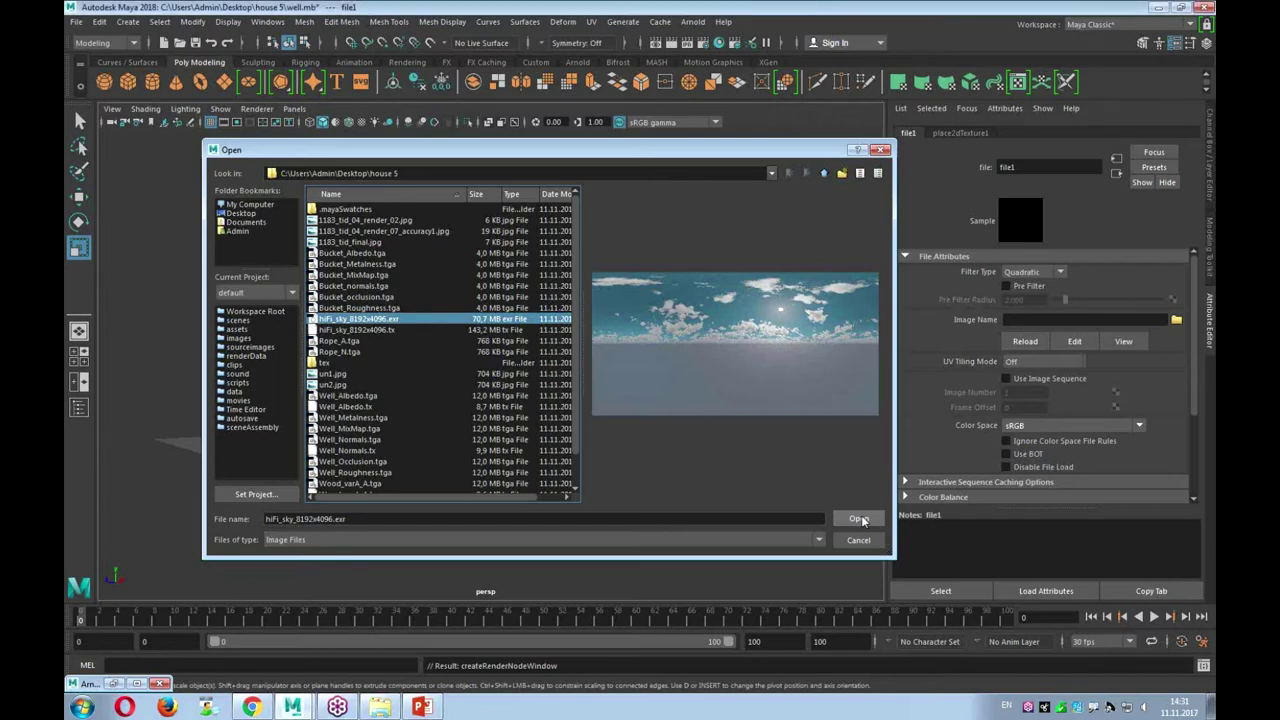
click(861, 519)
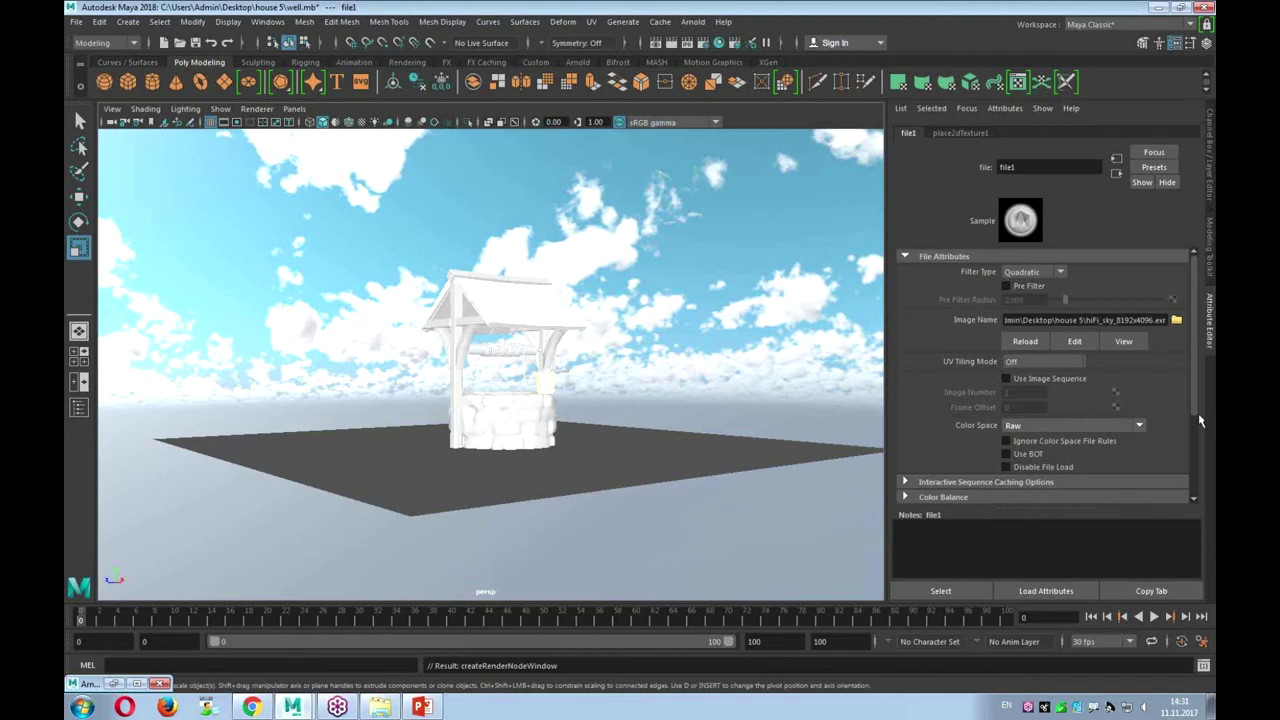
Keep the sky texture in Raw colour space and orbit to a lower angle
click(1140, 428)
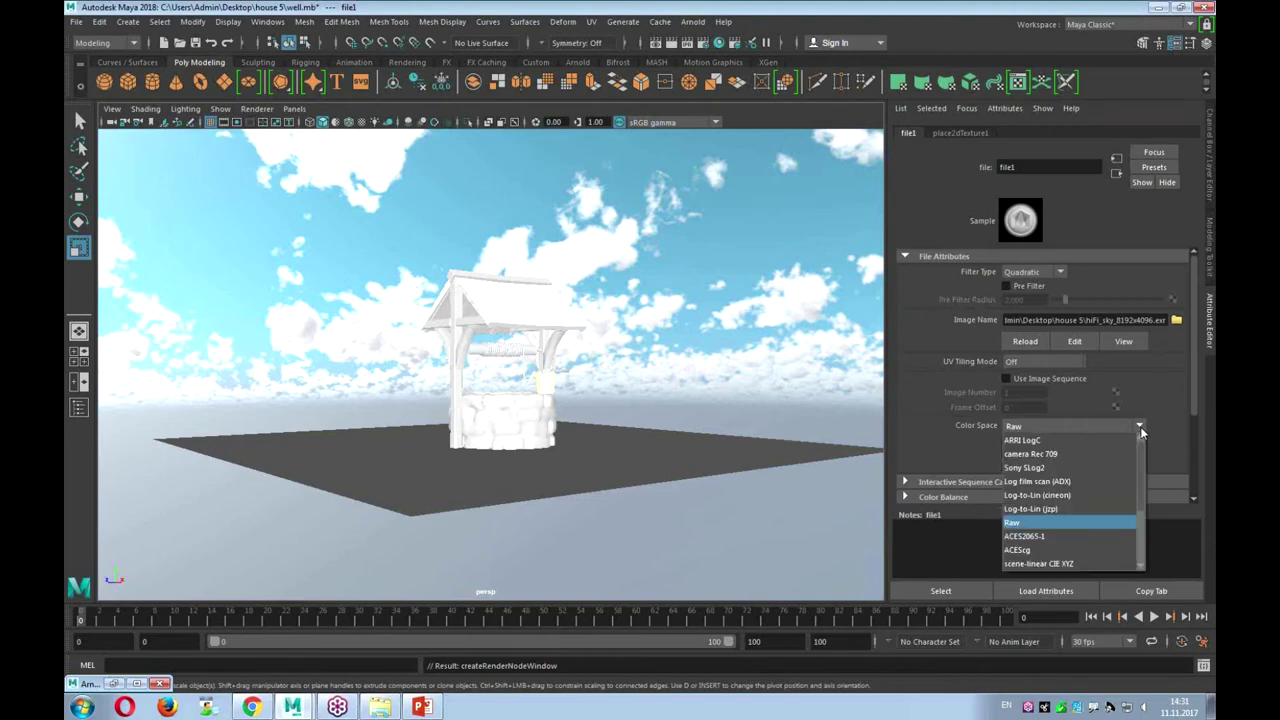
click(1140, 426)
mouse_move(600, 406)
alt+mouse_down()
mouse_move(582, 374)
mouse_move(580, 471)
alt+mouse_up()
scroll(580, 495, up, 3)
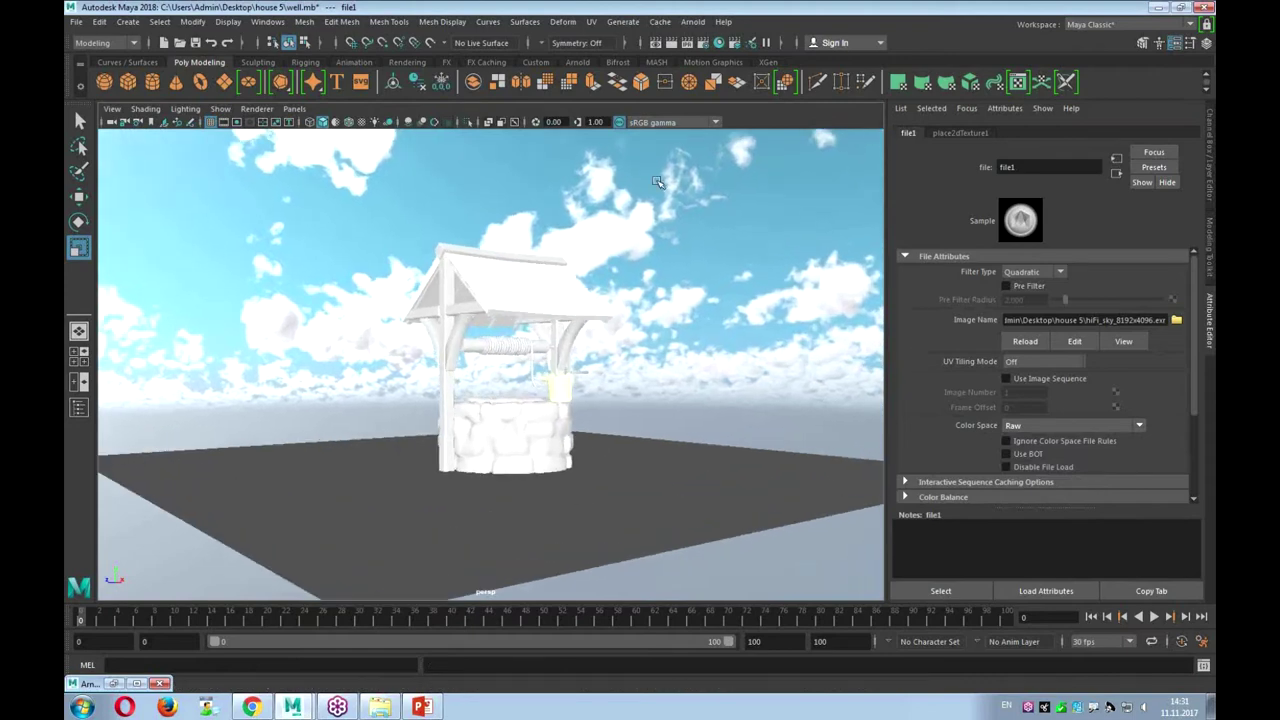
Reopen the Arnold RenderView, enlarge it, and orbit to a new camera angle on the well
click(693, 21)
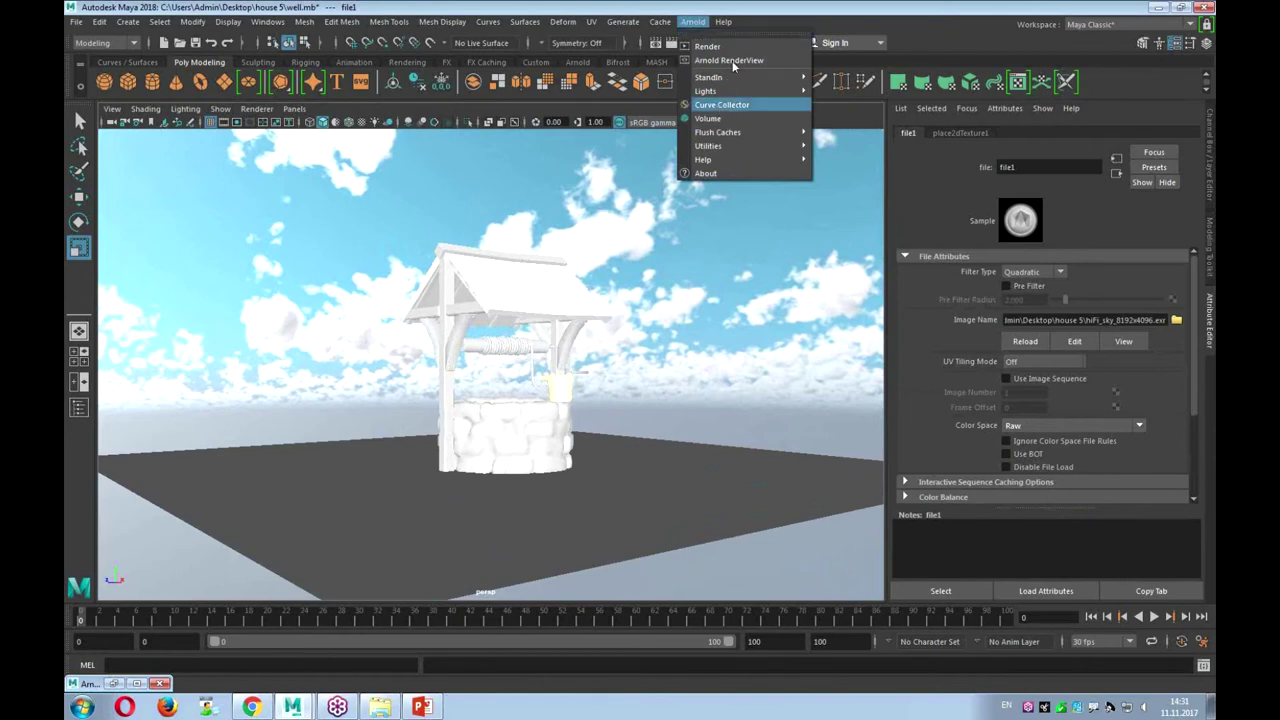
click(733, 62)
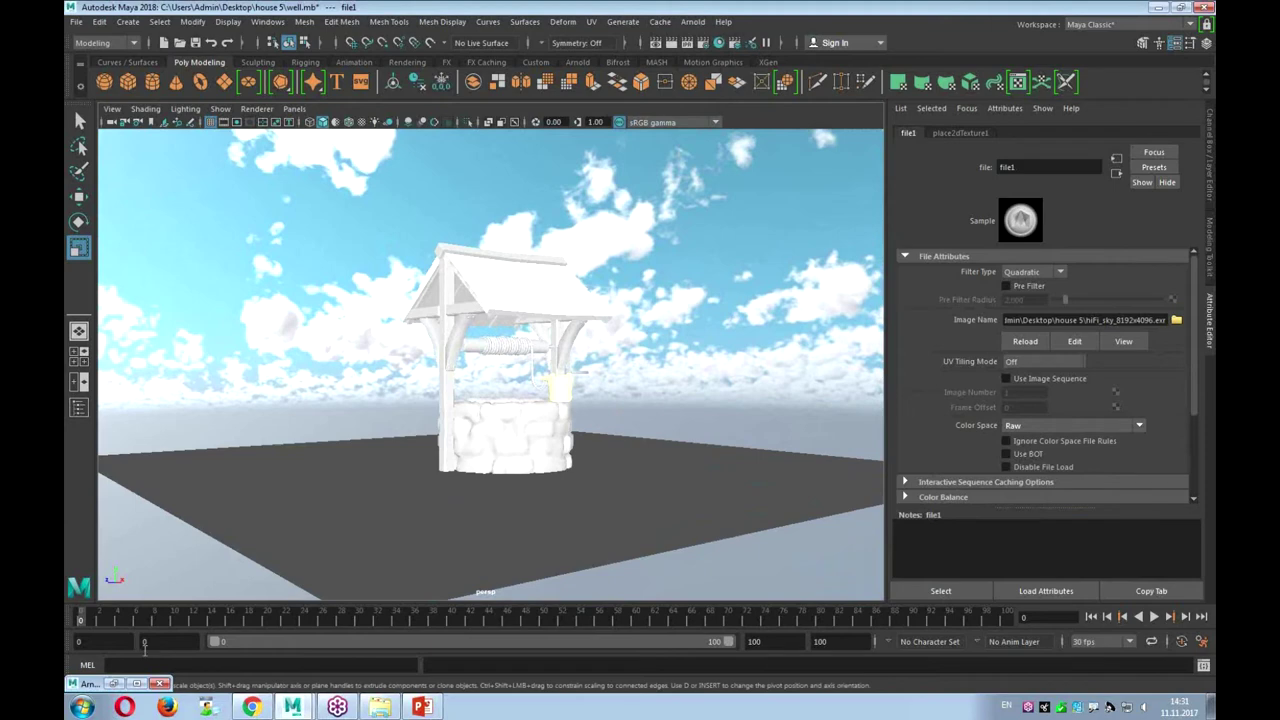
click(114, 684)
click(114, 684)
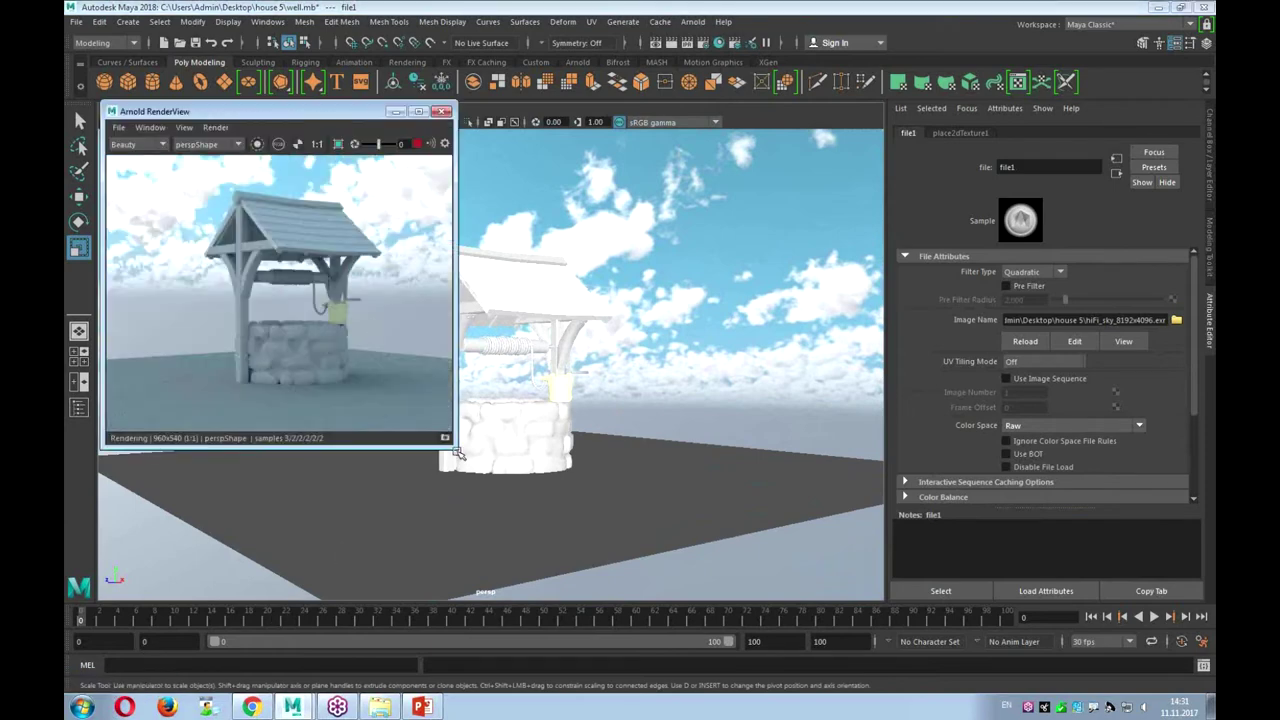
drag(446, 462, 511, 479)
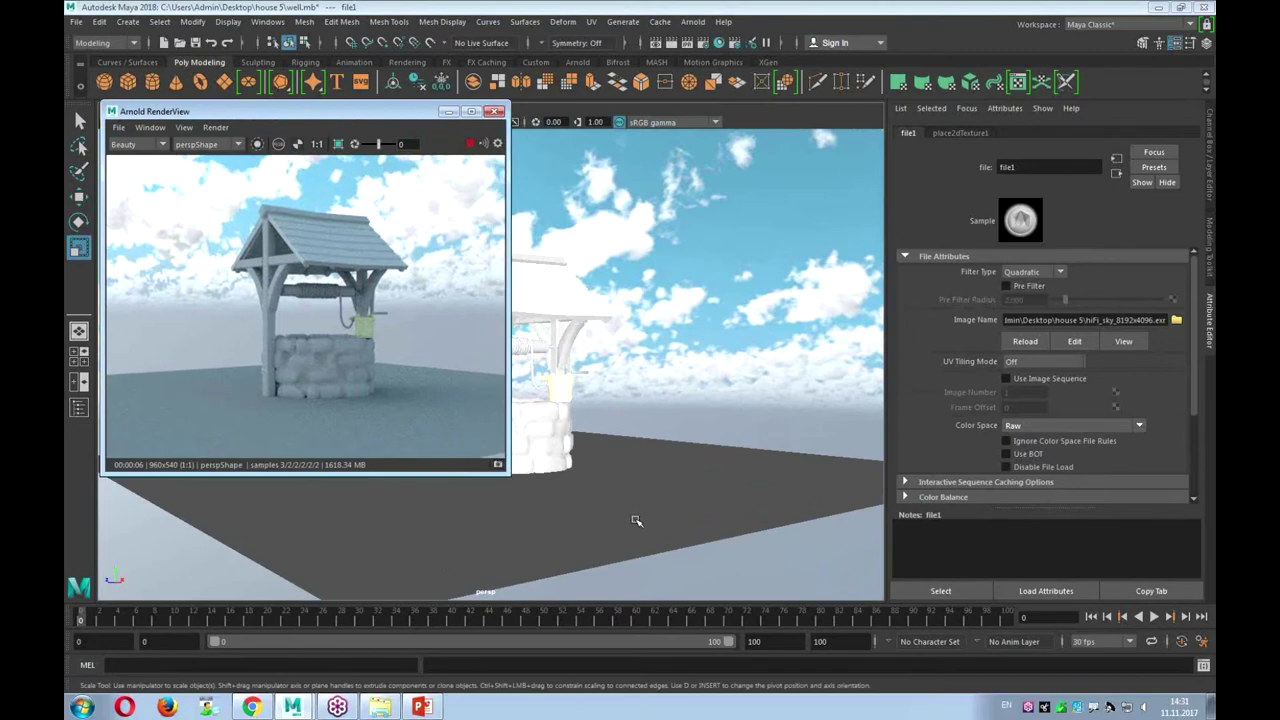
alt+drag(680, 492, 666, 495)
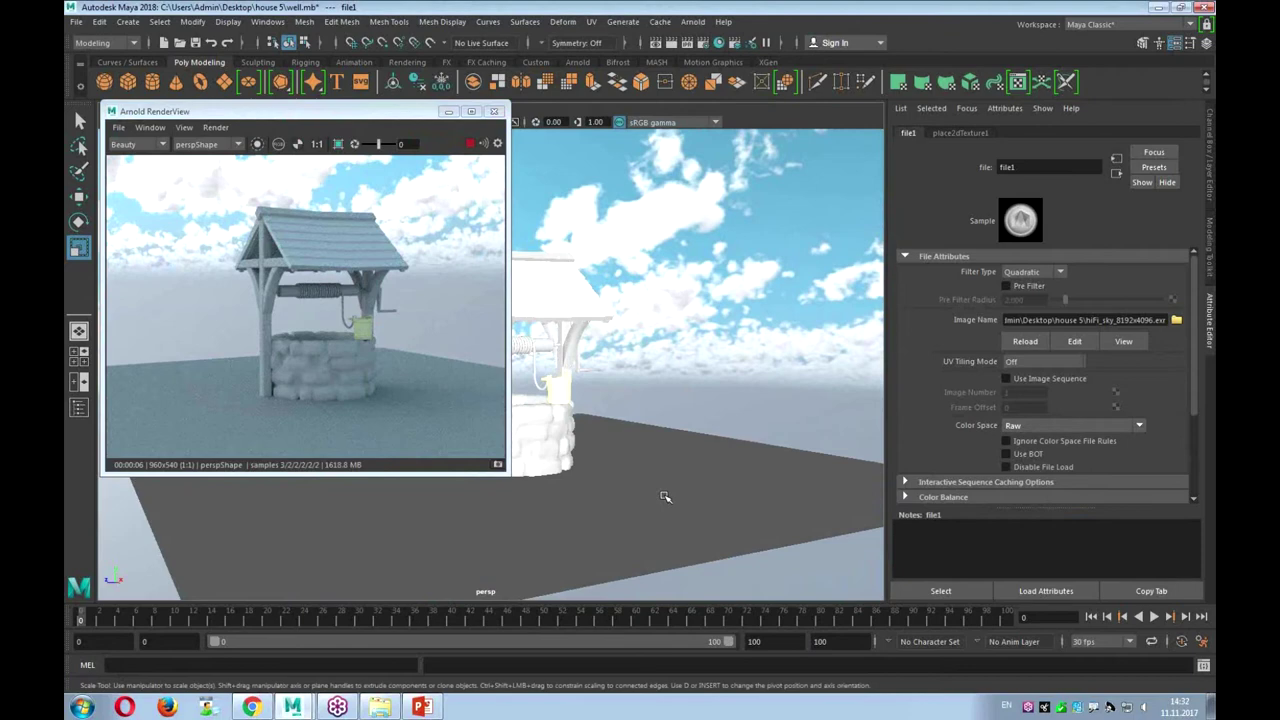
Assign a new Arnold aiShadowMatte shader to the ground plane
click(665, 497)
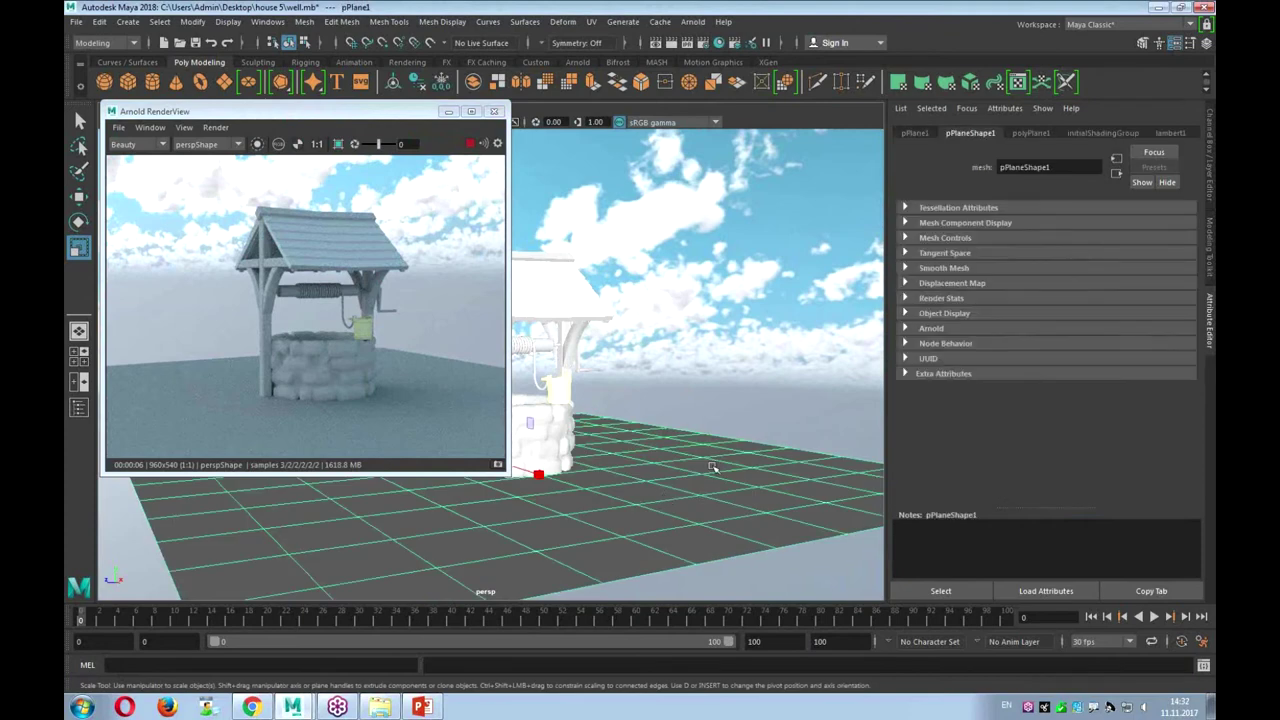
right_click(659, 441)
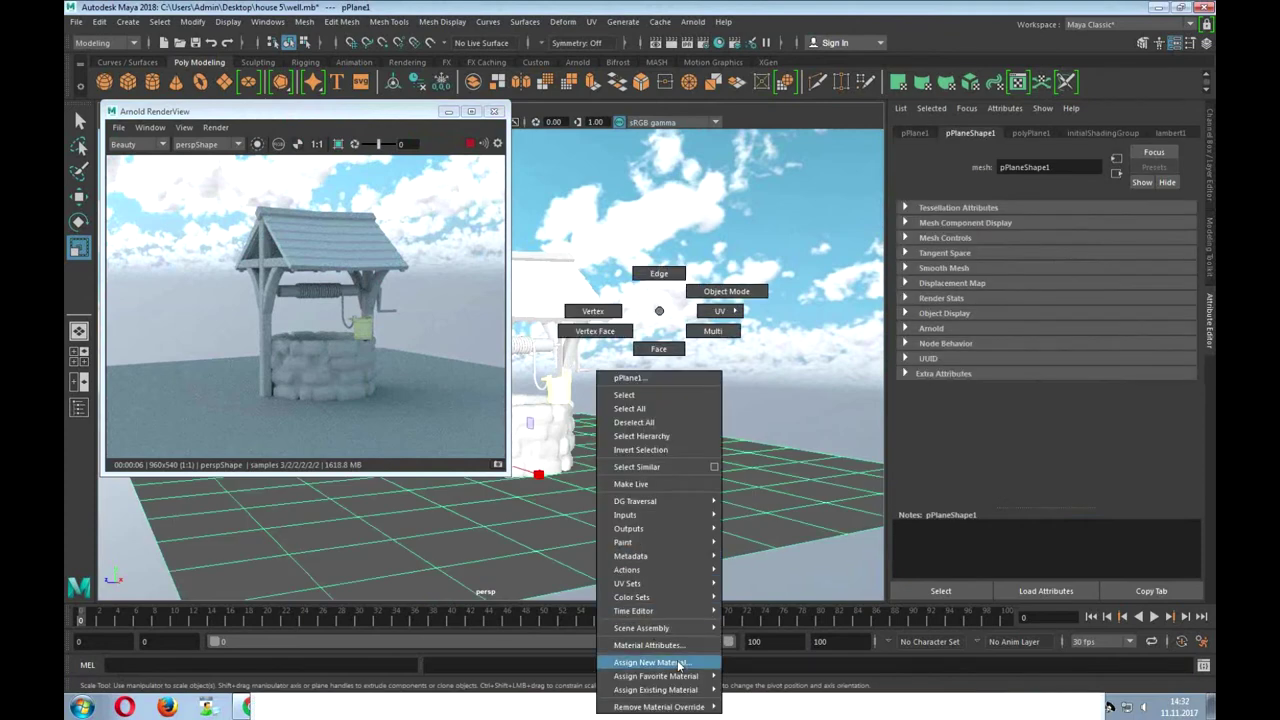
click(650, 662)
click(490, 352)
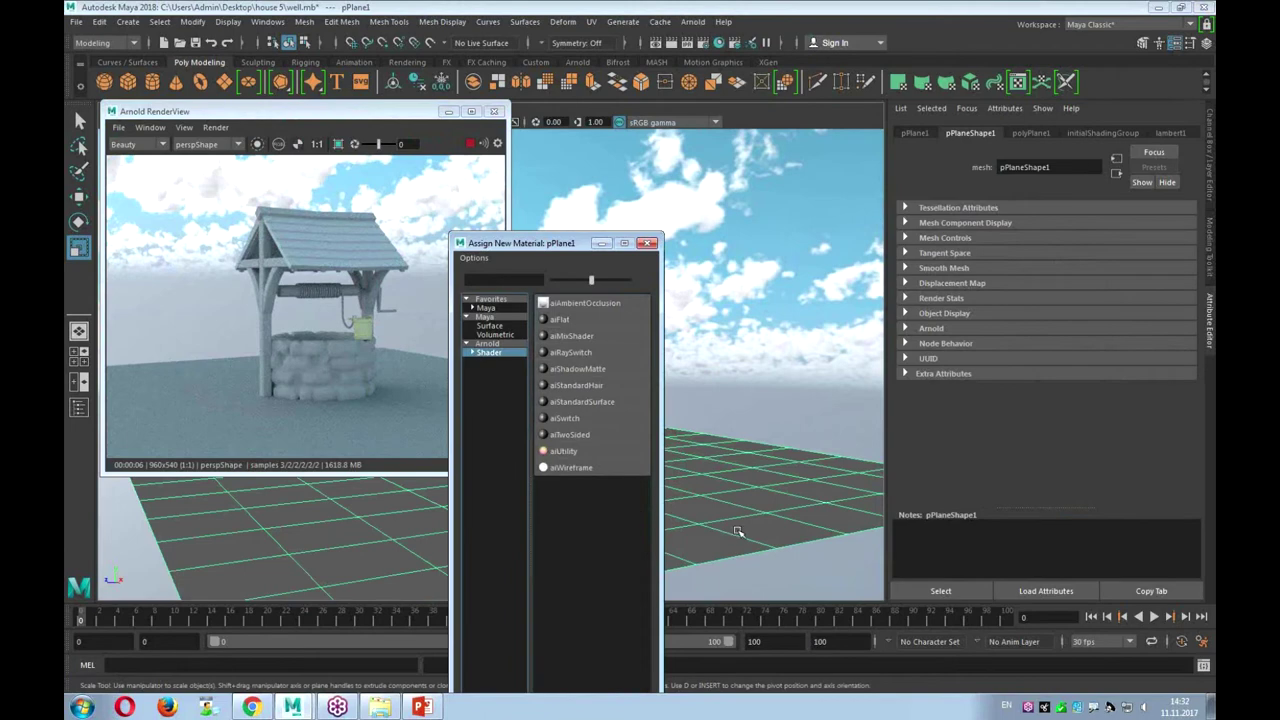
click(604, 370)
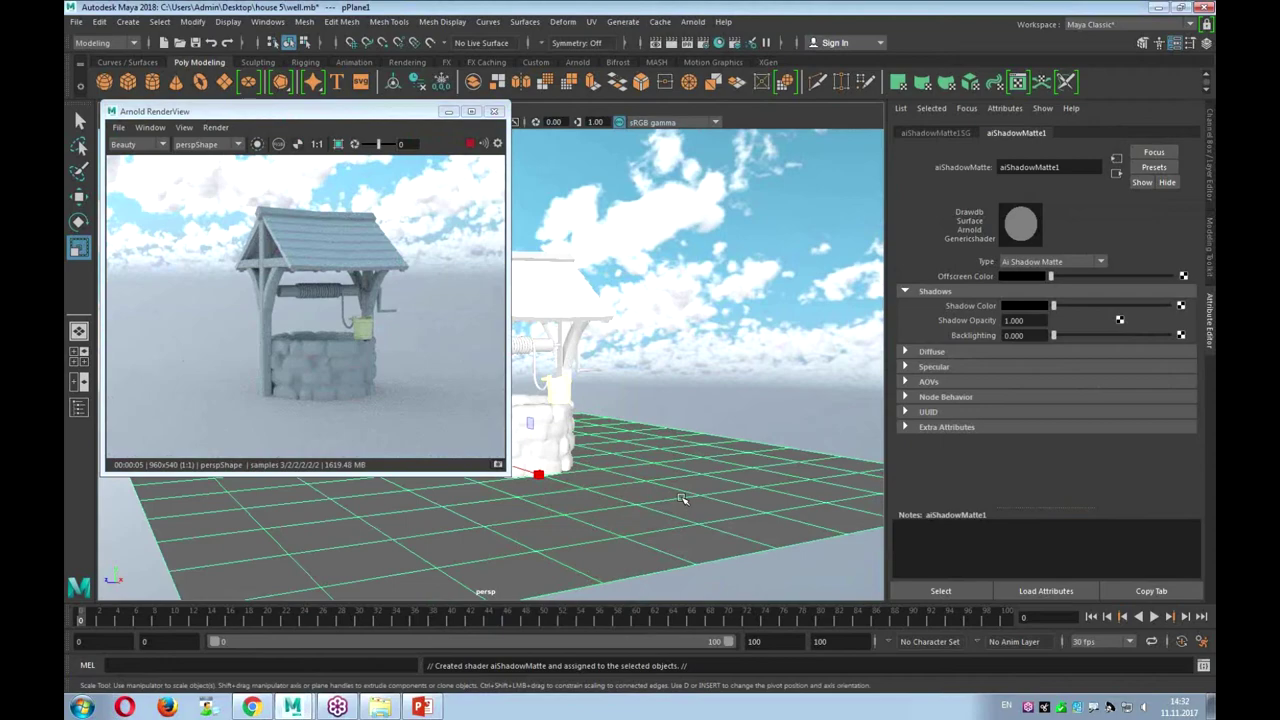
Move the camera closer to the well and bring up Render Settings
scroll(603, 489, up, 1)
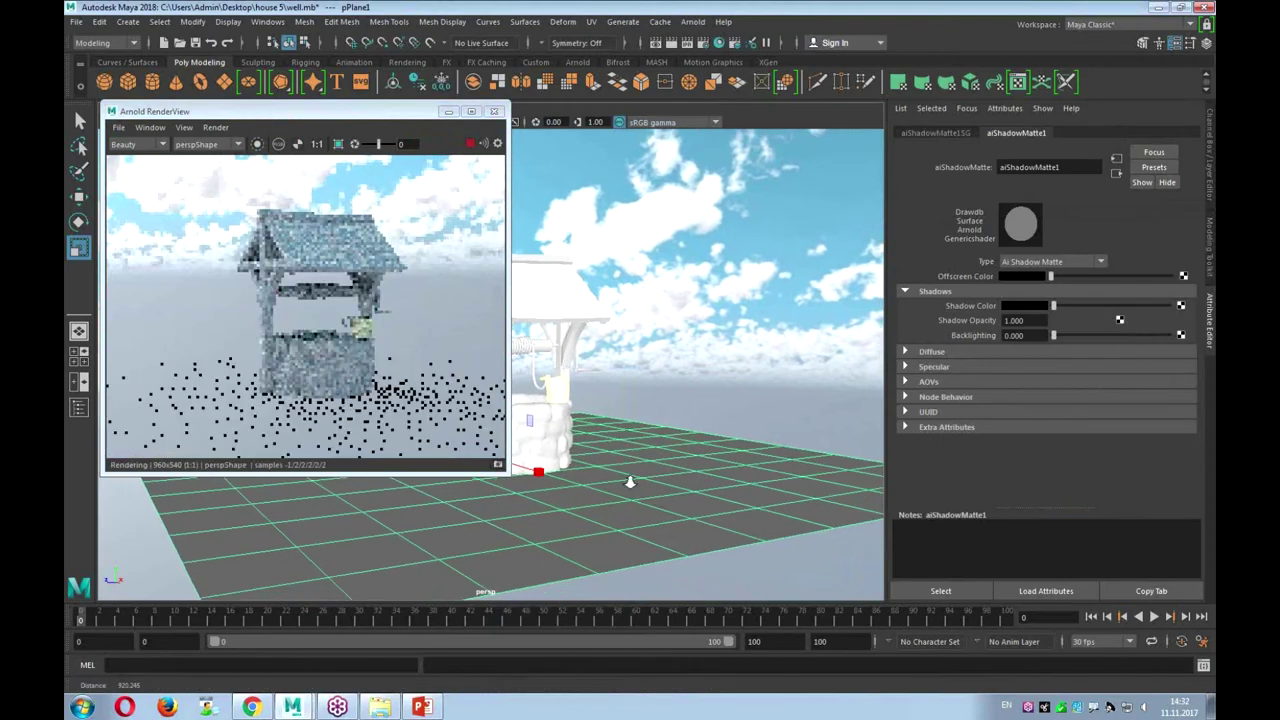
mouse_move(624, 444)
alt+right_down()
mouse_move(624, 567)
mouse_move(678, 538)
mouse_move(679, 519)
alt+right_up()
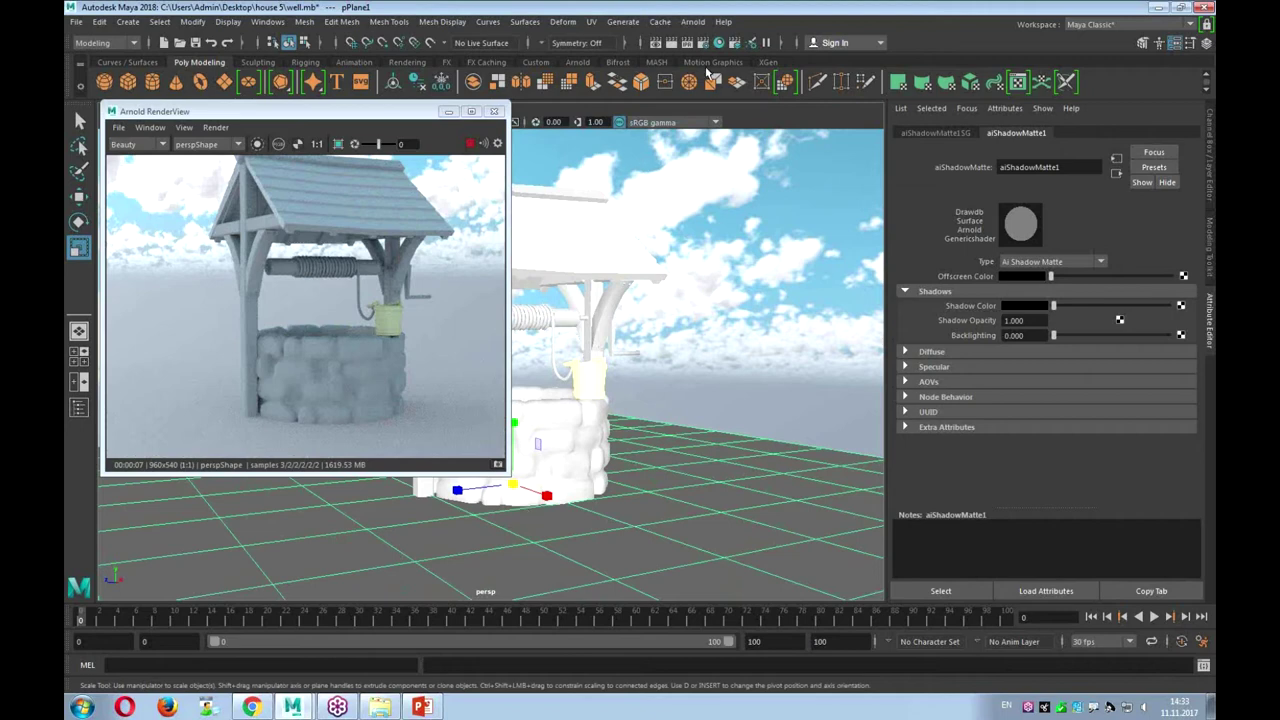
click(705, 44)
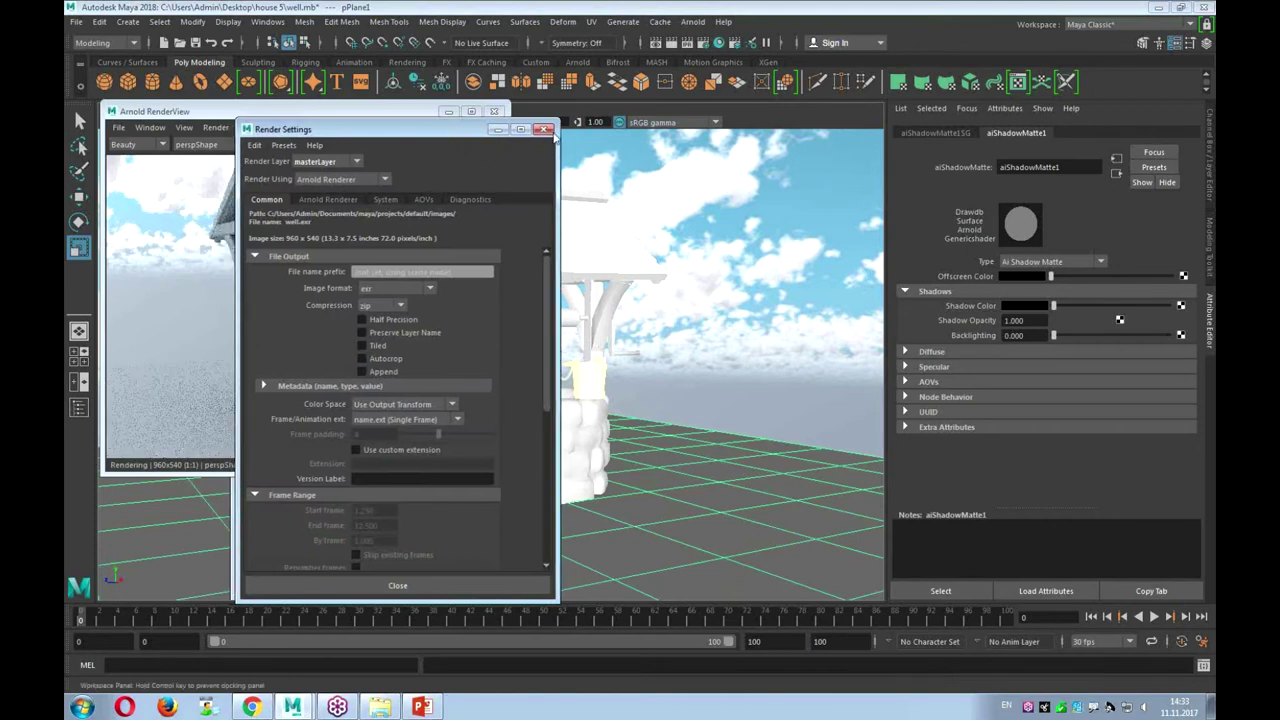
Place Render Settings beside the render and select the Arnold Camera (AA) sampling value
drag(460, 129, 635, 131)
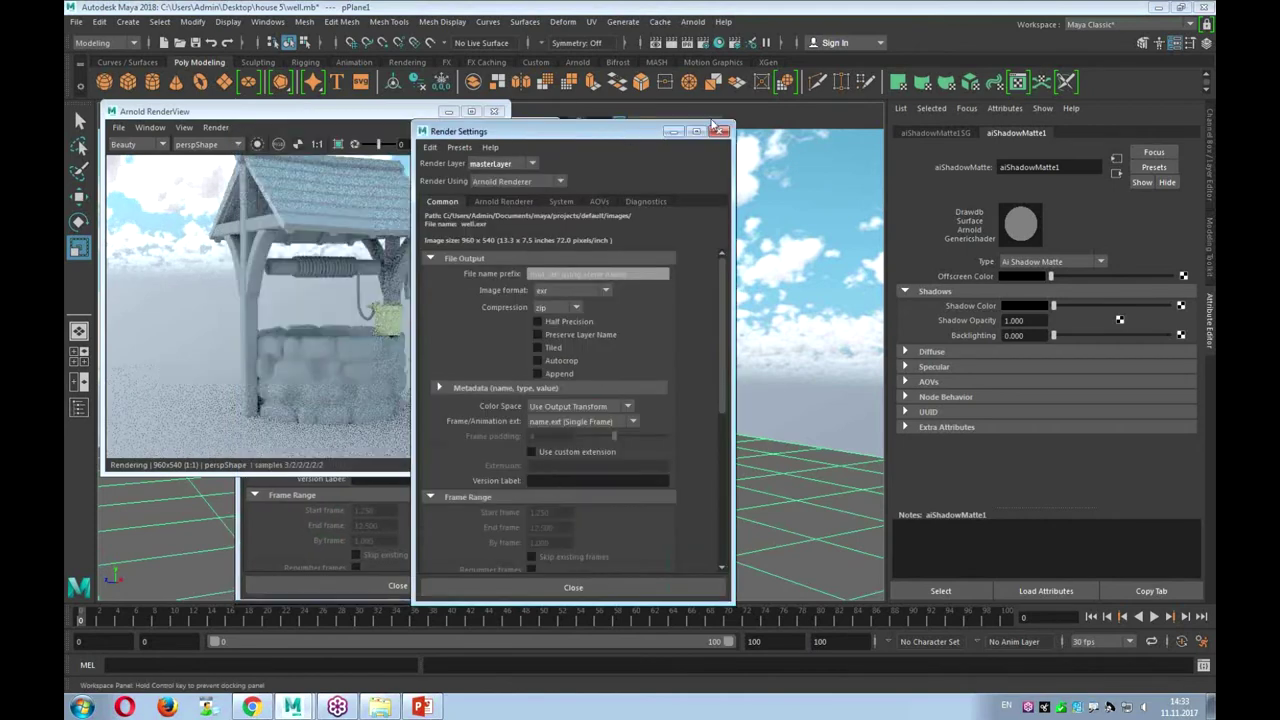
drag(715, 127, 733, 119)
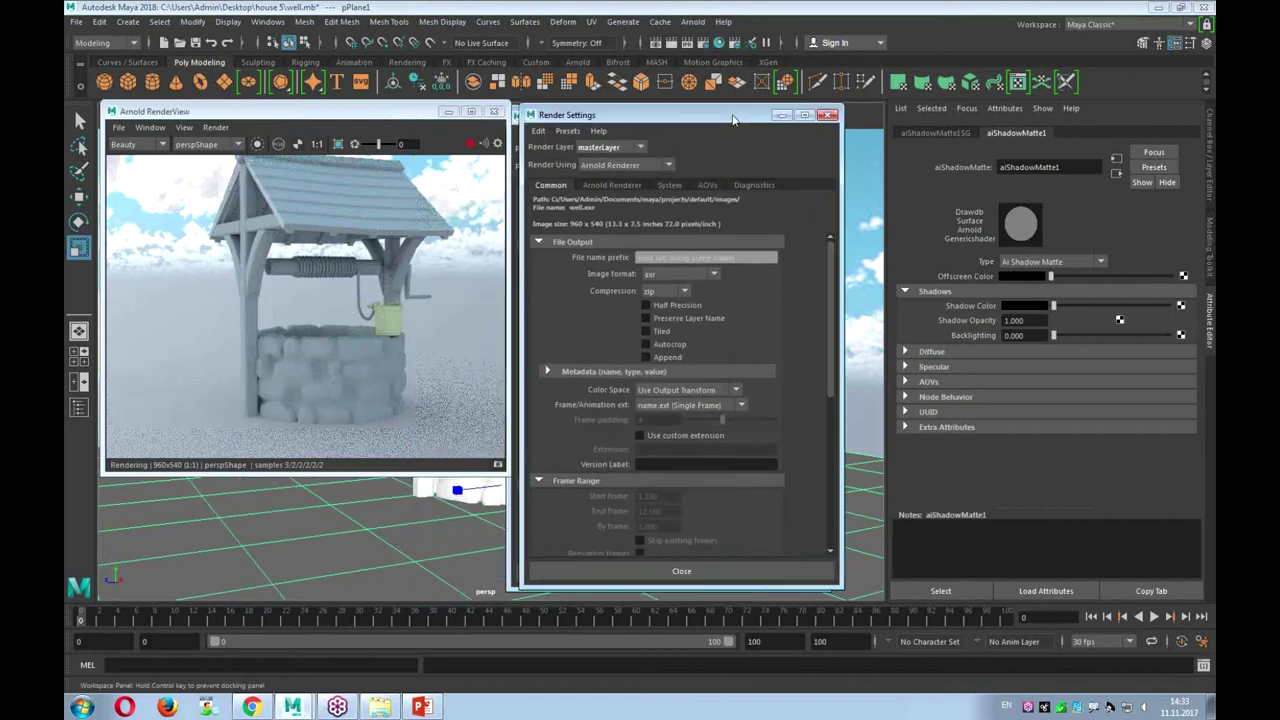
click(612, 185)
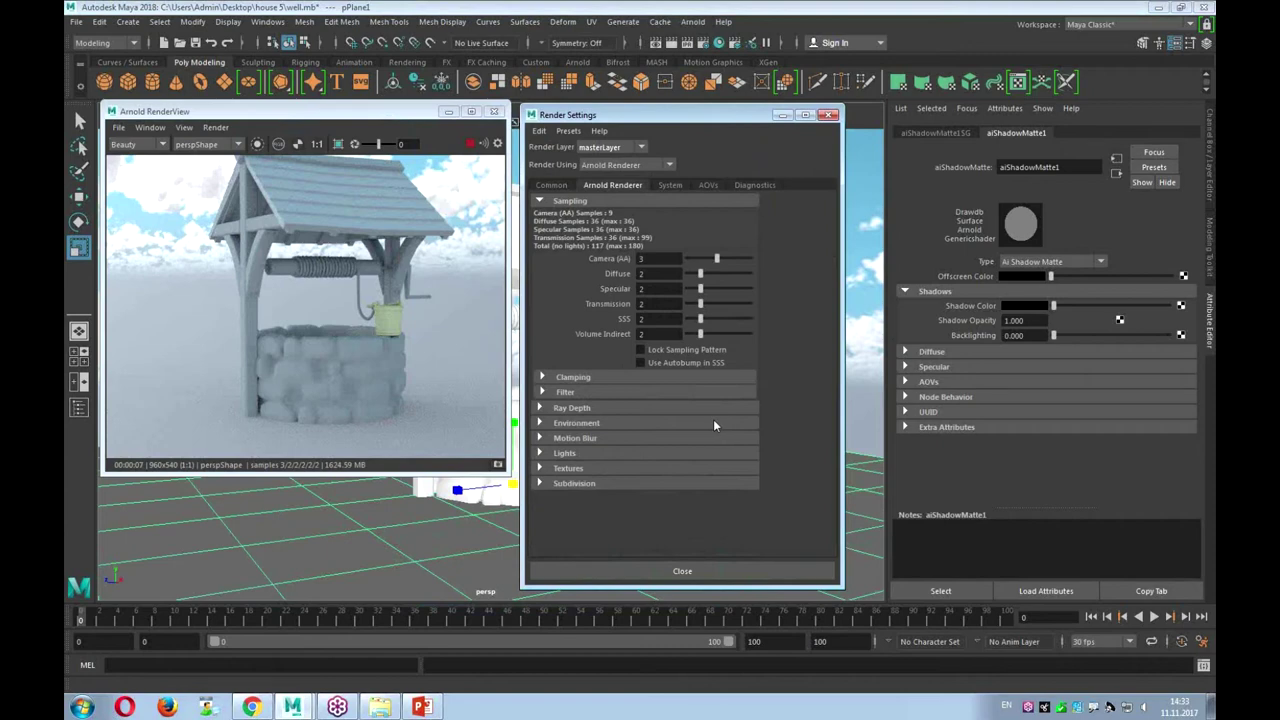
double_click(645, 259)
Set Arnold sampling to Camera (AA) 5 and Diffuse 6
drag(717, 260, 686, 260)
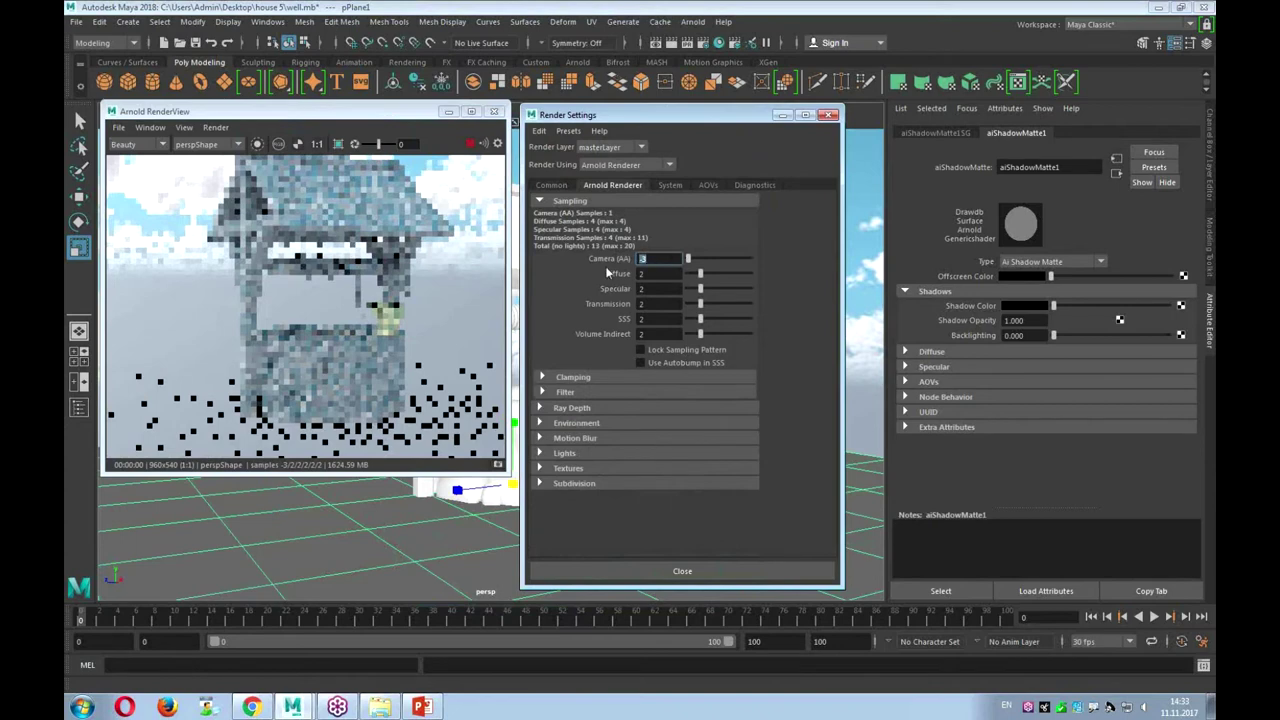
text(5)
key(Tab)
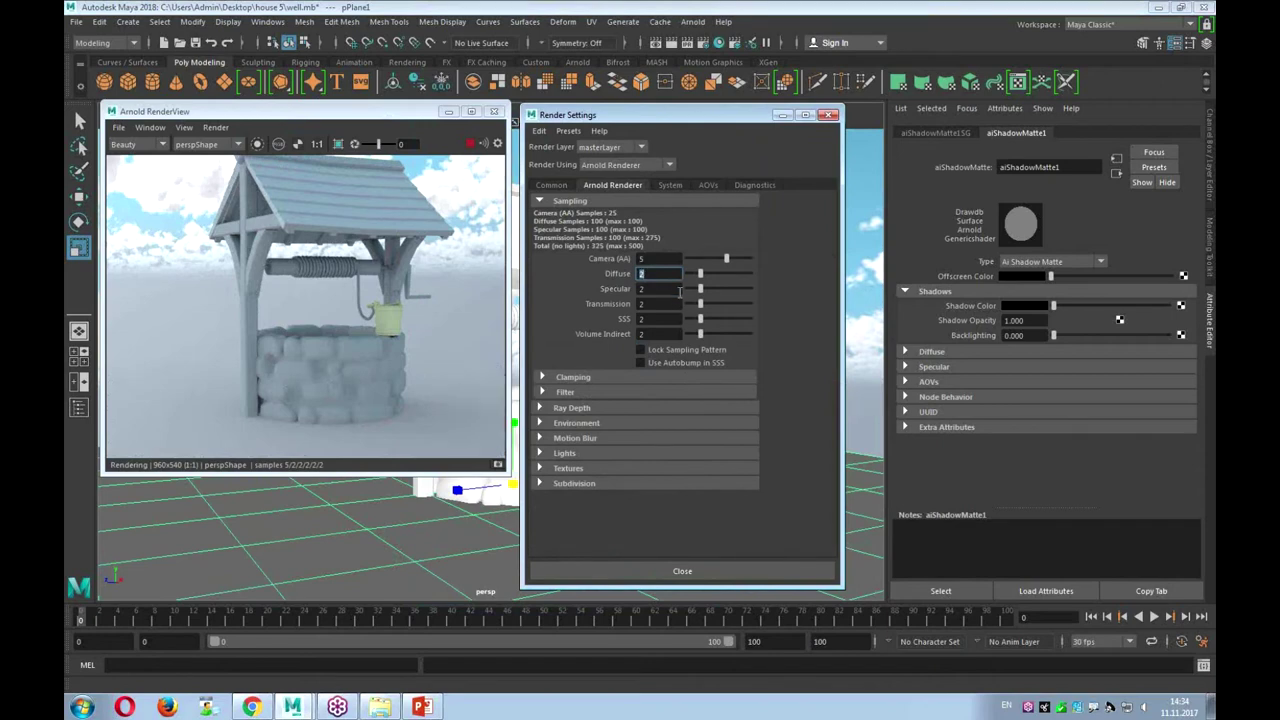
text(3)
key(Tab)
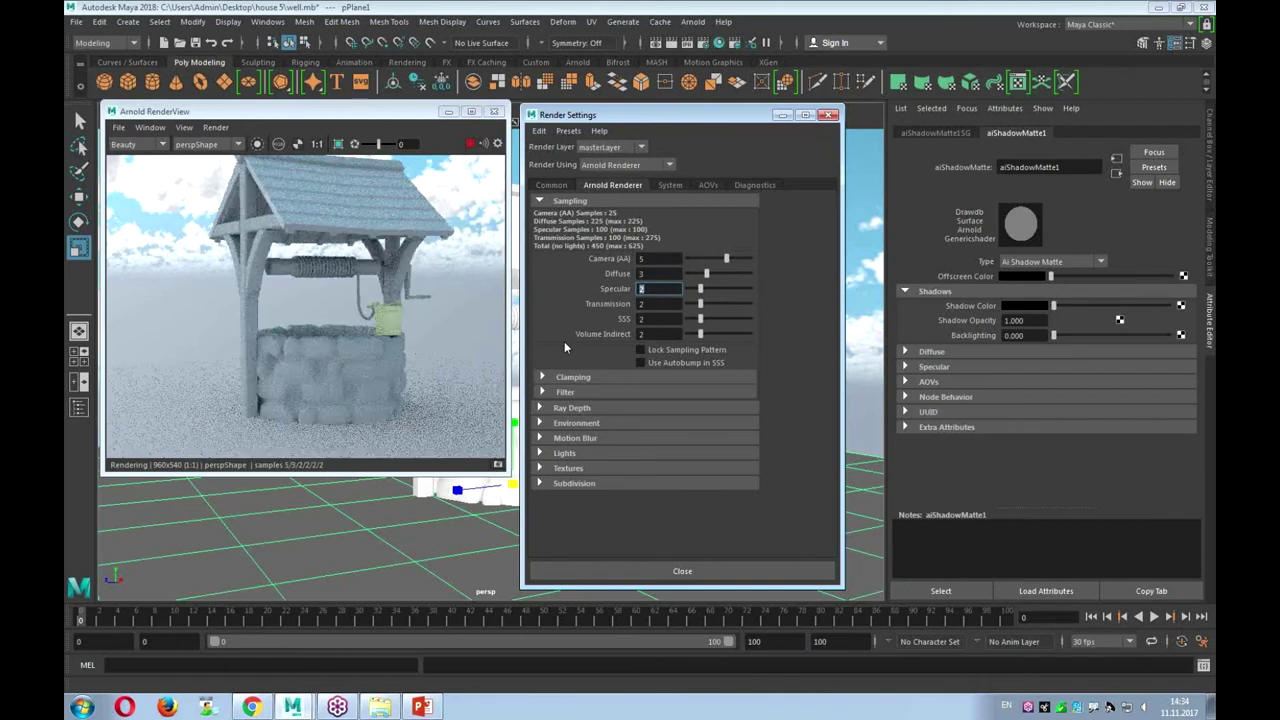
key(shift+Tab)
text(6)
key(Tab)
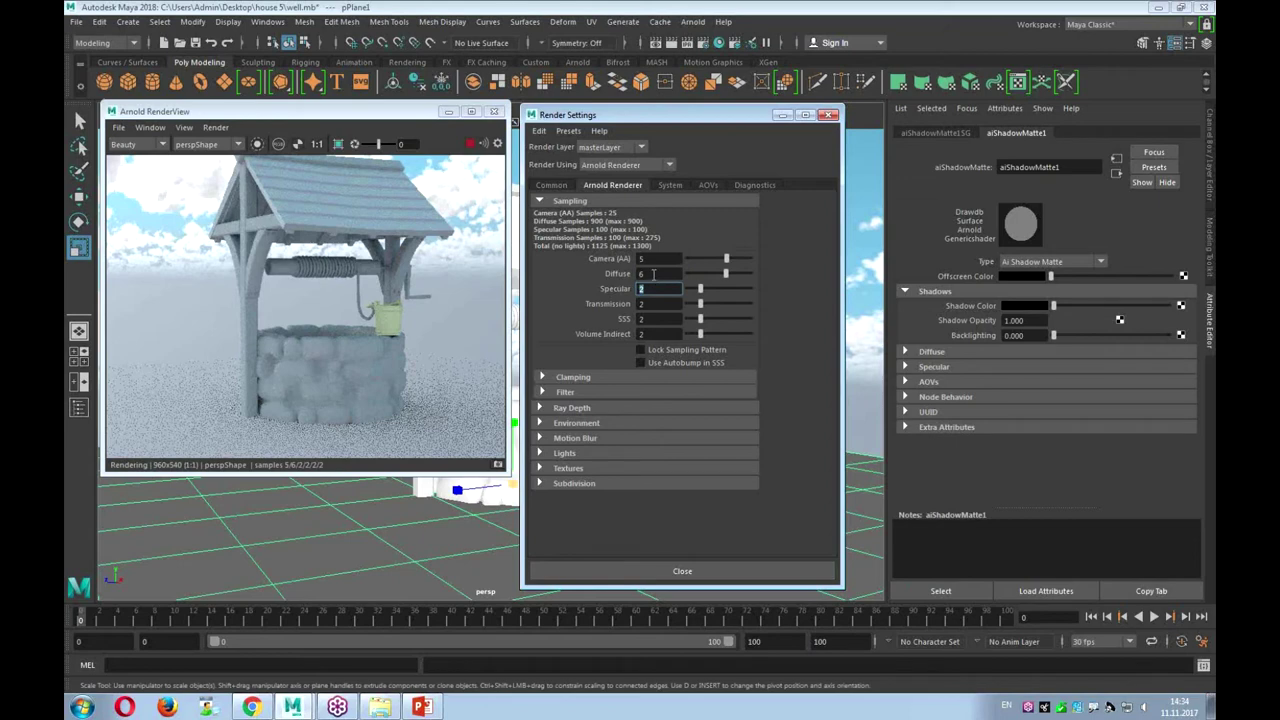
click(863, 192)
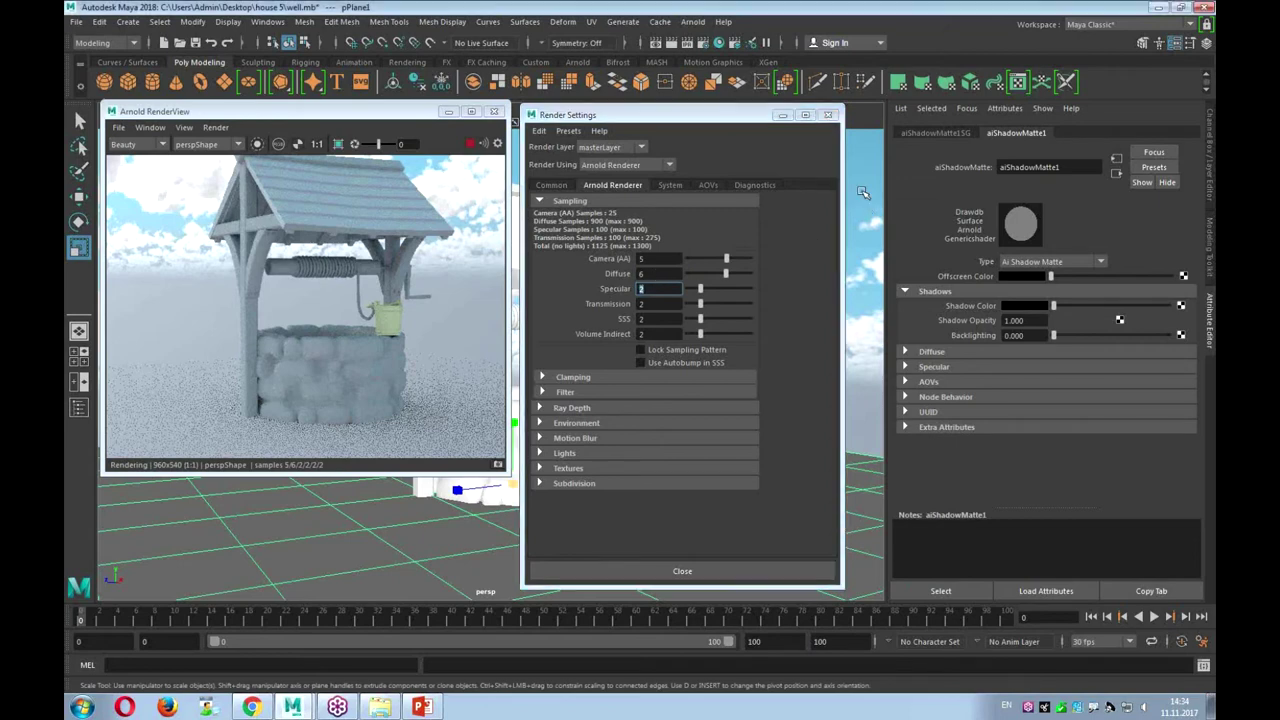
Select the aiSkyDomeLight and set its Samples to 4
click(863, 192)
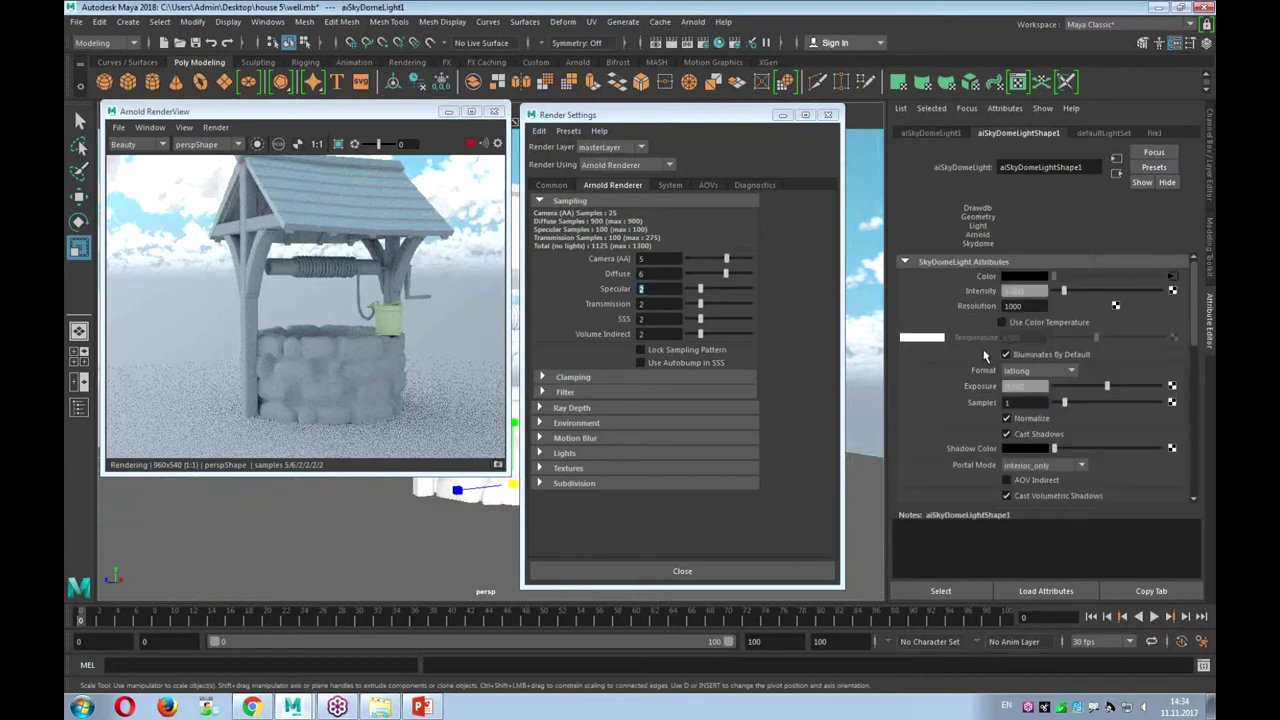
double_click(1018, 402)
text(4)
key(Return)
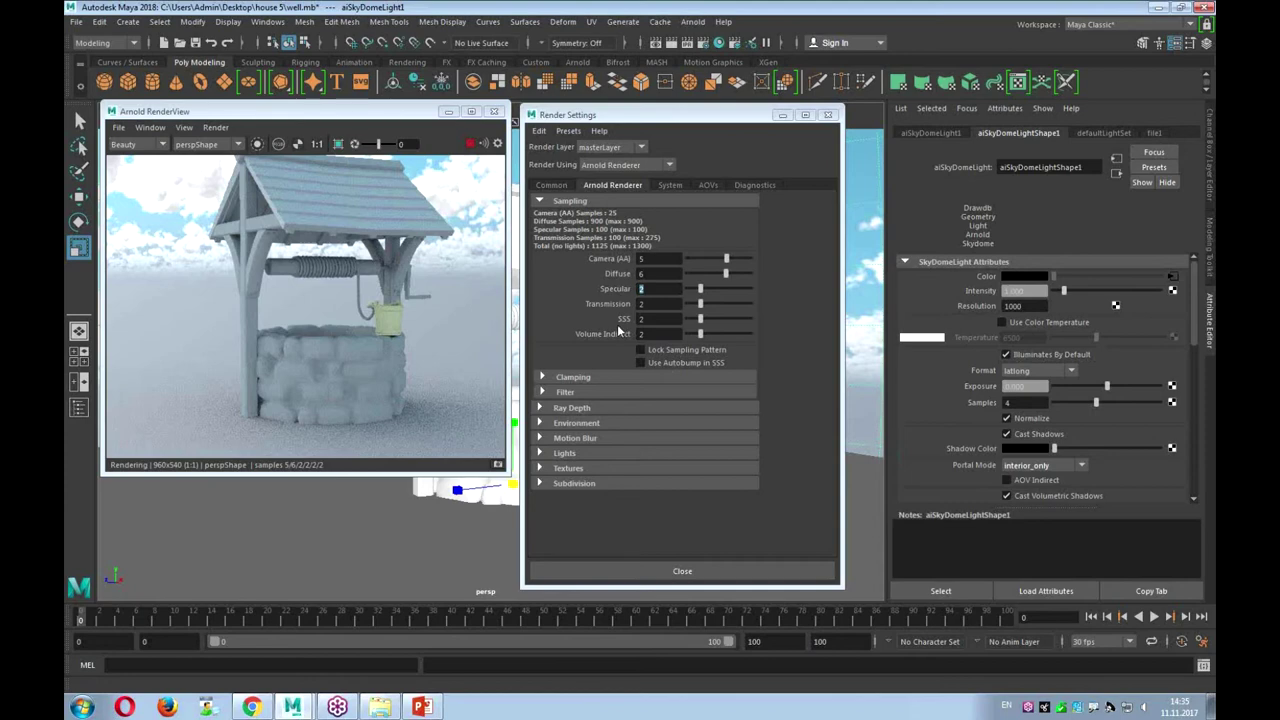
Close Render Settings, select the well, and bring up Hypershade with the RenderView minimized
click(830, 115)
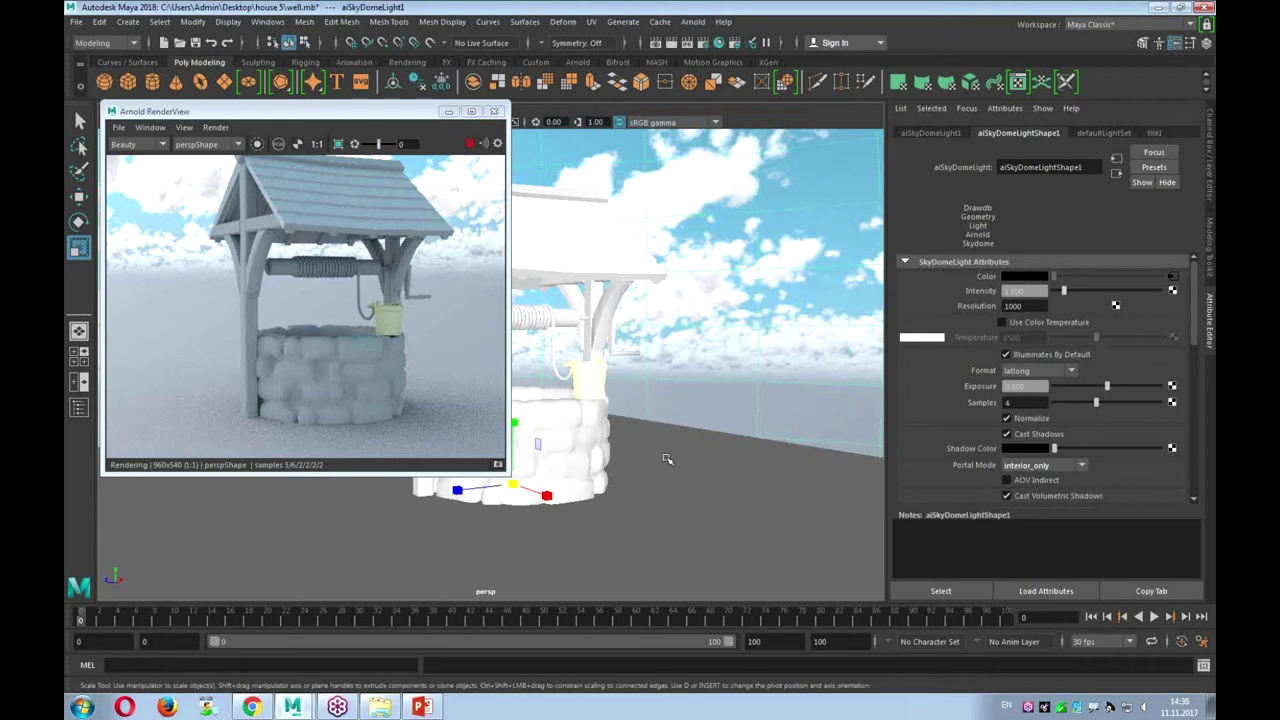
click(569, 422)
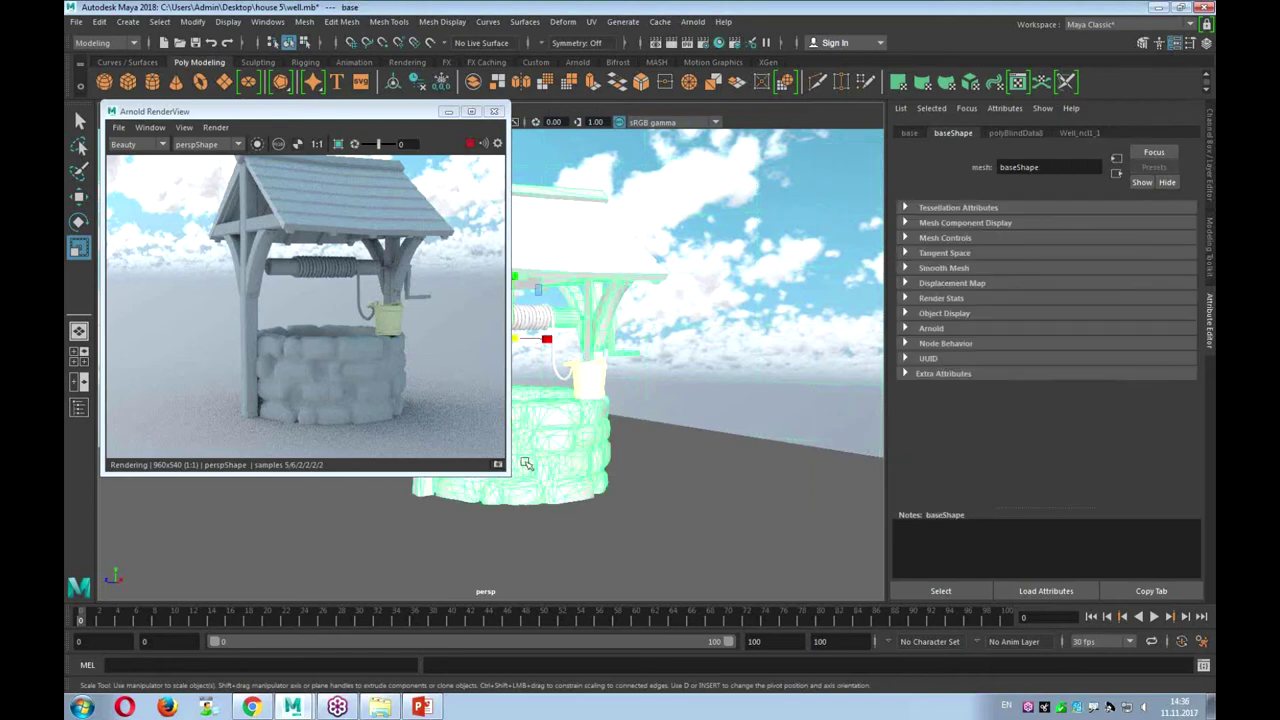
click(718, 43)
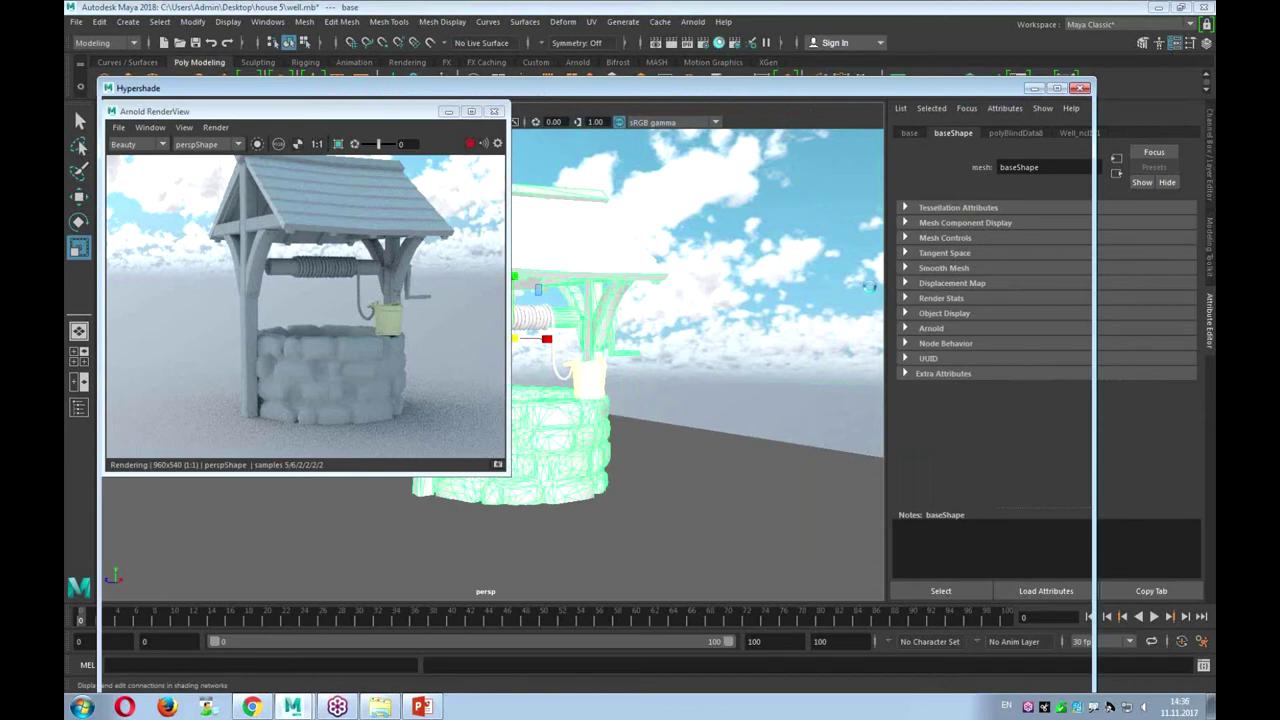
click(740, 94)
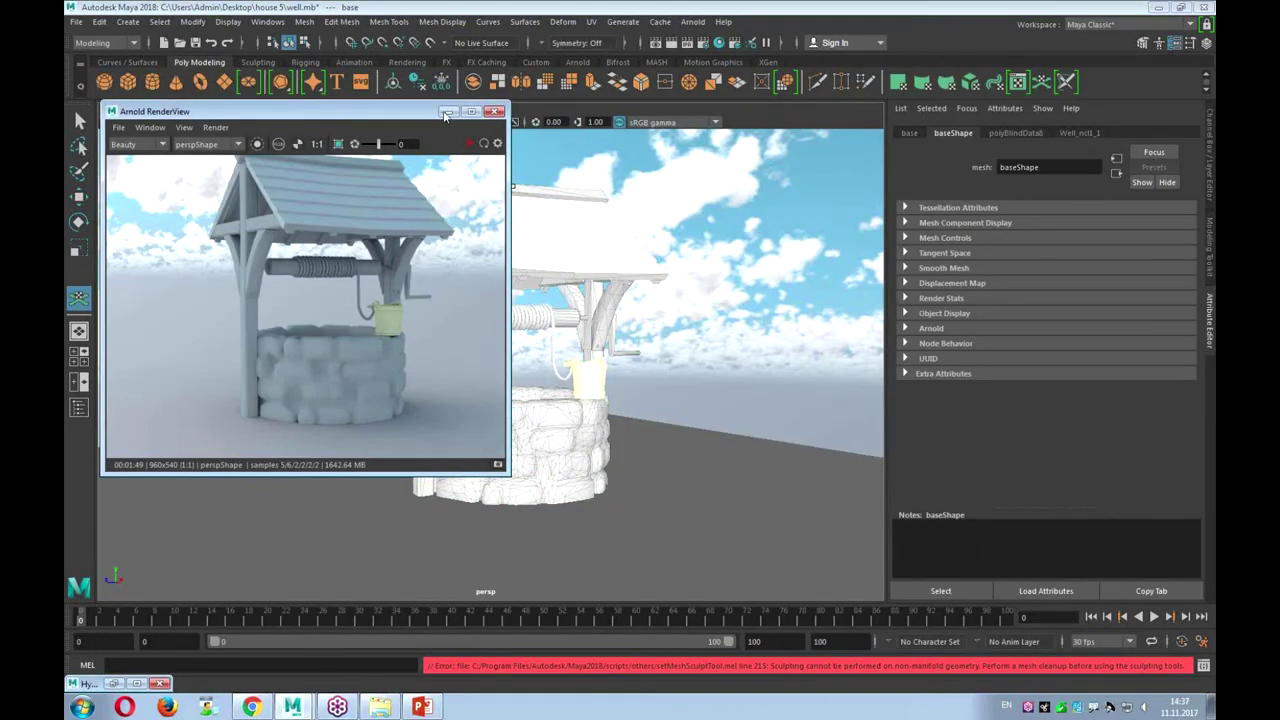
click(447, 111)
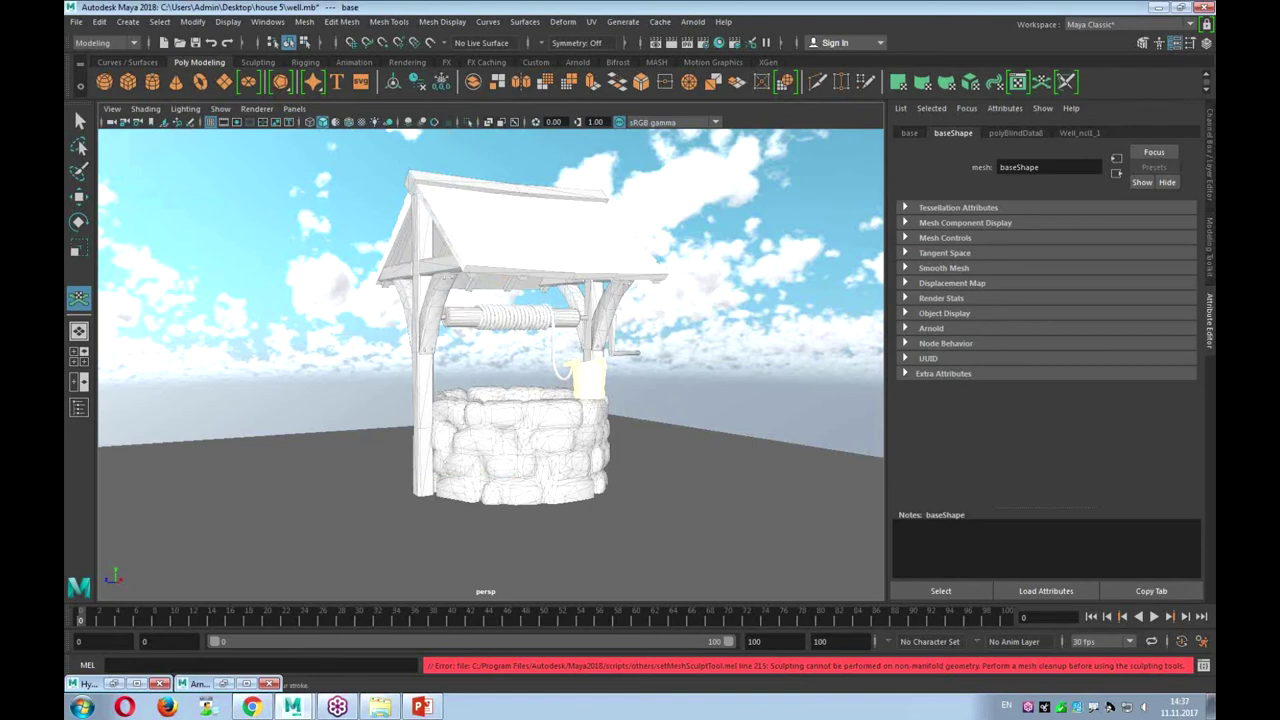
click(112, 684)
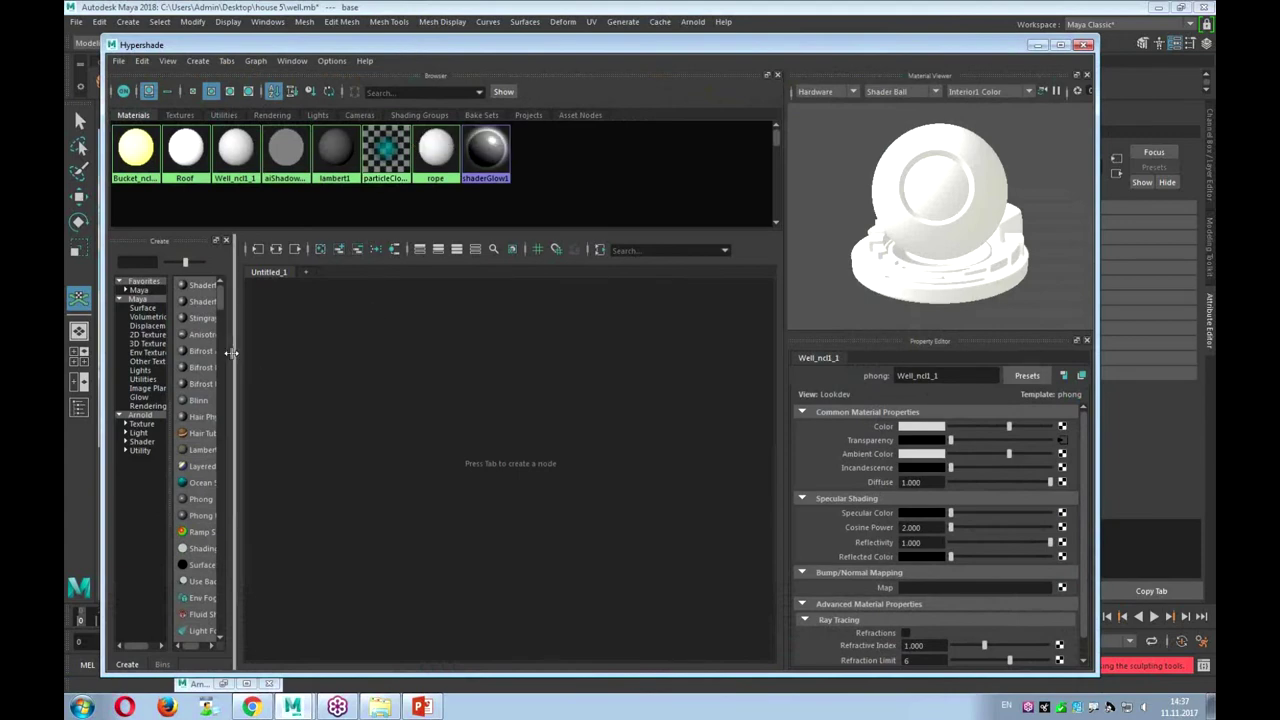
Create an aiStandardSurface node from Hypershade's Arnold Shader list and centre it in the graph
drag(231, 357, 313, 347)
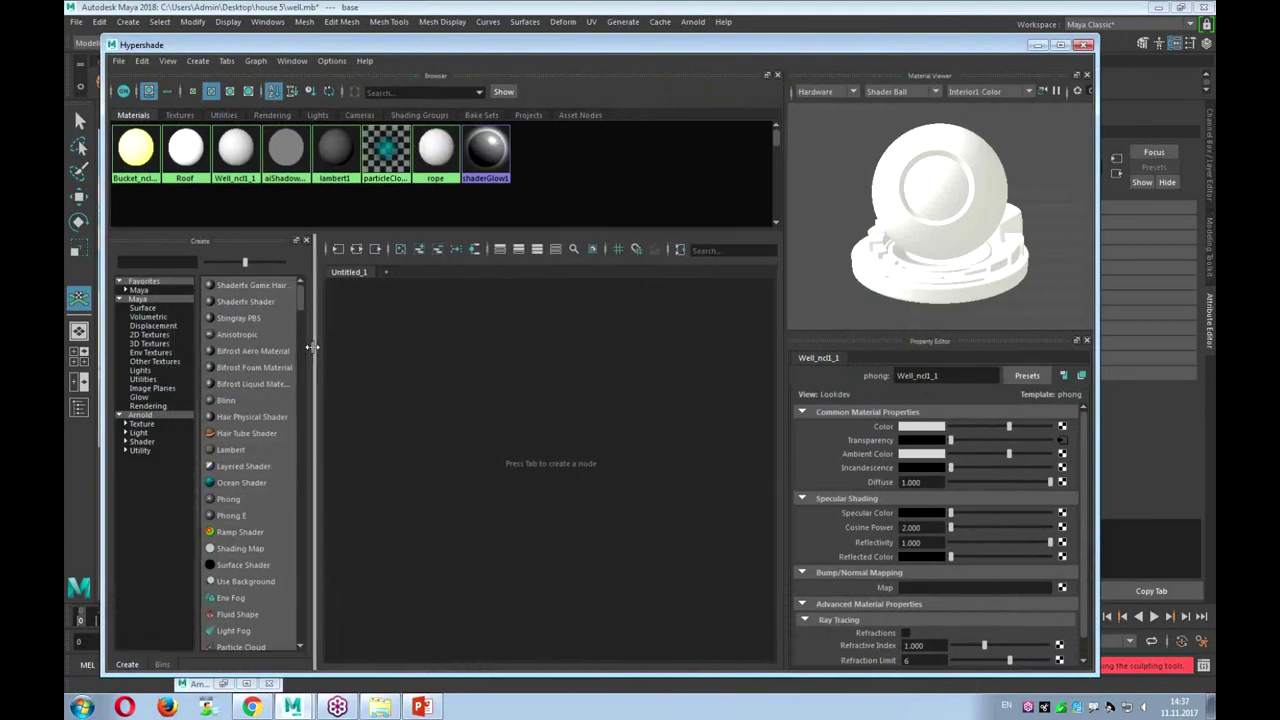
click(140, 415)
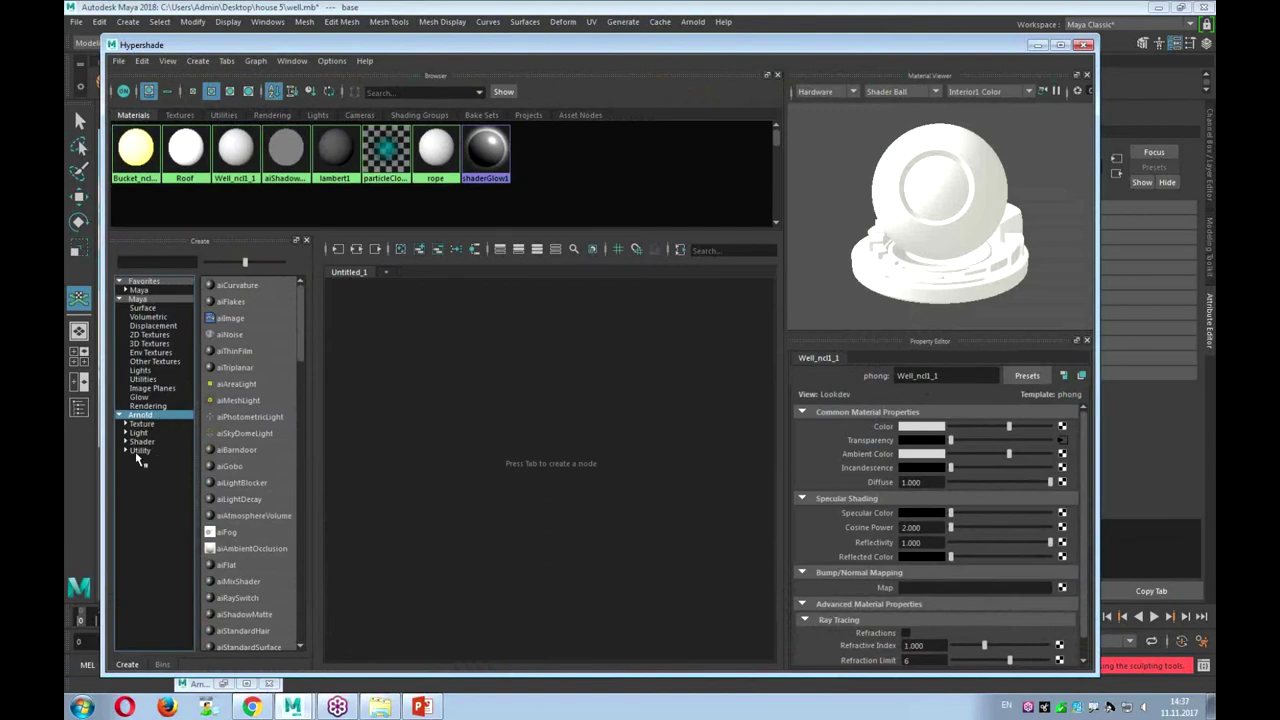
click(150, 442)
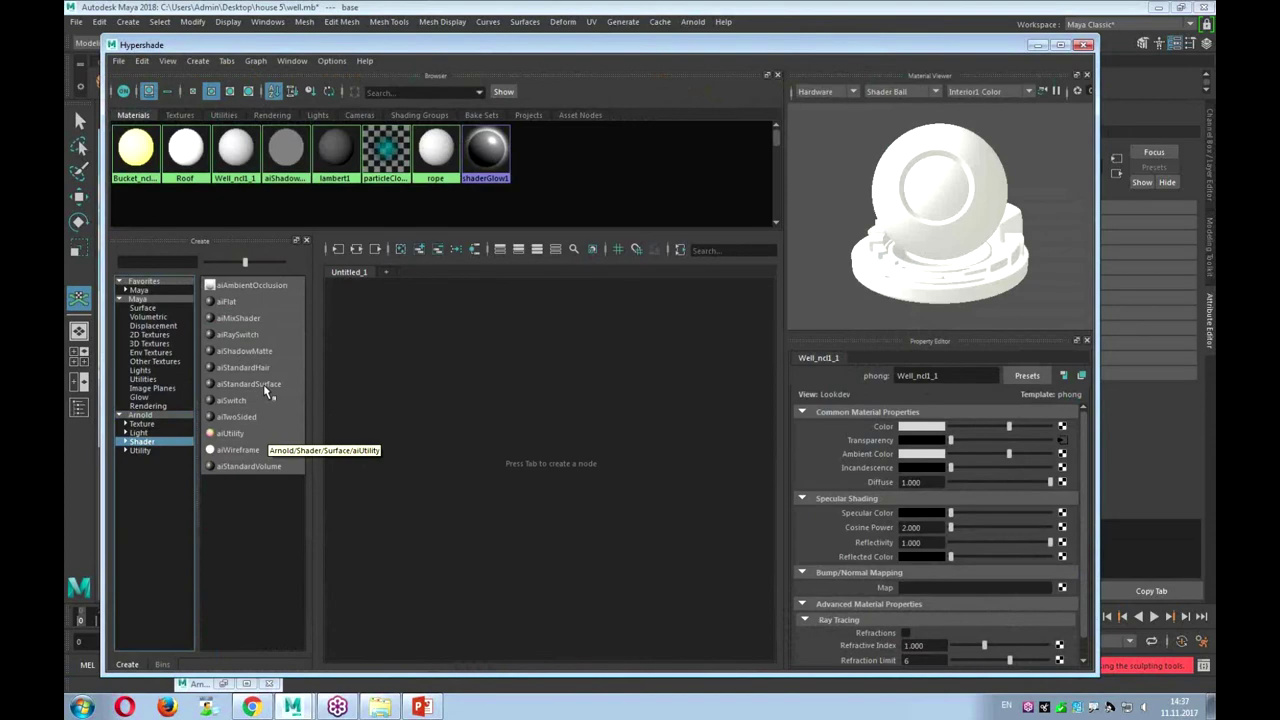
click(243, 386)
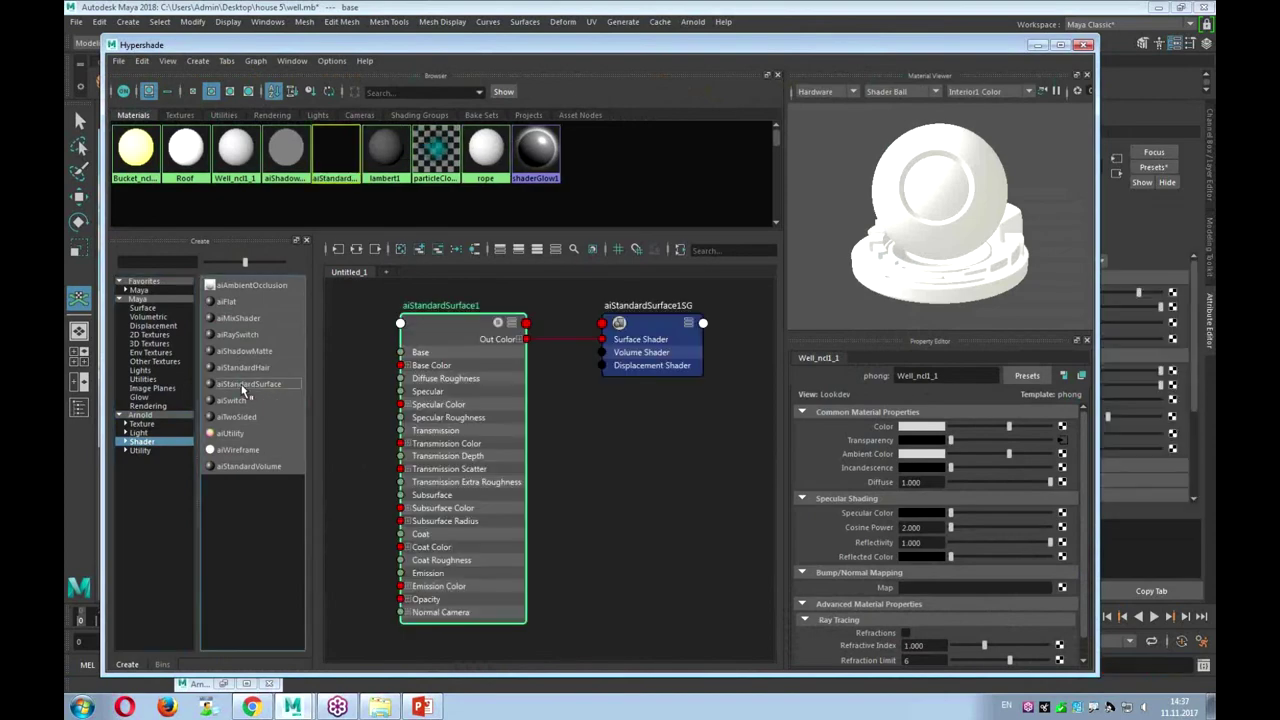
mouse_move(608, 490)
alt+middle_down()
mouse_move(714, 463)
mouse_move(757, 476)
alt+middle_up()
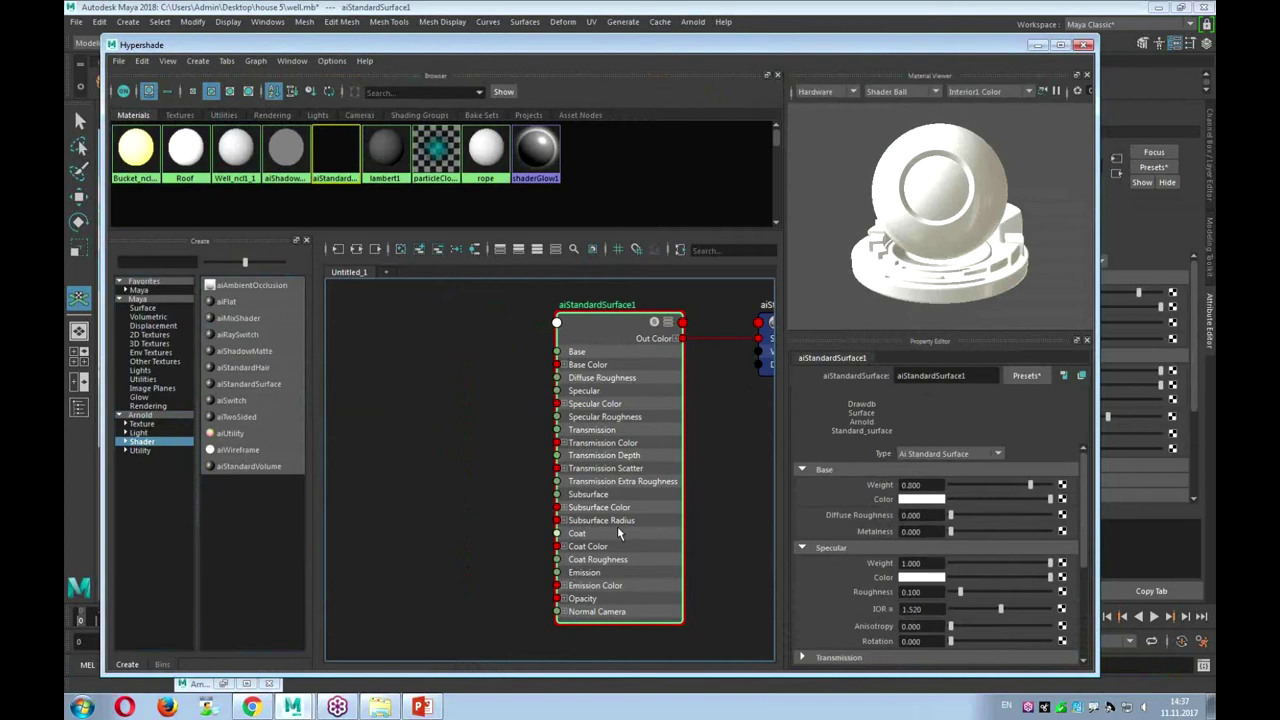
Show all attributes on the aiStandardSurface1 node and pan the graph to fit it
right_click(613, 320)
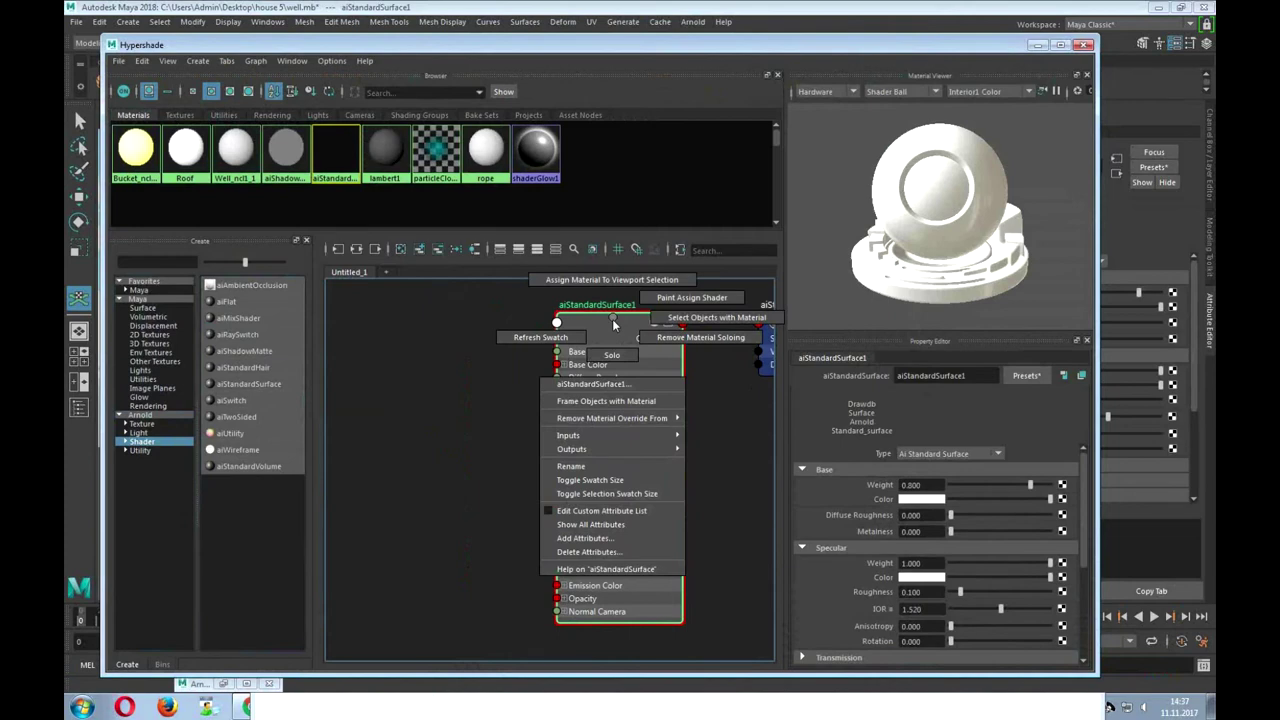
click(630, 525)
mouse_move(737, 530)
alt+middle_down()
mouse_move(749, 331)
mouse_move(741, 554)
alt+middle_up()
alt+middle_drag(749, 371, 740, 551)
alt+middle_drag(749, 460, 756, 500)
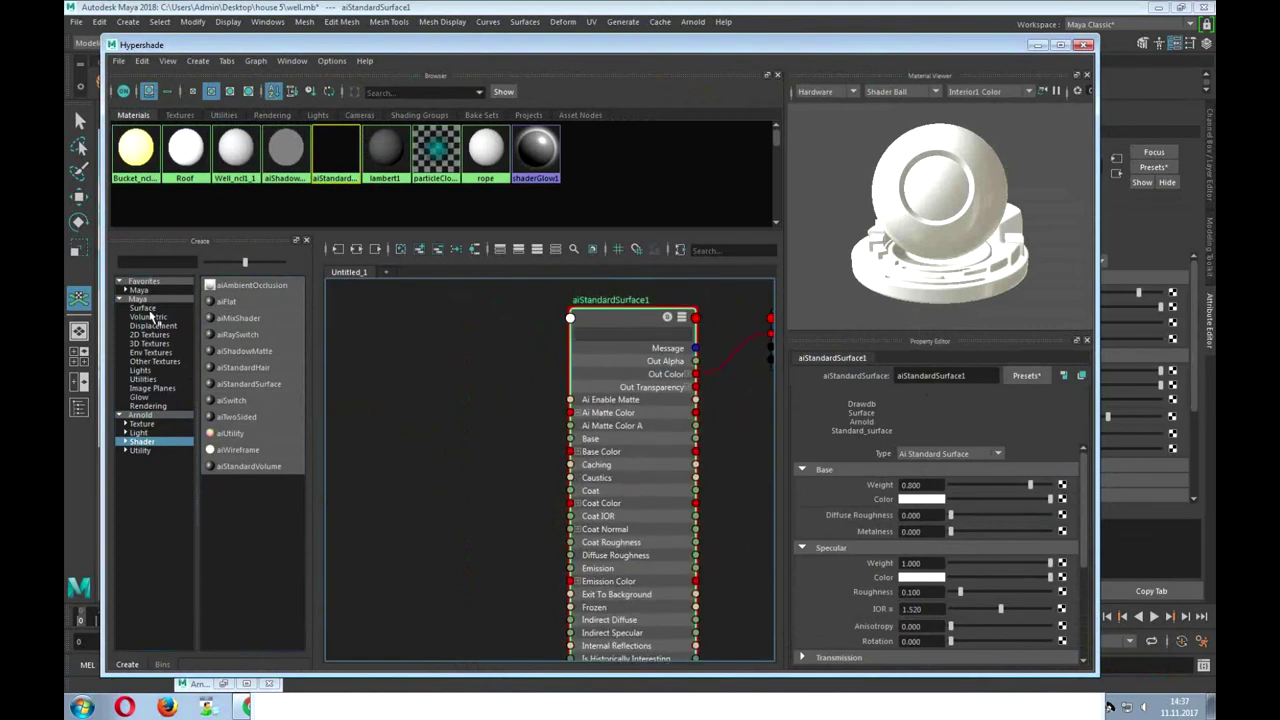
Add a file2 texture node to the left of aiStandardSurface1 and browse for its image
click(158, 335)
click(224, 334)
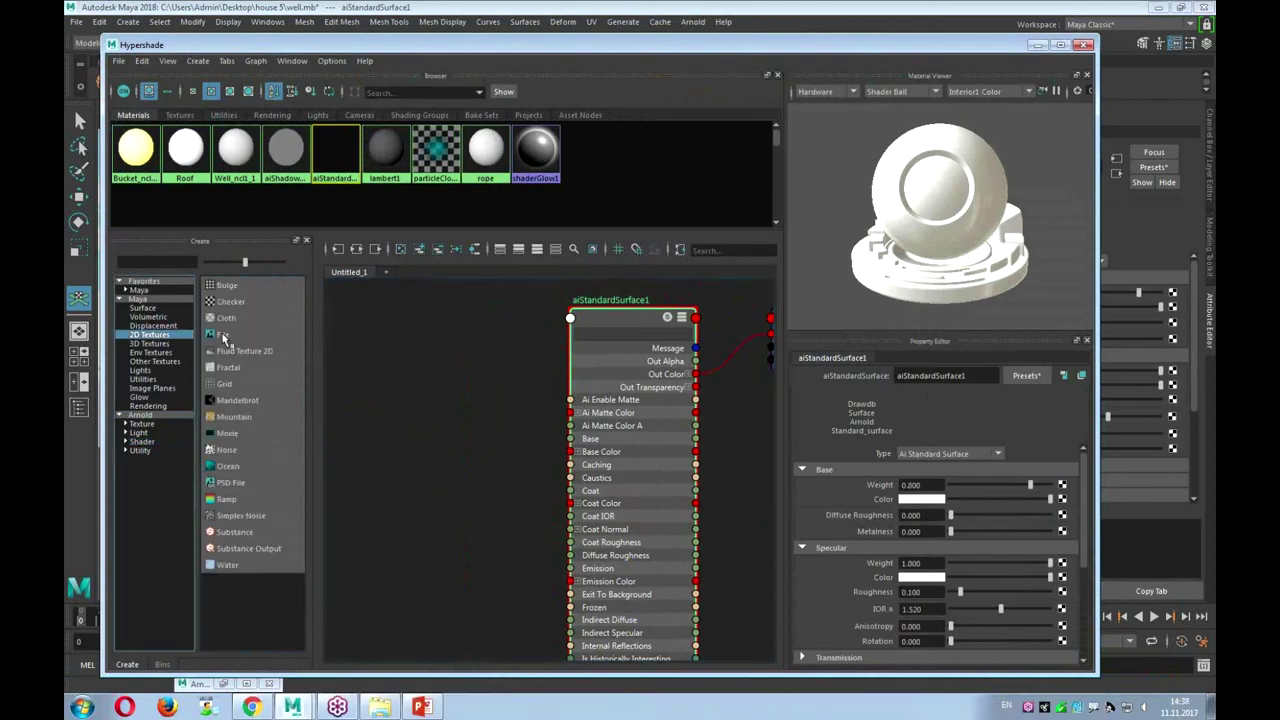
drag(622, 457, 451, 453)
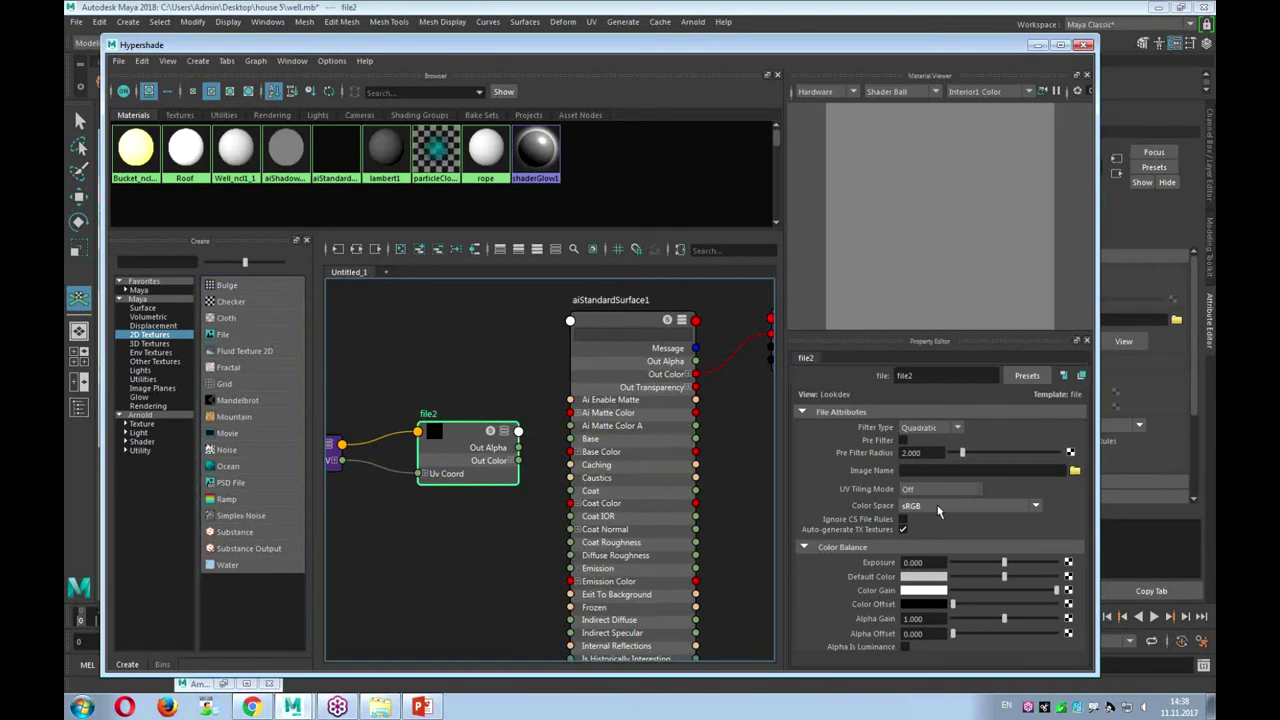
click(1074, 470)
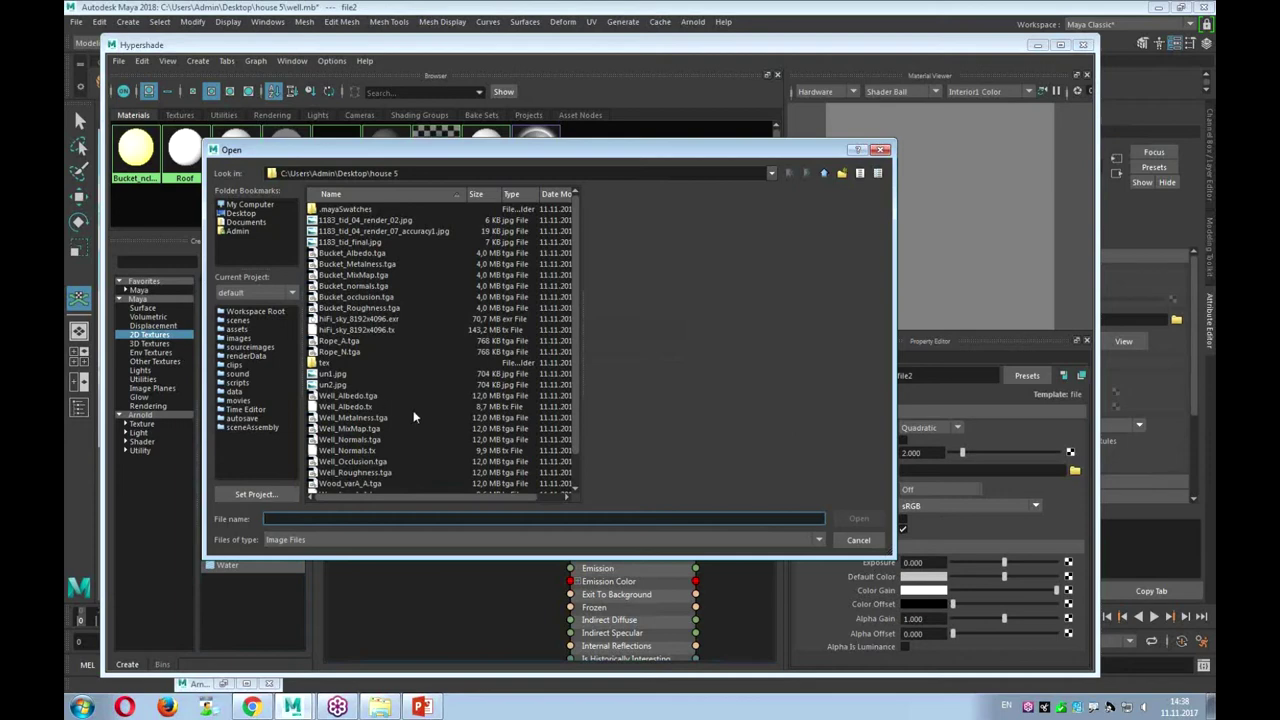
Load Well_Albedo.tga into file2 and connect its Out Color to aiStandardSurface1's Base Color
click(365, 397)
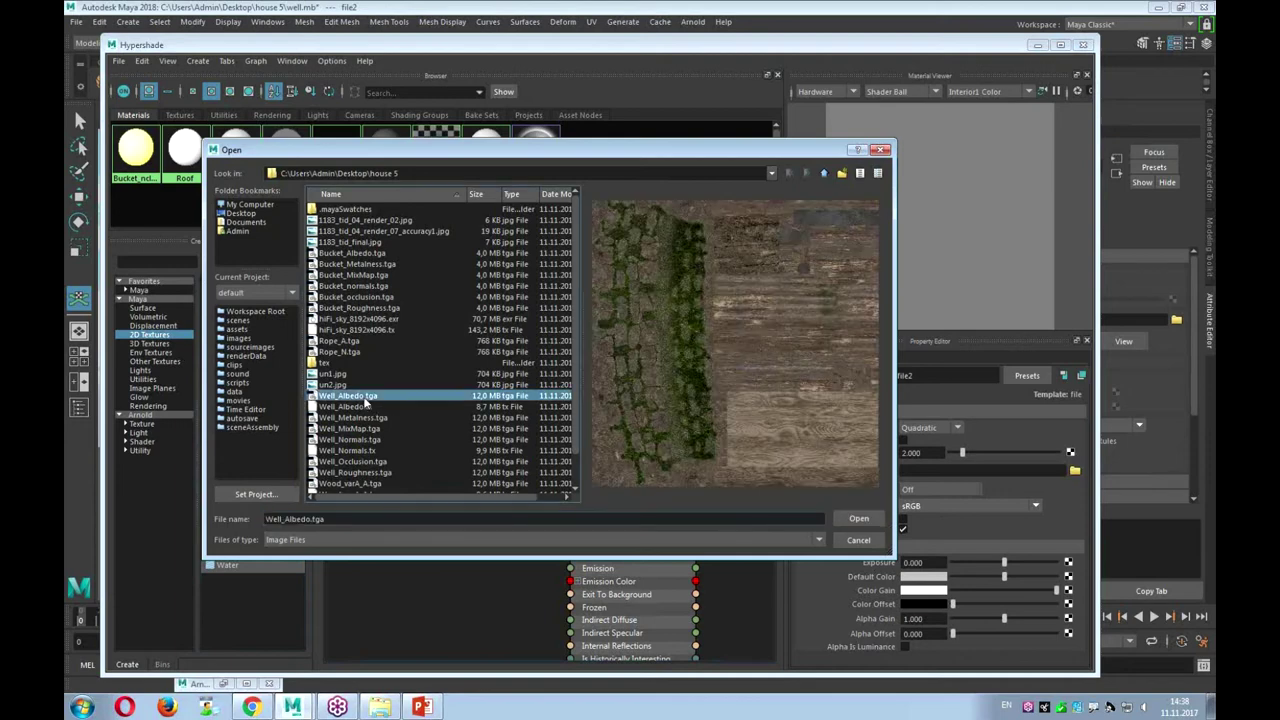
click(858, 518)
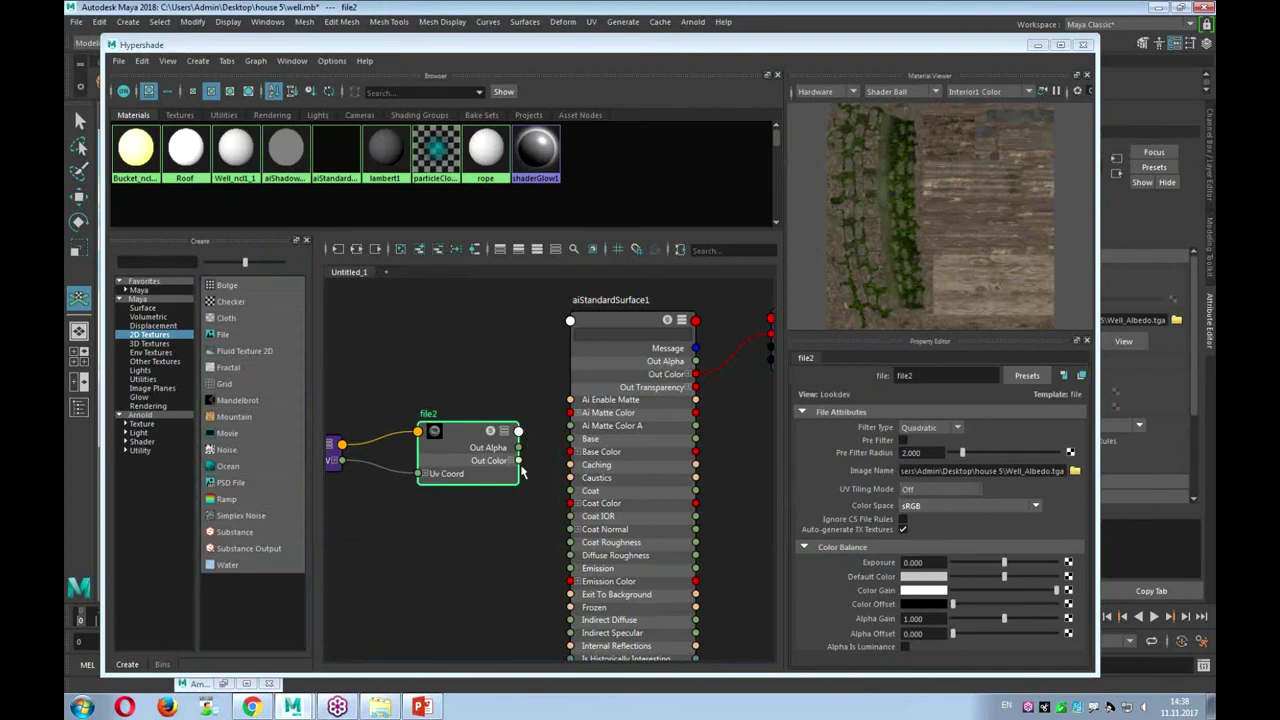
drag(518, 461, 570, 452)
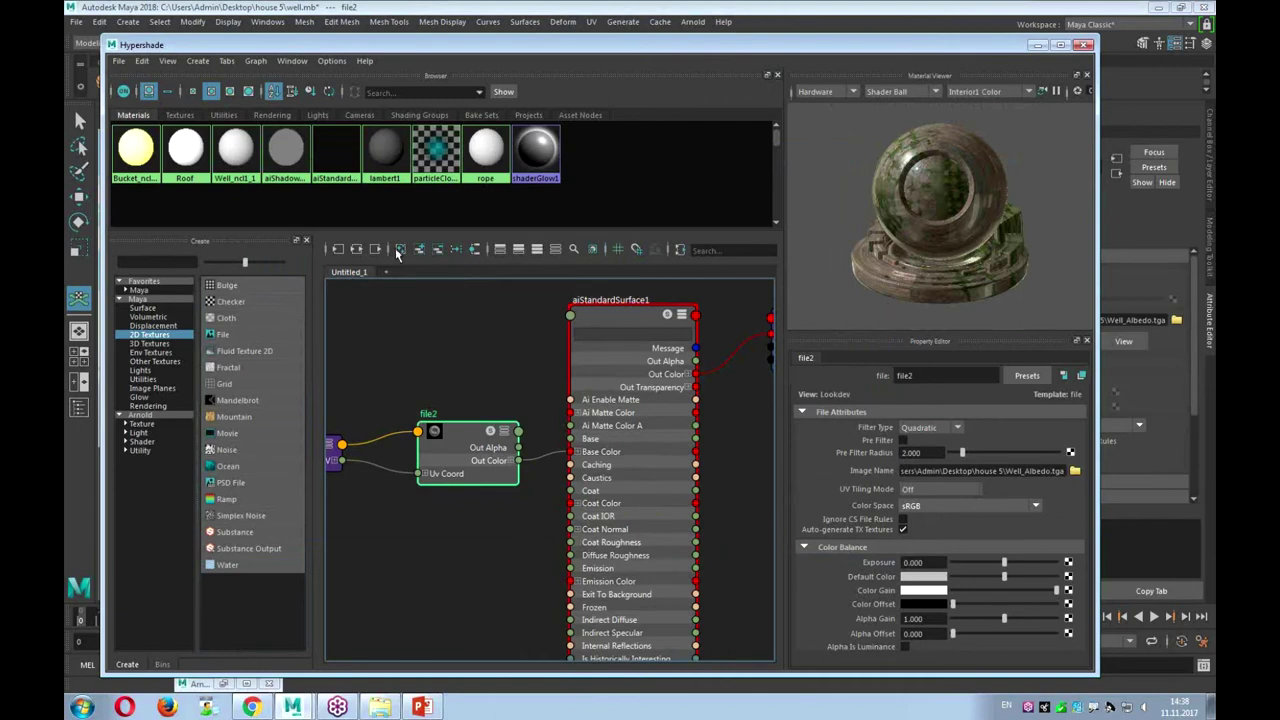
drag(388, 45, 414, 102)
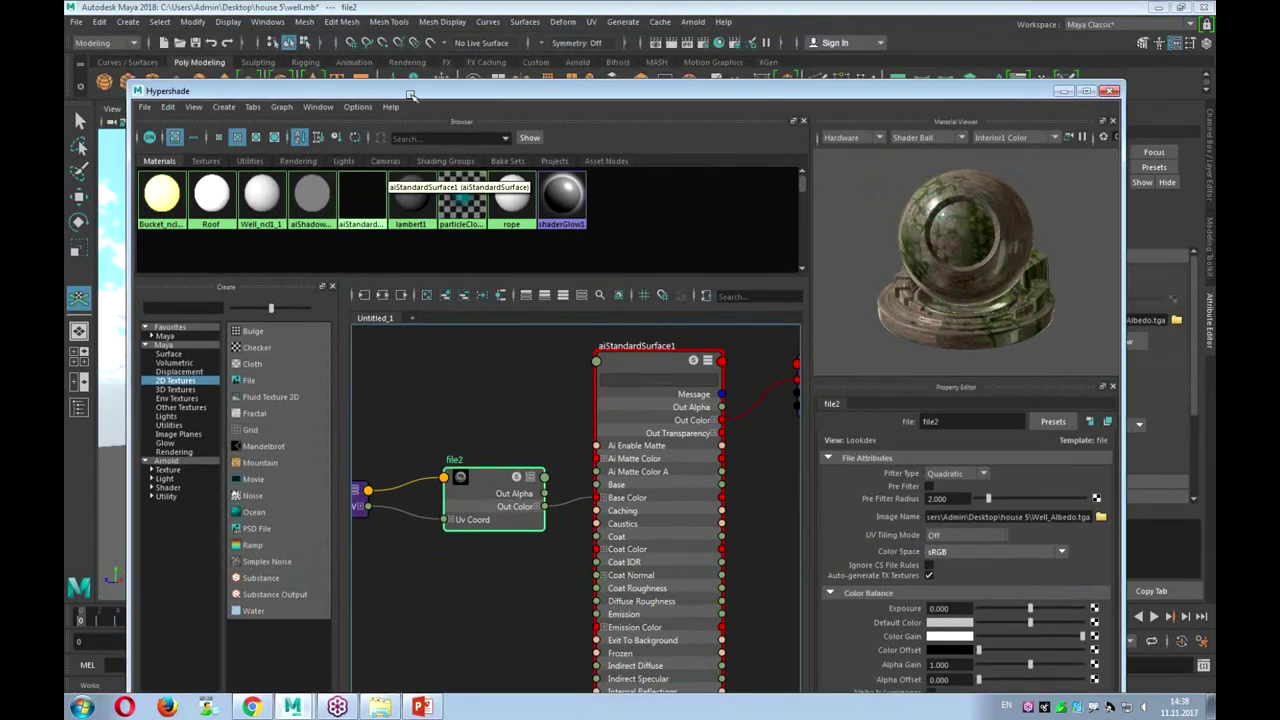
right_click(368, 185)
click(370, 146)
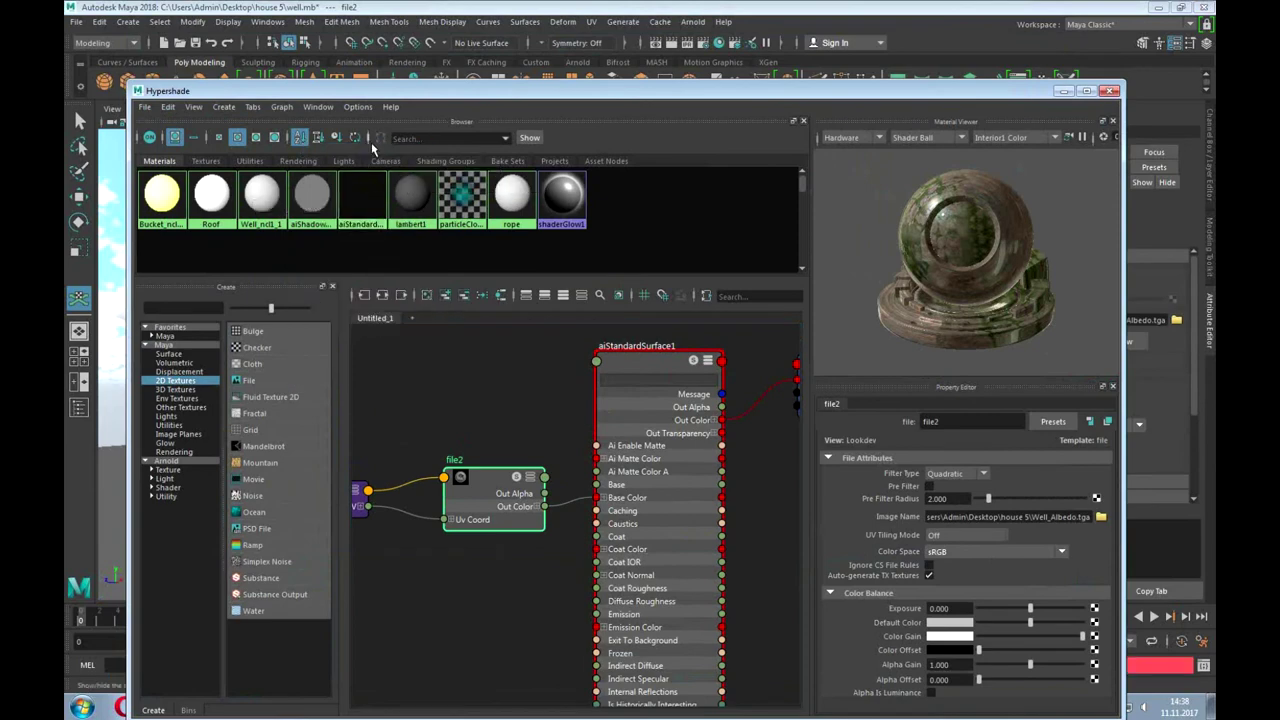
Select the whole well model and assign aiStandardSurface1 to it
click(1062, 93)
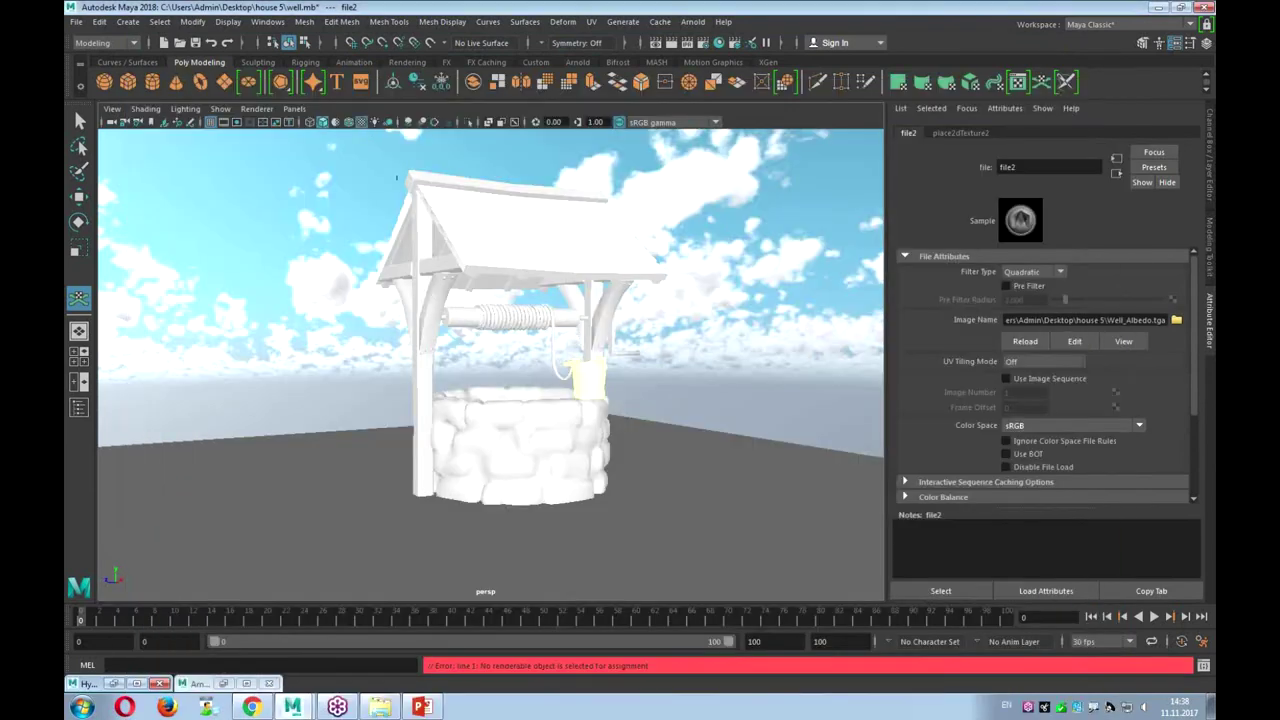
click(516, 418)
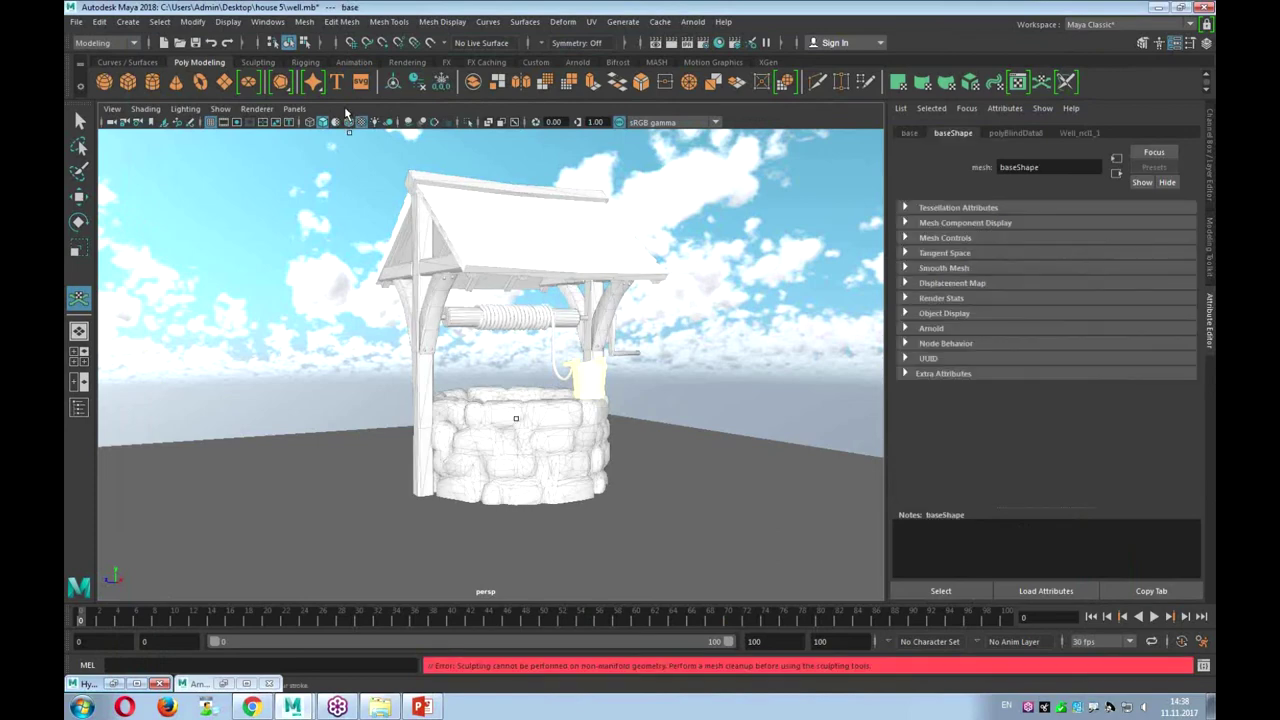
click(80, 120)
click(420, 380)
key(q)
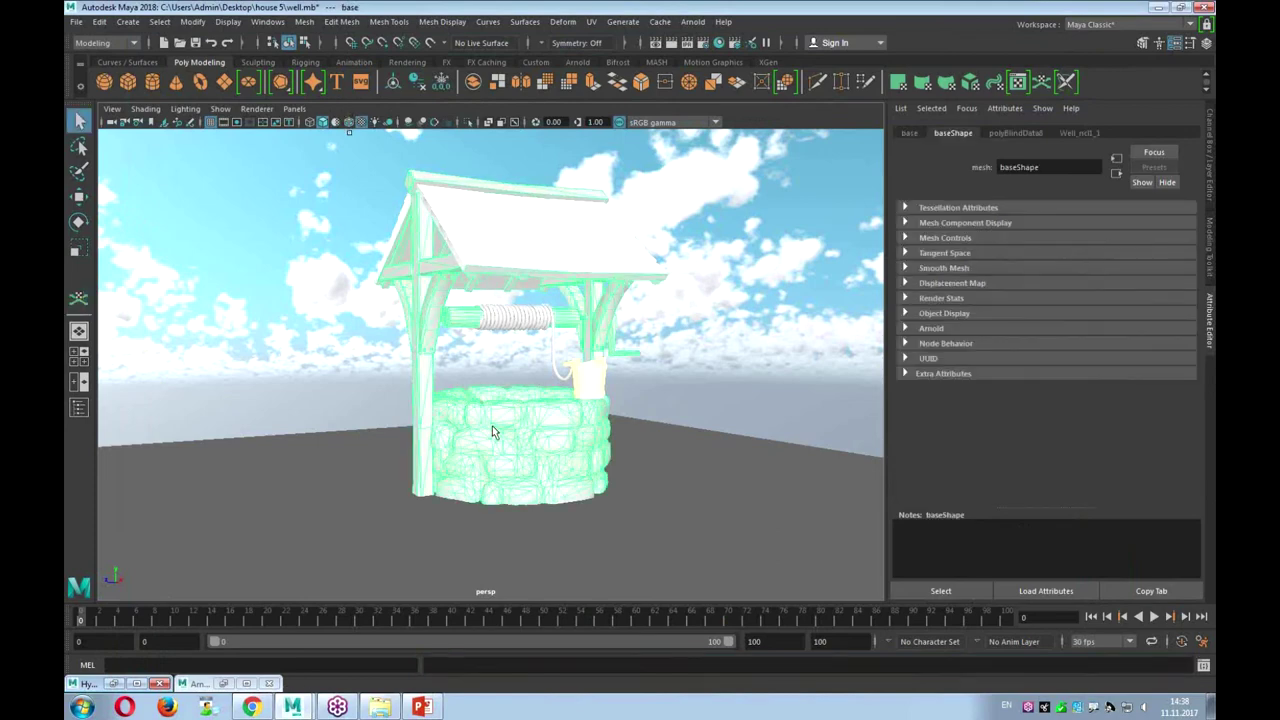
click(115, 683)
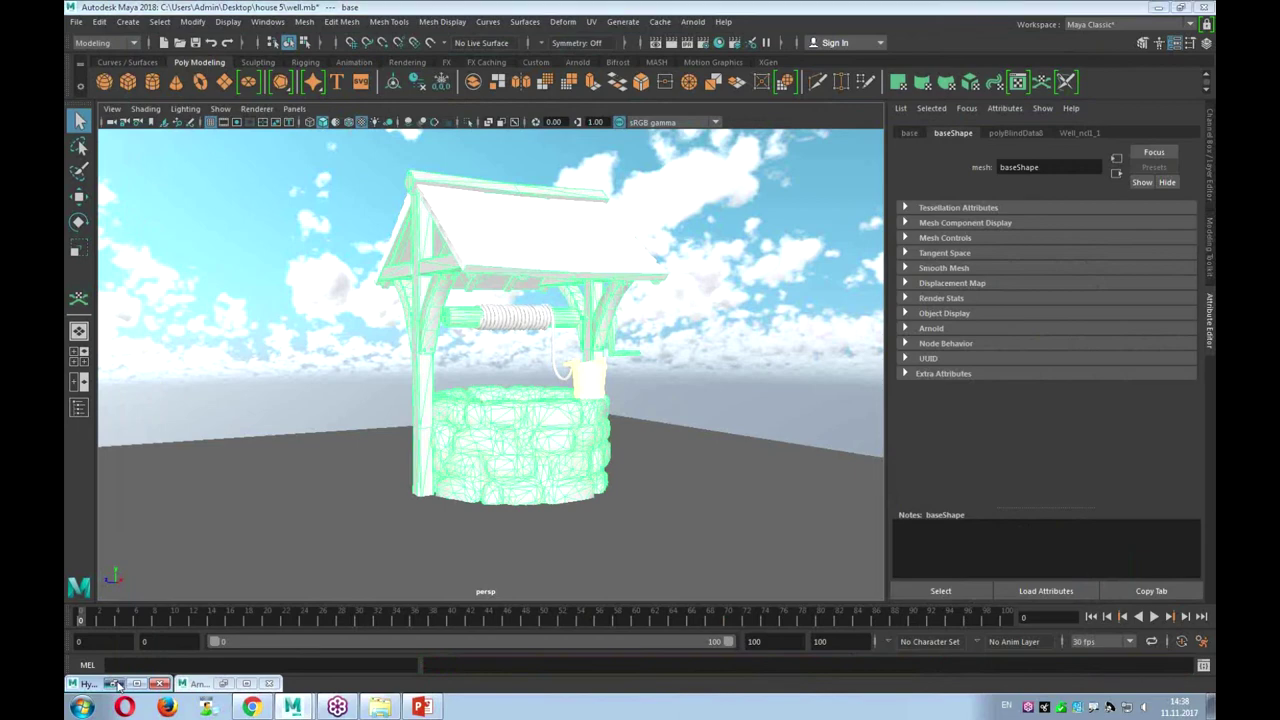
right_click(358, 195)
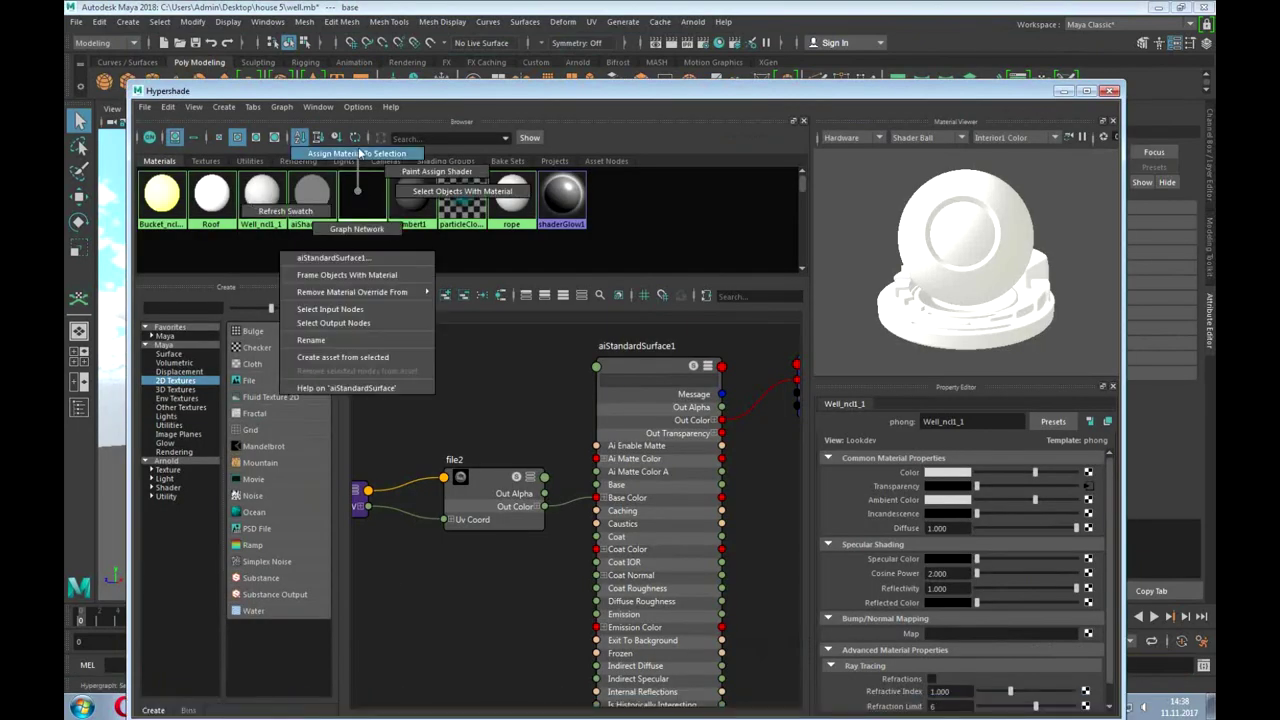
click(300, 262)
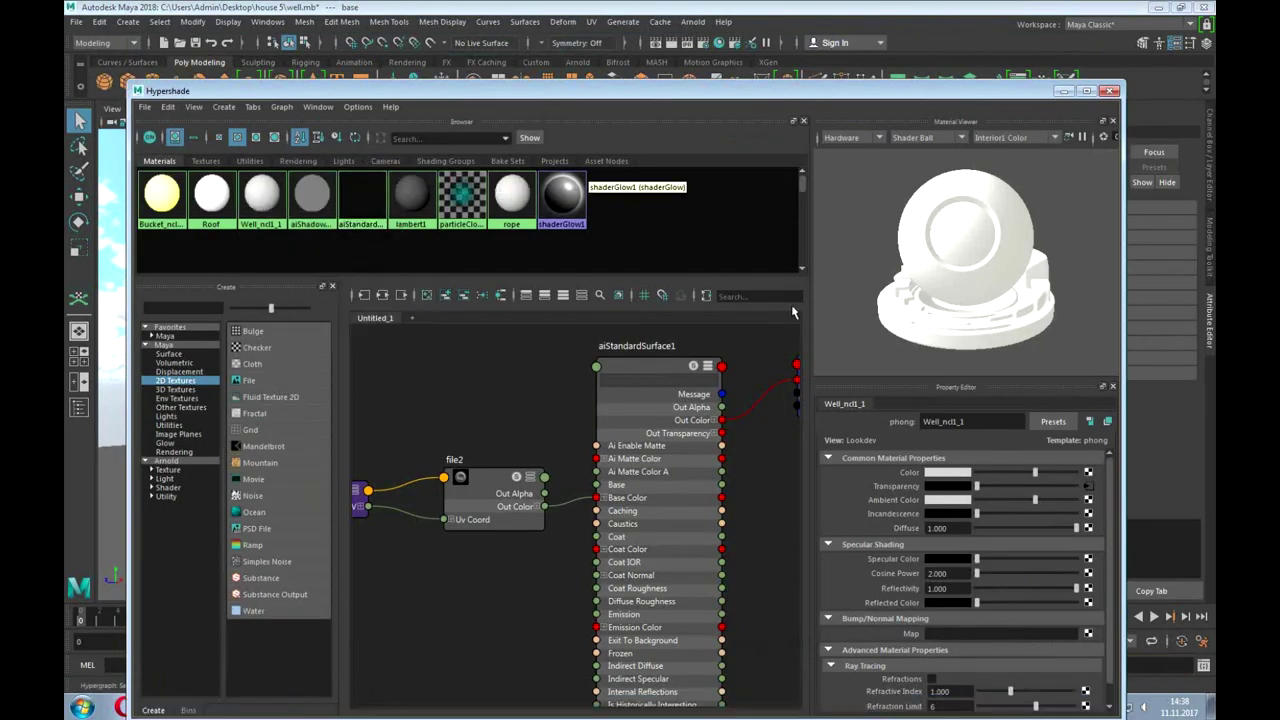
Show aiStandardSurface1's node network and move the Hypershade window down
alt+middle_drag(521, 399, 388, 406)
click(503, 381)
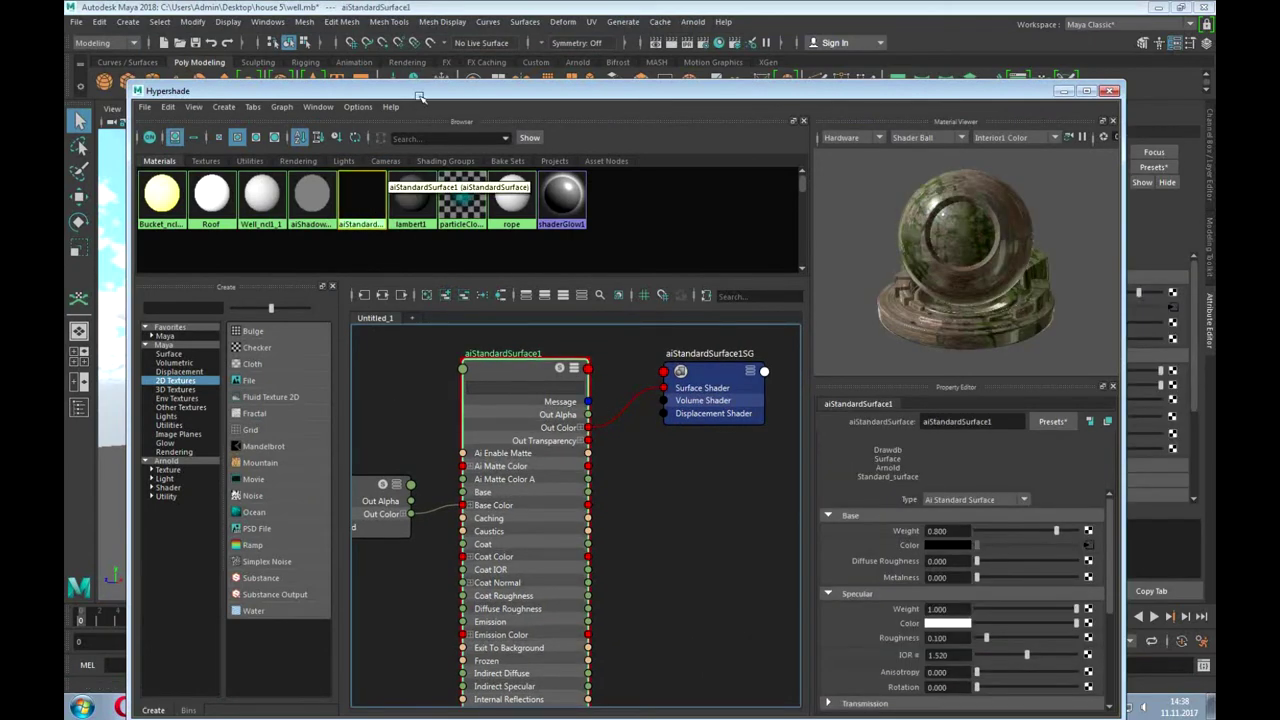
right_click(377, 180)
click(389, 216)
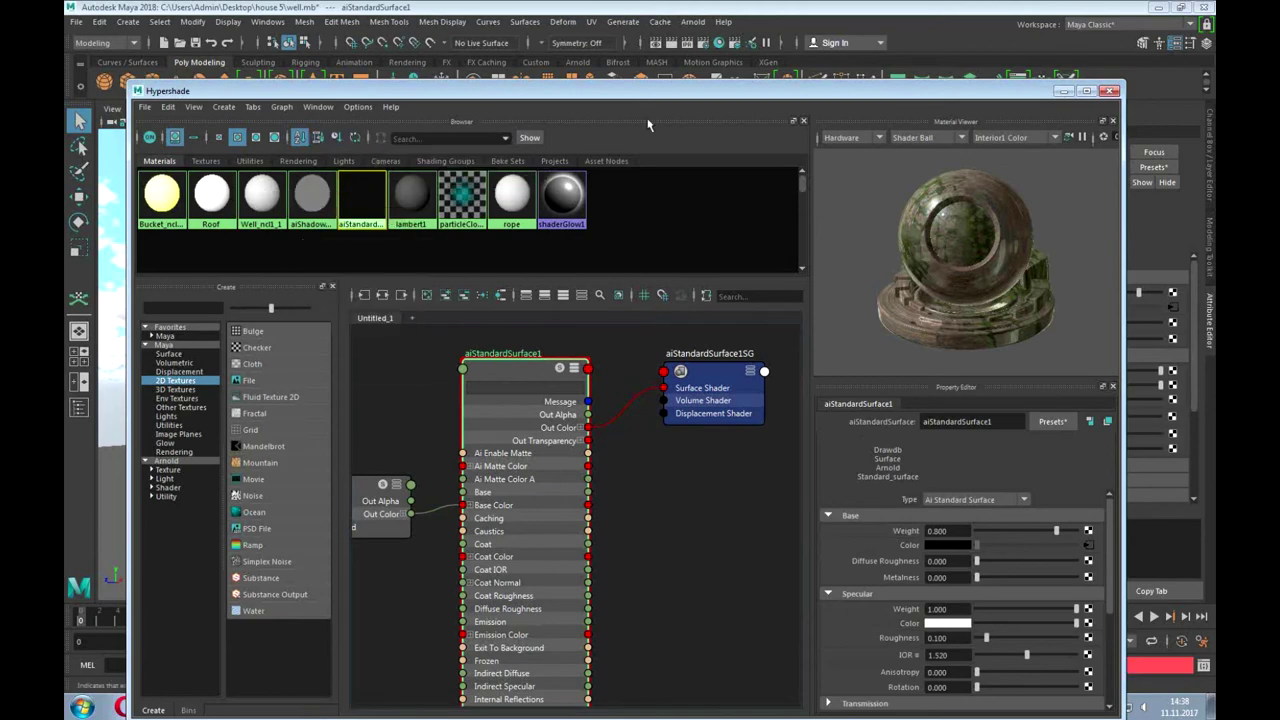
drag(684, 91, 629, 413)
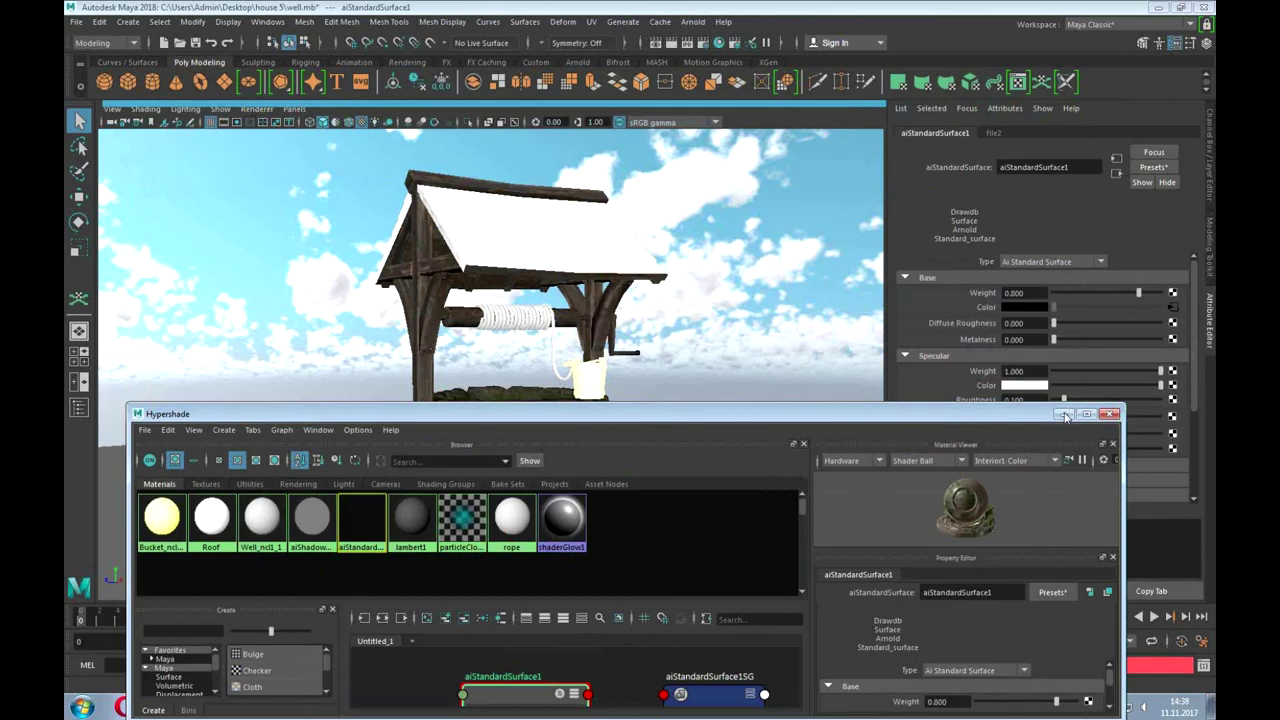
Bring back the Arnold RenderView of the textured well, then reopen Hypershade
click(1065, 416)
mouse_move(600, 449)
alt+mouse_down()
mouse_move(614, 455)
mouse_move(529, 449)
alt+mouse_up()
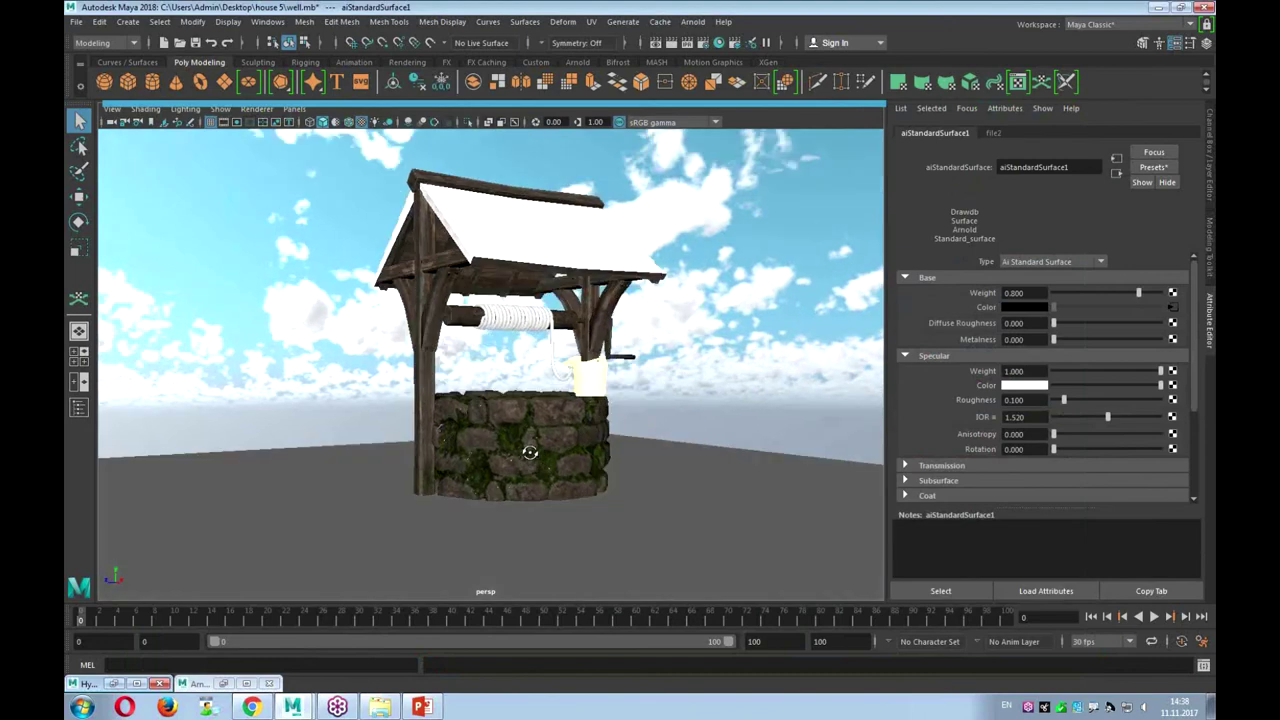
click(224, 684)
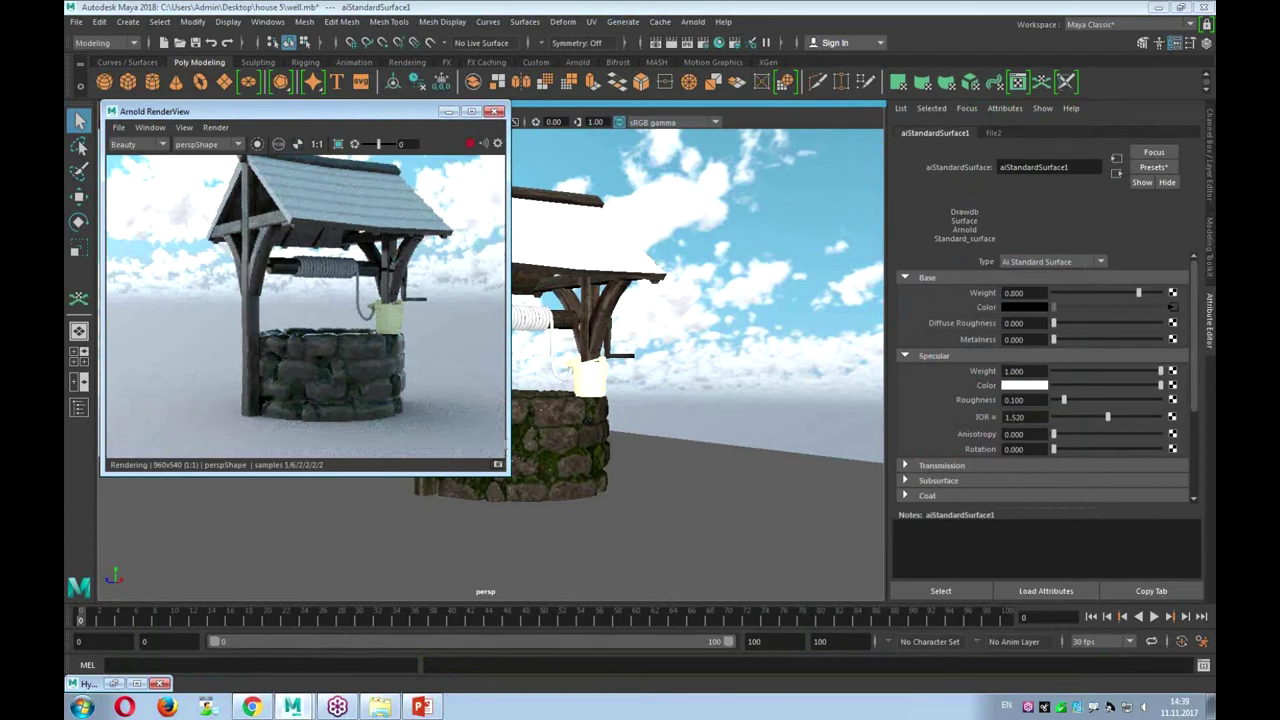
click(117, 684)
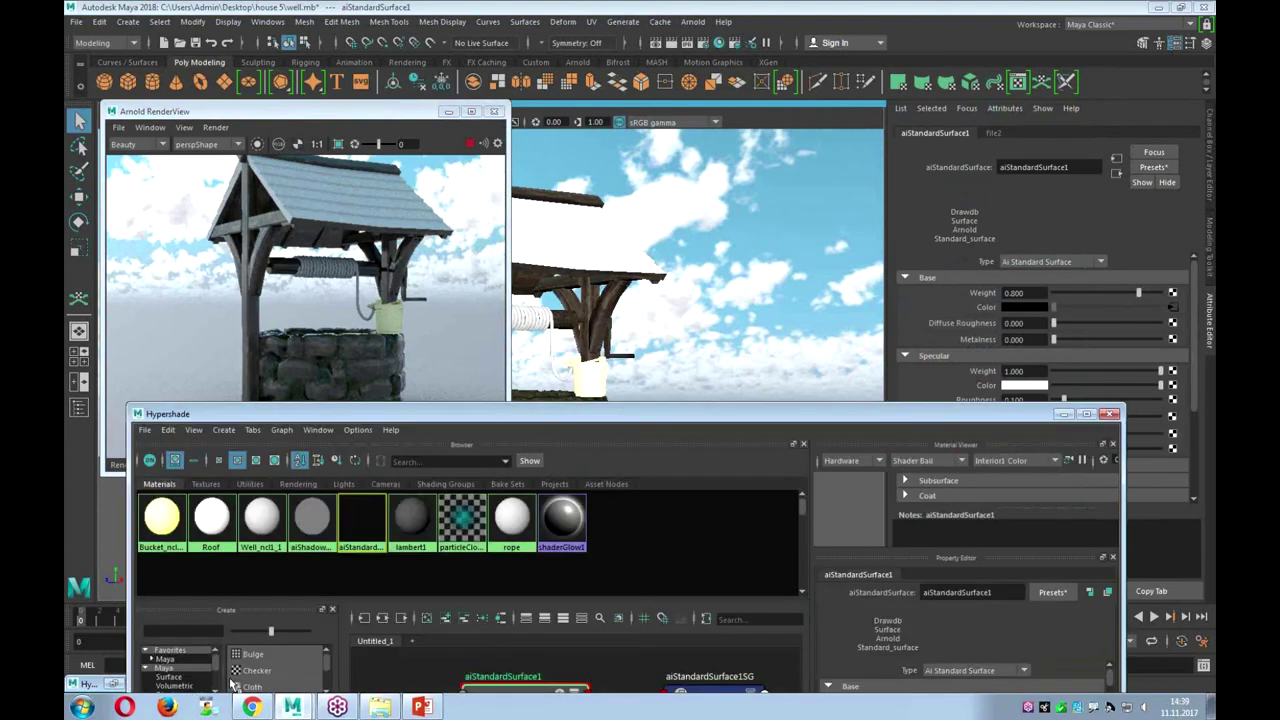
Enlarge the Hypershade window to full height and pan to the file2 node
click(488, 390)
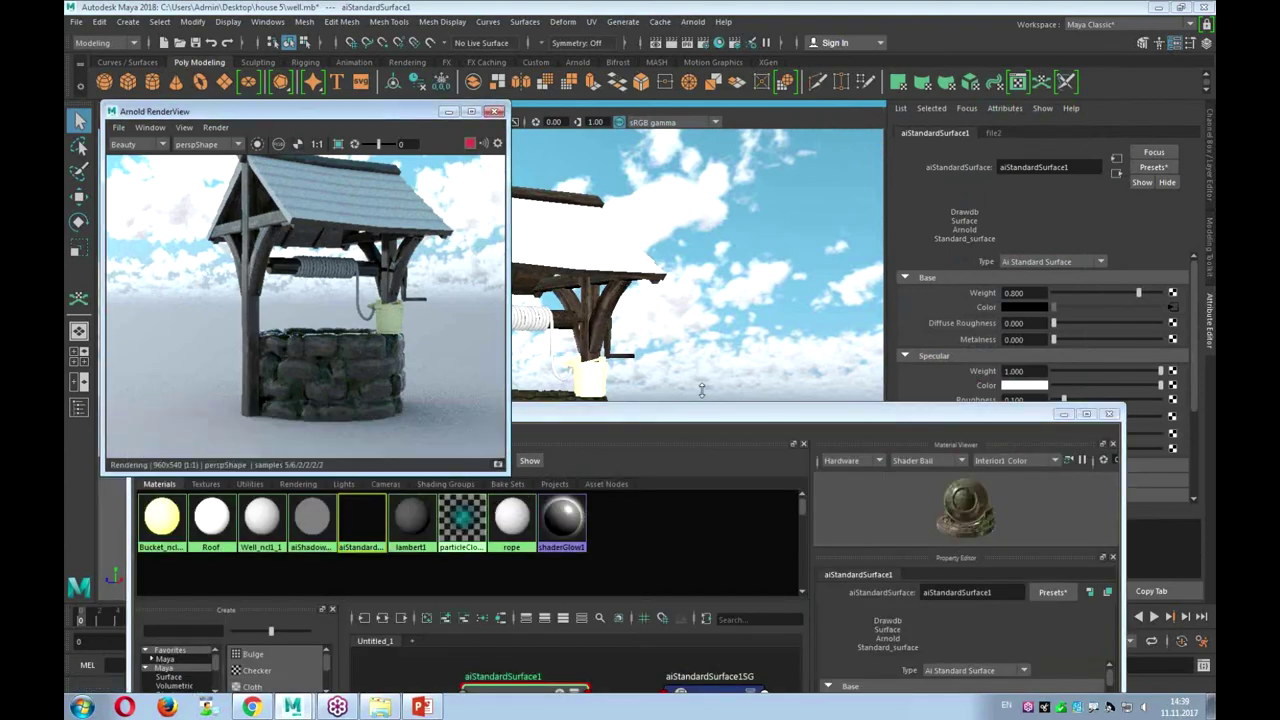
drag(702, 420, 694, 163)
drag(628, 470, 628, 688)
drag(600, 152, 600, 10)
right_click(499, 321)
alt+middle_drag(655, 495, 789, 416)
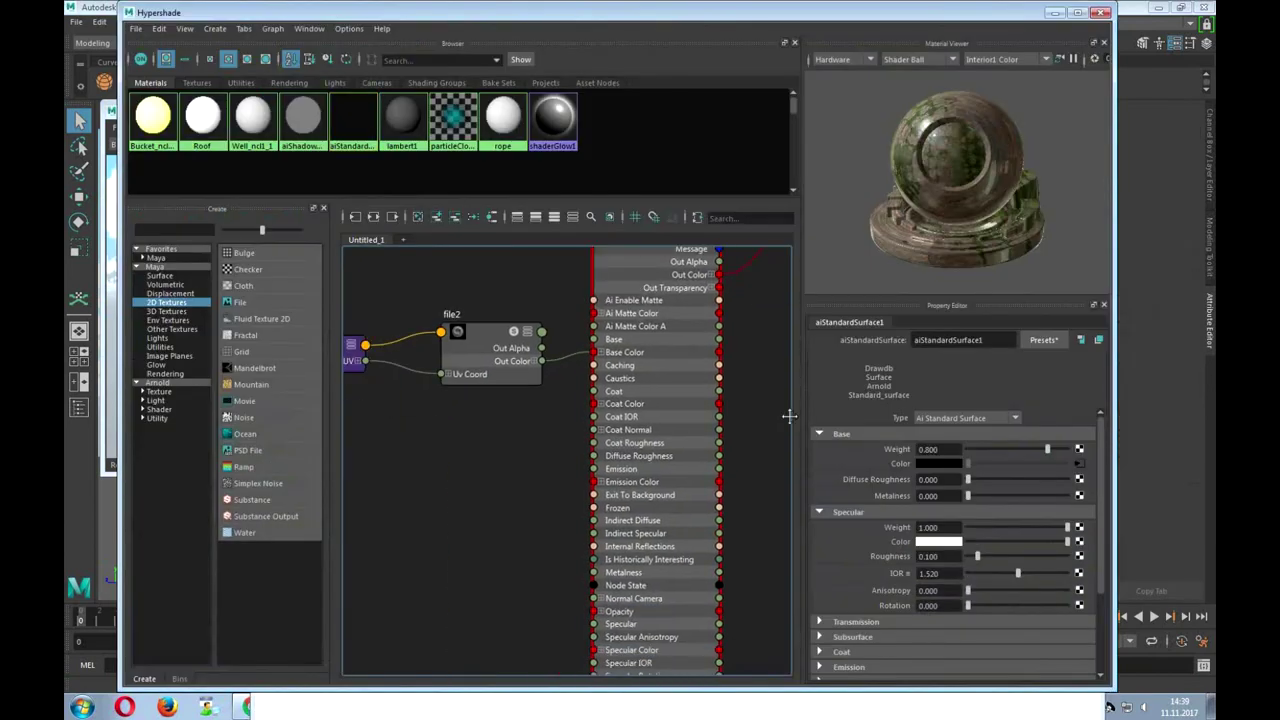
Create a file3 texture node and place it with place2dTexture3 left of aiStandardSurface1
click(240, 301)
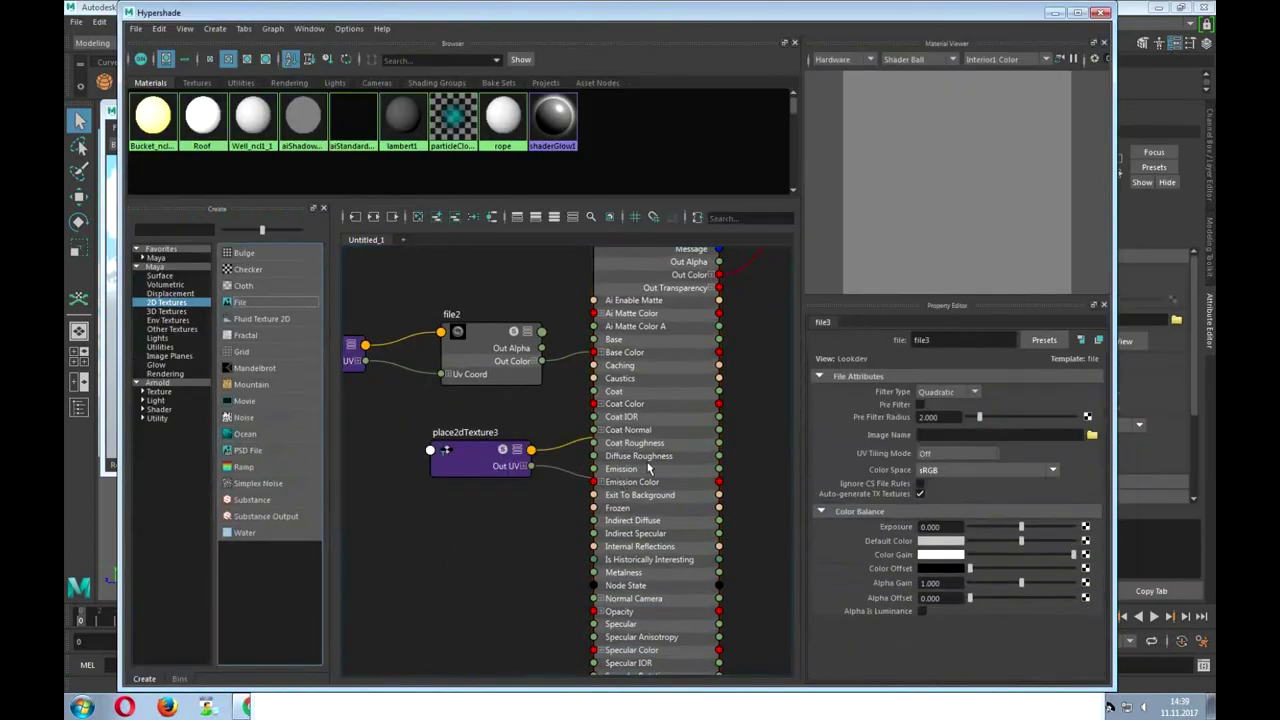
click(467, 466)
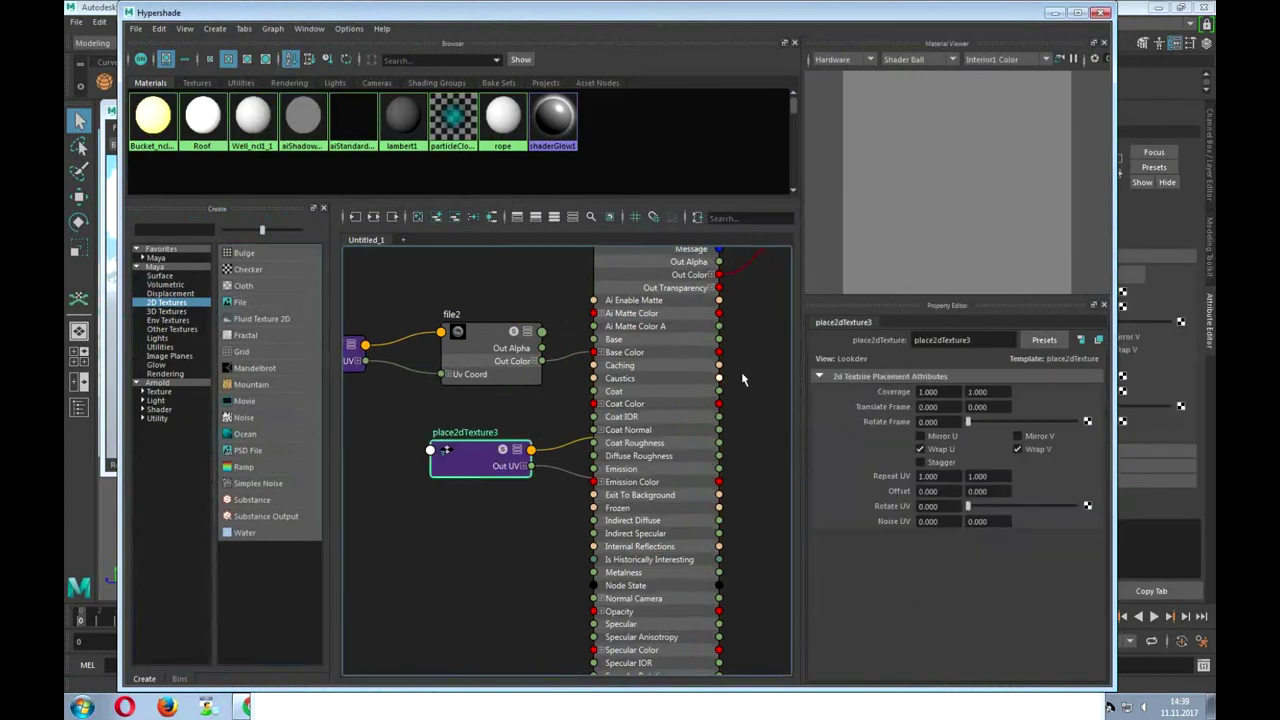
alt+middle_drag(742, 379, 717, 458)
drag(600, 286, 672, 293)
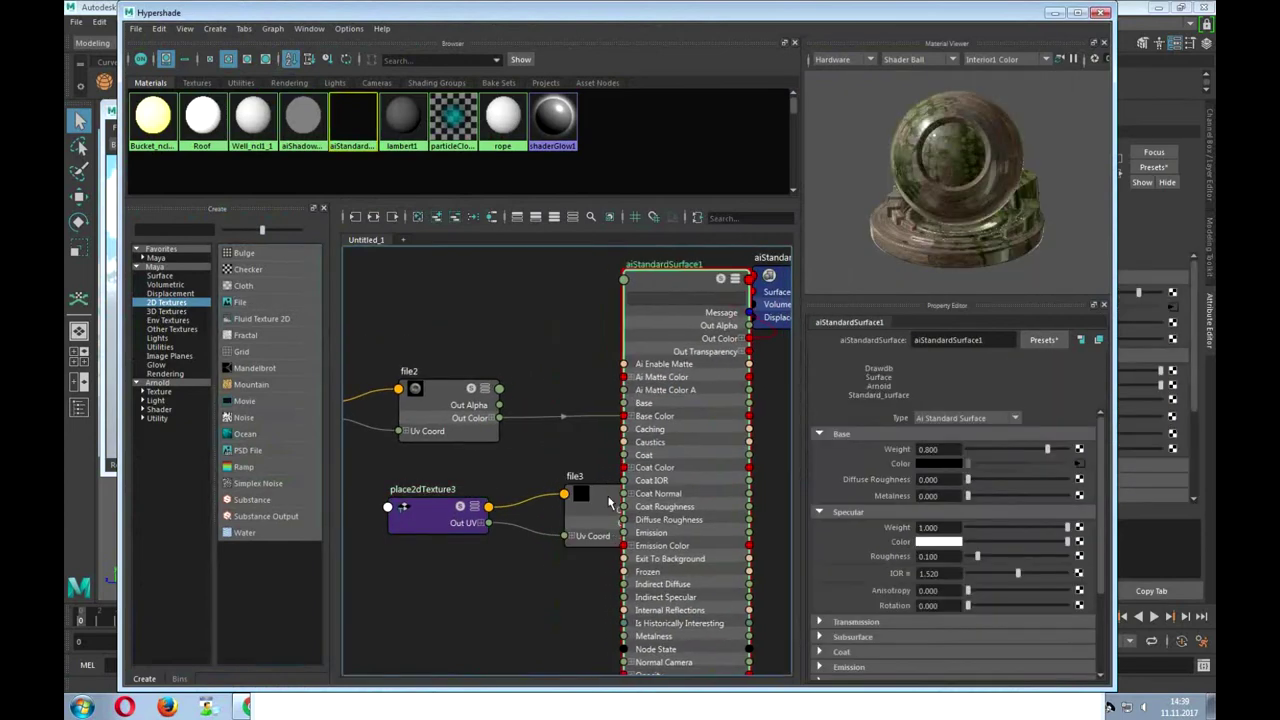
shift+click(443, 520)
drag(660, 327, 640, 335)
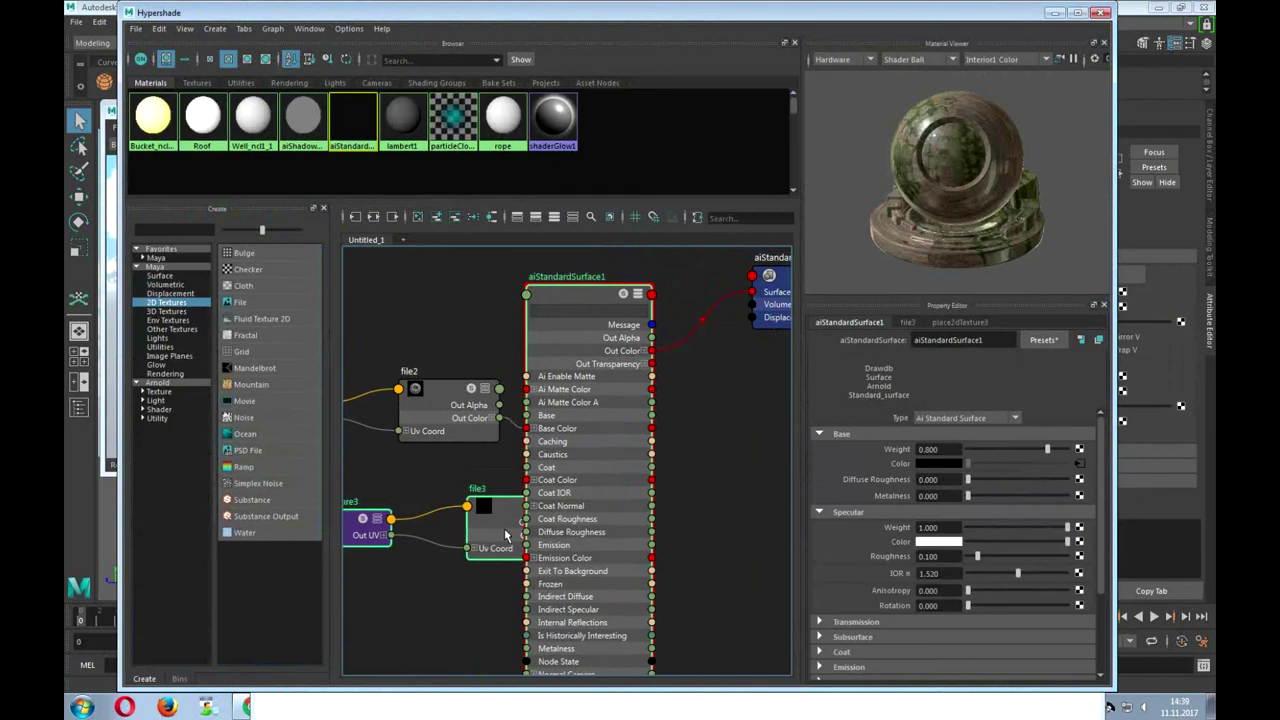
ctrl+click(640, 335)
drag(560, 502, 436, 506)
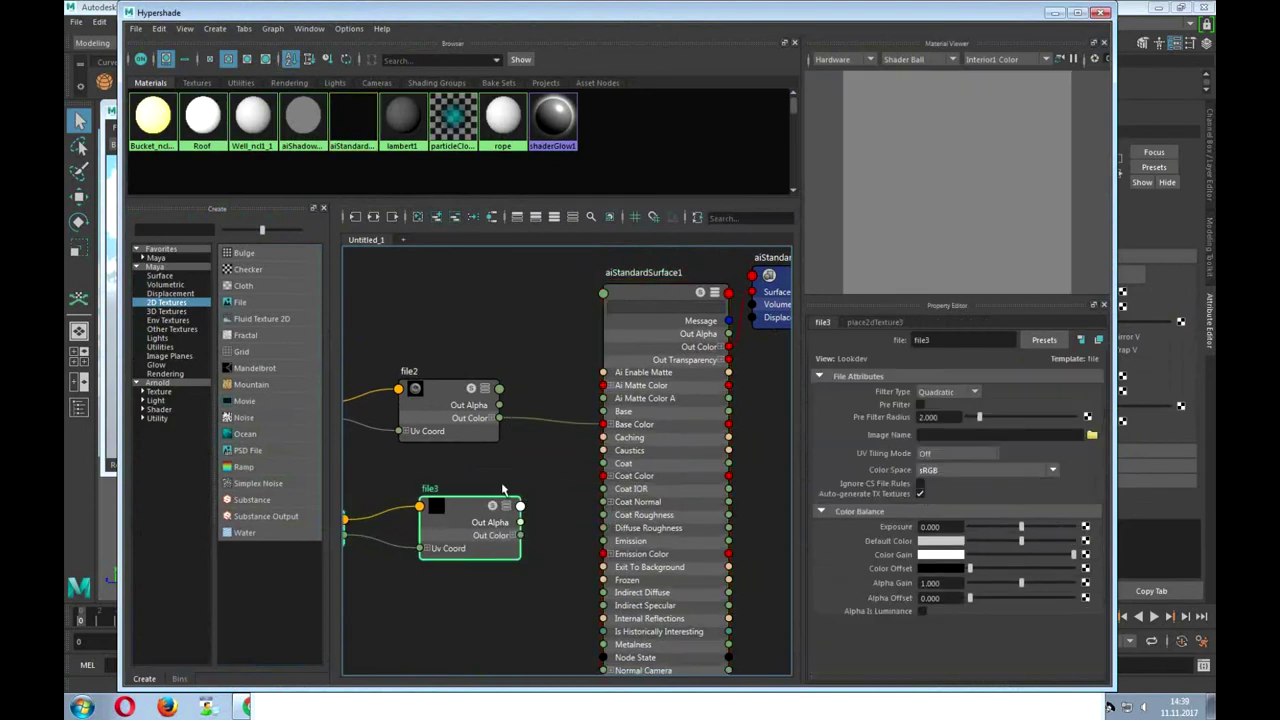
Load Well_Normals.tga from the house 5 folder into file3
click(1092, 435)
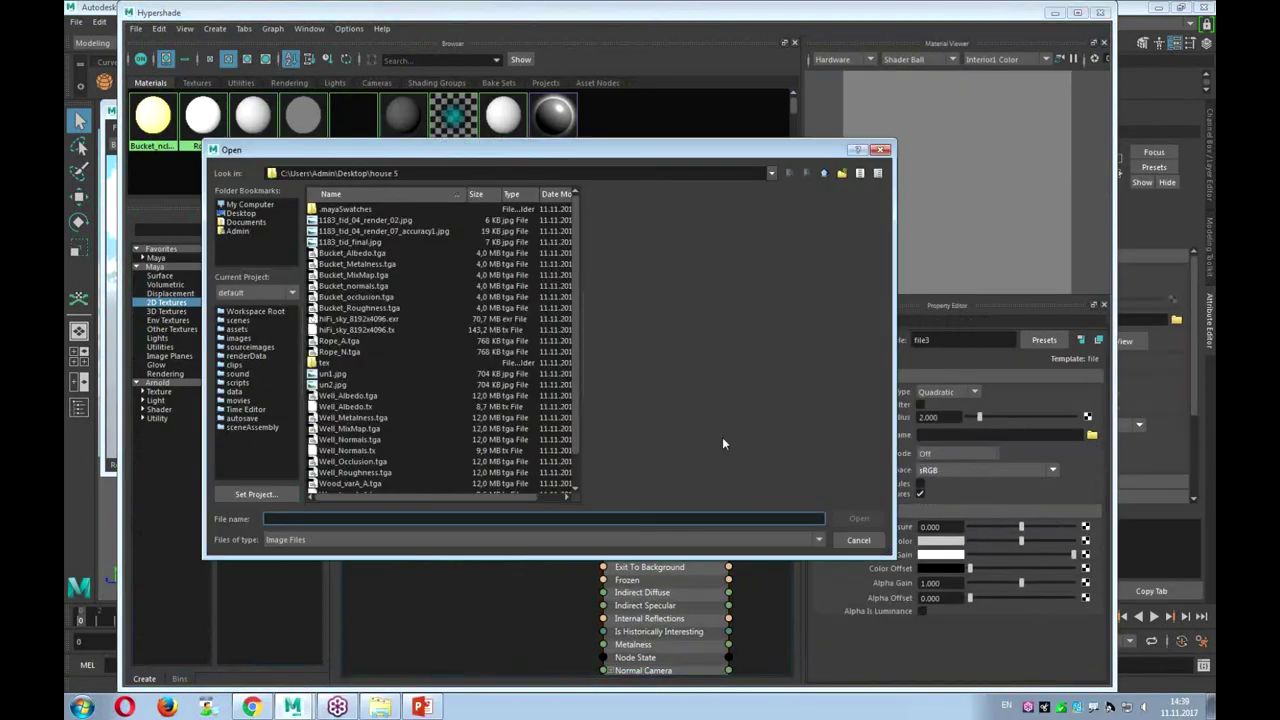
click(345, 428)
click(355, 439)
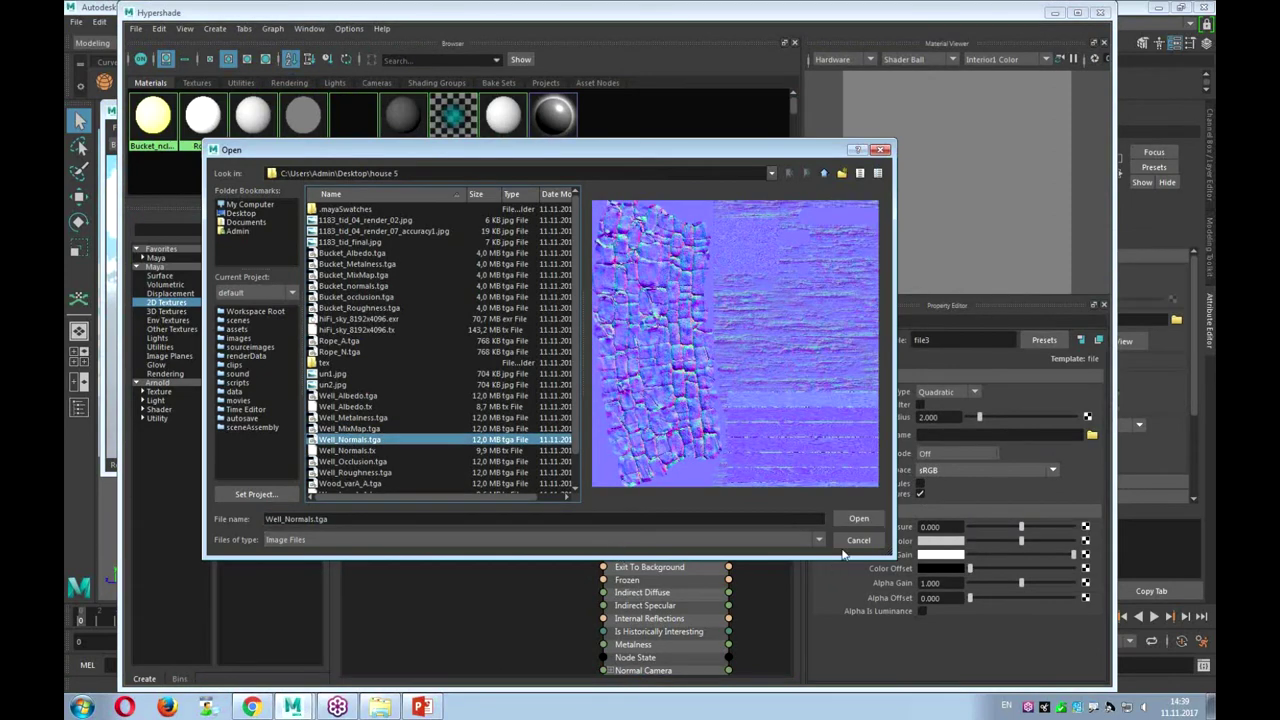
click(858, 522)
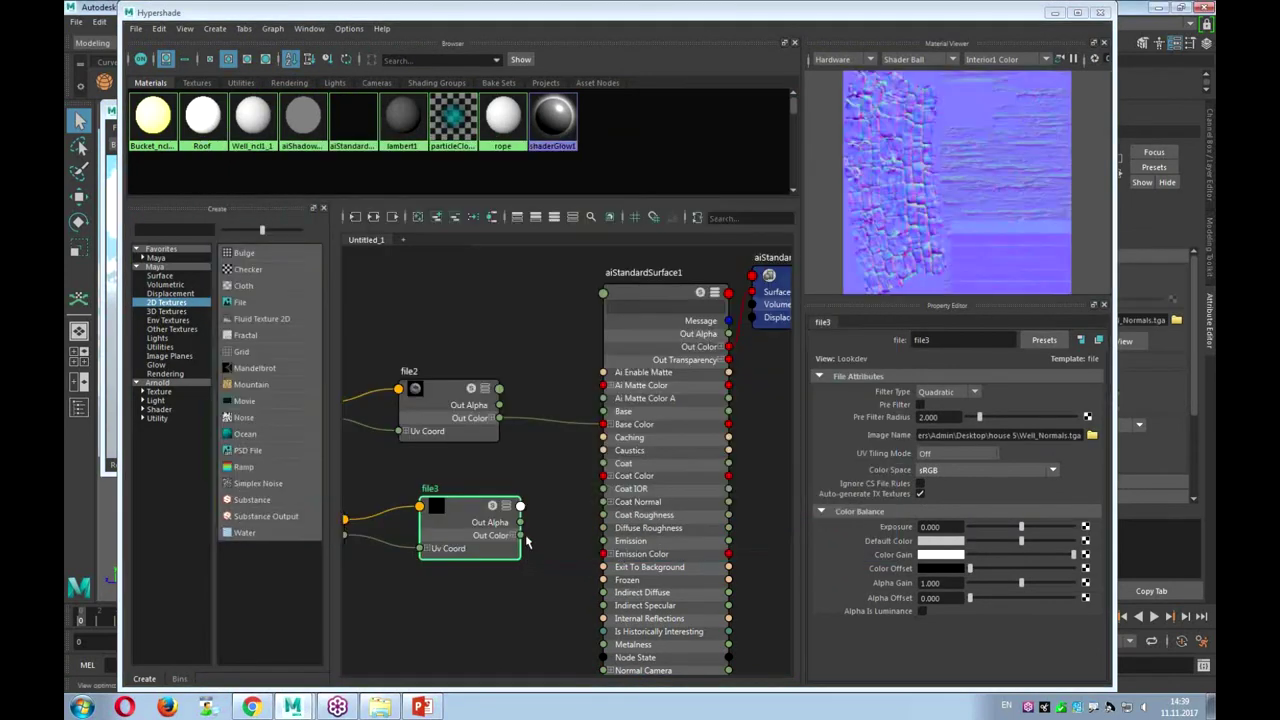
Connect file3's Out Color to aiStandardSurface1's Normal Camera input
mouse_move(548, 553)
alt+middle_down()
mouse_move(537, 397)
mouse_move(510, 380)
alt+middle_up()
click(510, 380)
mouse_move(560, 523)
alt+middle_down()
mouse_move(554, 292)
mouse_move(545, 572)
mouse_move(525, 506)
alt+middle_up()
drag(587, 510, 586, 503)
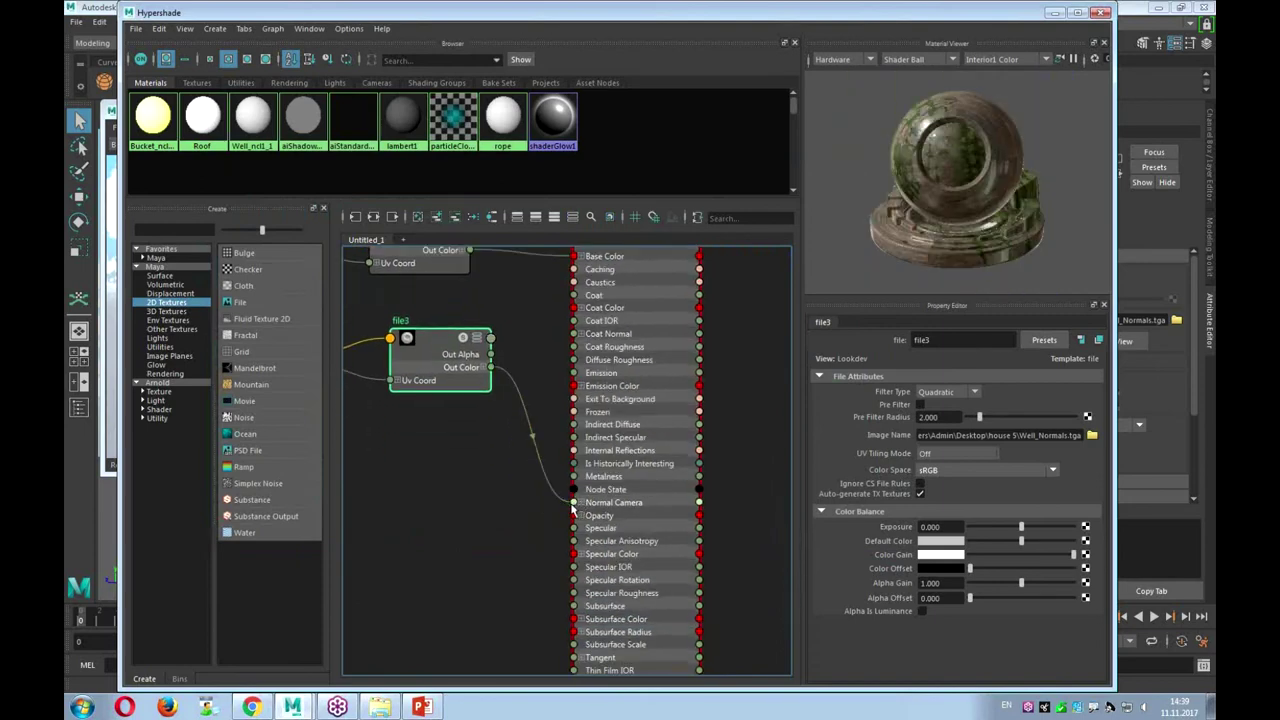
alt+middle_drag(501, 354, 543, 554)
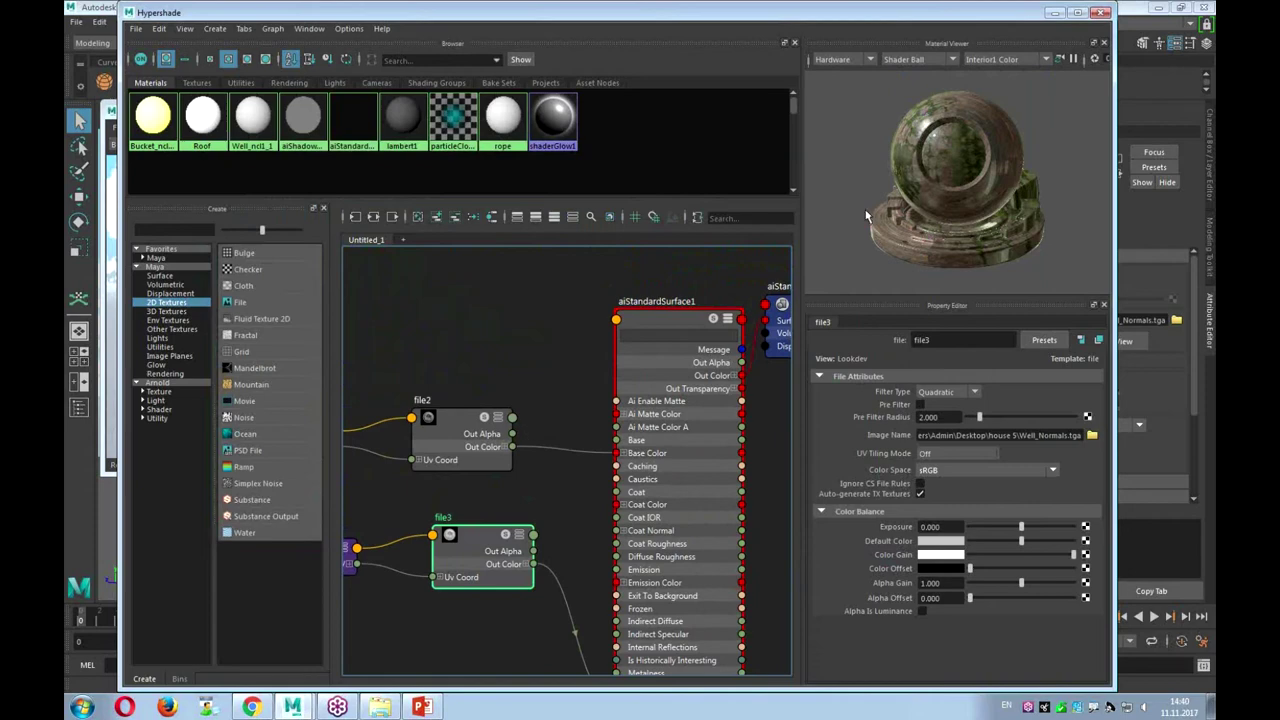
click(1055, 14)
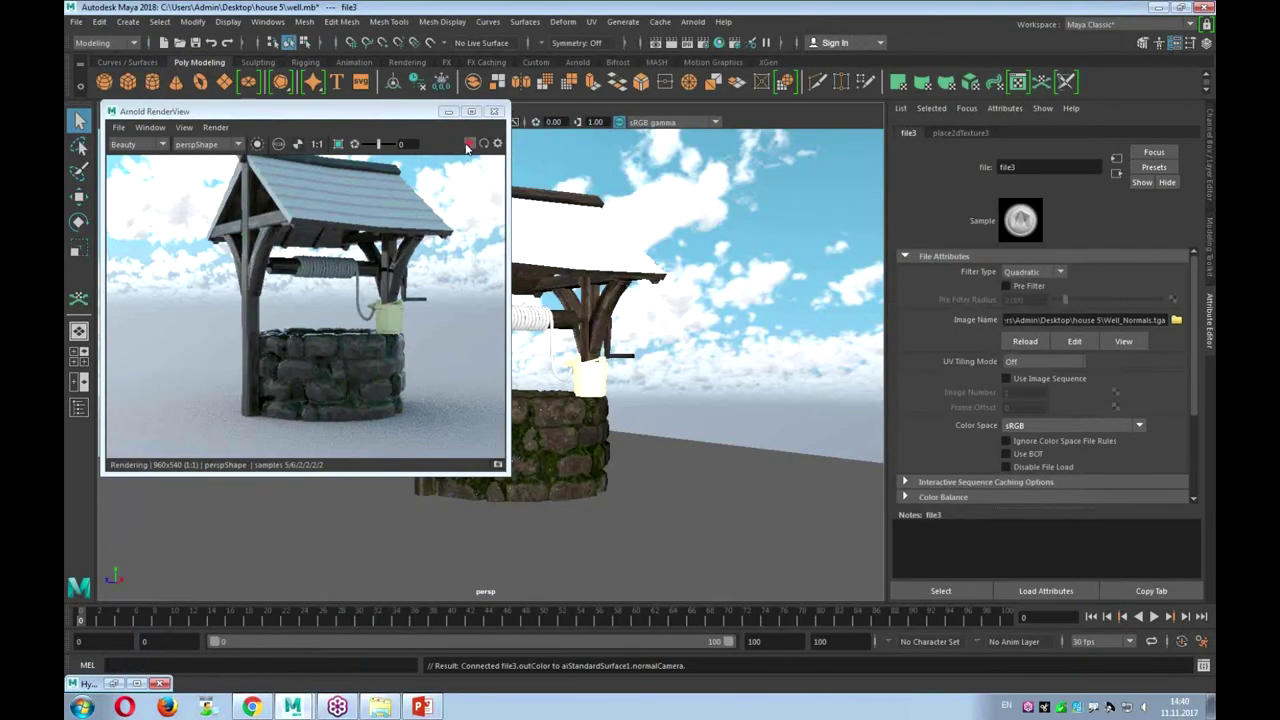
Re-render the well with the normal map, then switch to PowerPoint and the house 5 folder
click(467, 144)
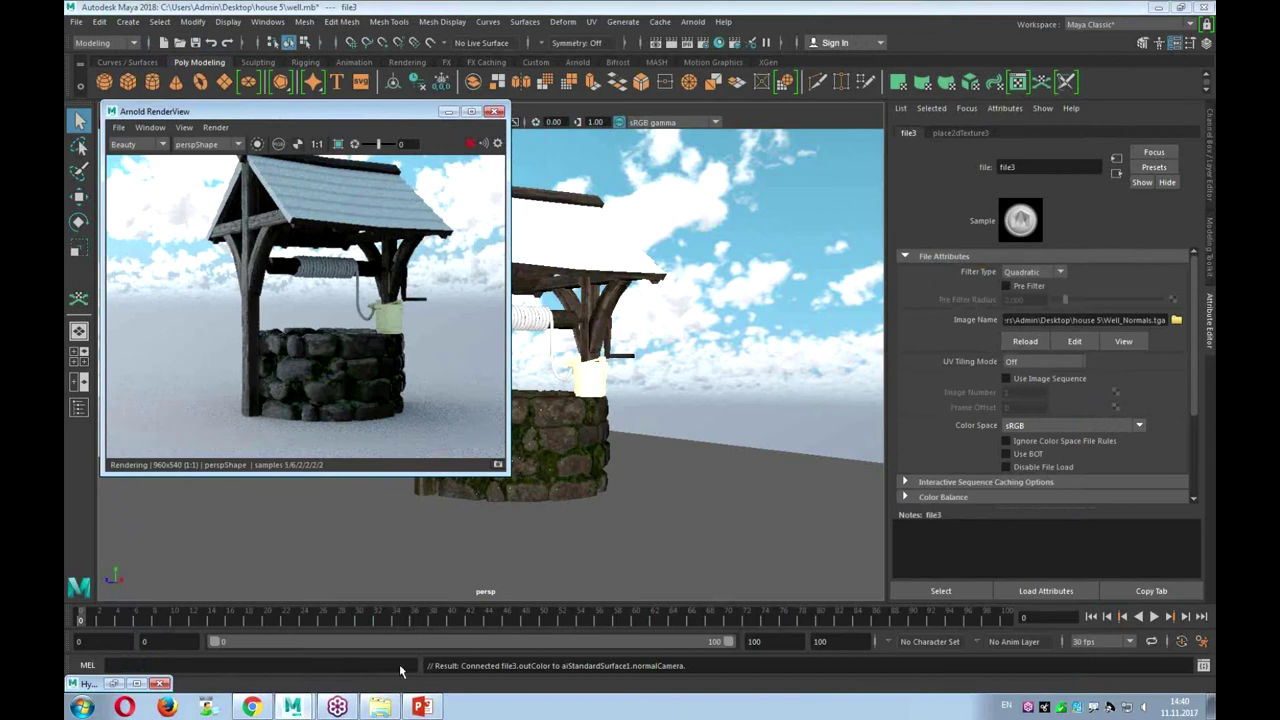
click(422, 706)
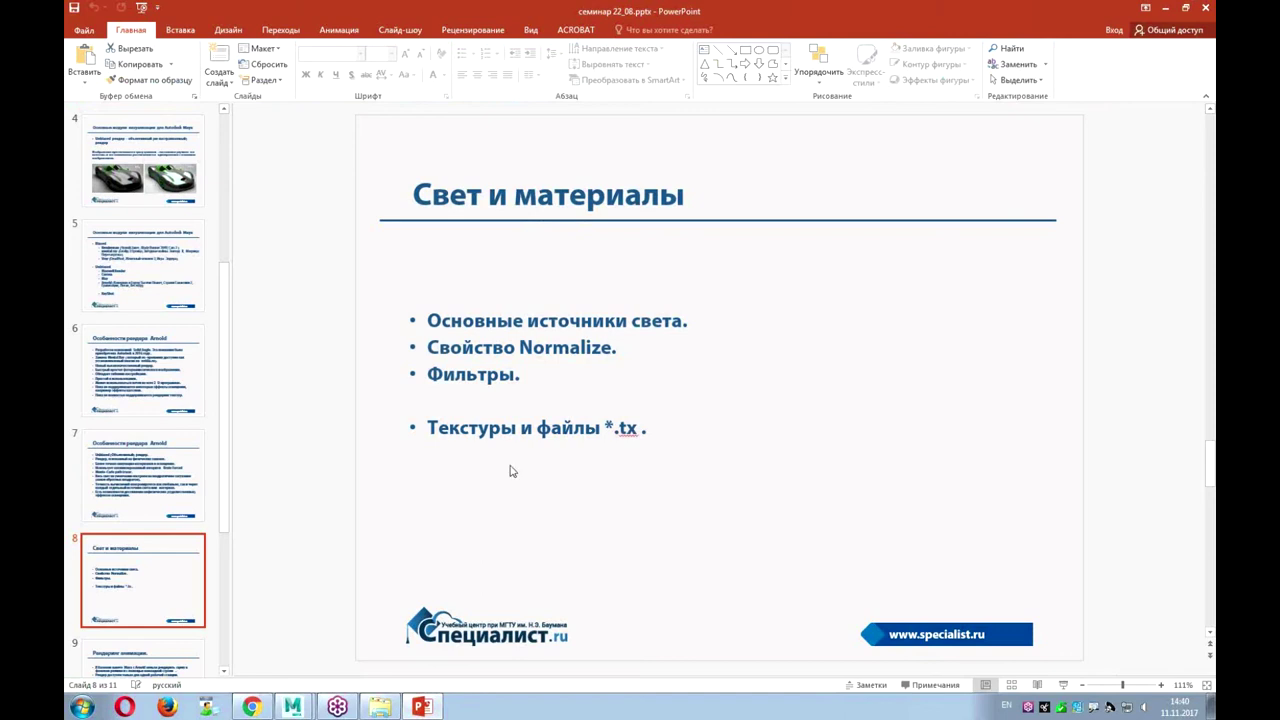
click(384, 709)
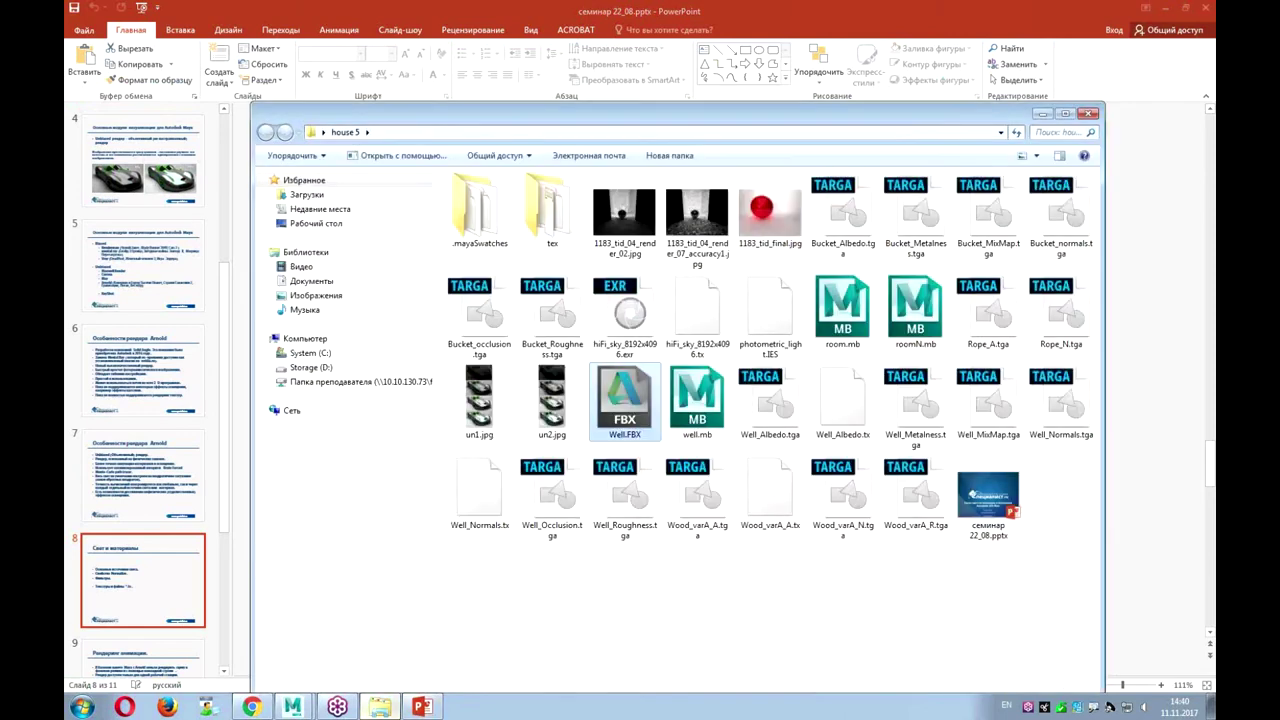
click(800, 617)
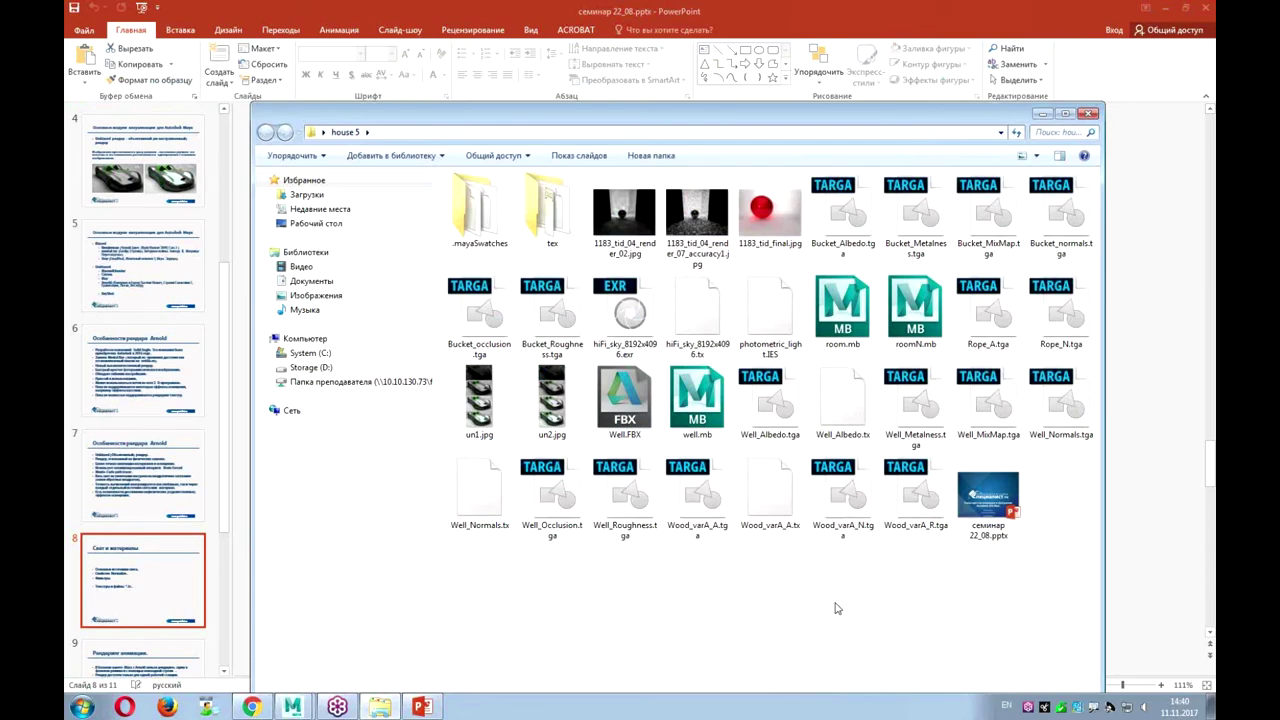
click(771, 398)
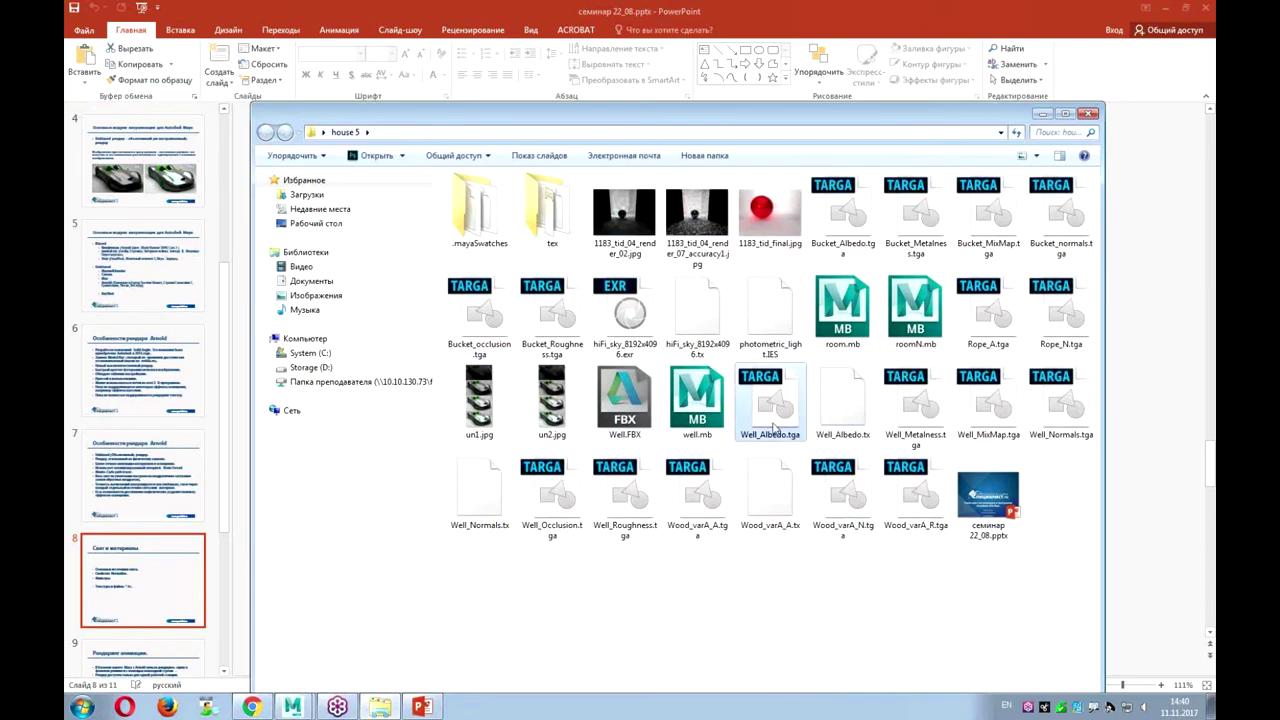
click(857, 404)
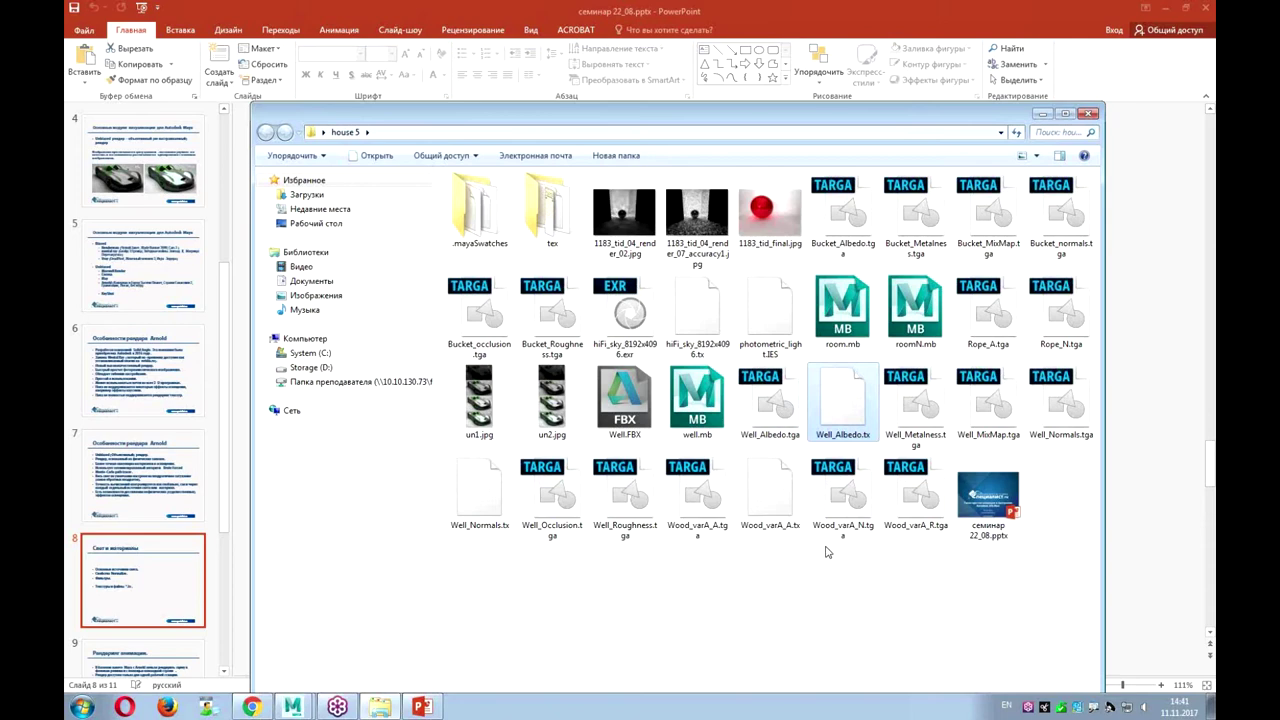
Minimize the folder window to reveal the 'Свет и материалы' slide, then return to Maya
click(1040, 114)
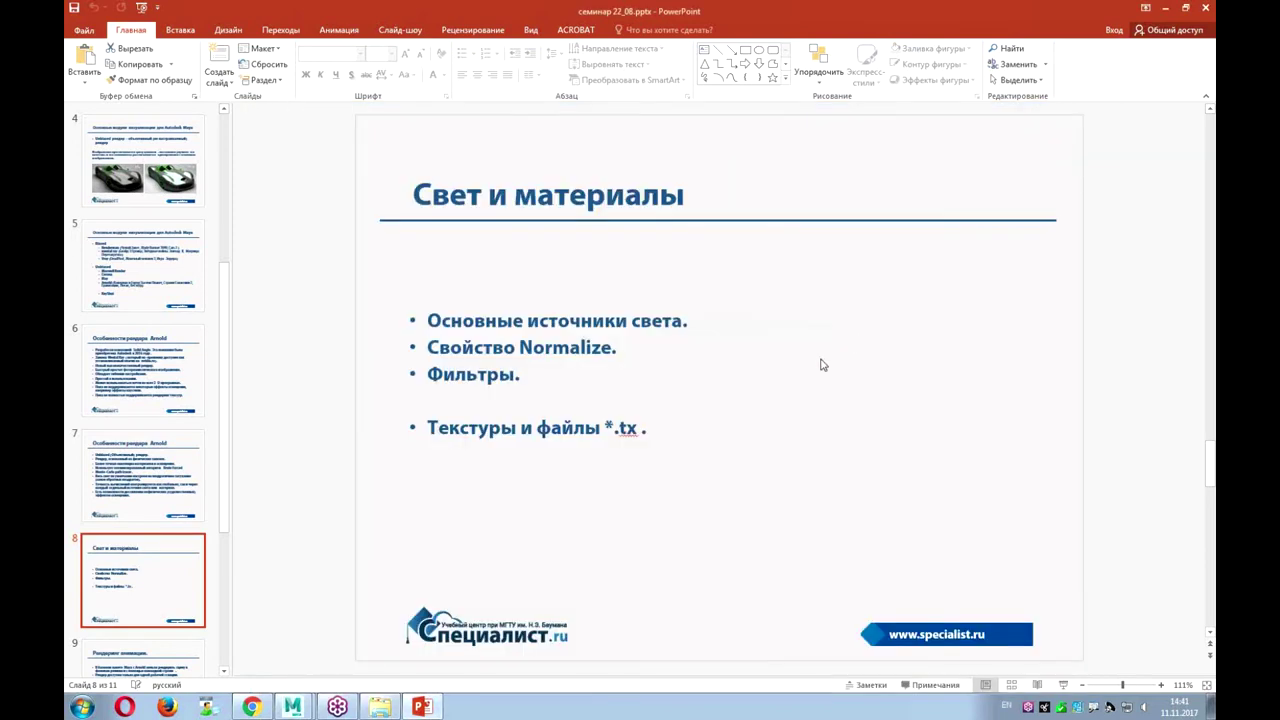
click(290, 707)
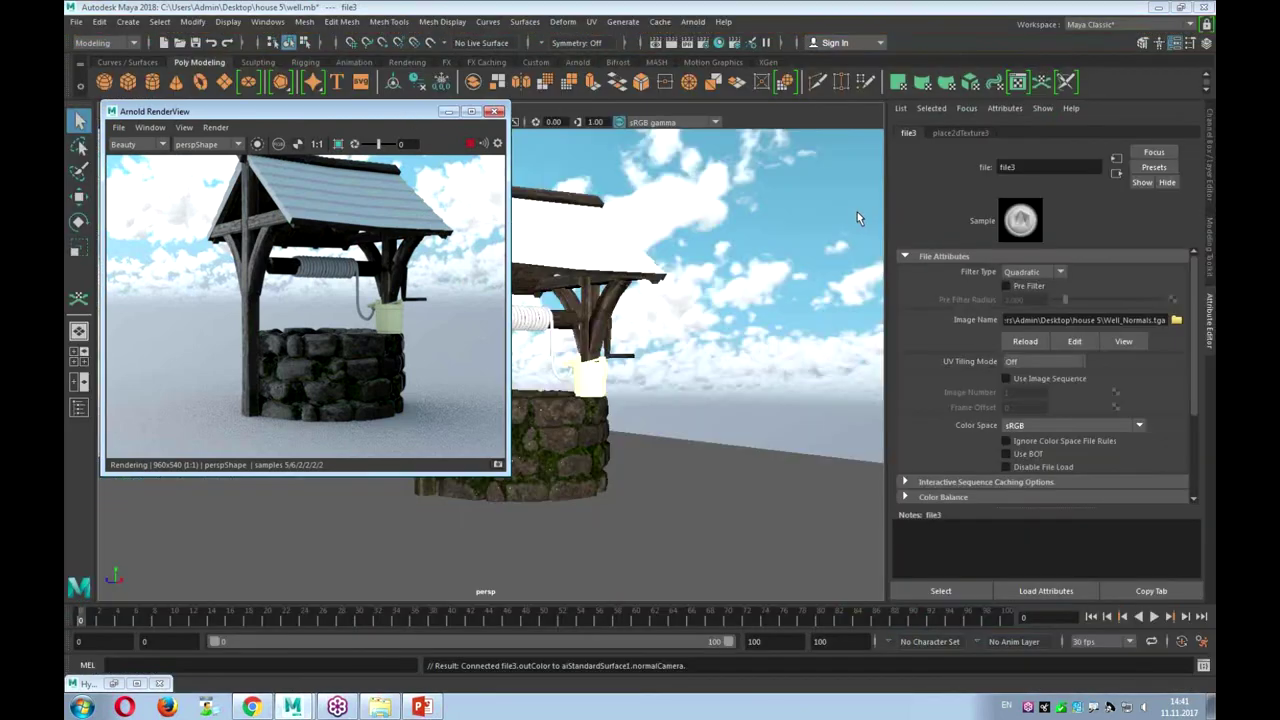
click(700, 333)
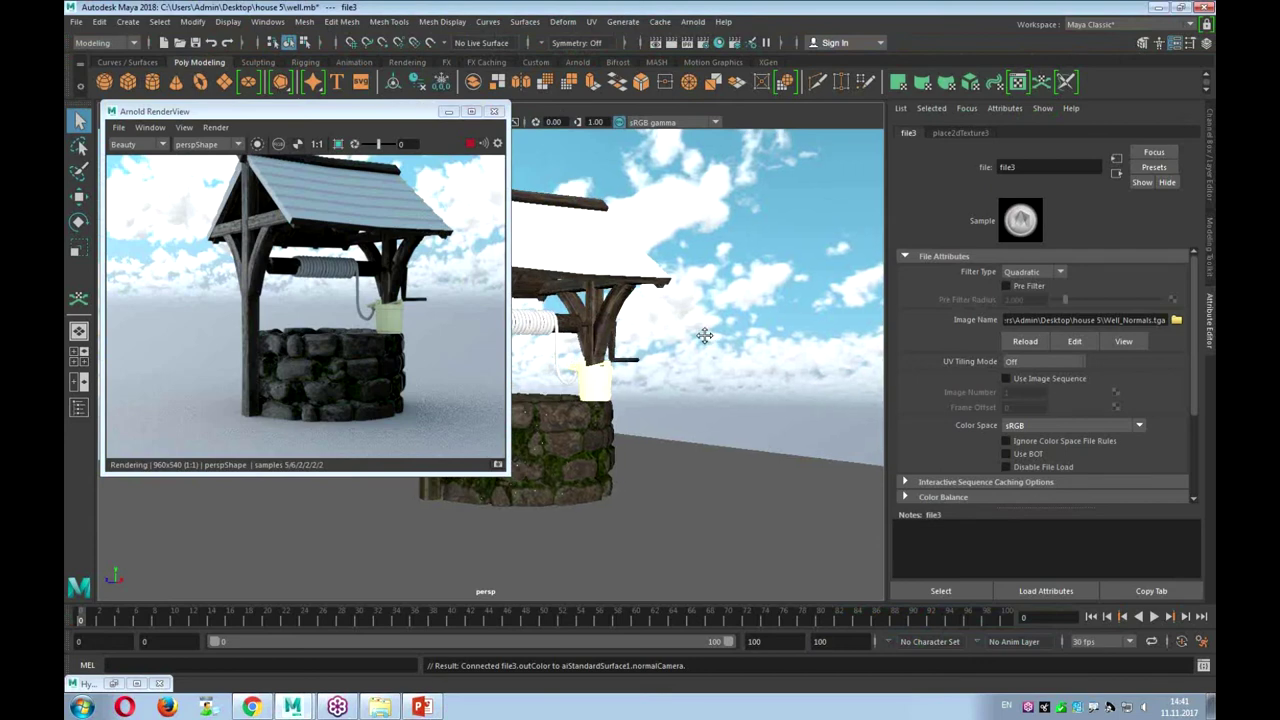
alt+middle_drag(704, 335, 704, 340)
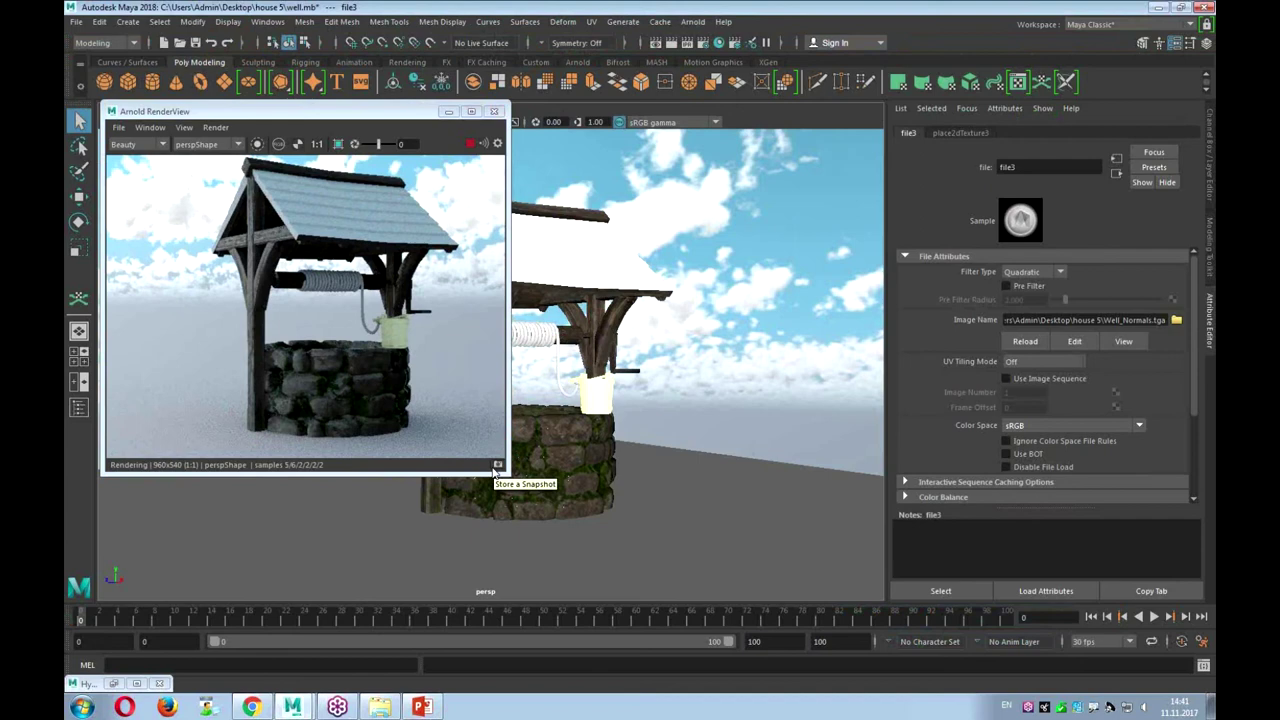
click(496, 465)
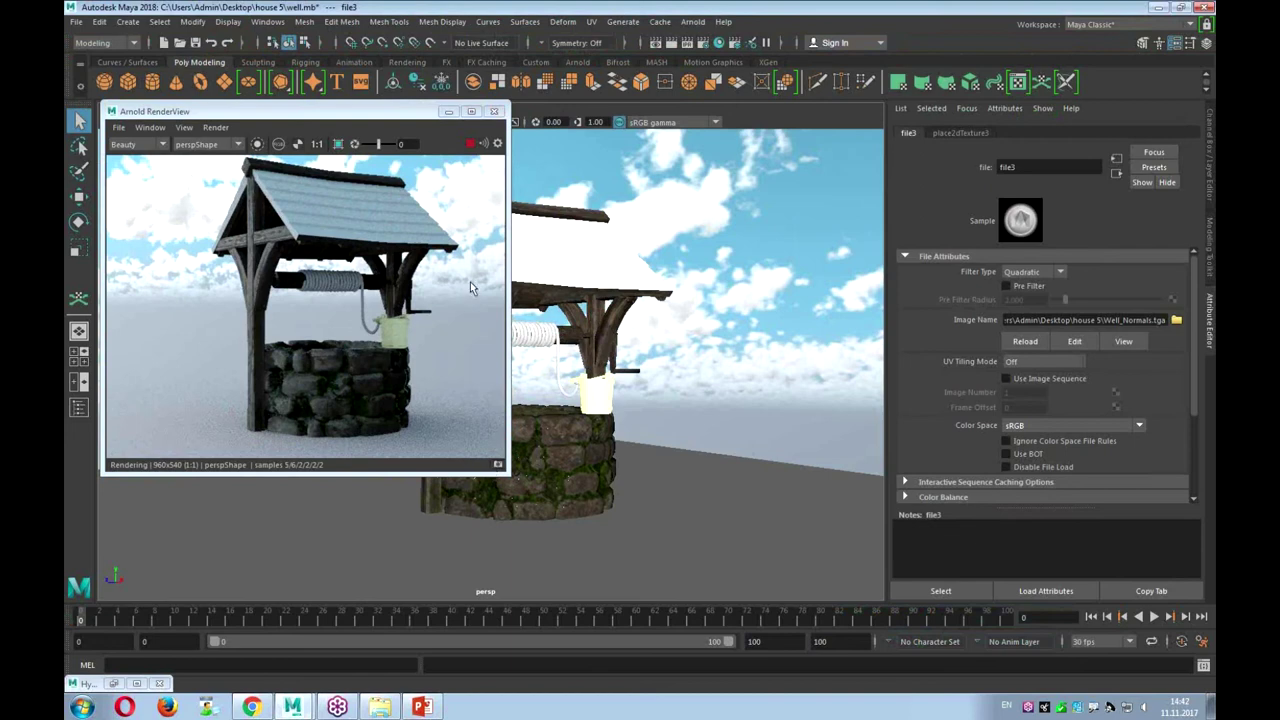
click(502, 116)
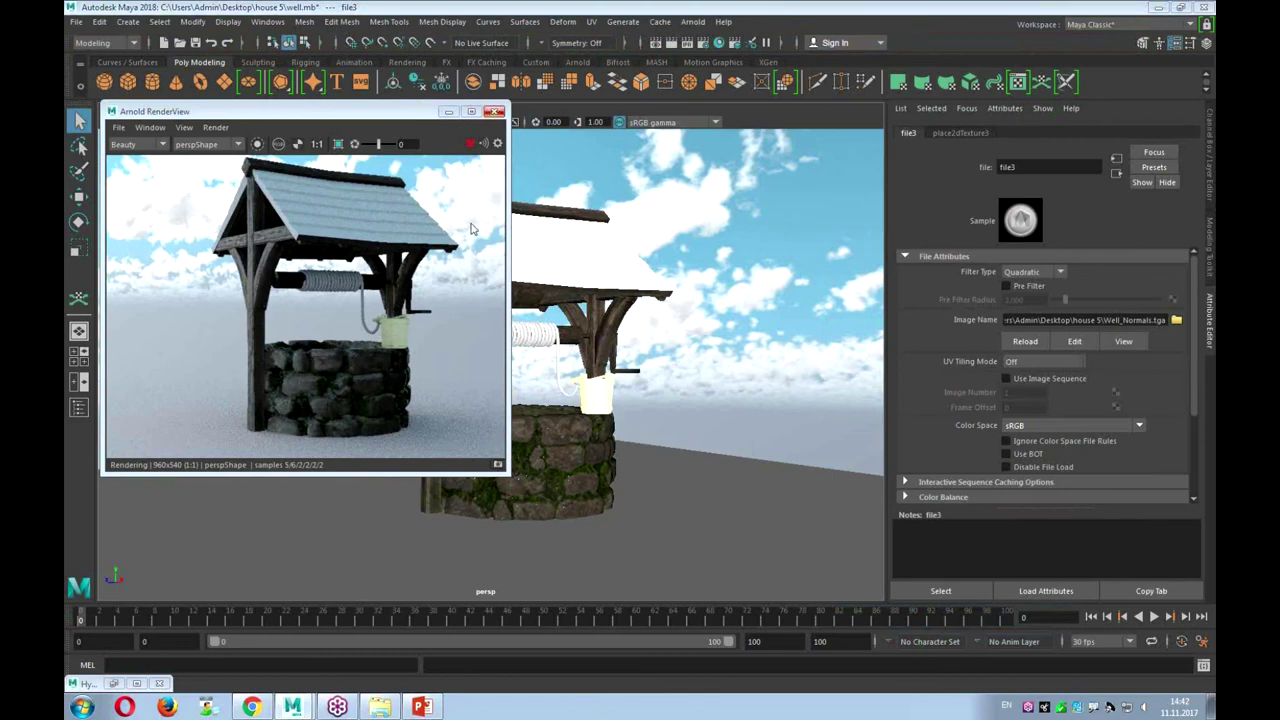
click(76, 22)
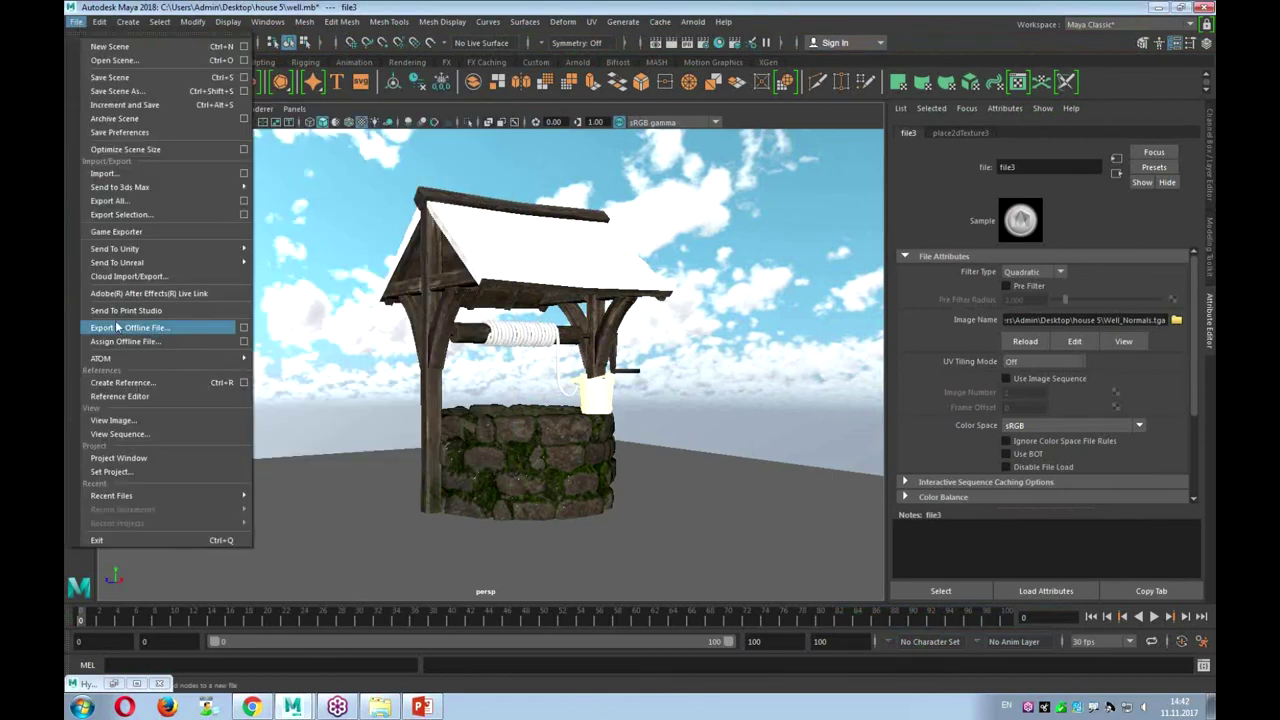
Open roomN.mb without saving the well scene and make the perspective view active
click(115, 60)
double_click(340, 231)
click(628, 358)
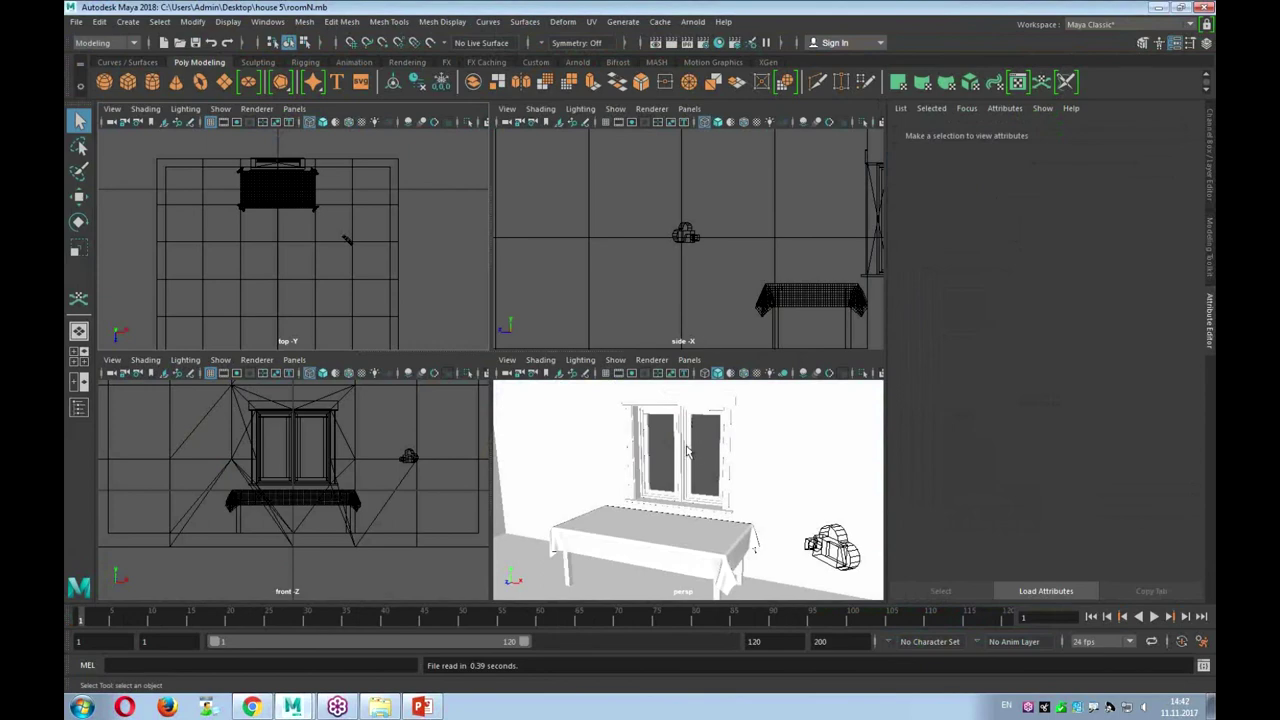
click(682, 448)
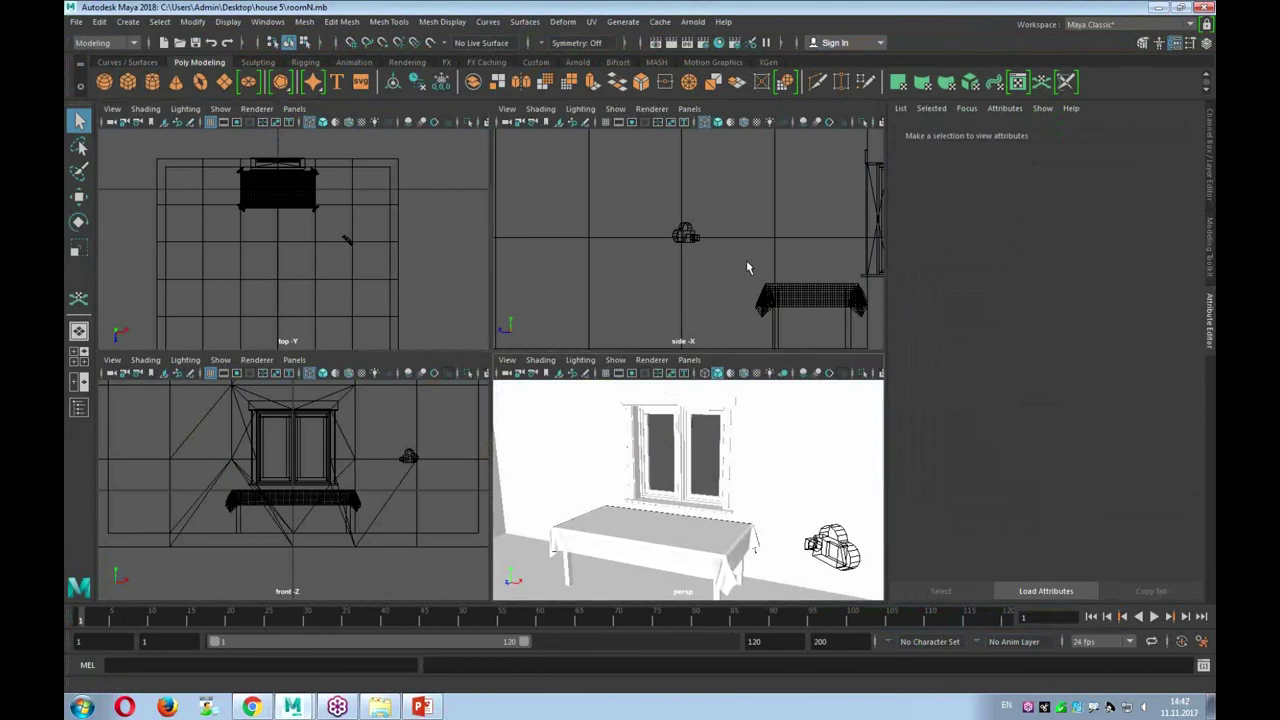
click(692, 21)
mouse_move(706, 91)
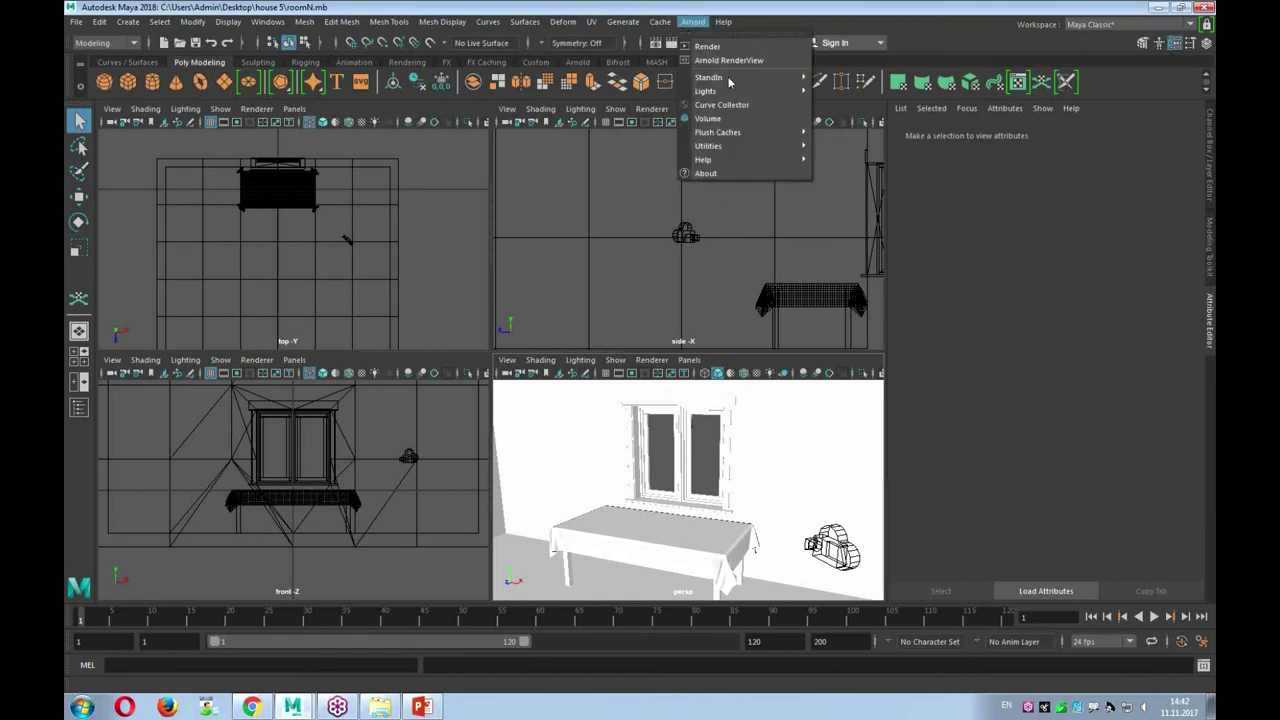
Add a skydome light with hiFi_sky_8192x4096.exr mapped as a file texture on its colour
click(854, 116)
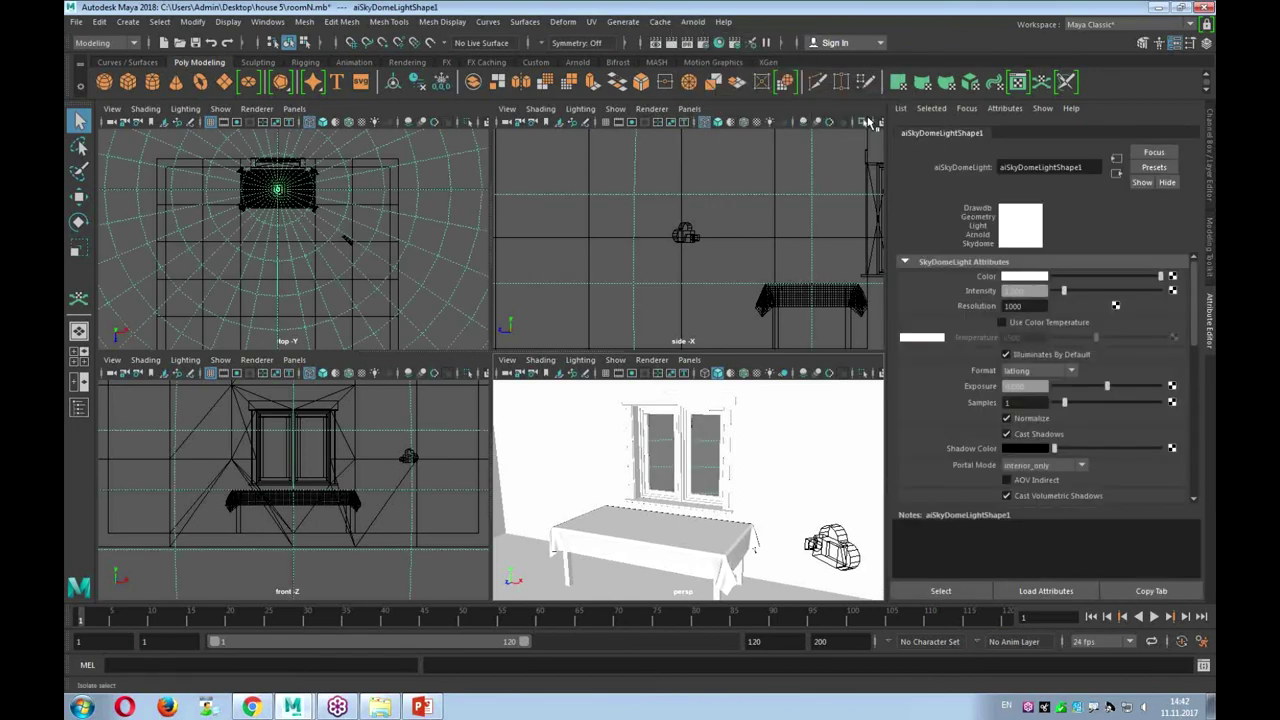
click(1173, 278)
click(569, 352)
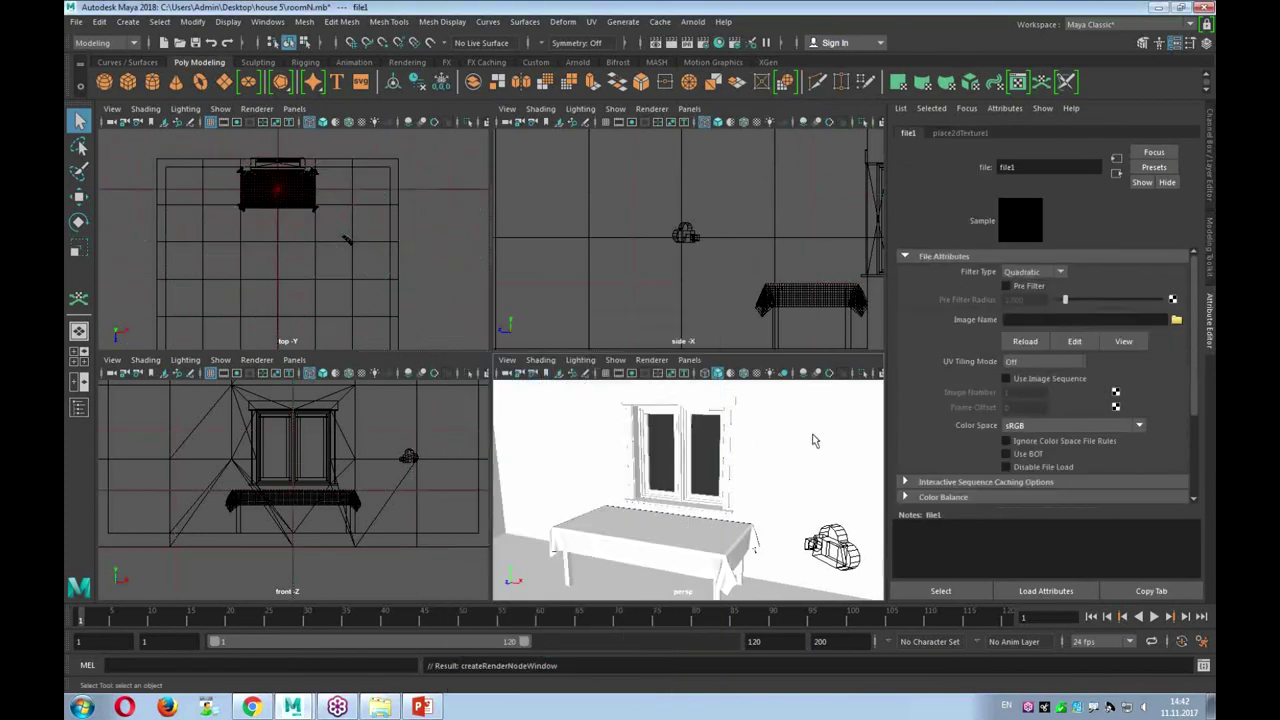
click(1177, 320)
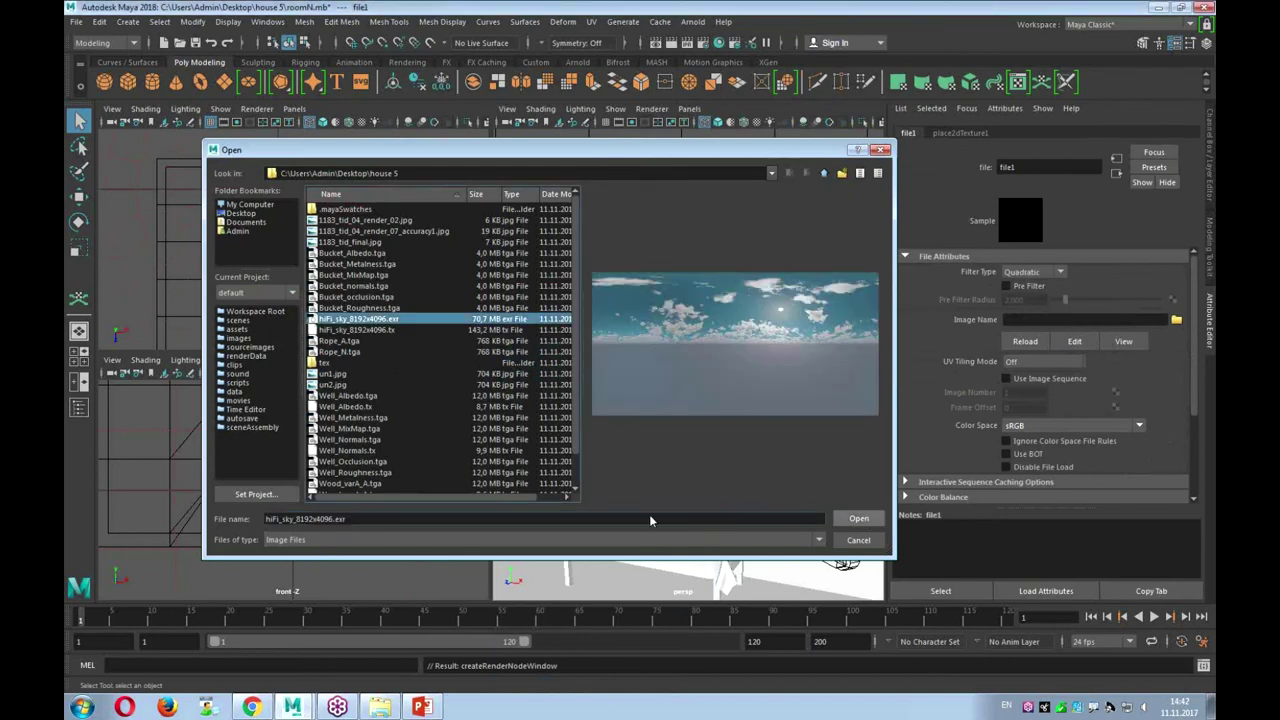
key(Return)
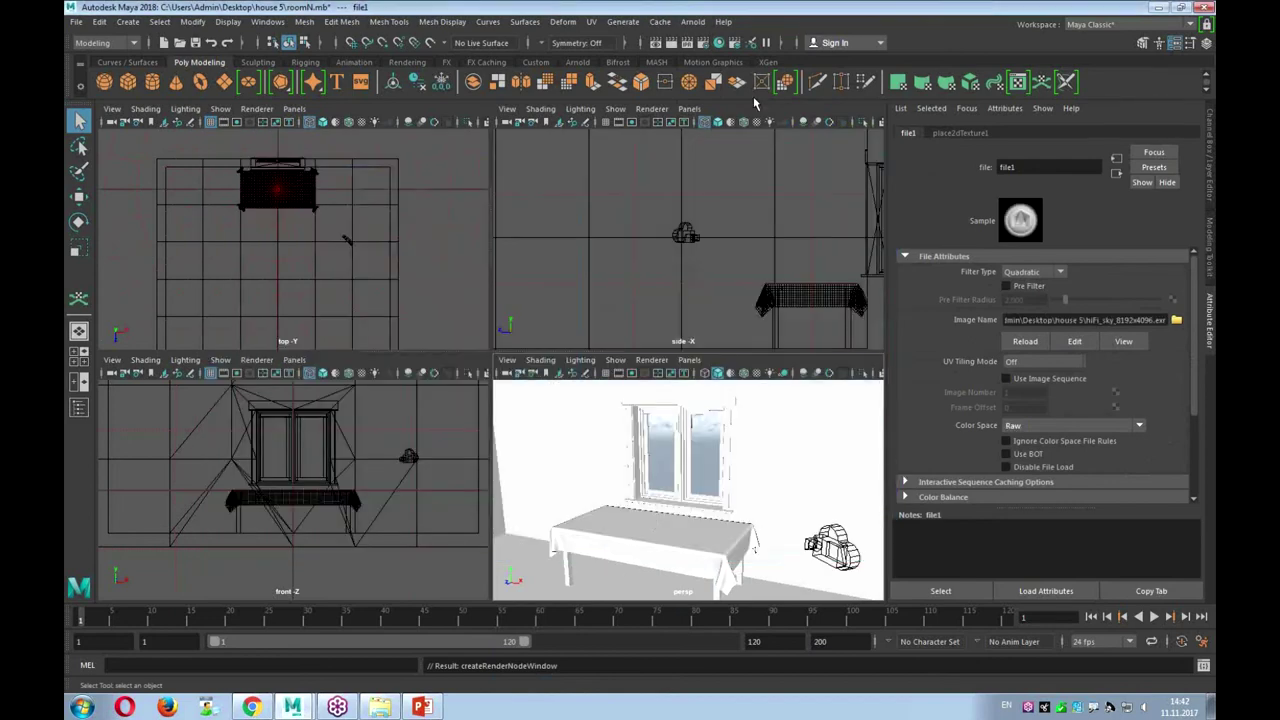
click(698, 21)
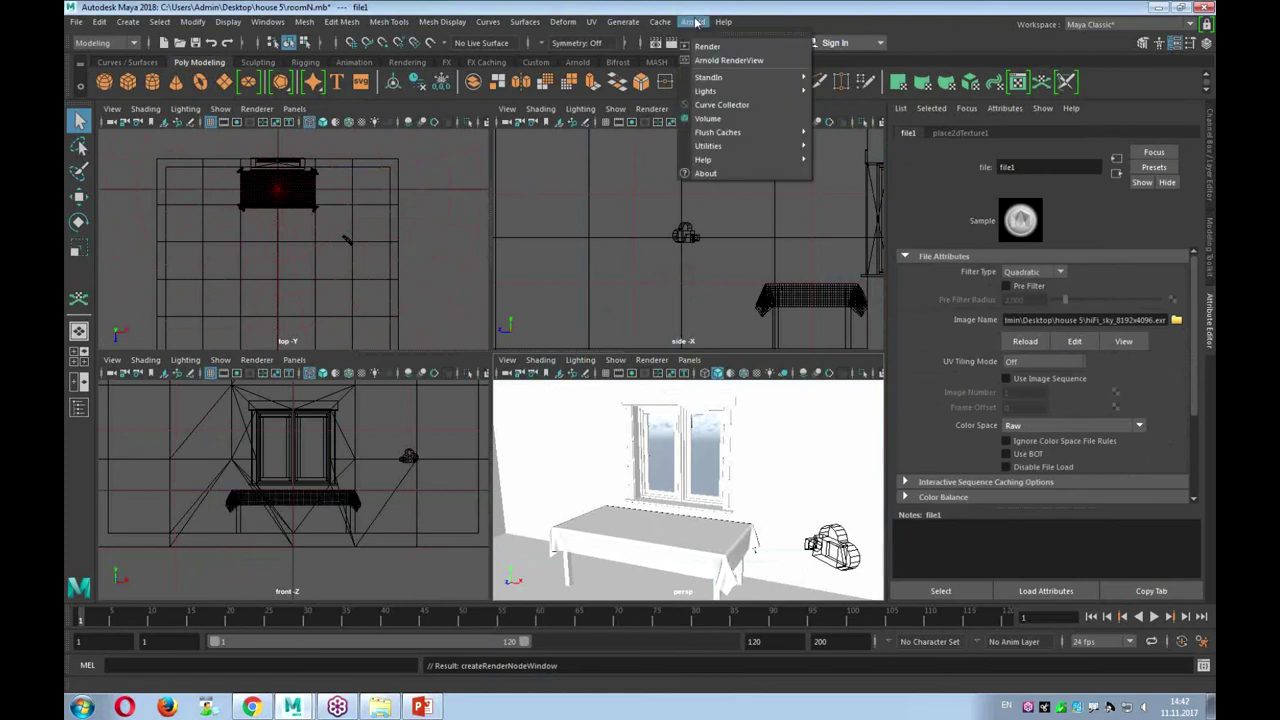
Render the room in Arnold RenderView from cameraShape1 and look through camera1 in the perspective panel
click(736, 61)
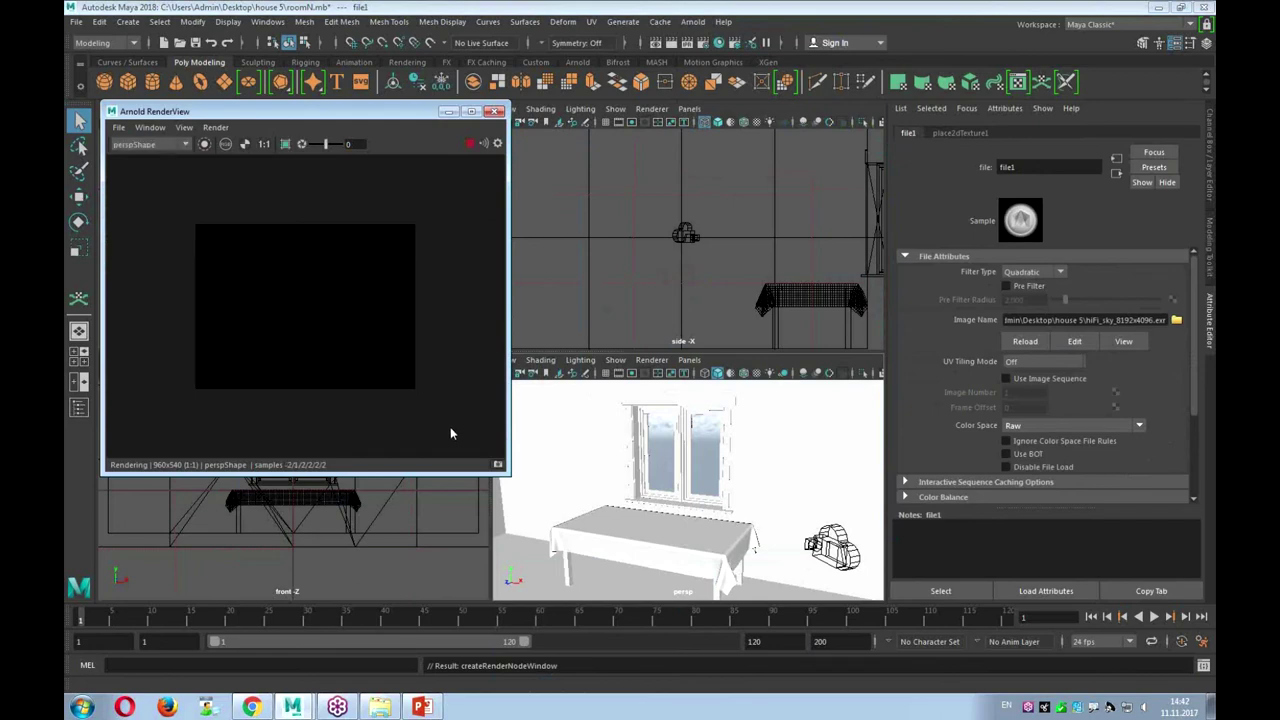
click(185, 146)
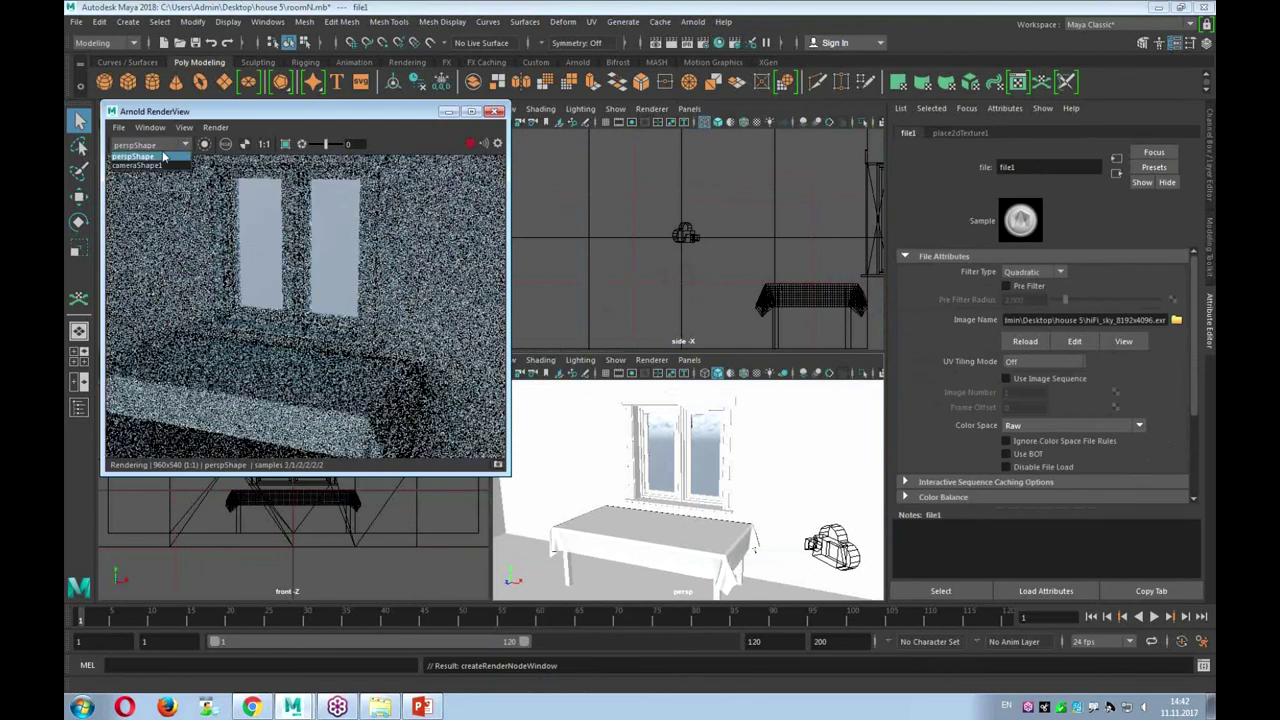
click(140, 166)
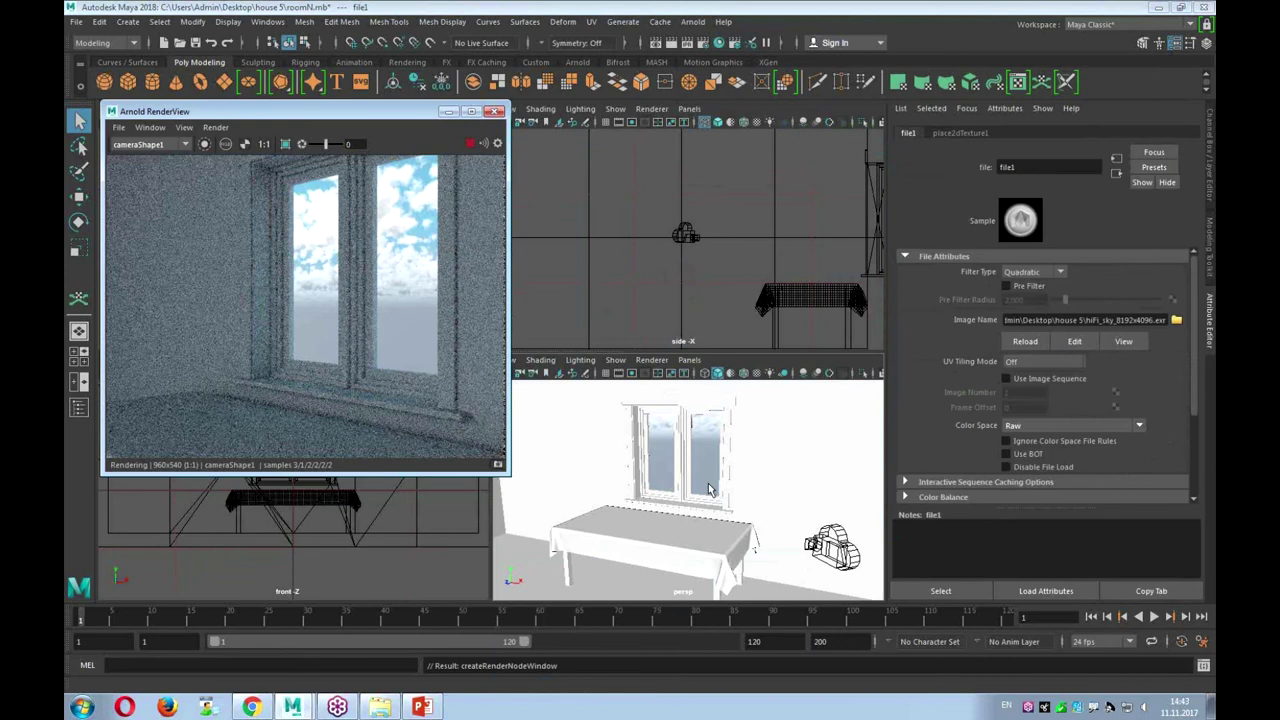
click(690, 360)
click(850, 375)
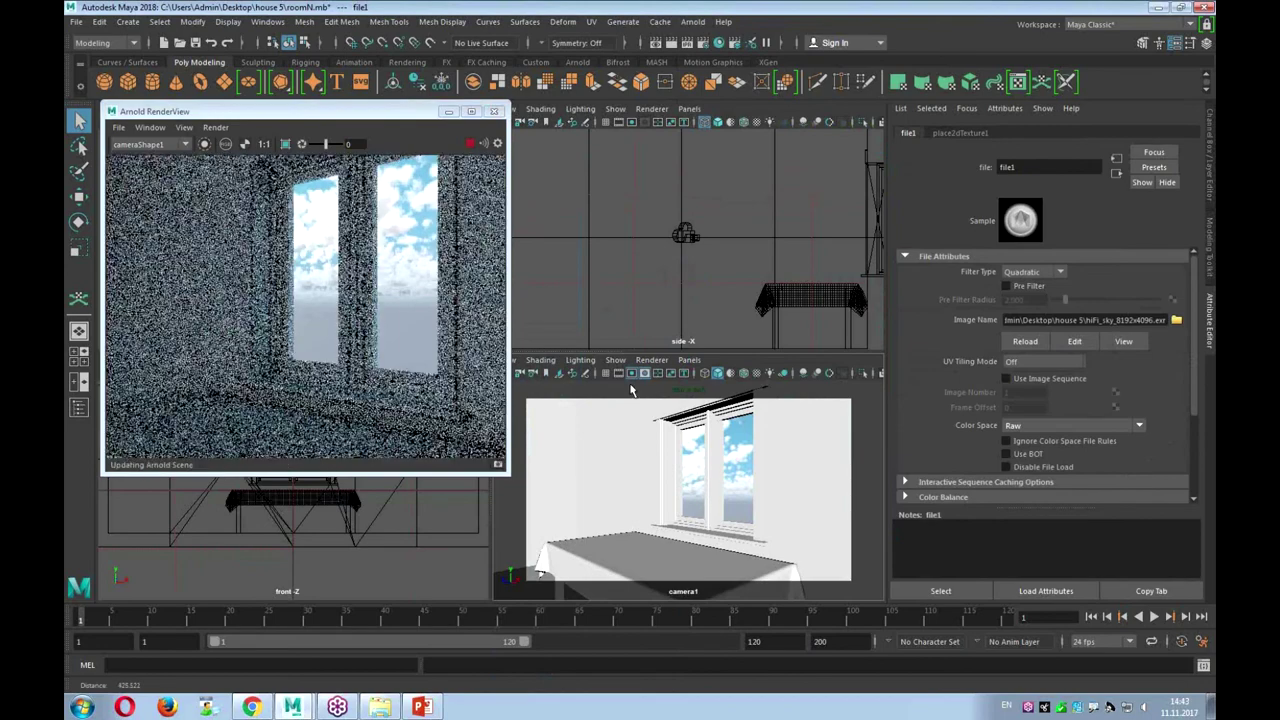
Stop the progressive render, minimize RenderView, and create a polygon cylinder
scroll(469, 468, down, 2)
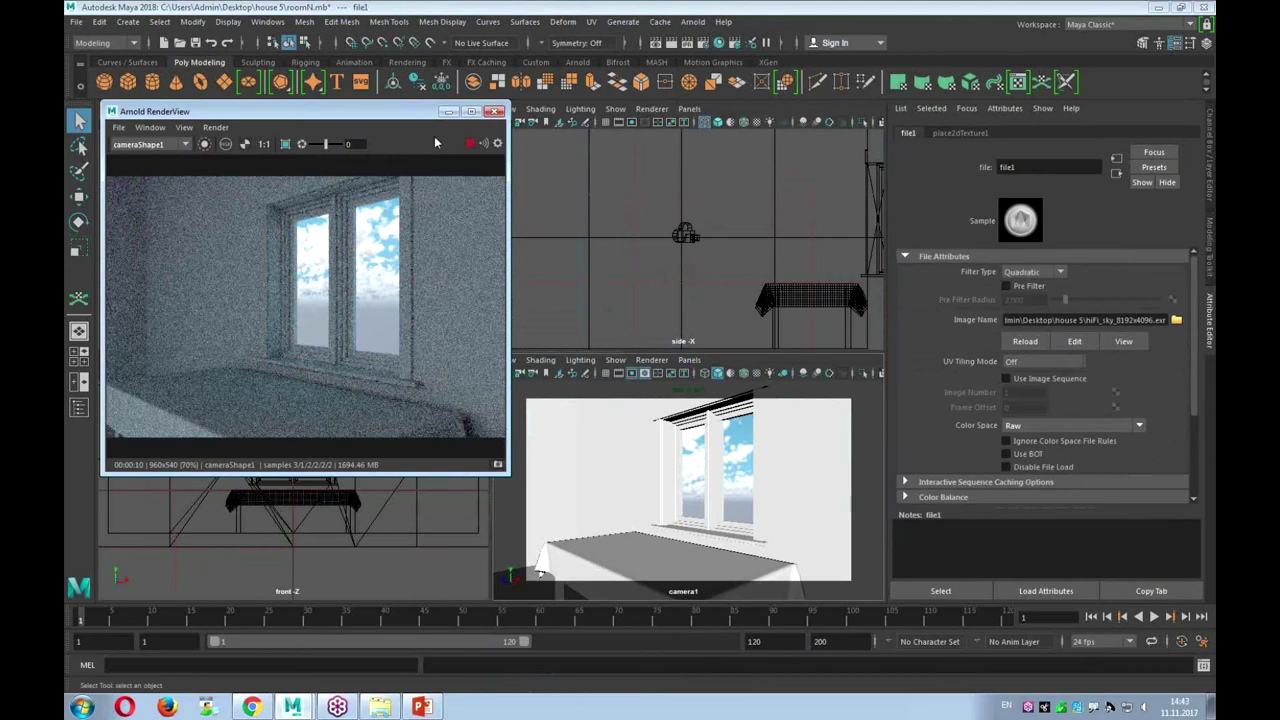
click(470, 143)
click(449, 111)
click(152, 82)
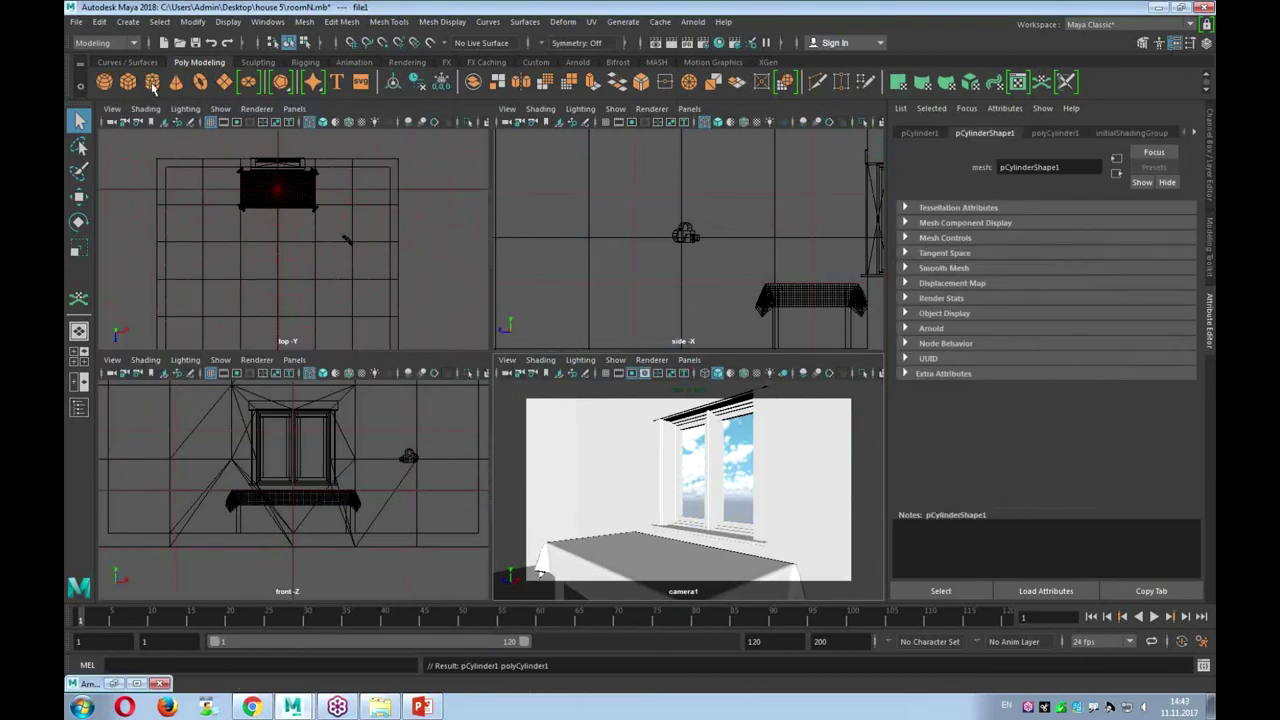
Scale pCylinder1 taller along Y and raise it above the draped table
key(r)
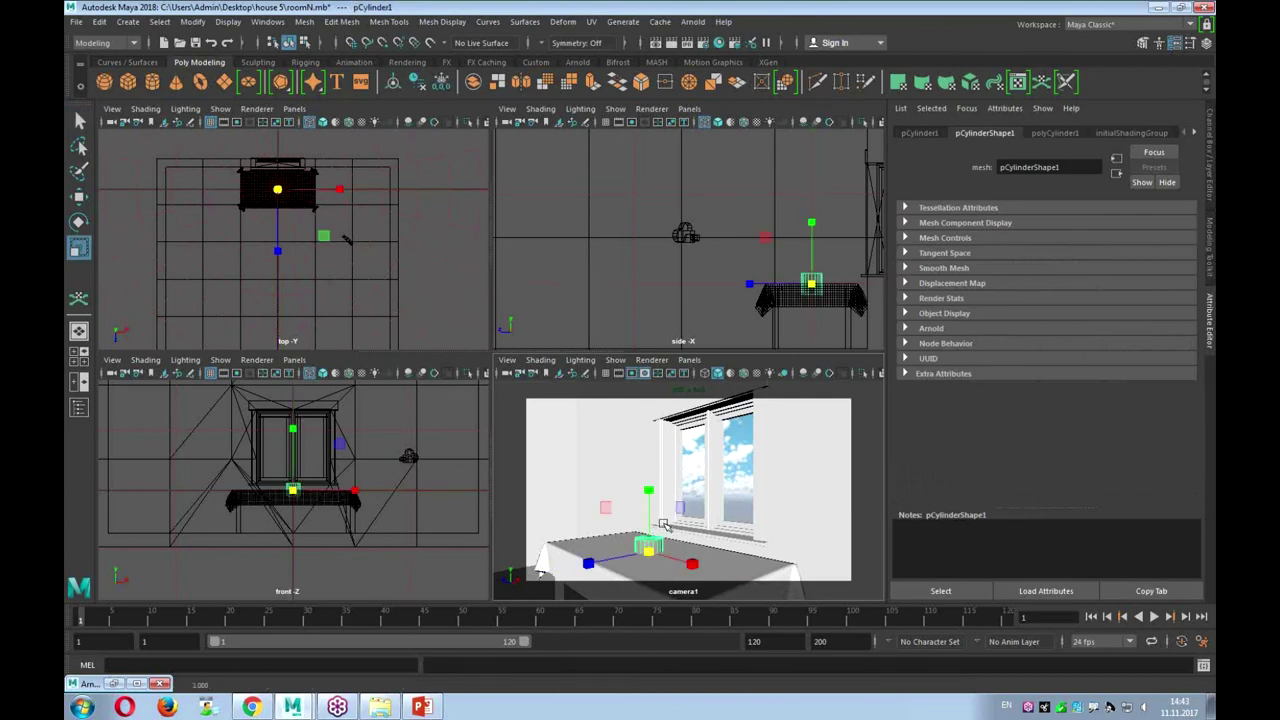
drag(649, 491, 662, 472)
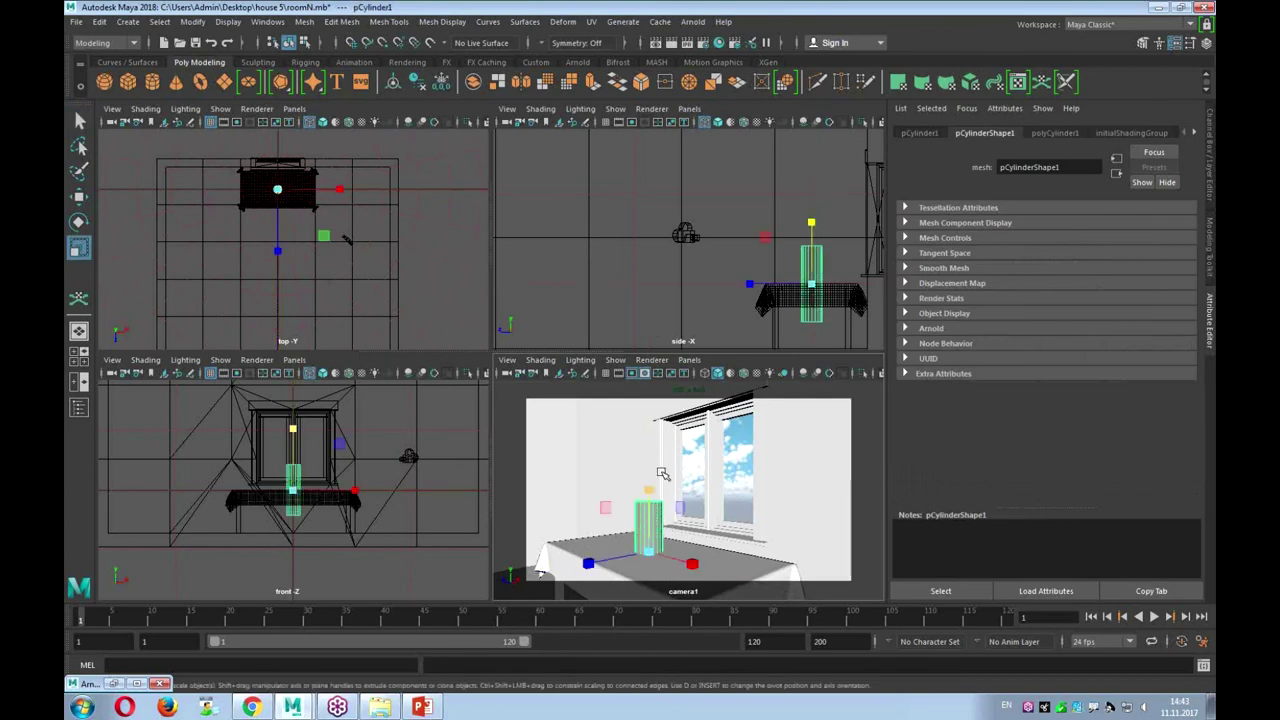
key(w)
drag(650, 490, 650, 432)
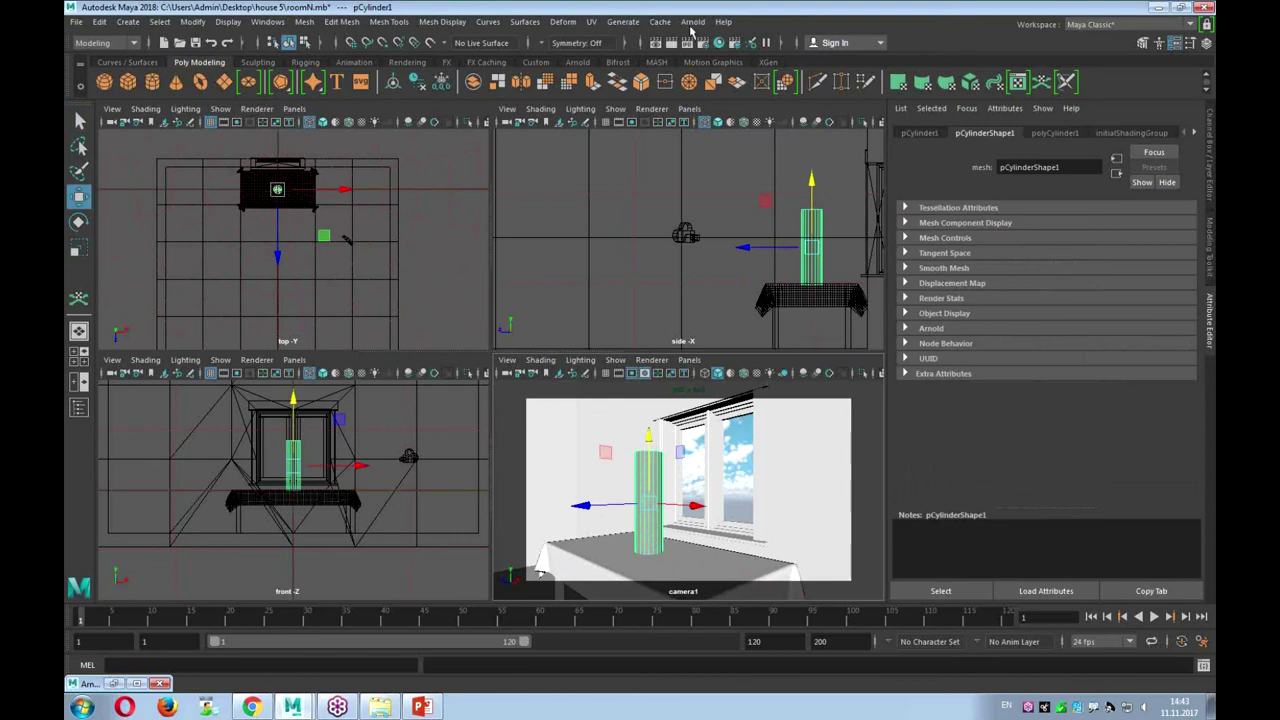
click(692, 22)
mouse_move(706, 91)
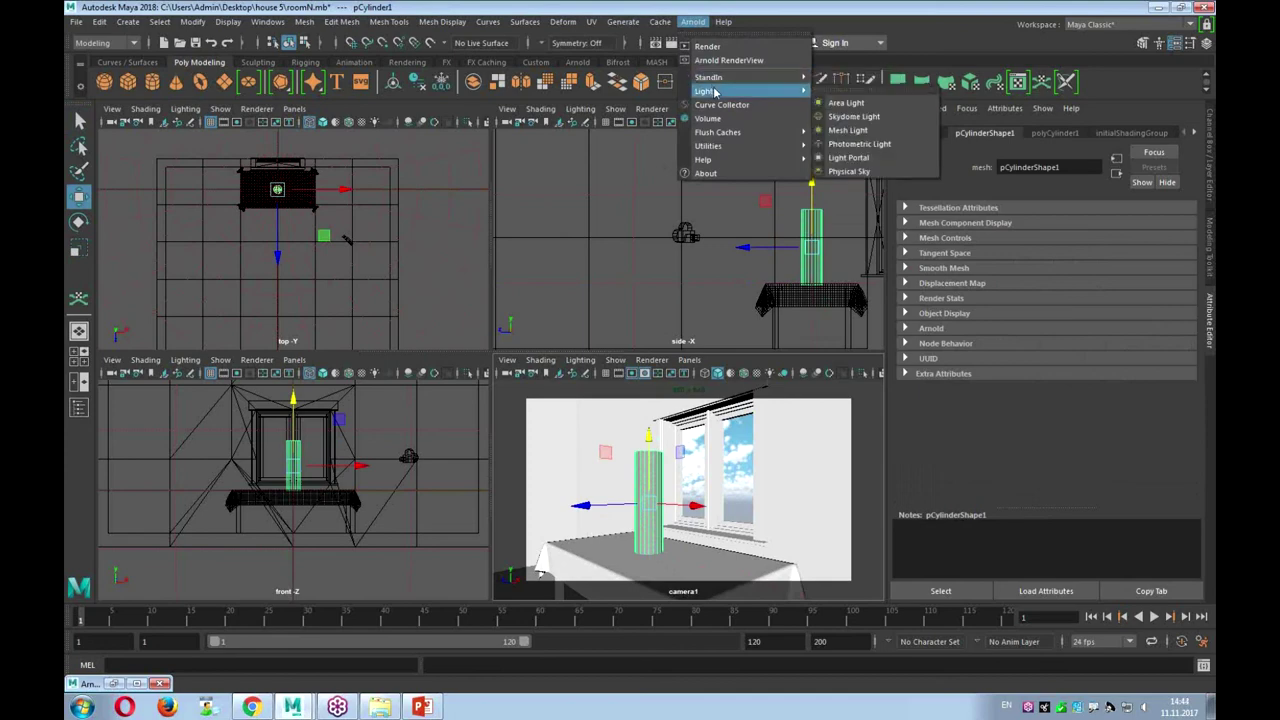
Add an Arnold light portal, enlarging it and stretching it vertically
click(918, 160)
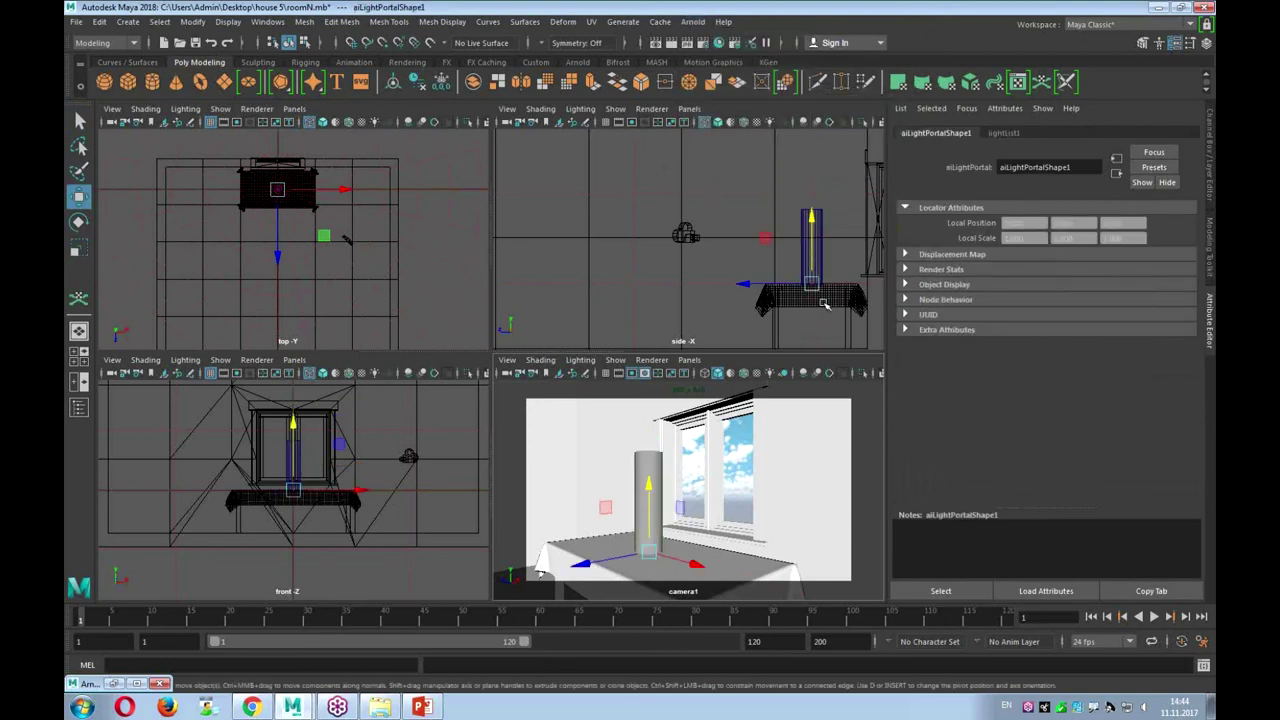
key(r)
mouse_move(811, 284)
mouse_down()
mouse_move(958, 202)
mouse_move(940, 221)
mouse_up()
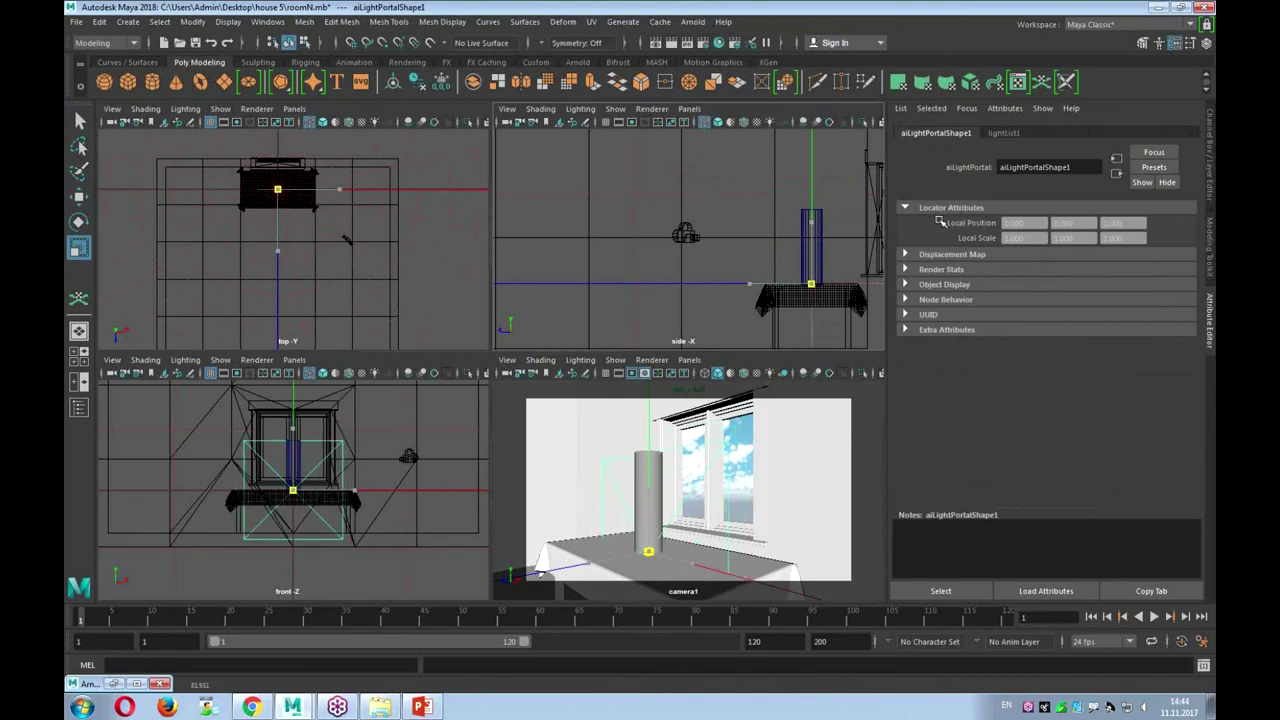
mouse_move(812, 224)
mouse_down()
mouse_move(809, 188)
mouse_move(814, 228)
mouse_move(606, 263)
mouse_up()
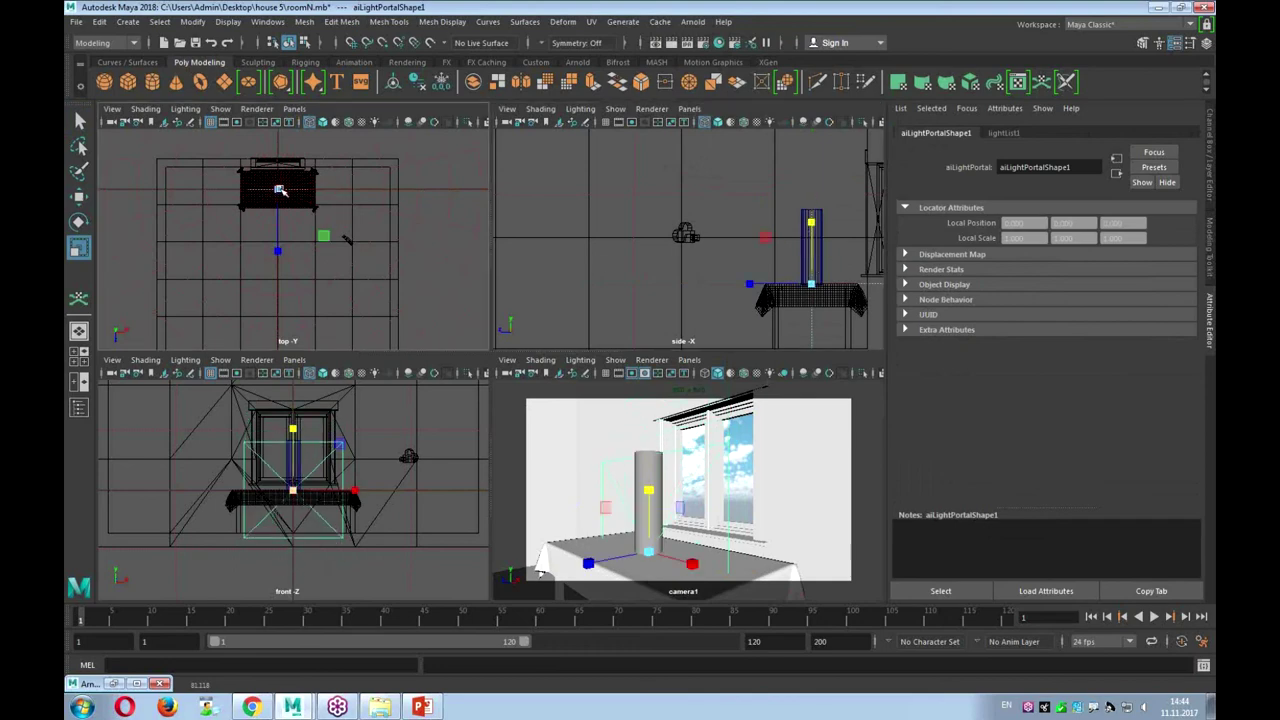
Move the light portal up to the window
key(w)
drag(277, 258, 279, 218)
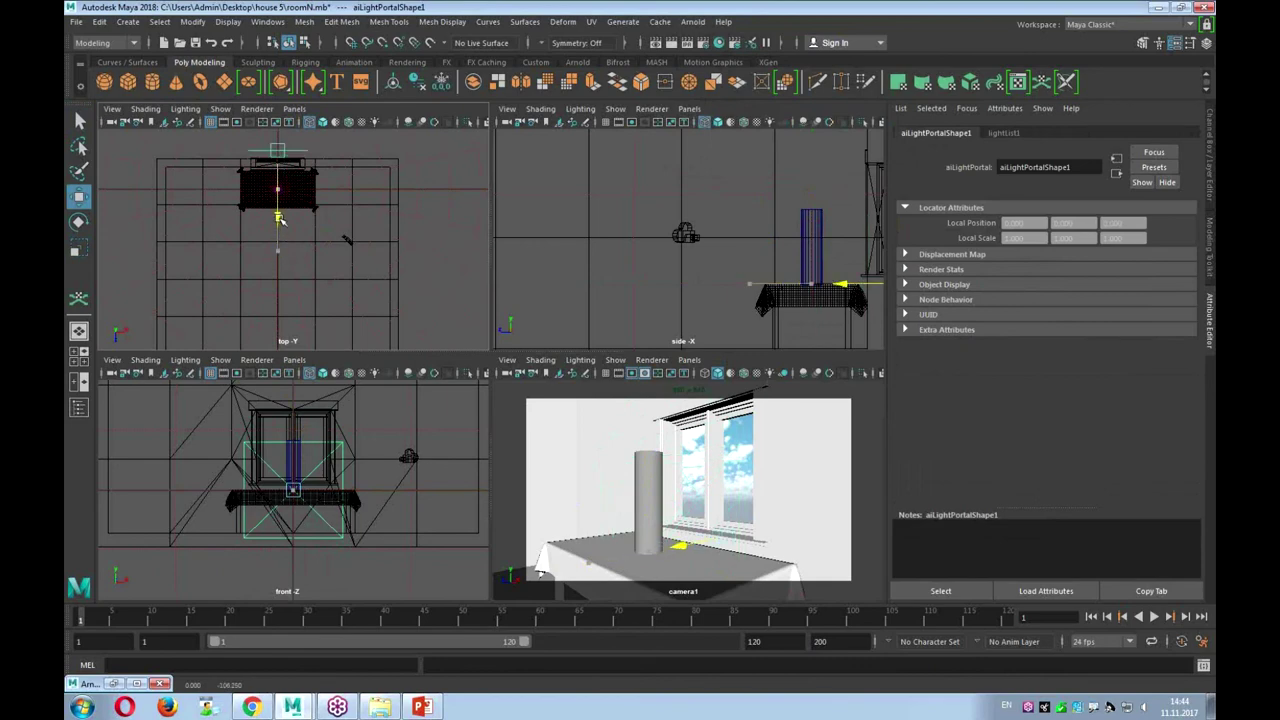
right_click(290, 415)
drag(294, 437, 295, 388)
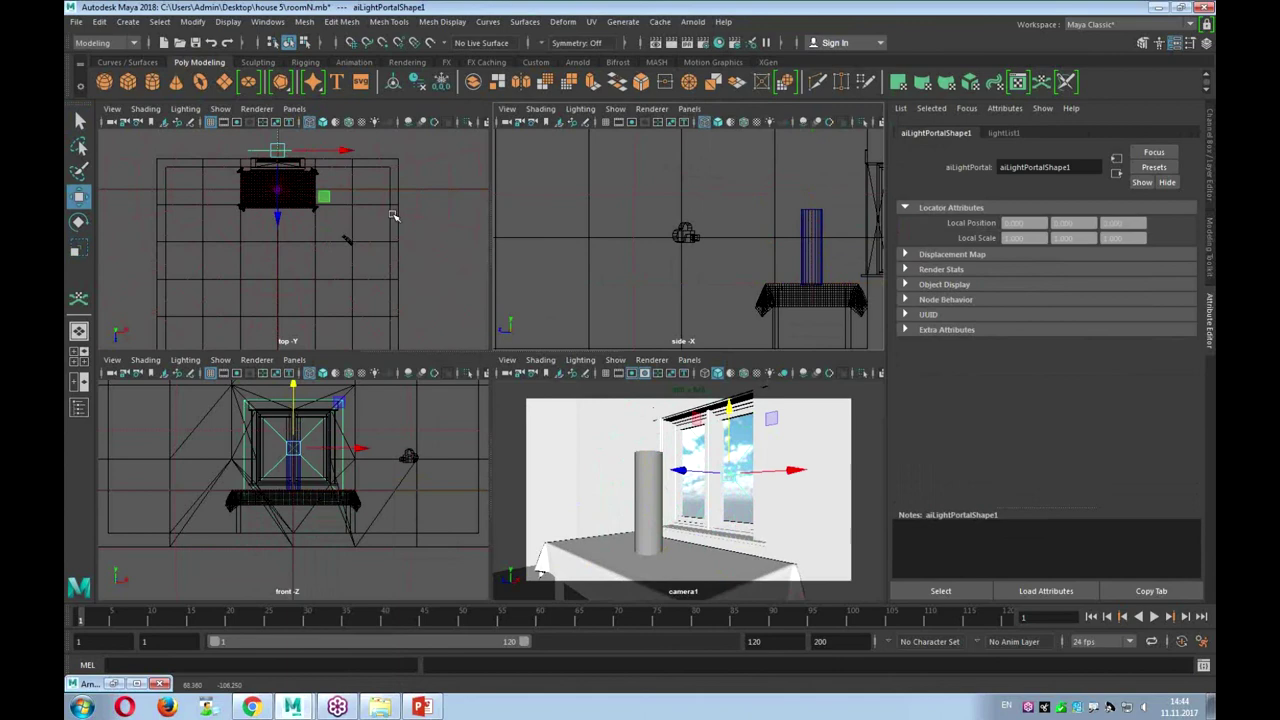
Rotate the light portal to match the window and bring back the Arnold render preview
key(e)
drag(342, 168, 200, 115)
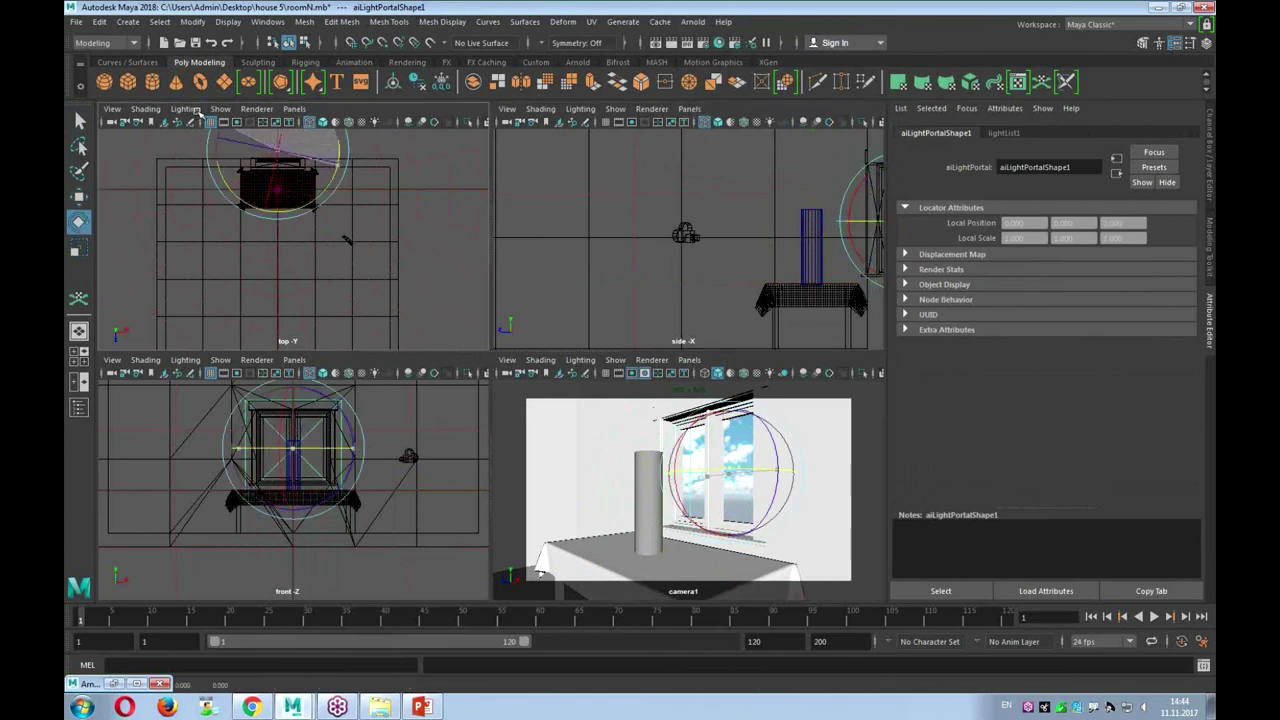
drag(198, 113, 390, 232)
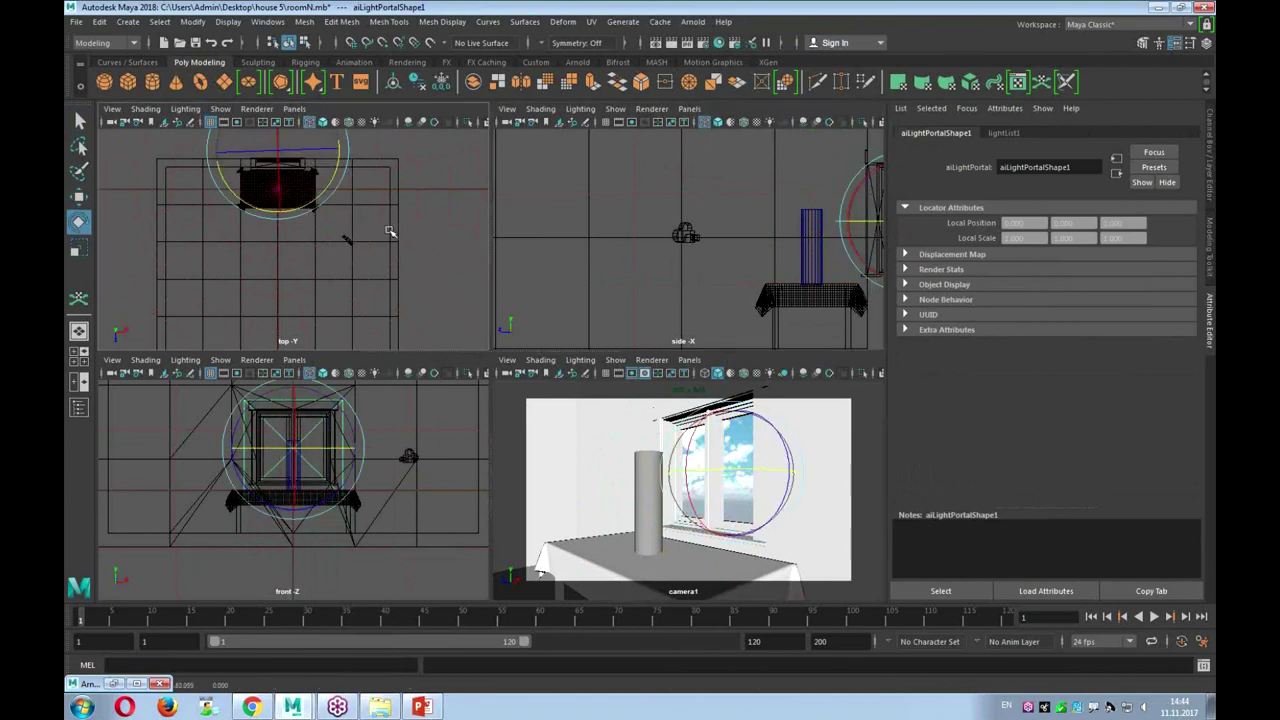
key(w)
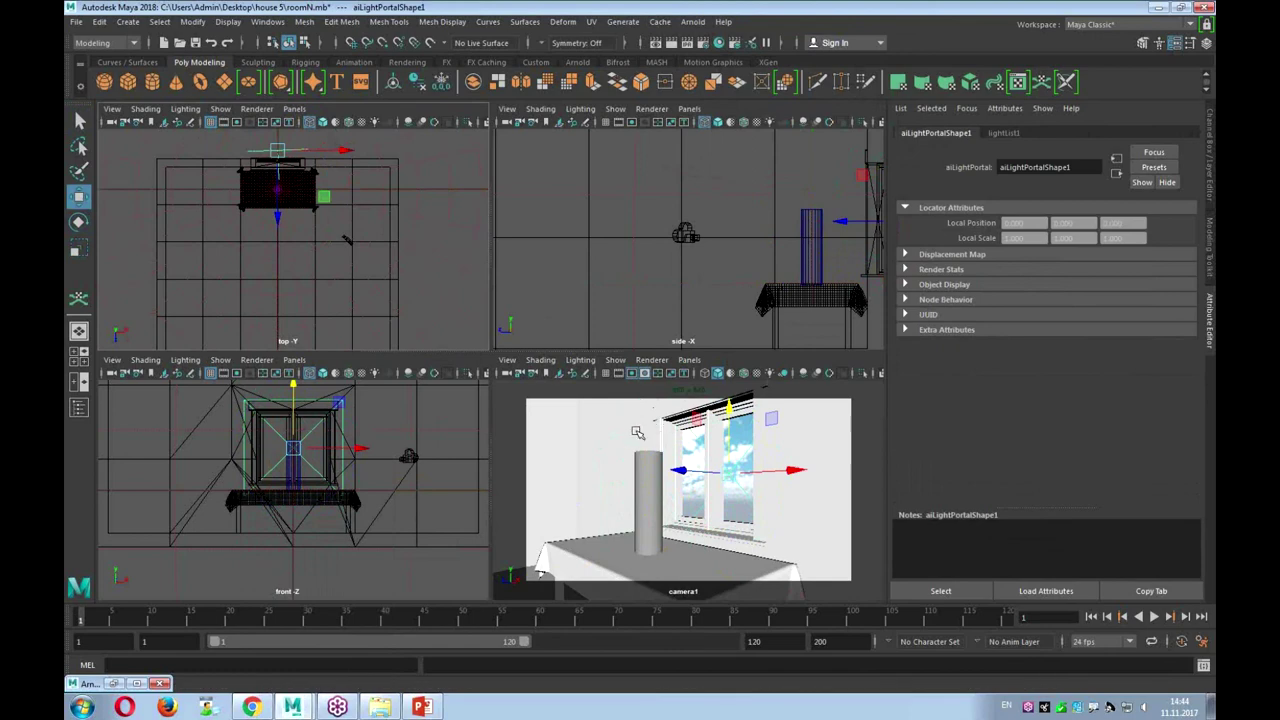
click(113, 683)
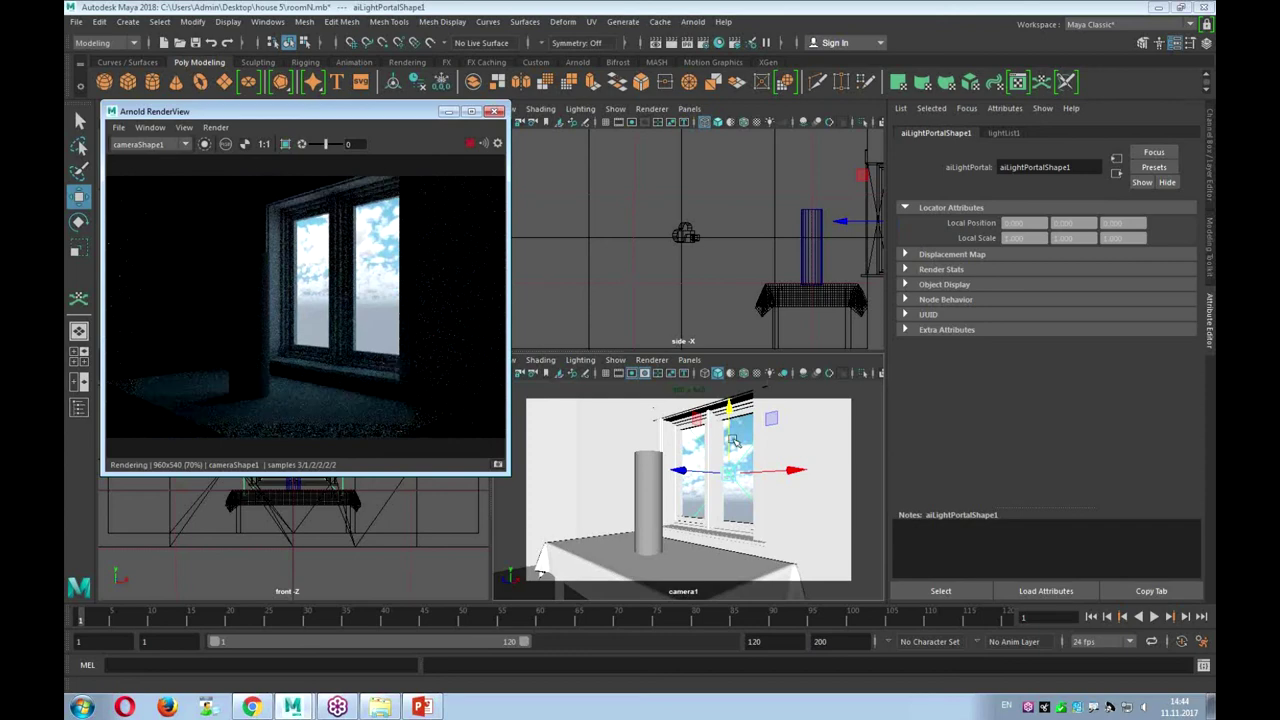
Select the skydome light, turn off Normalize, and raise its exposure
click(742, 441)
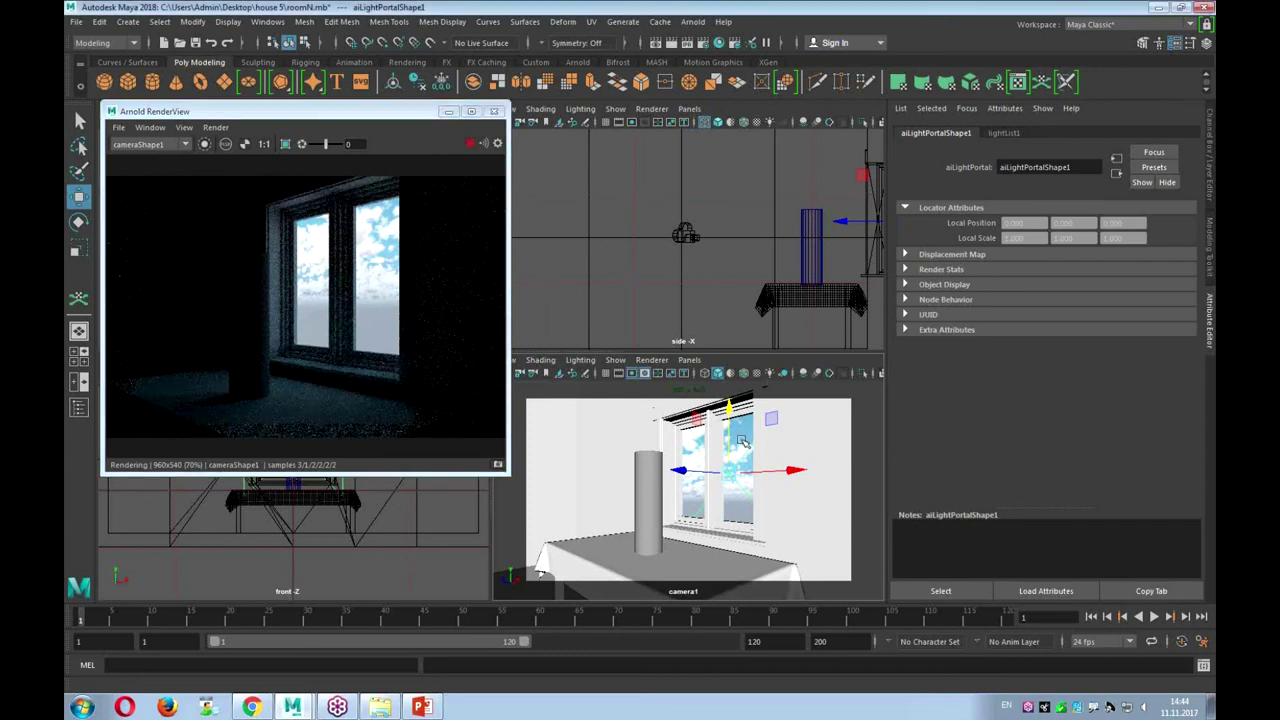
click(742, 441)
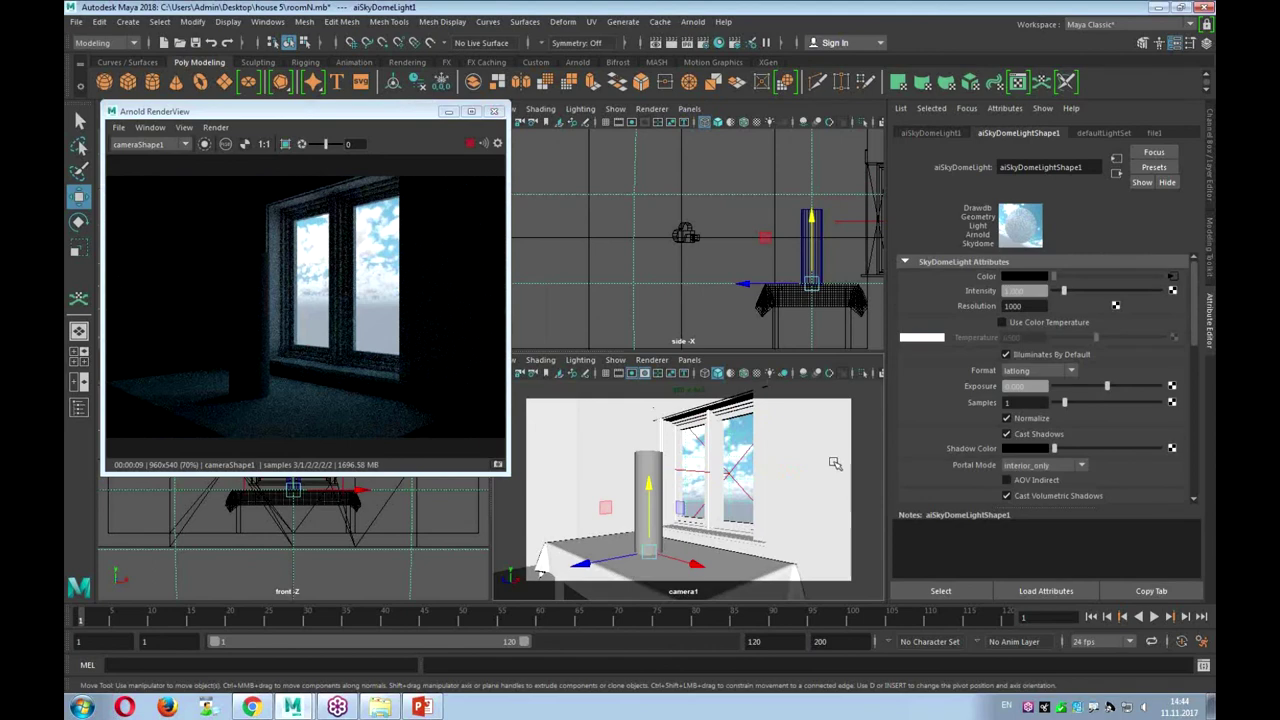
click(1012, 419)
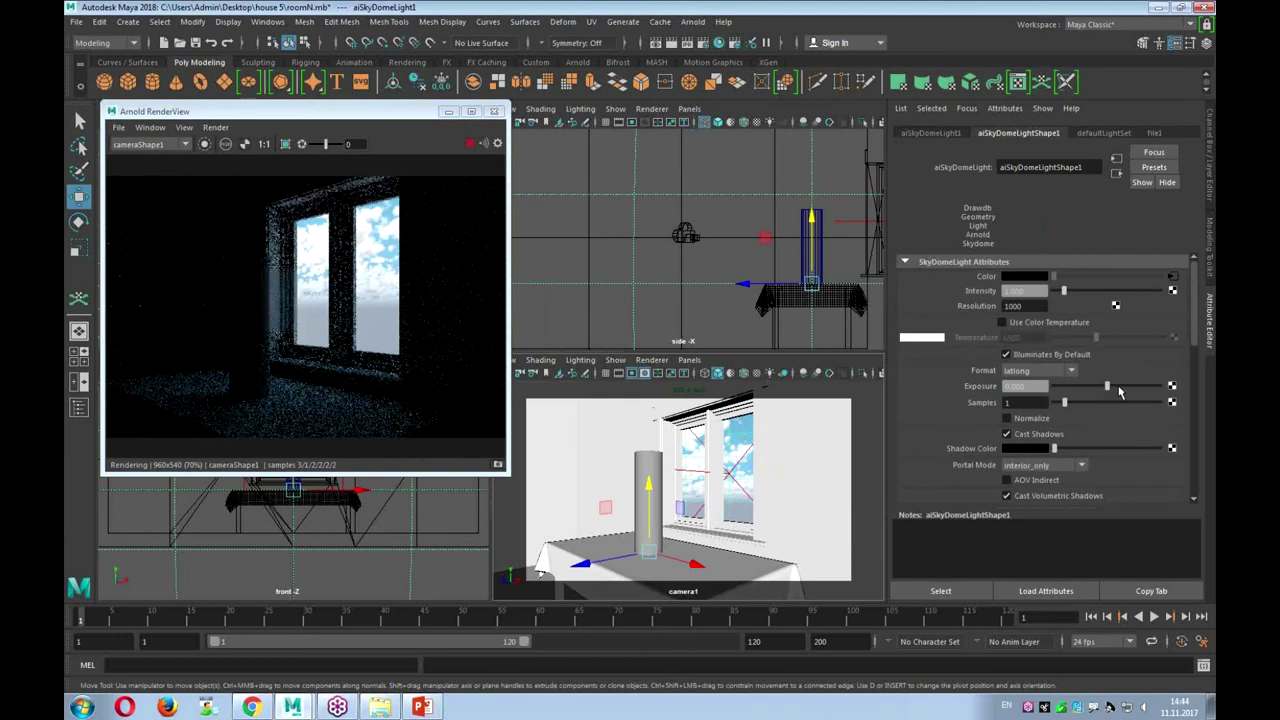
drag(1122, 392, 1140, 392)
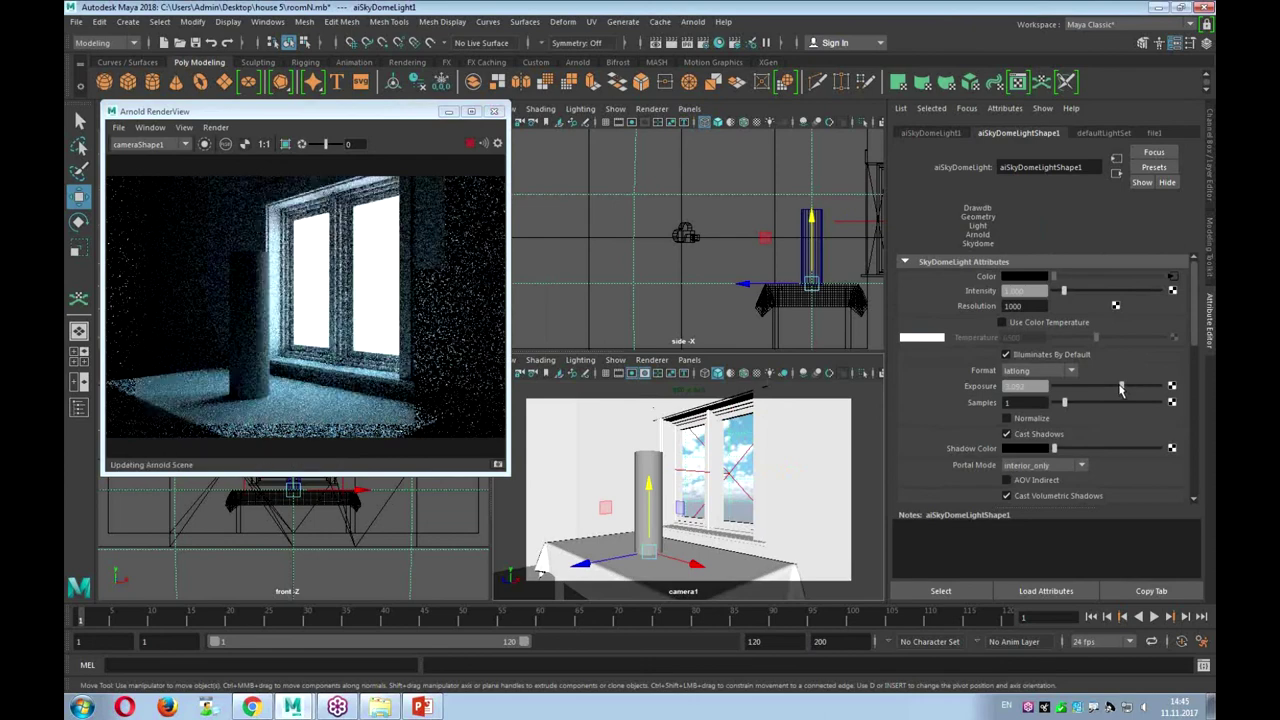
click(1120, 387)
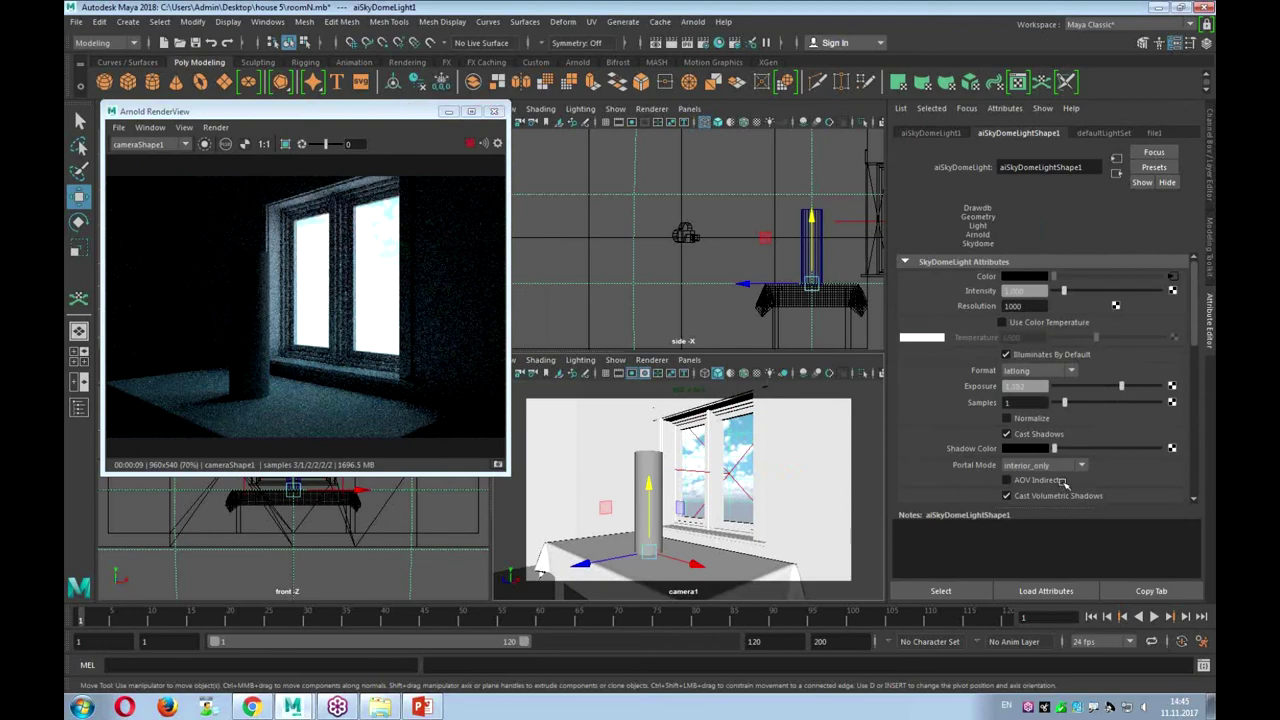
click(703, 42)
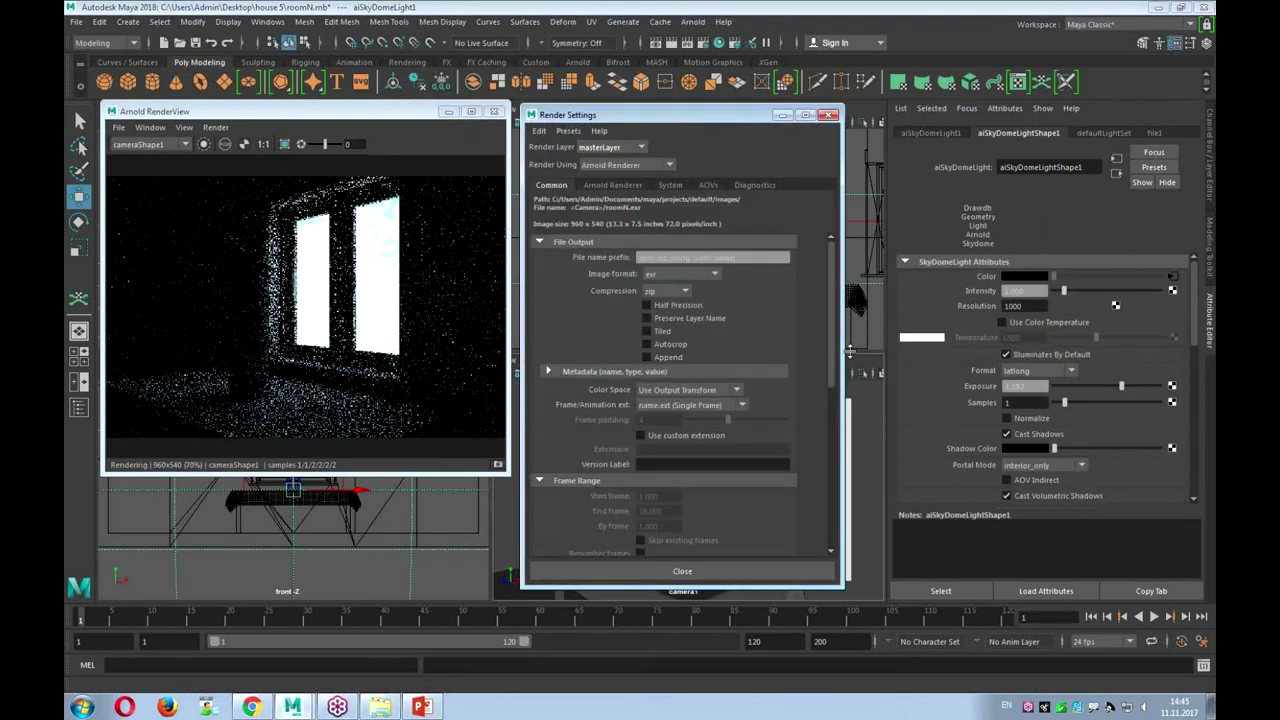
Set Arnold Diffuse samples to 3 and close Render Settings
click(614, 186)
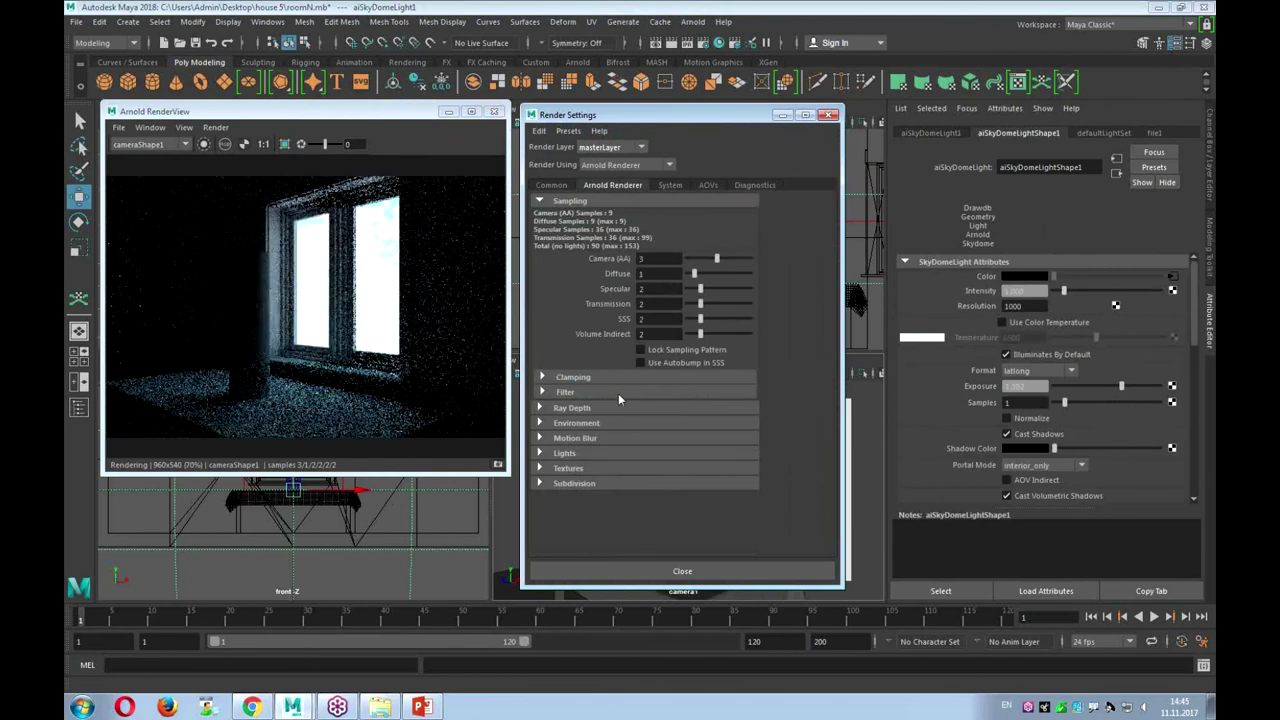
double_click(641, 274)
text(3)
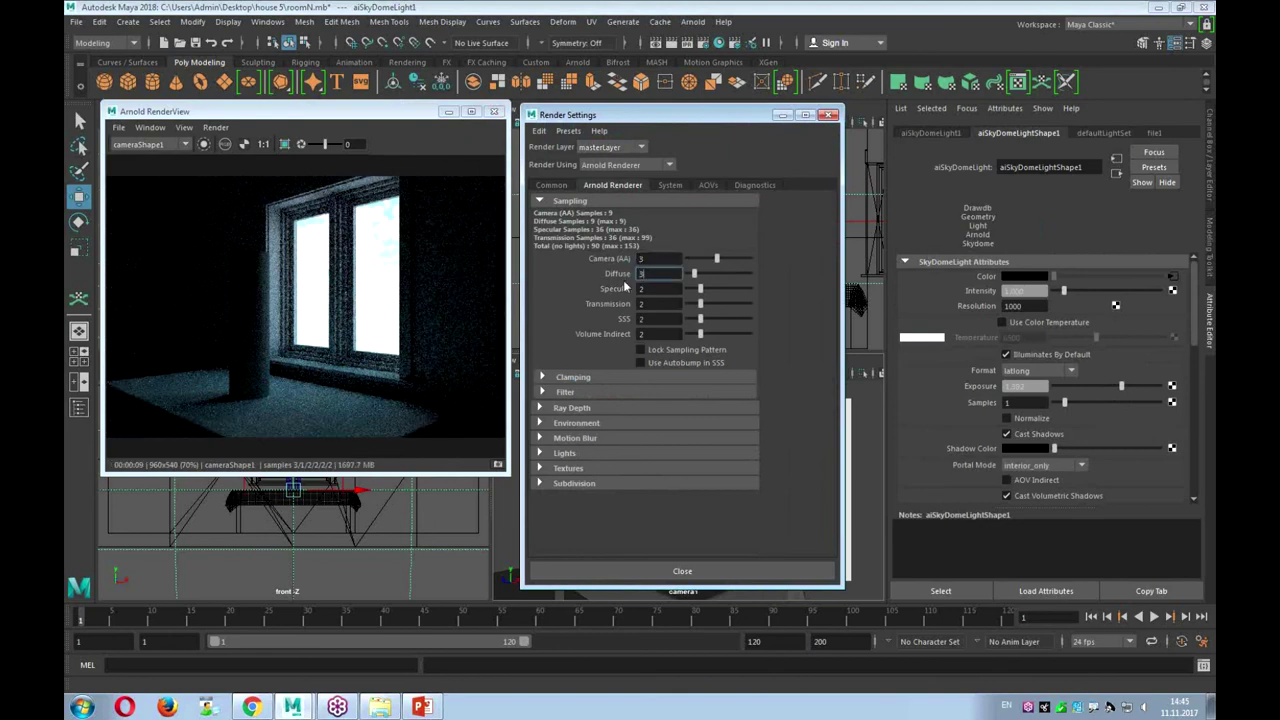
key(Tab)
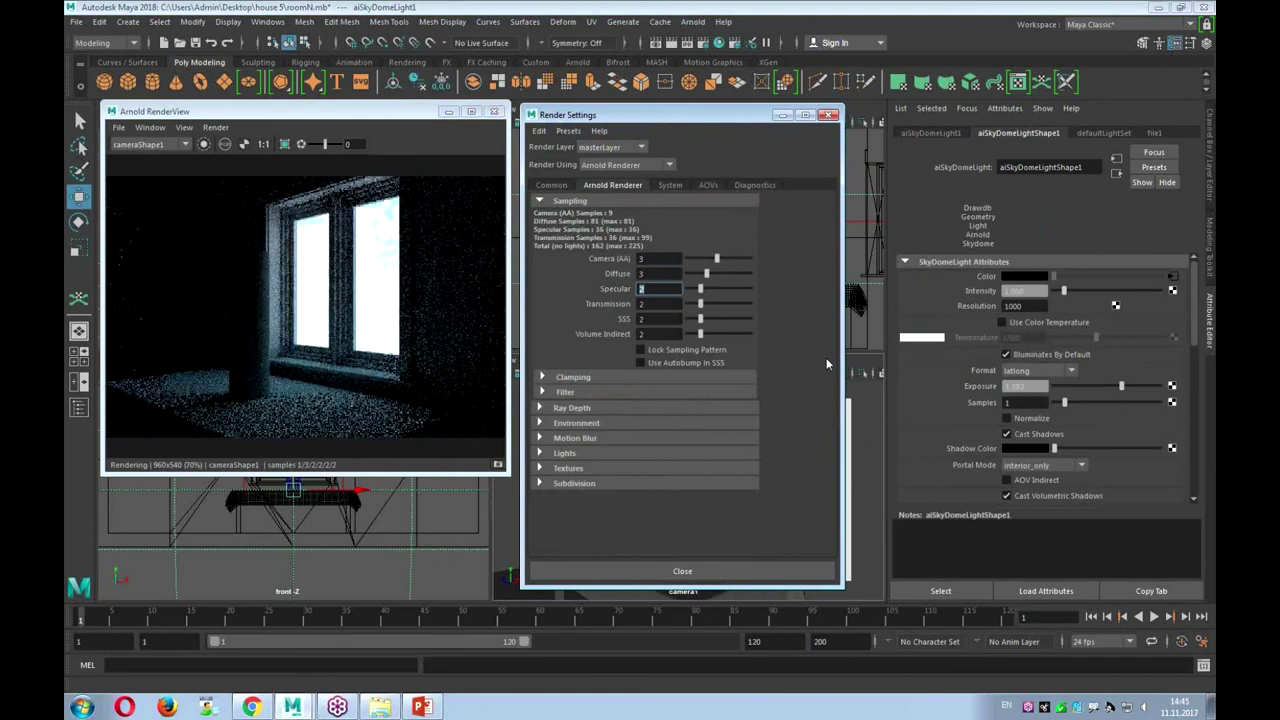
click(829, 116)
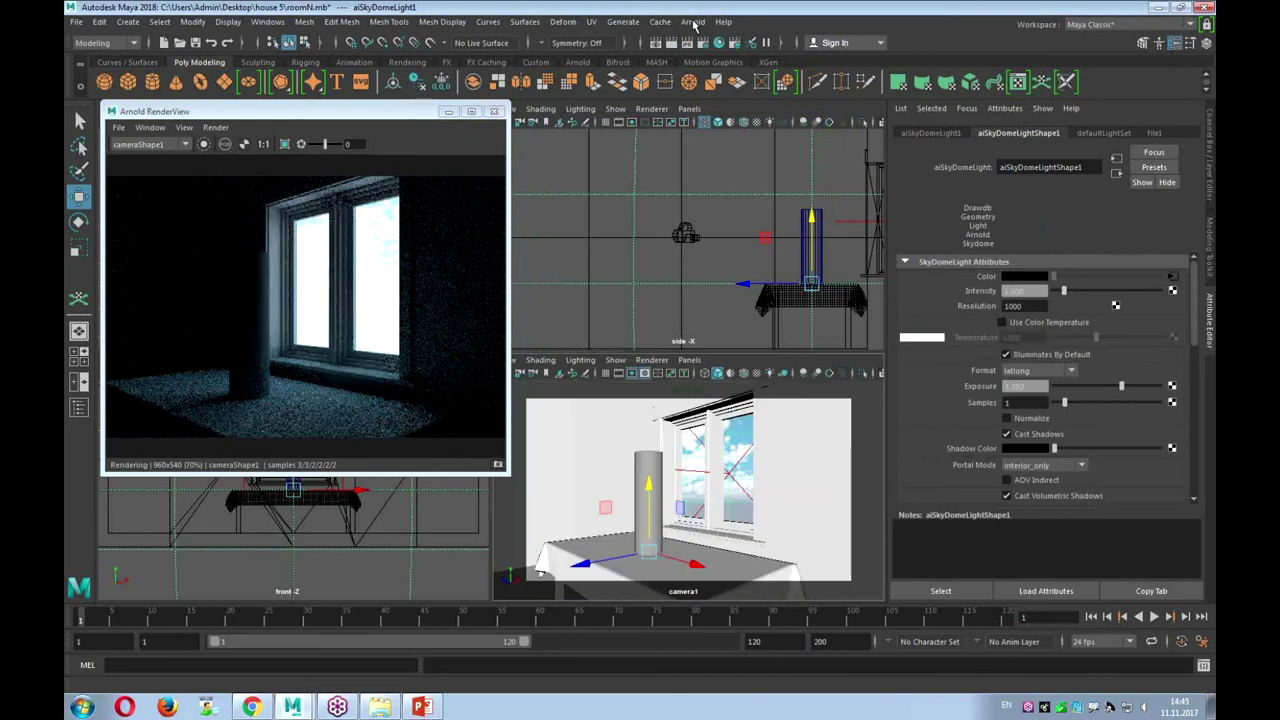
click(693, 22)
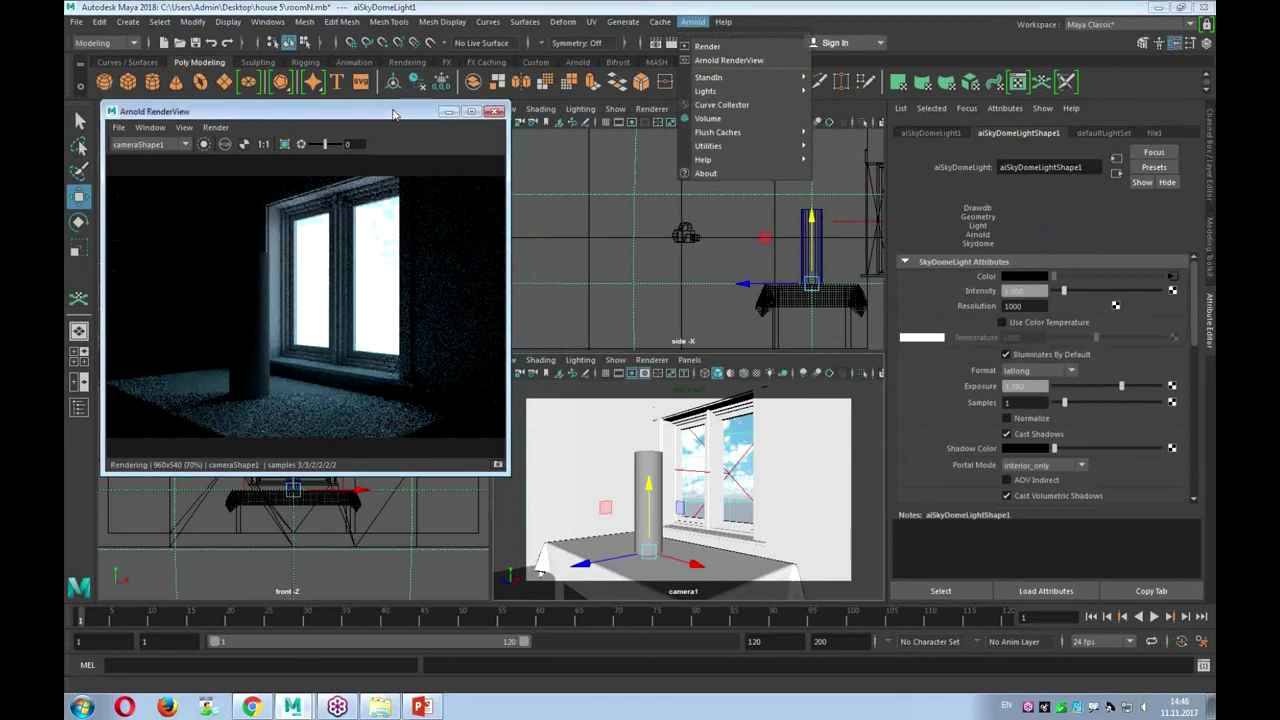
Create an Arnold area light, raise it near the ceiling above the table, and scale it larger
click(393, 113)
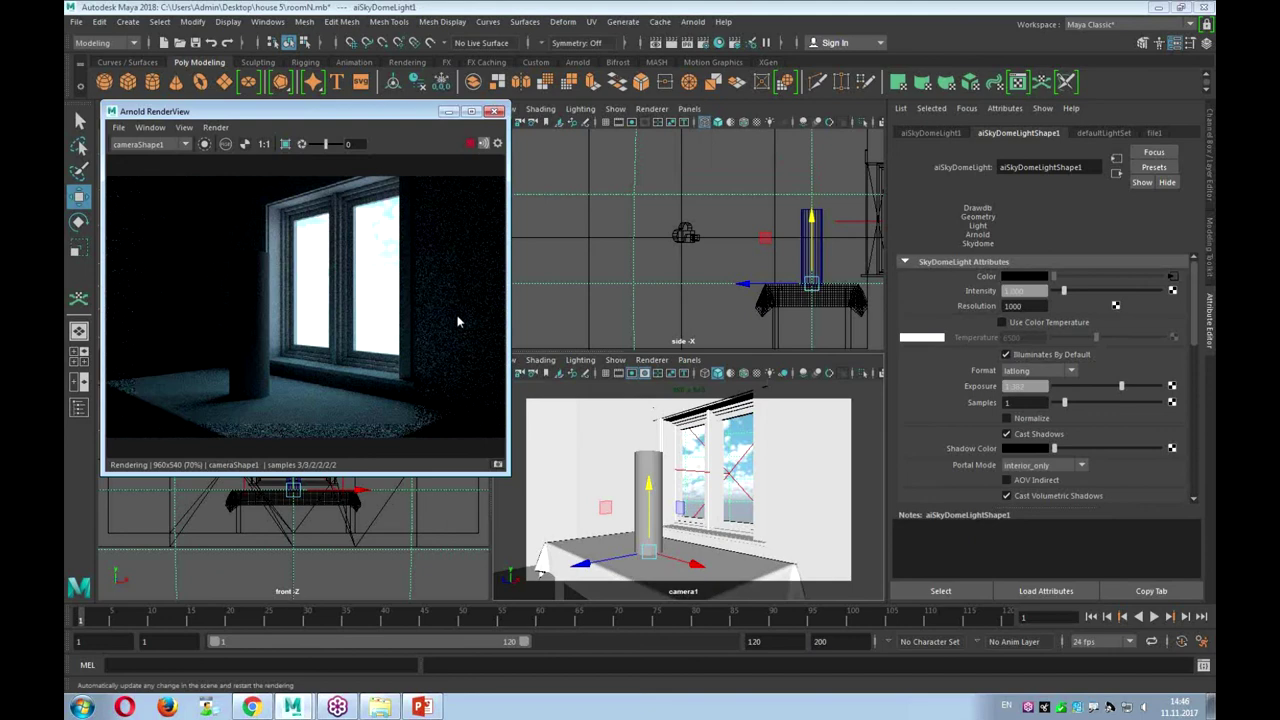
click(692, 21)
mouse_move(717, 132)
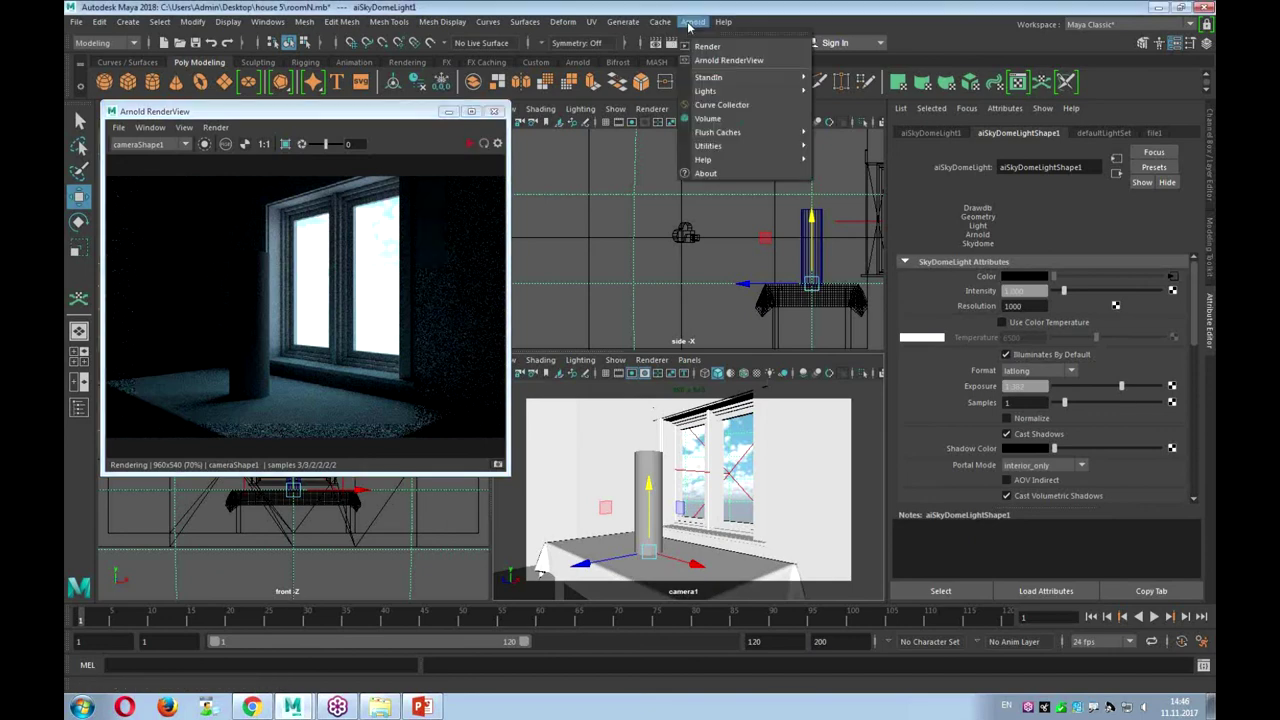
click(885, 104)
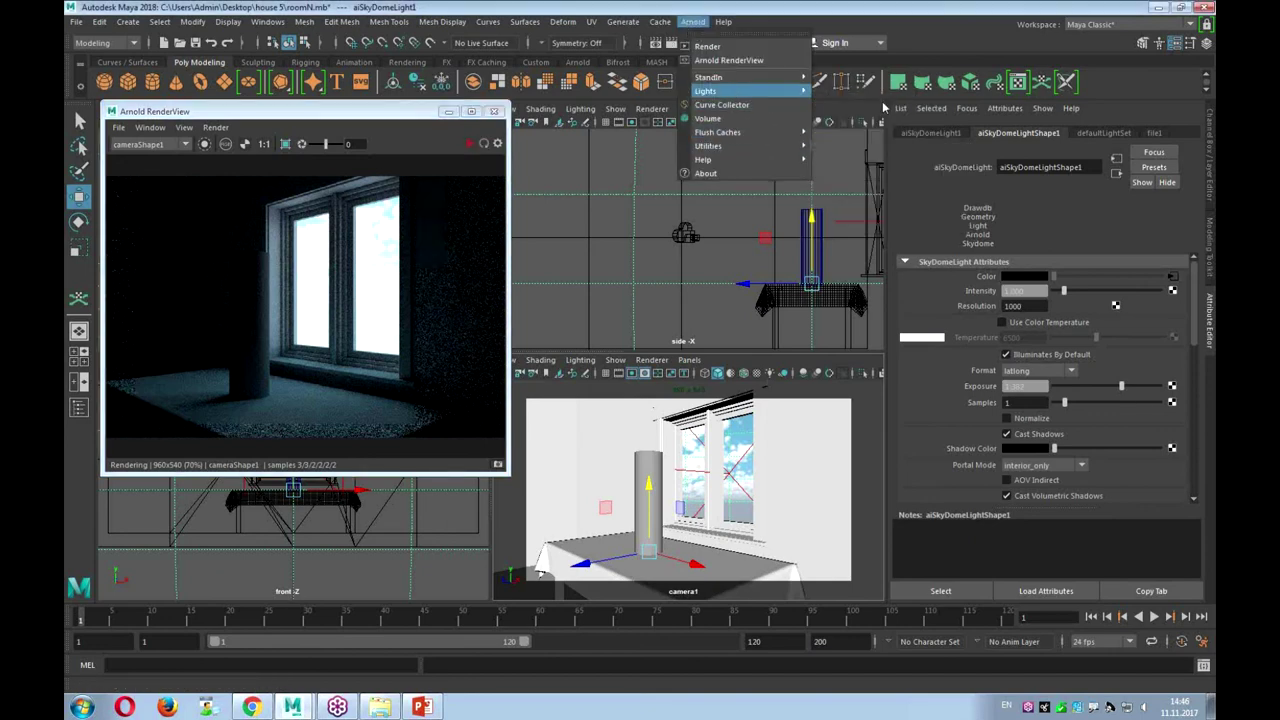
drag(812, 225, 812, 101)
key(r)
drag(812, 161, 845, 146)
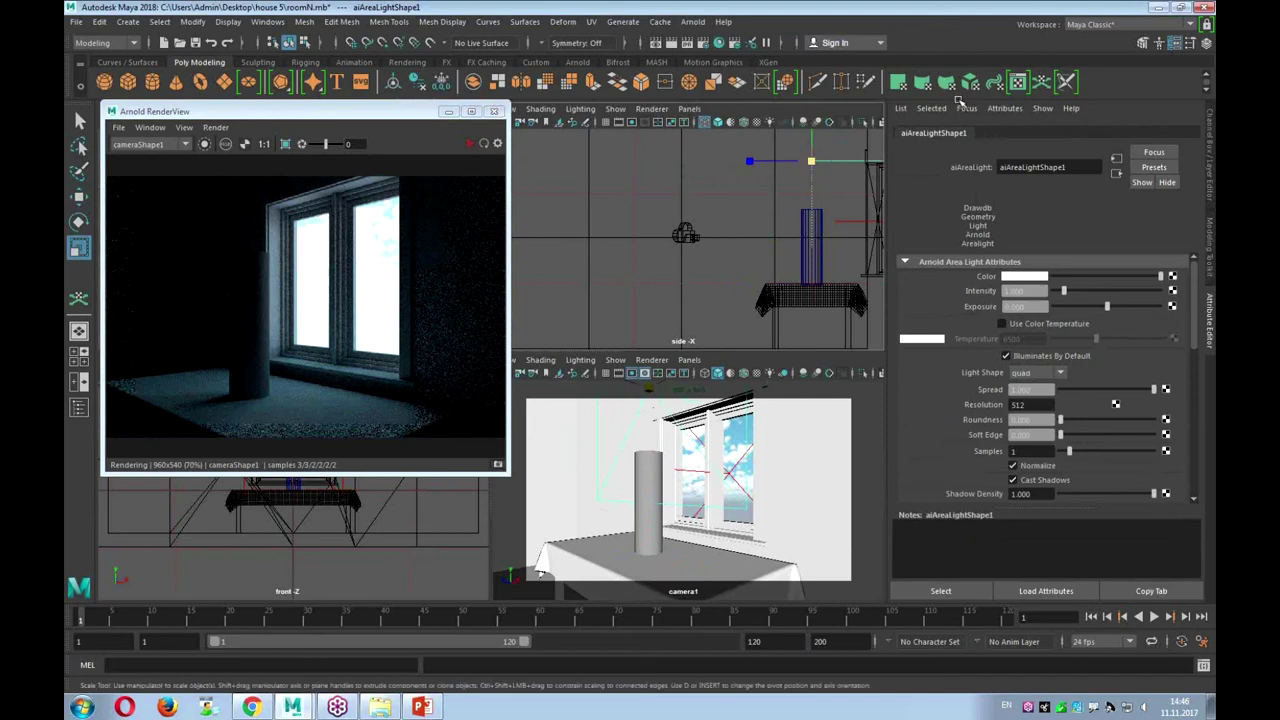
click(448, 111)
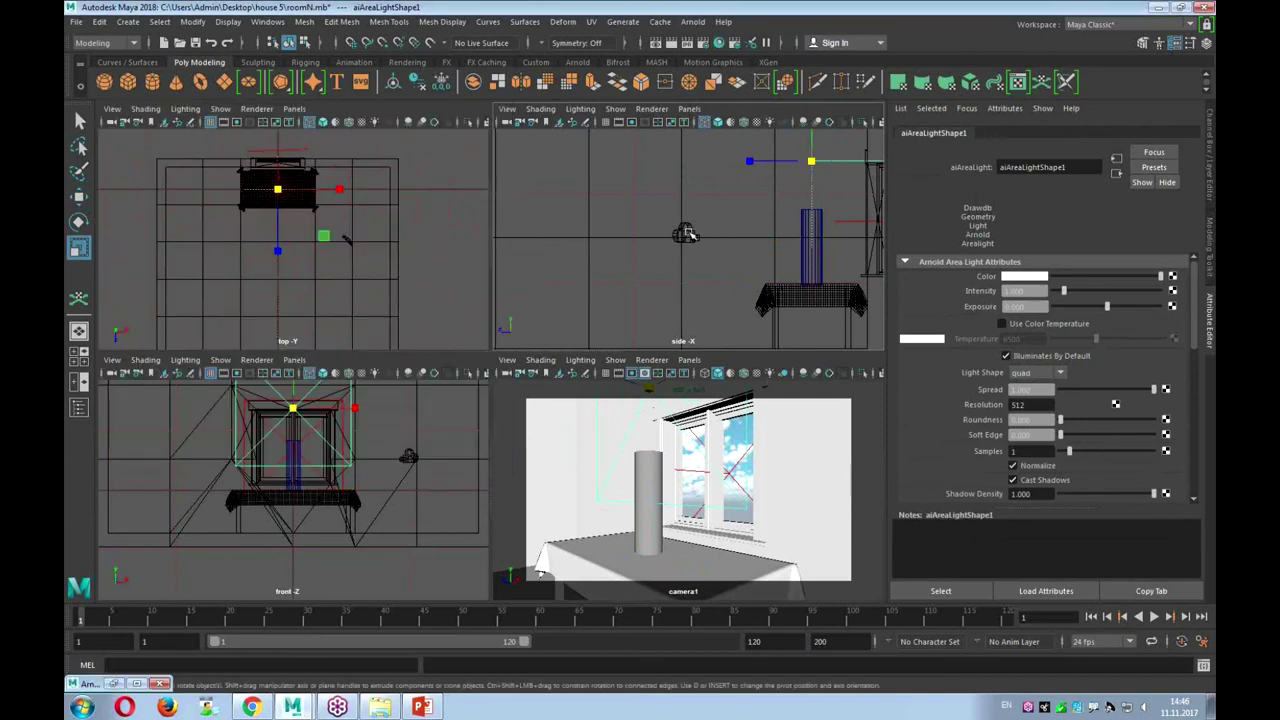
Tilt the area light down toward the cylinder and restore the Arnold RenderView
key(e)
drag(760, 200, 790, 225)
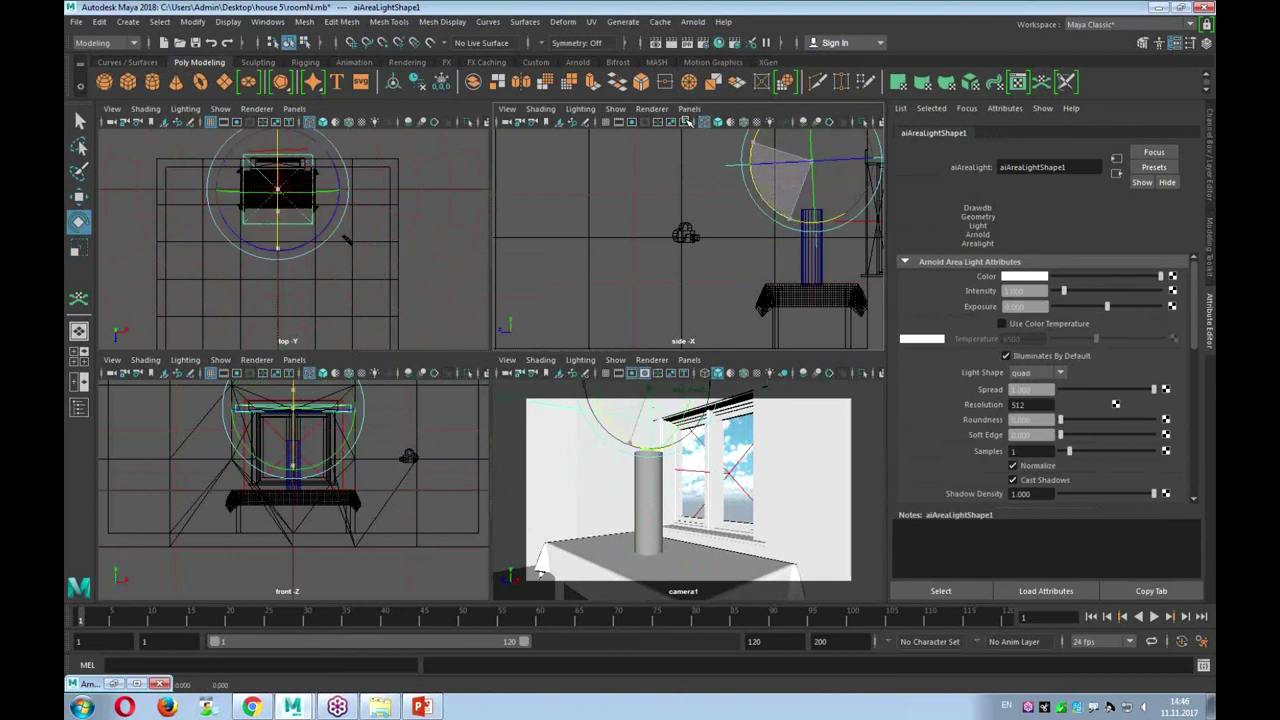
key(w)
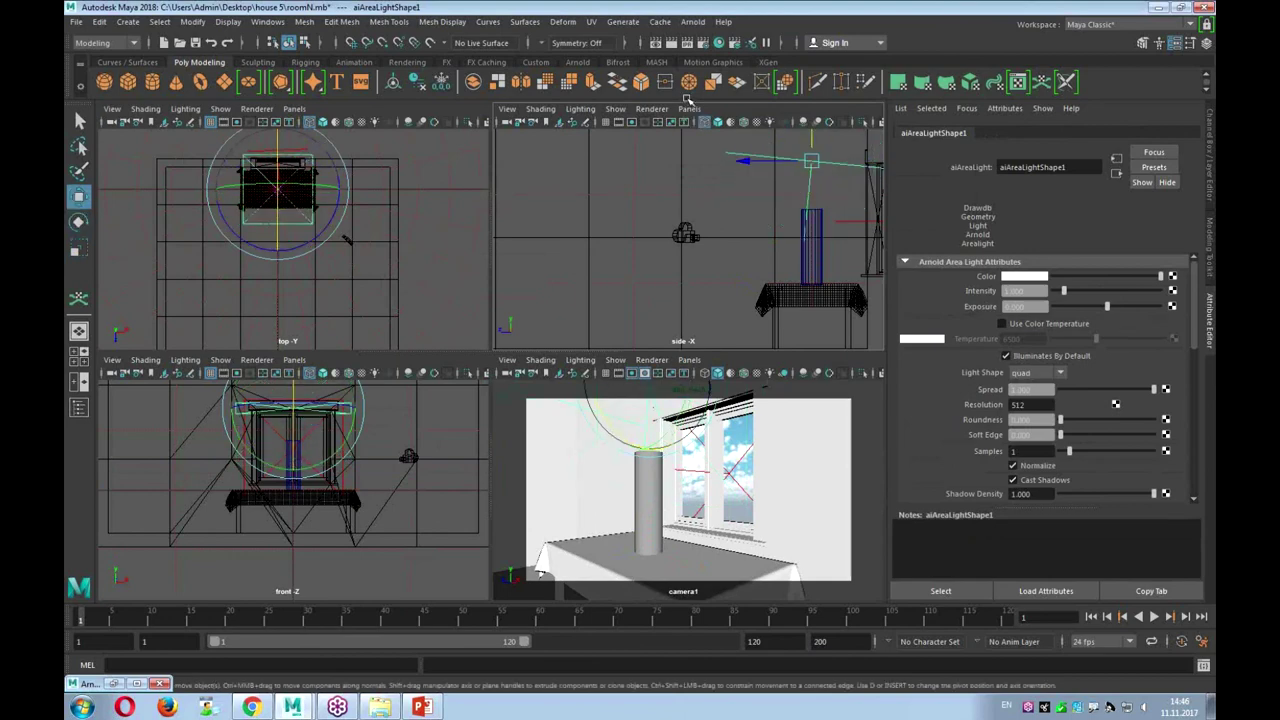
alt+middle_drag(700, 200, 605, 262)
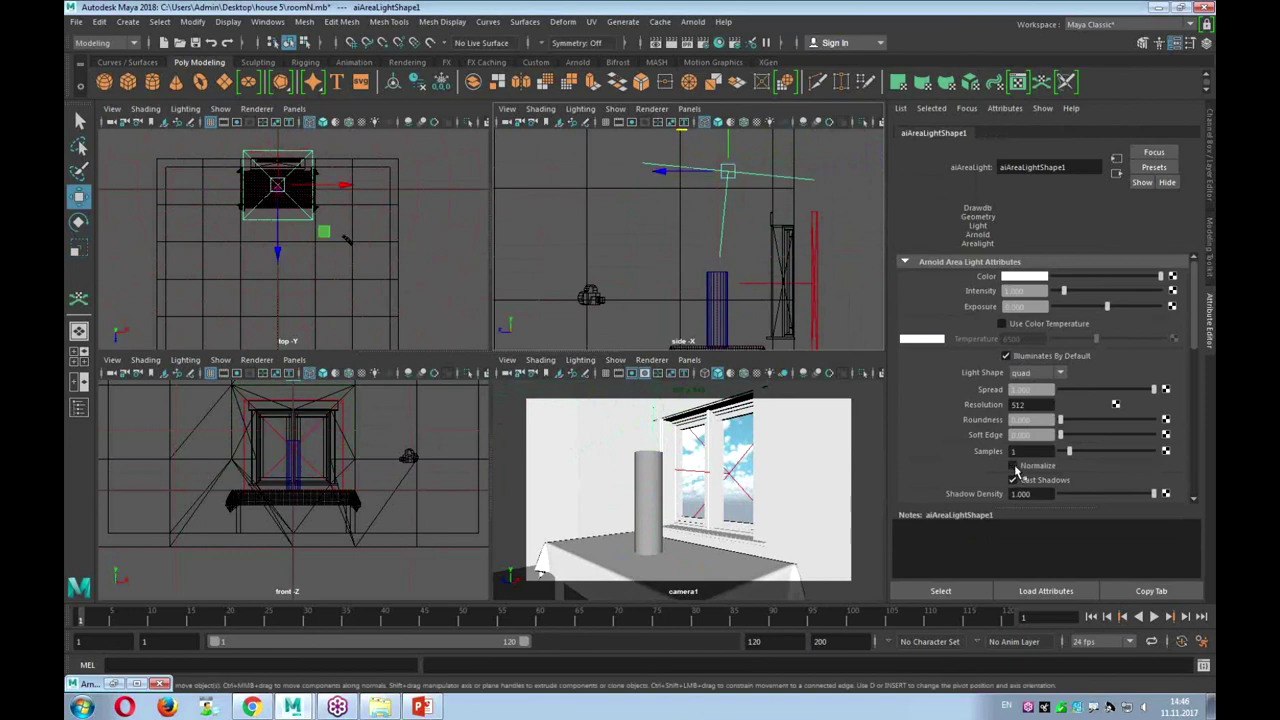
click(113, 684)
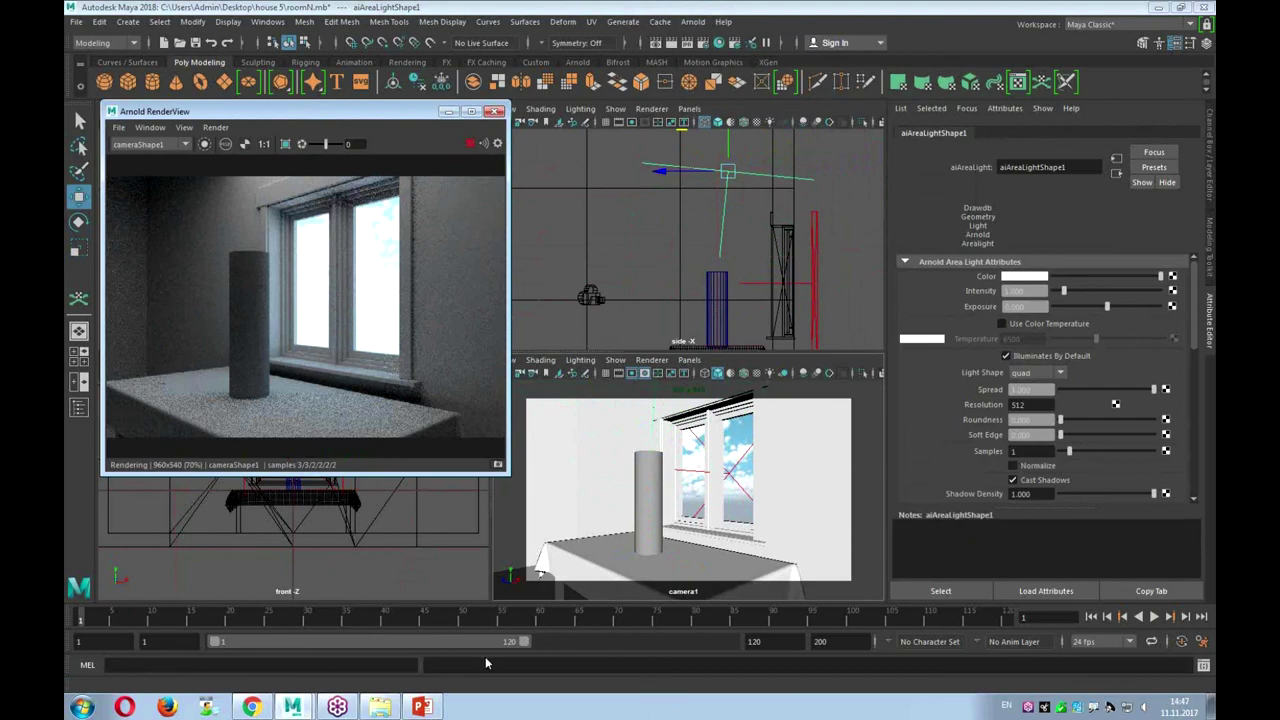
Show PowerPoint slide 9 «Рендеринг анимации», then bring the Maya scene window back
click(424, 707)
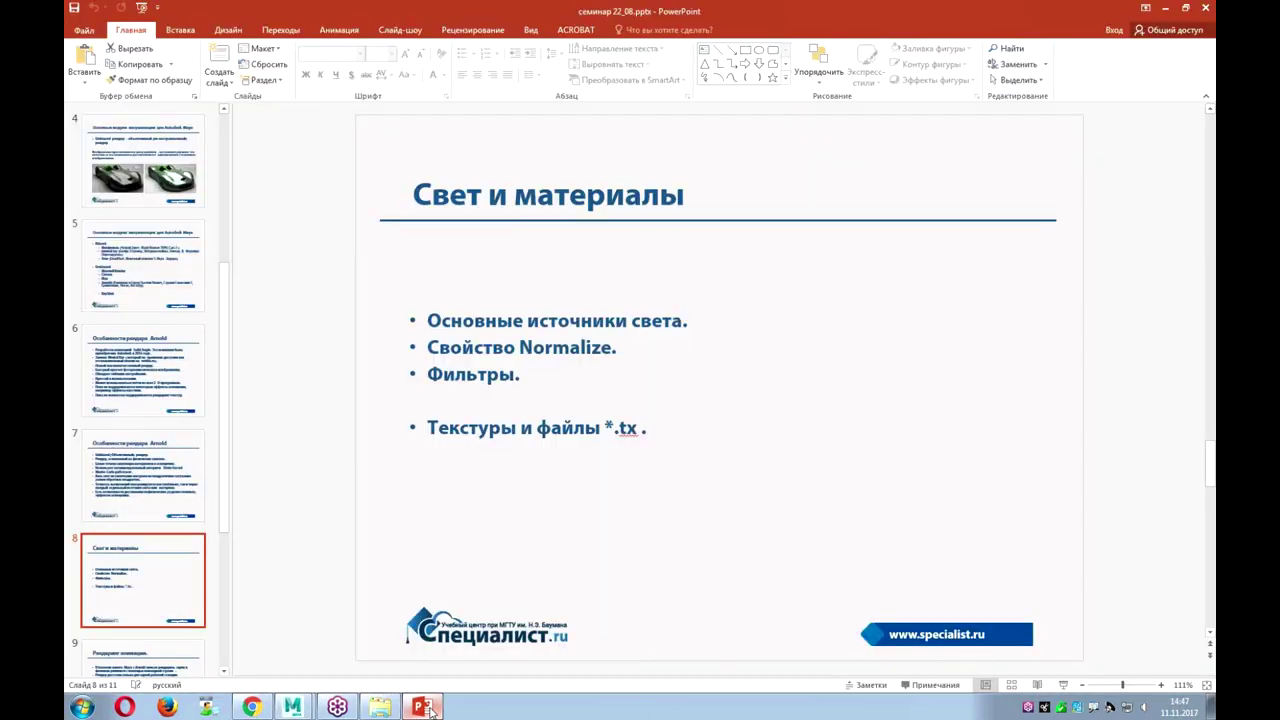
scroll(136, 476, down, 3)
click(136, 476)
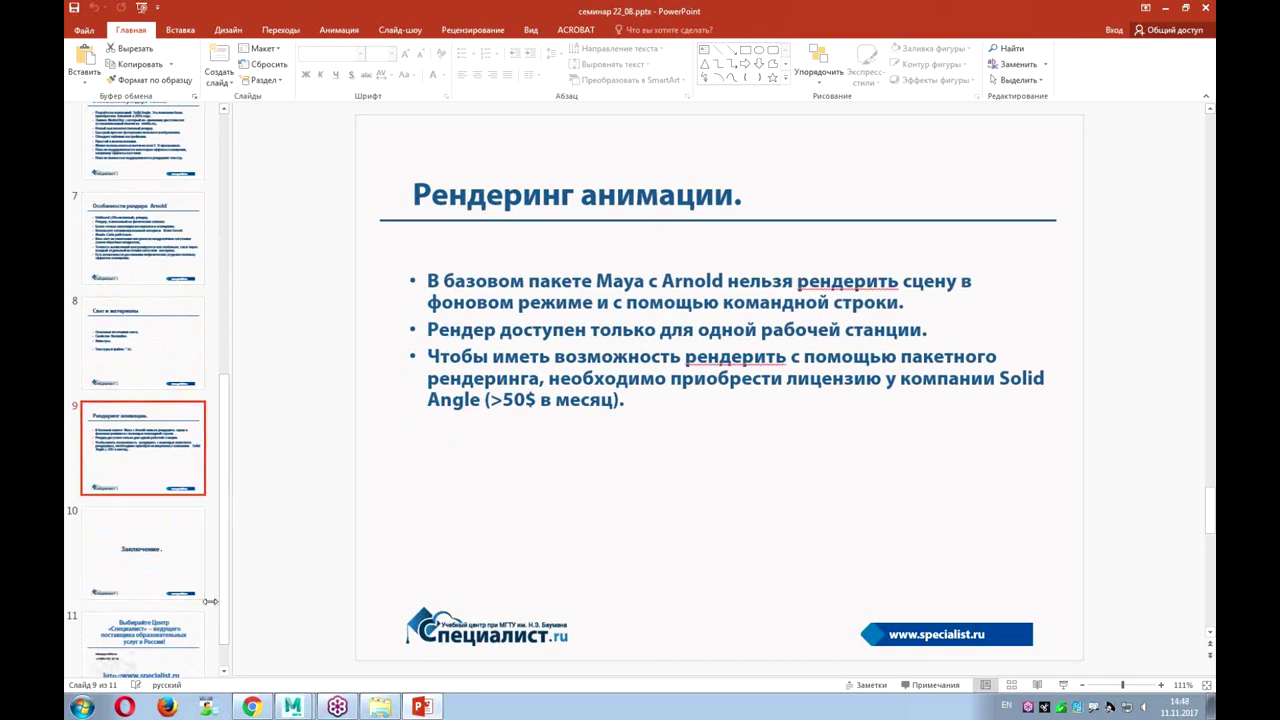
click(291, 708)
click(295, 678)
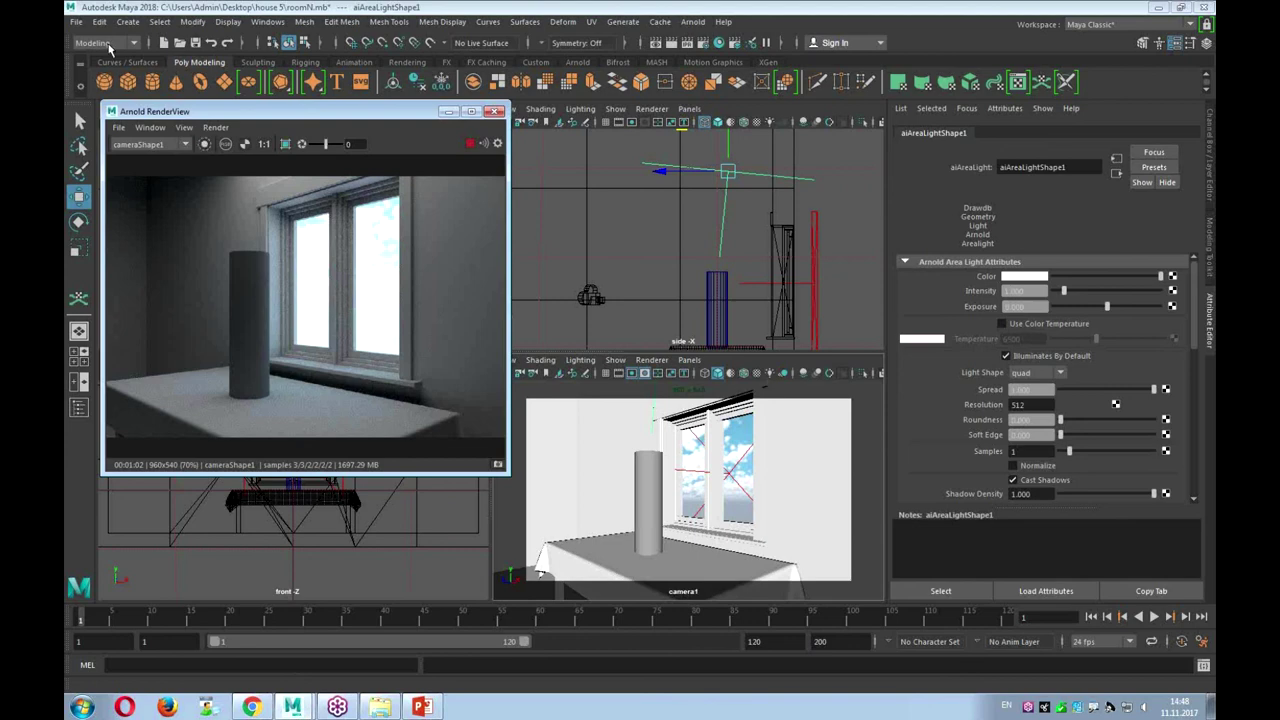
Switch Maya's menu set to Rendering, passing briefly through Animation
click(108, 44)
click(117, 88)
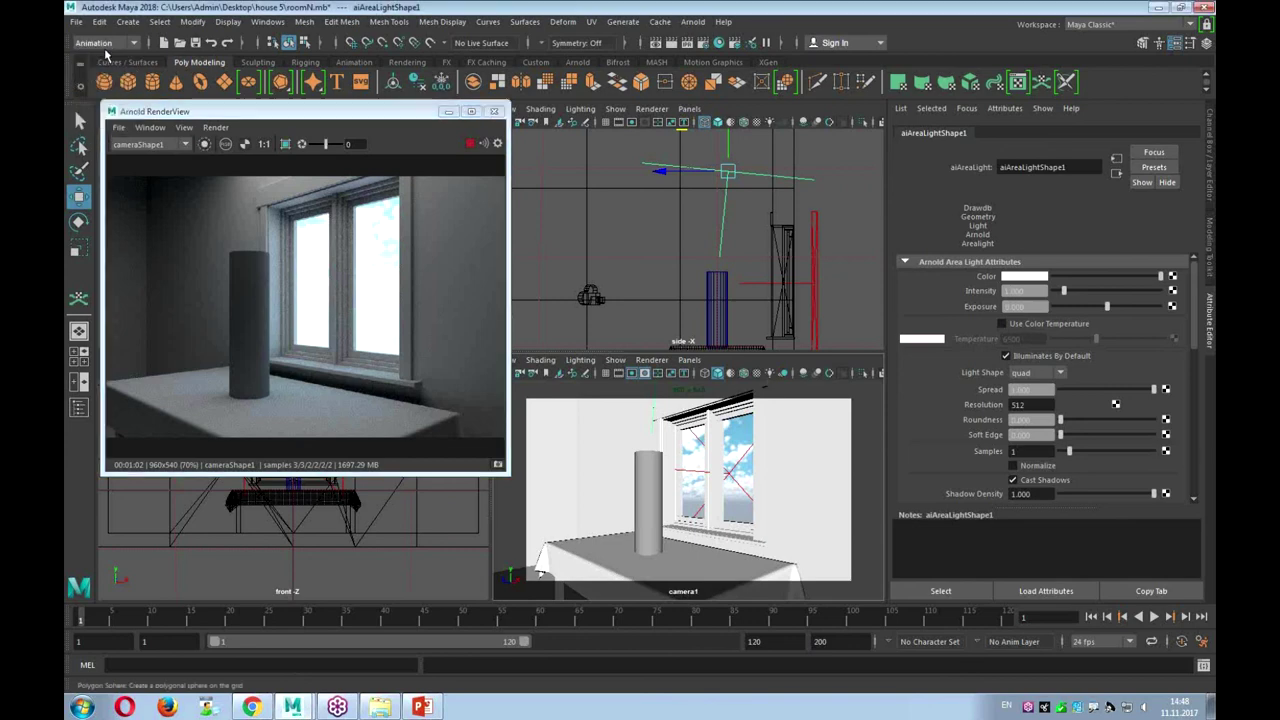
click(110, 46)
click(100, 113)
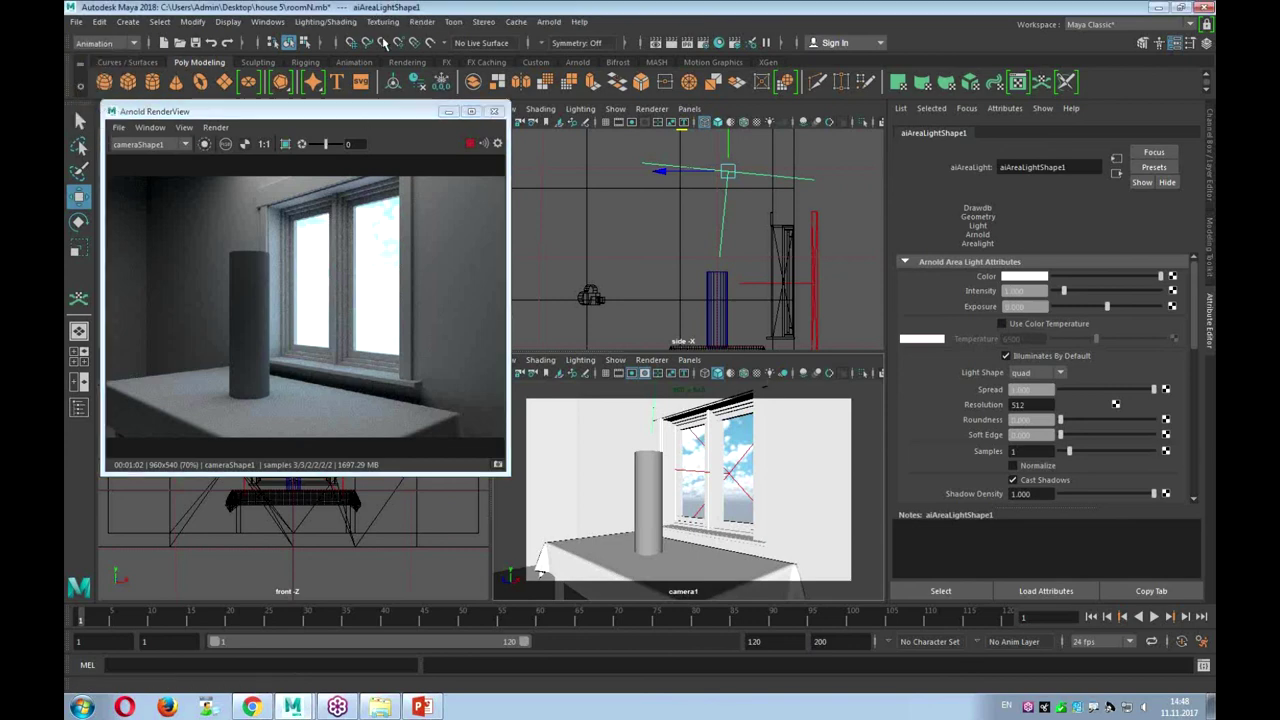
Render the current frame, then show PowerPoint slide 10 «Заключение.»
click(422, 22)
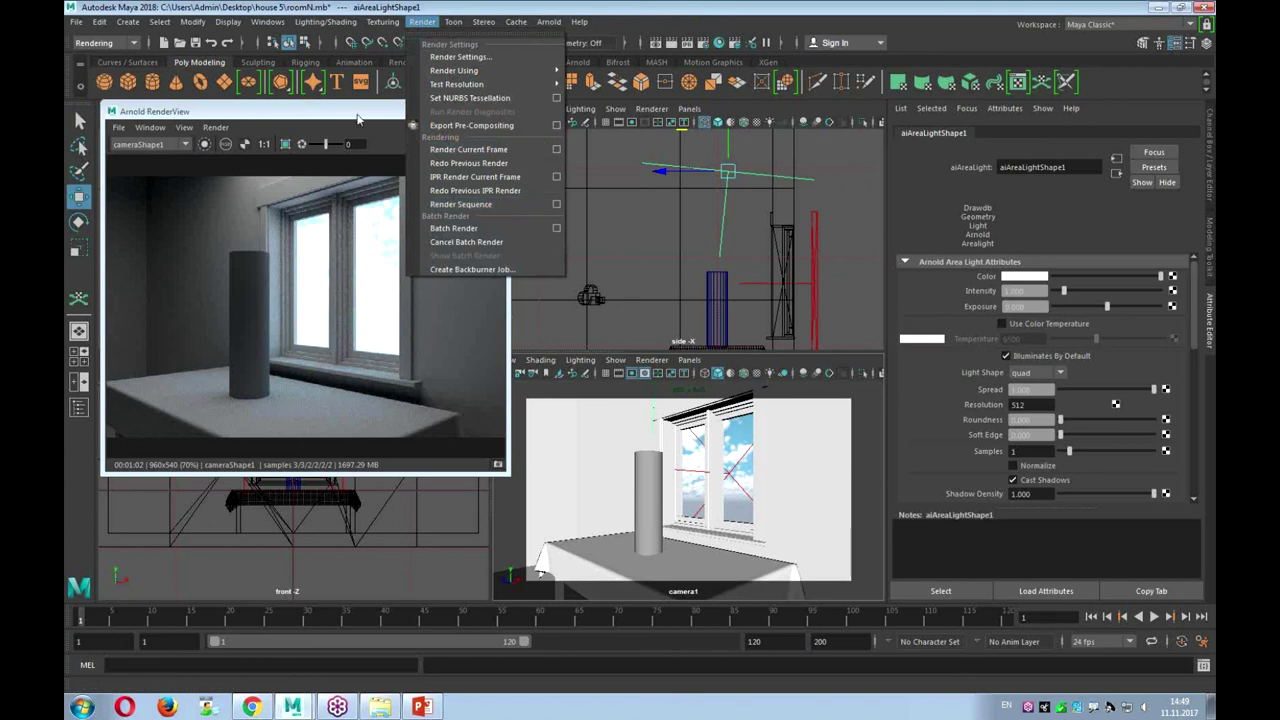
click(462, 149)
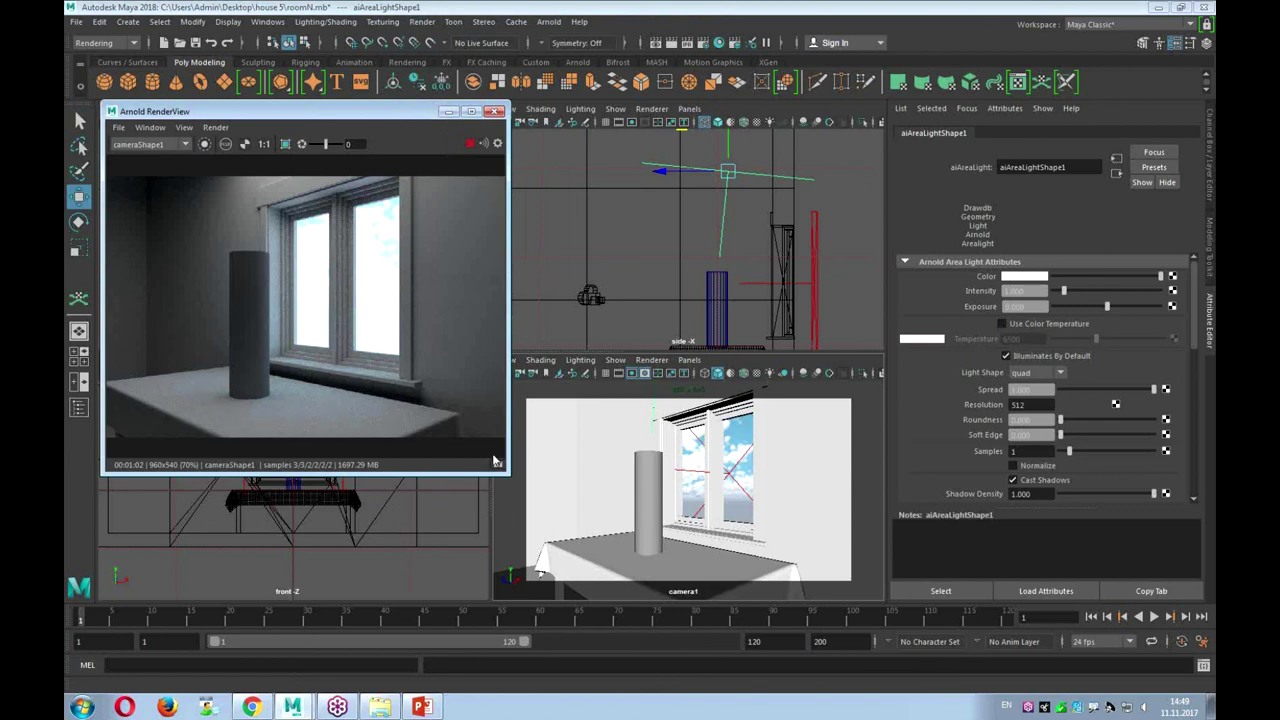
click(421, 707)
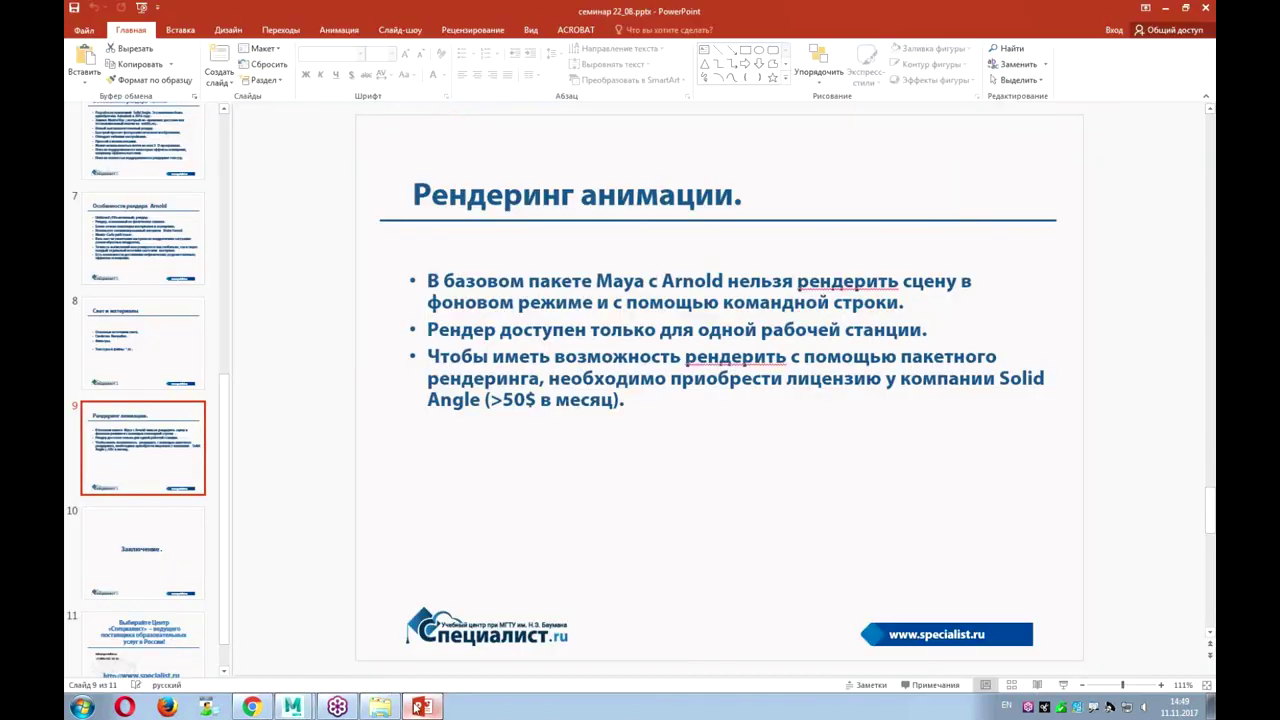
click(157, 562)
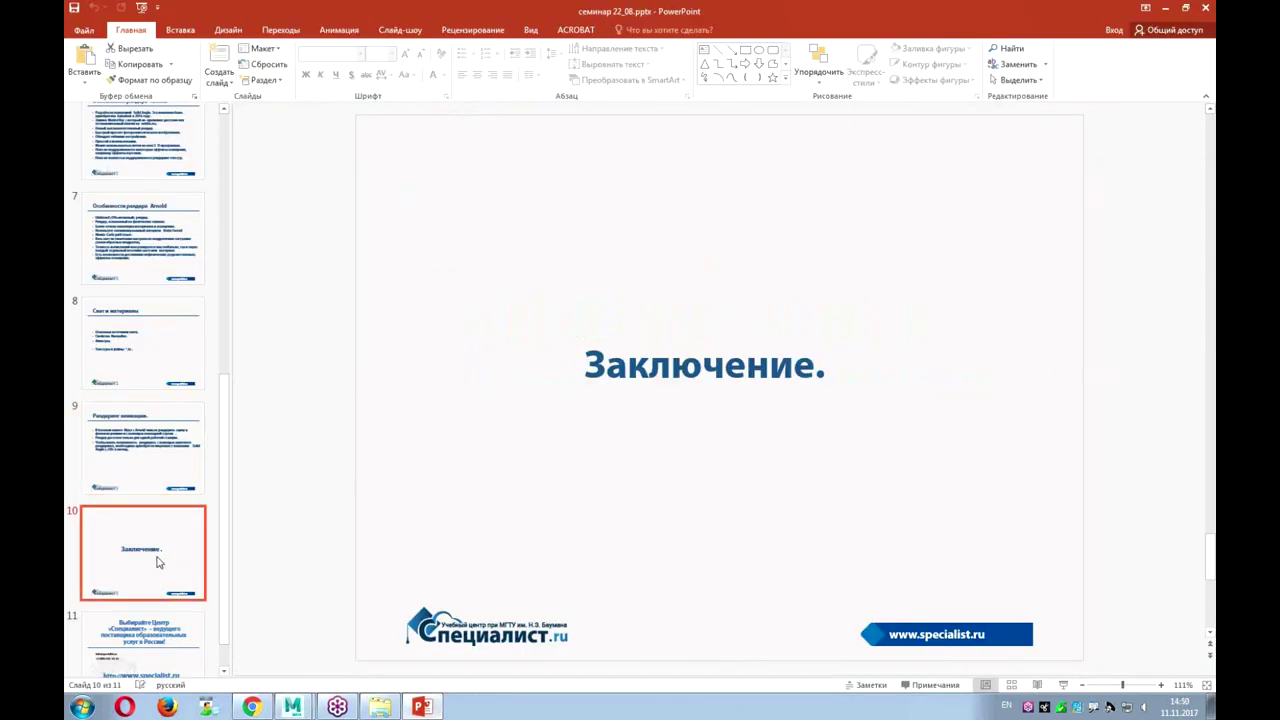